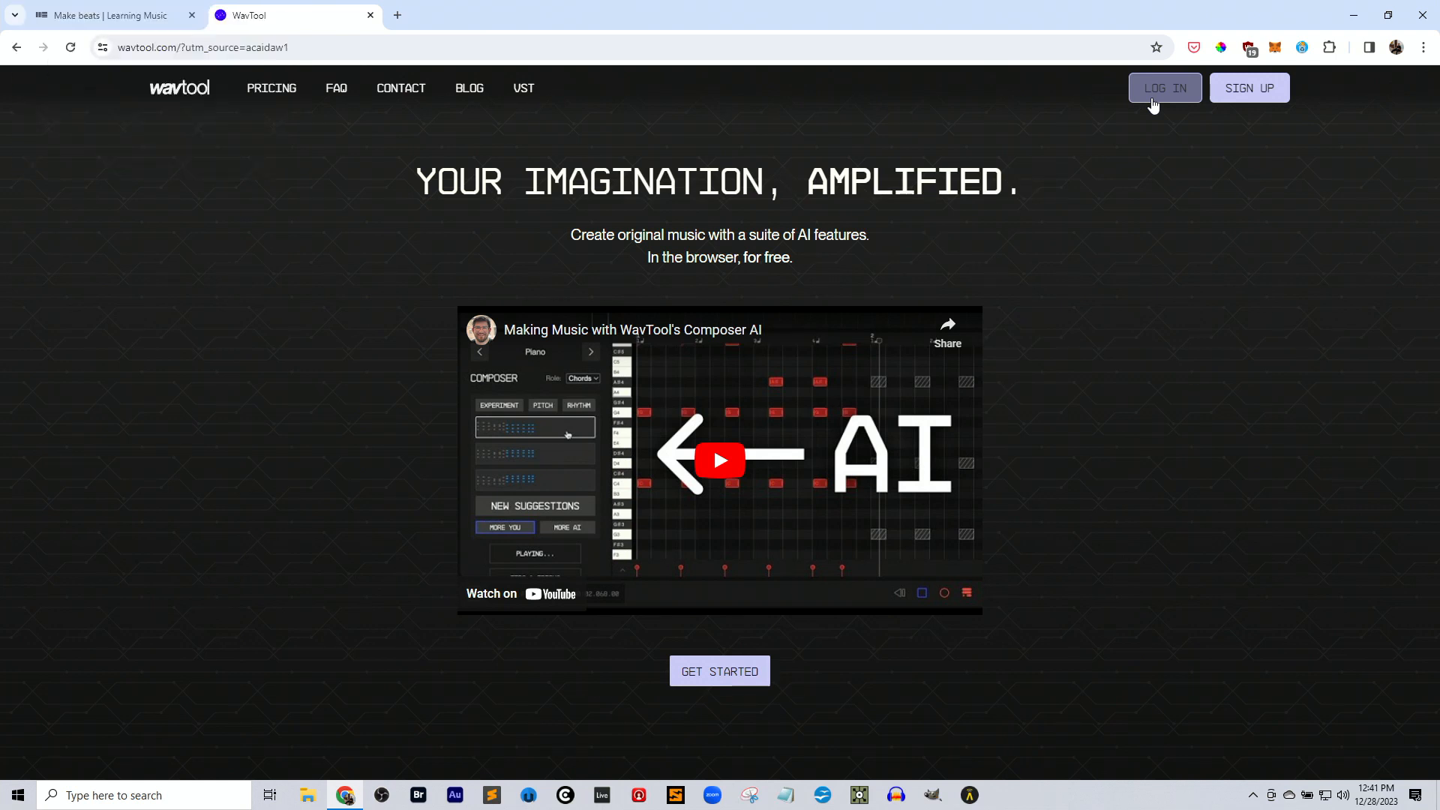
# Log in to the WavTool site using Google sign-in.
pyautogui.click(1152, 97)
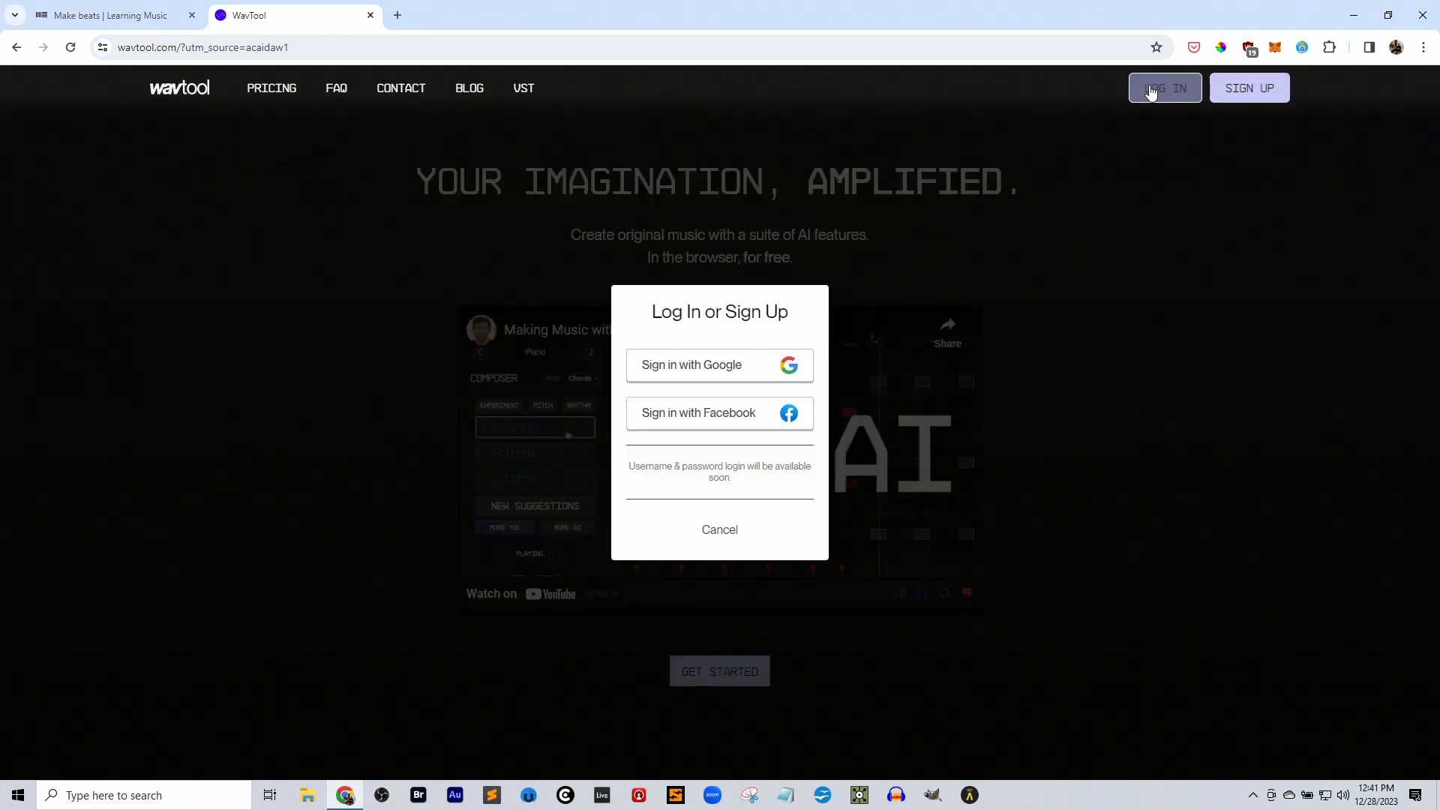
pyautogui.click(729, 362)
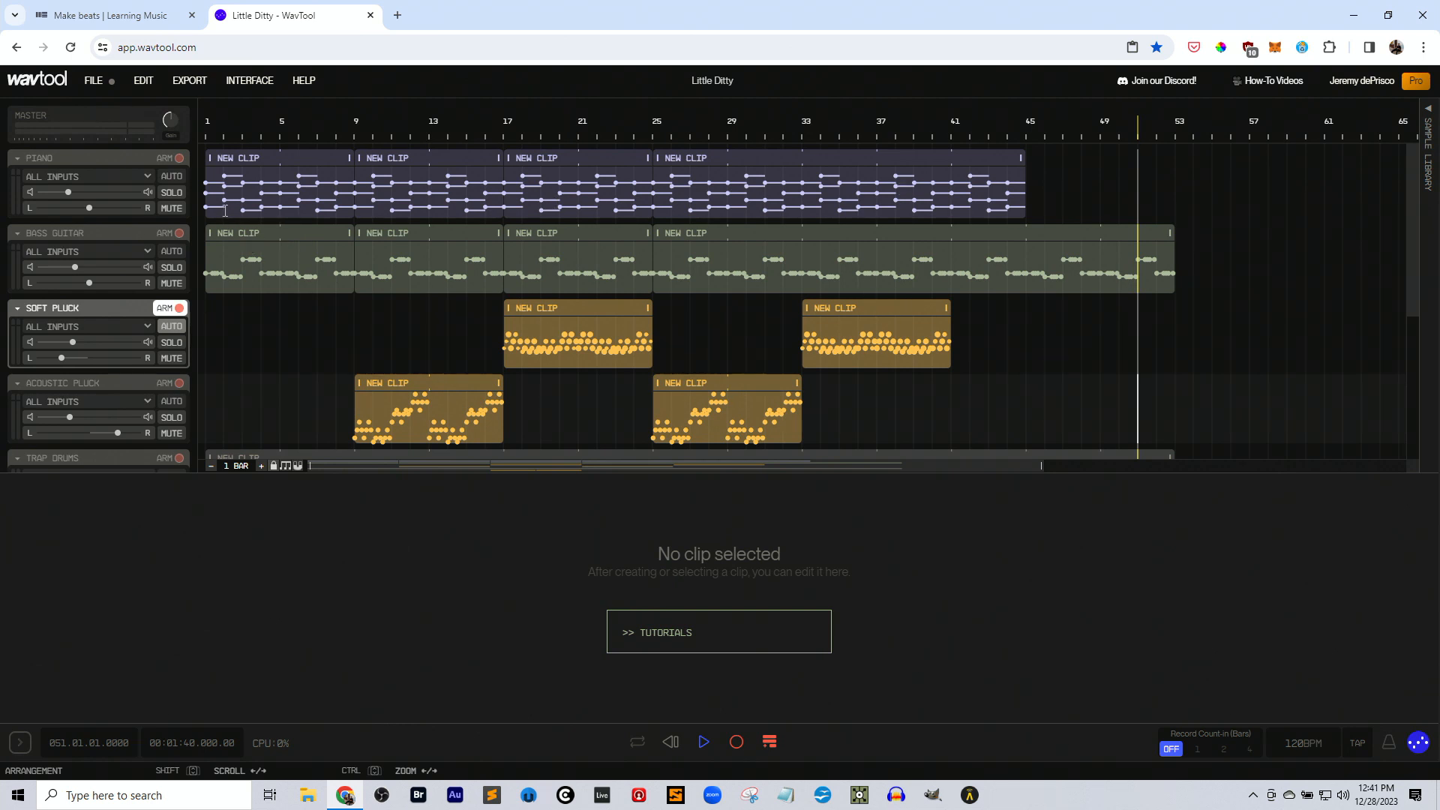
# Create a new project, discarding unsaved changes, and add an audio track to it.
pyautogui.click(98, 84)
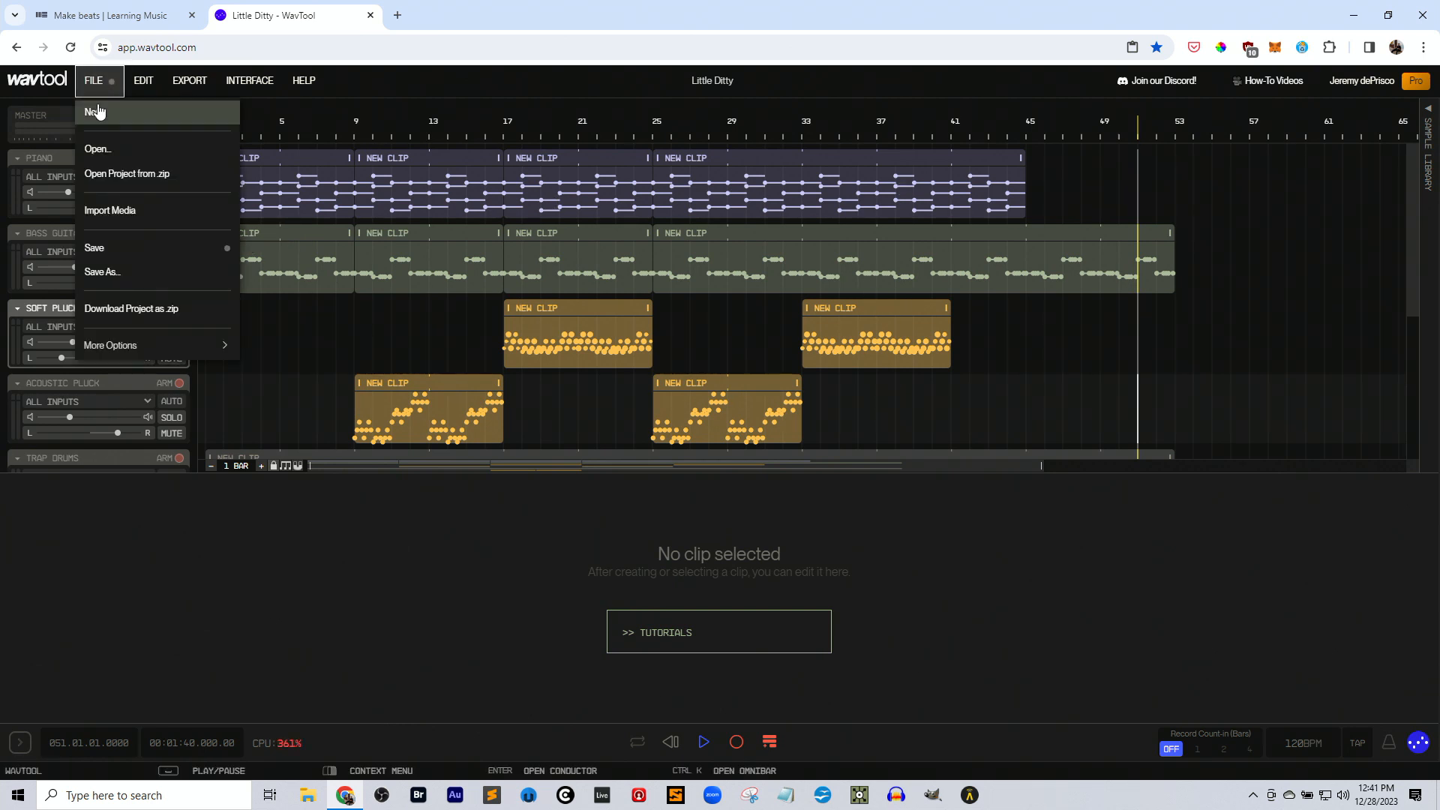
pyautogui.click(101, 112)
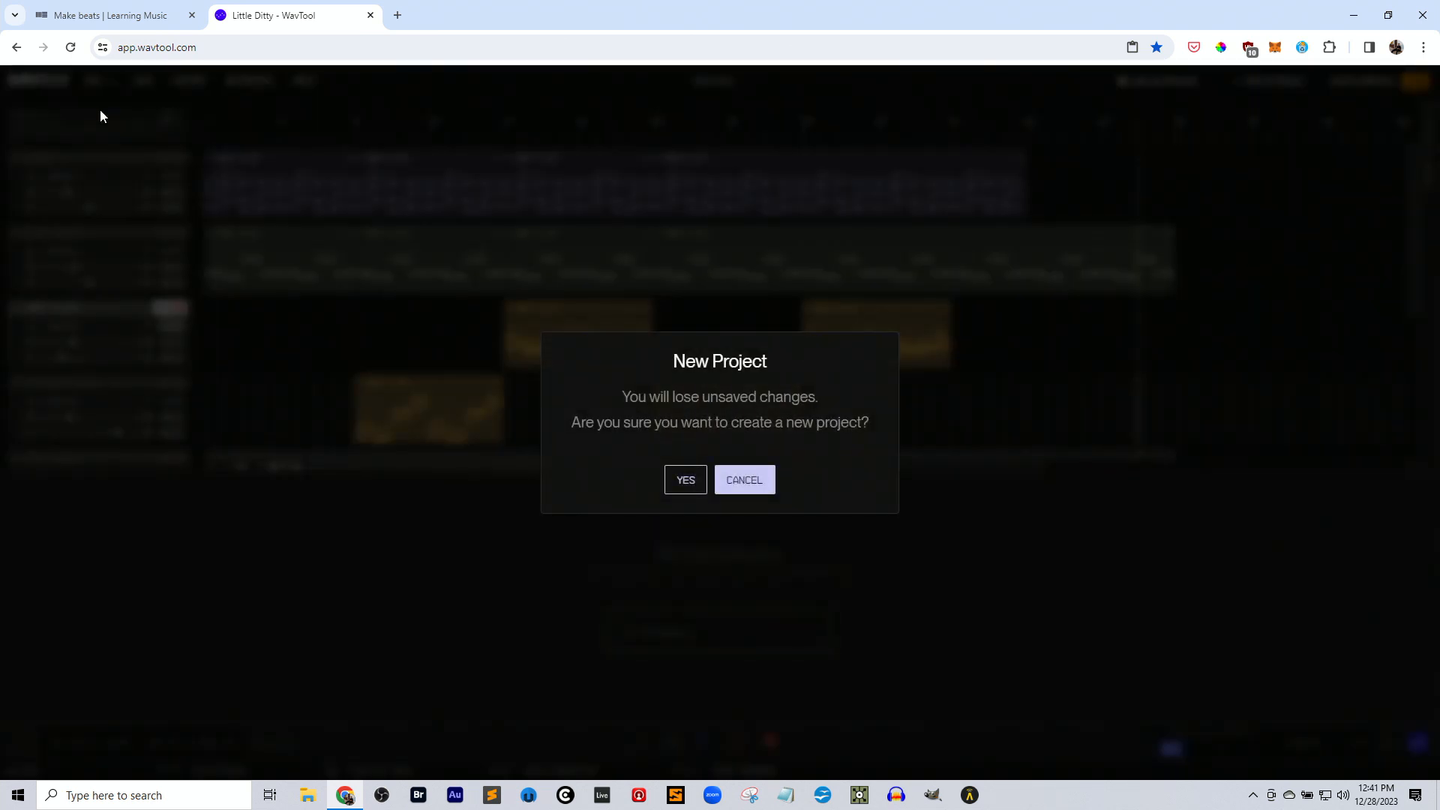
pyautogui.click(685, 480)
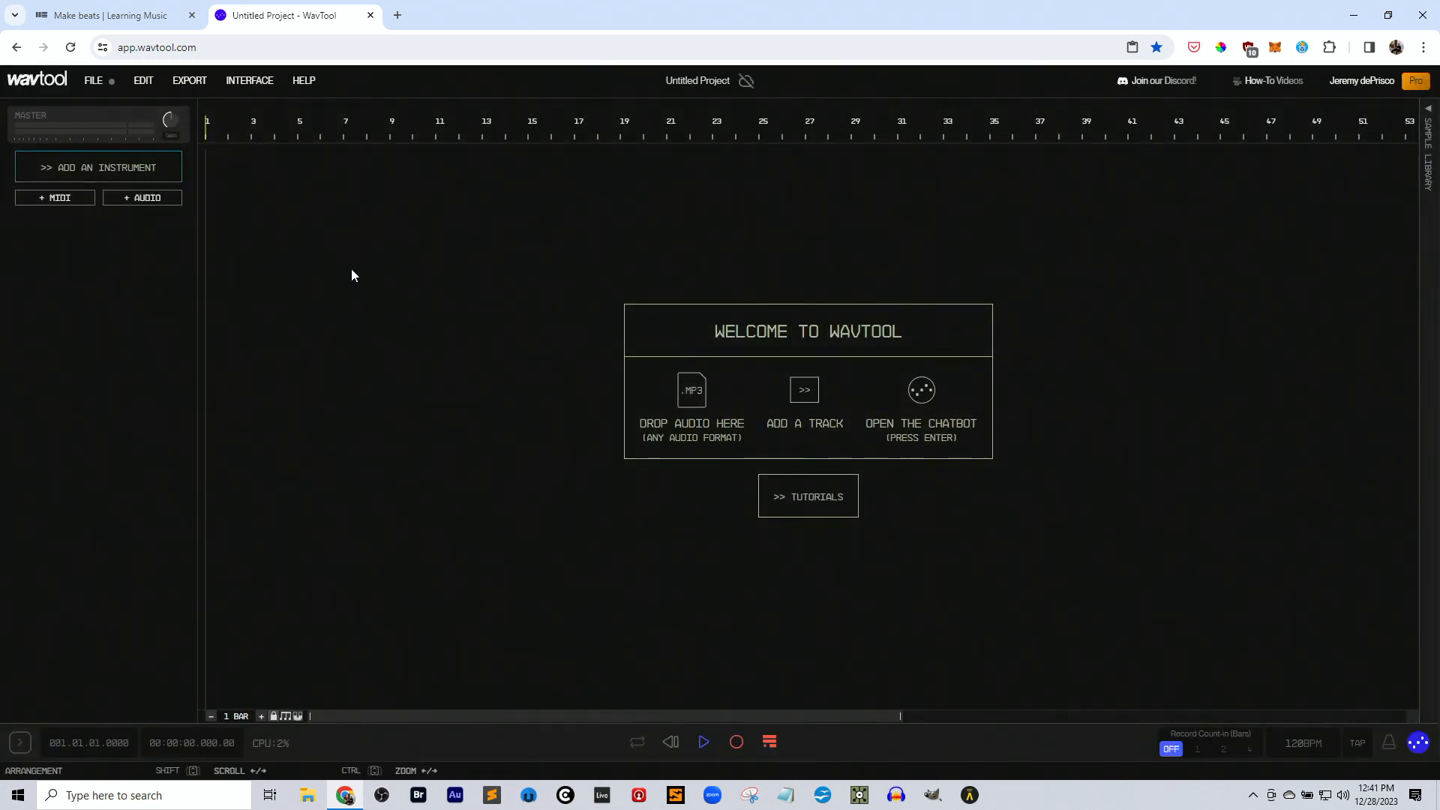
pyautogui.click(140, 198)
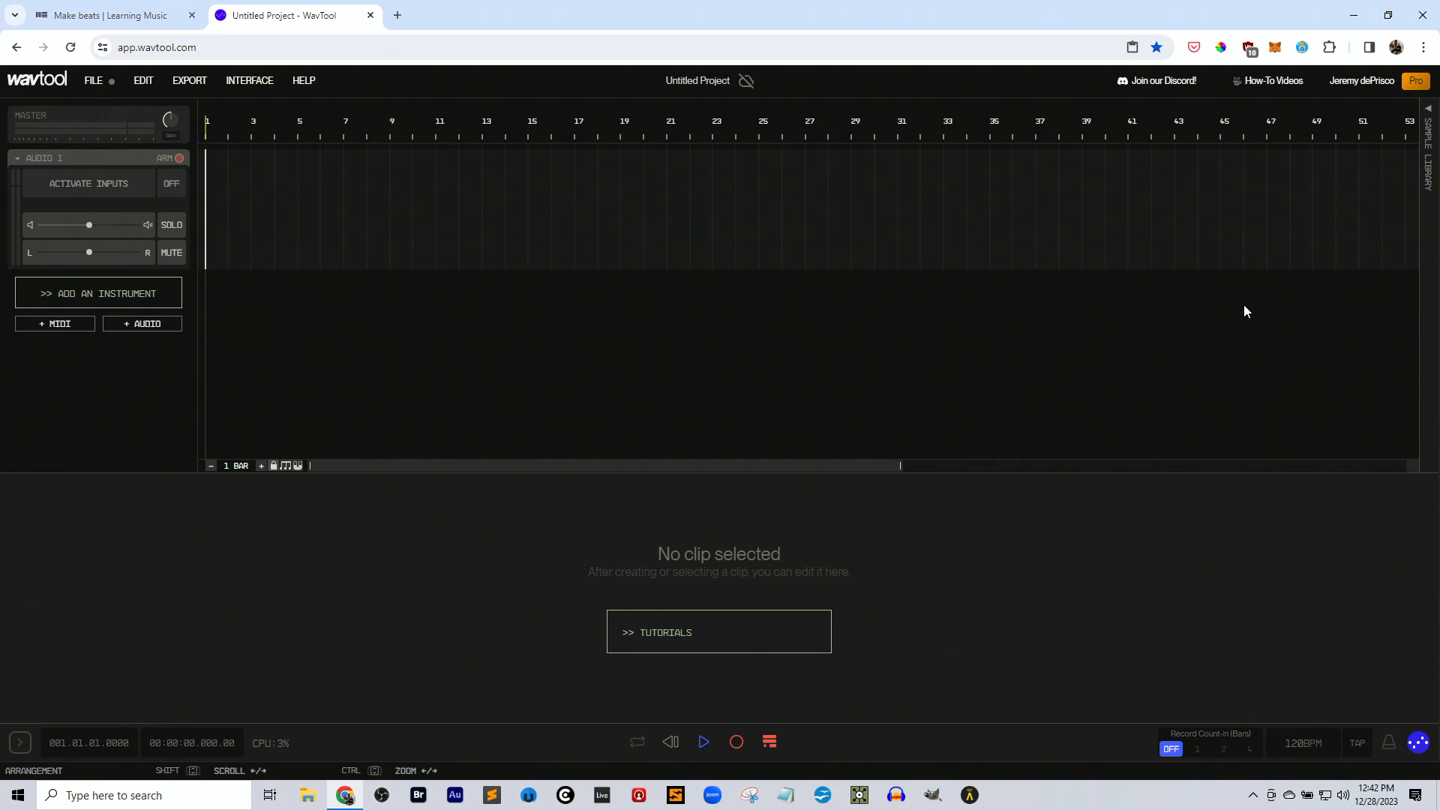
# Browse the samples of the Rock & Pop Punk pack in the sample library.
pyautogui.click(1428, 148)
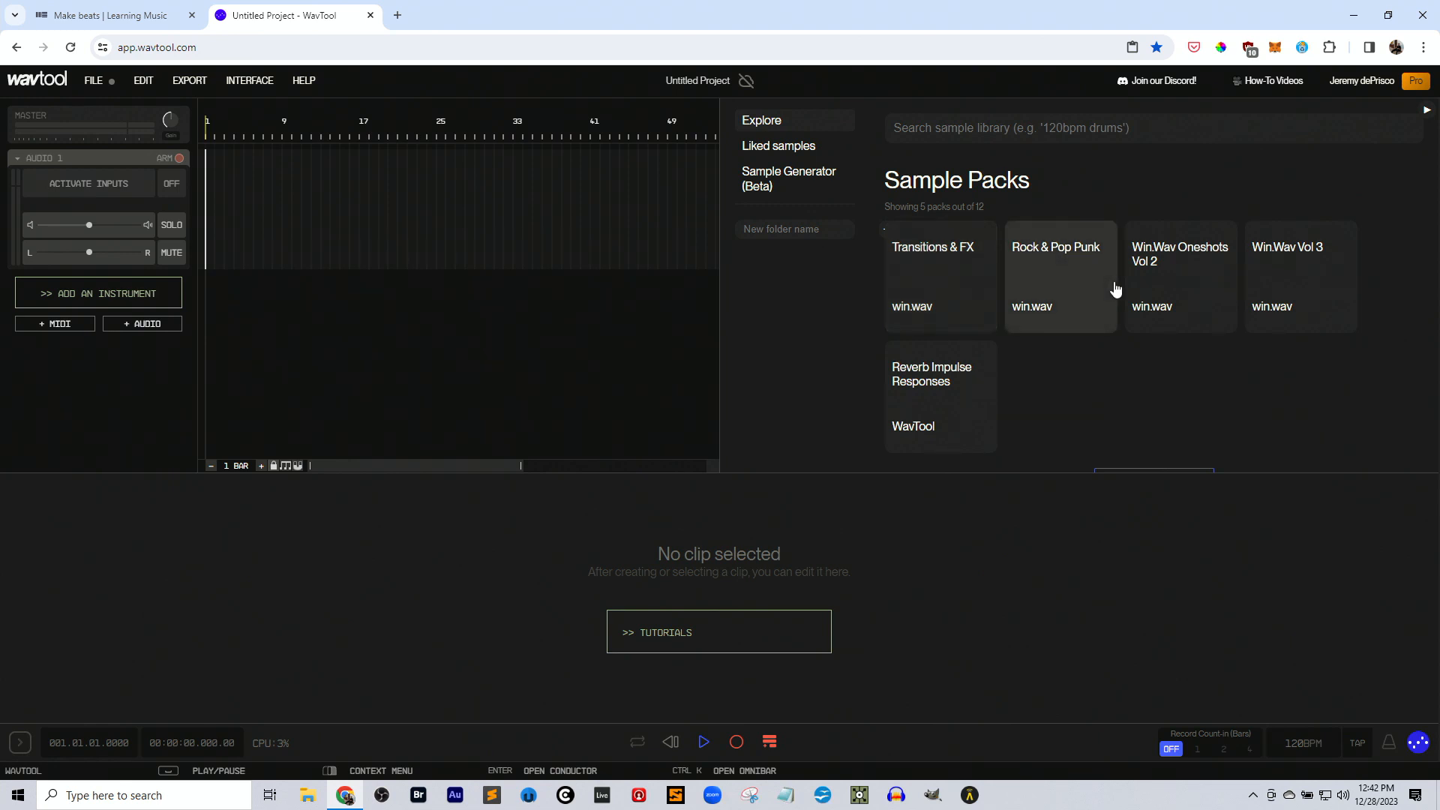
pyautogui.click(1069, 286)
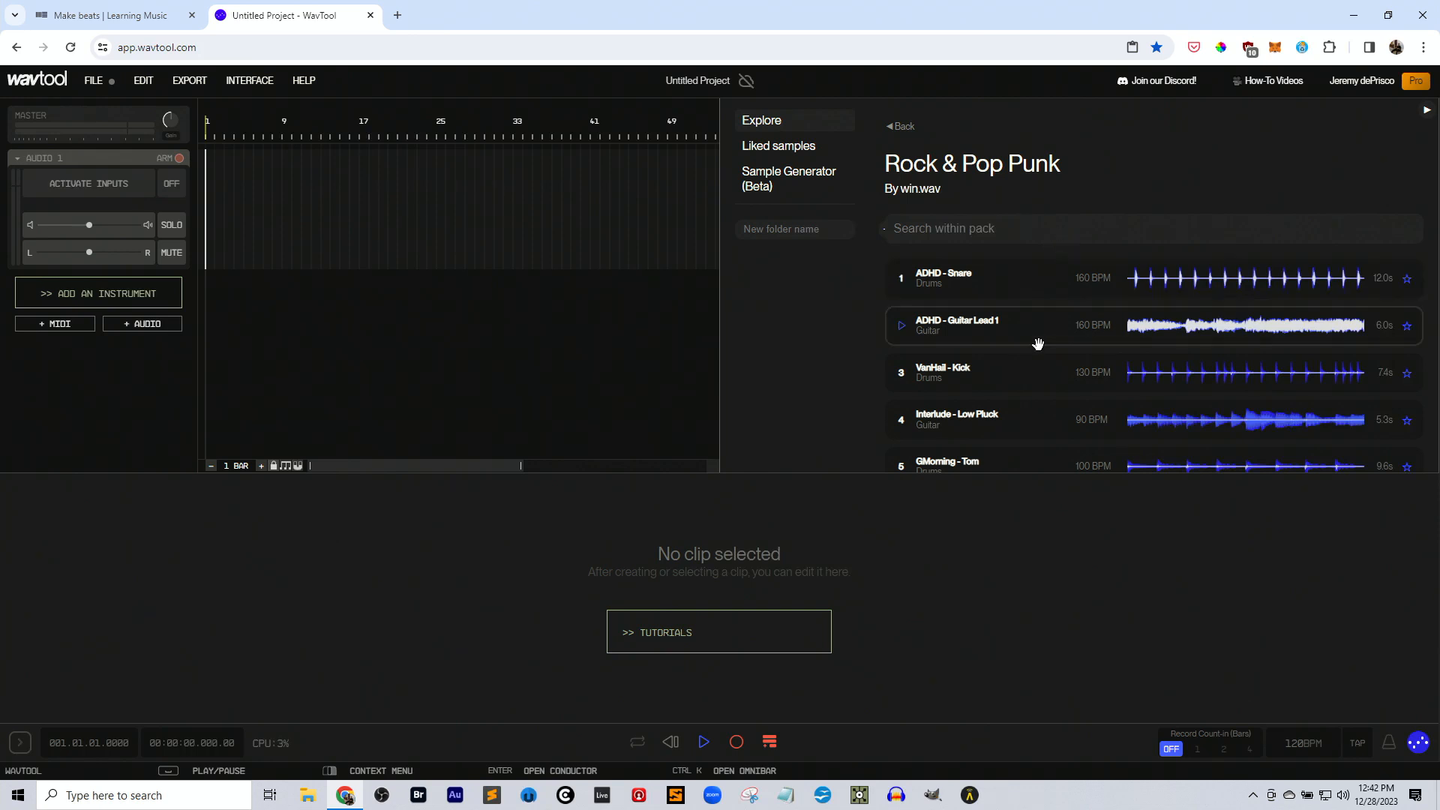
pyautogui.scroll(-3, 1038, 343)
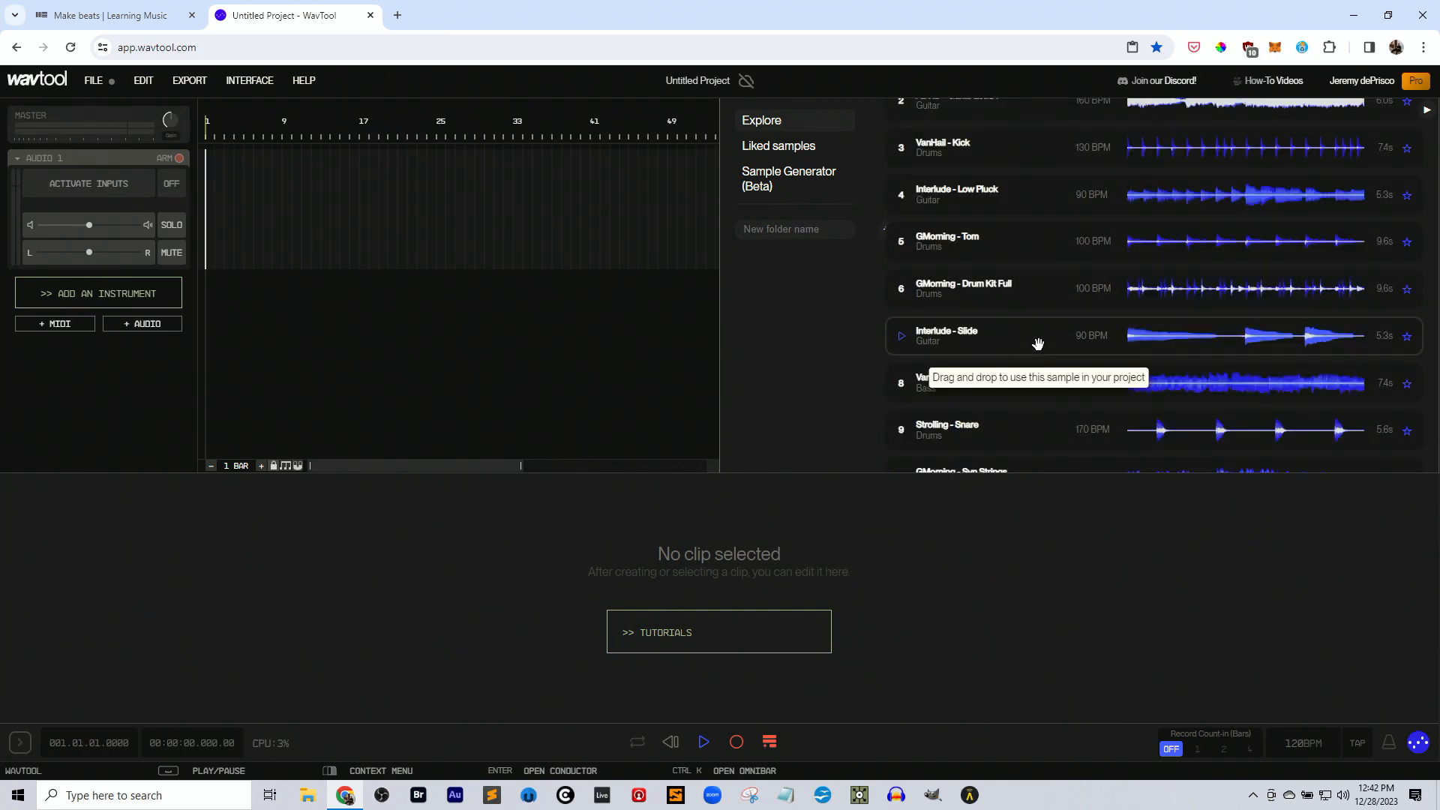
pyautogui.scroll(-1, 1038, 343)
pyautogui.scroll(-5, 1038, 343)
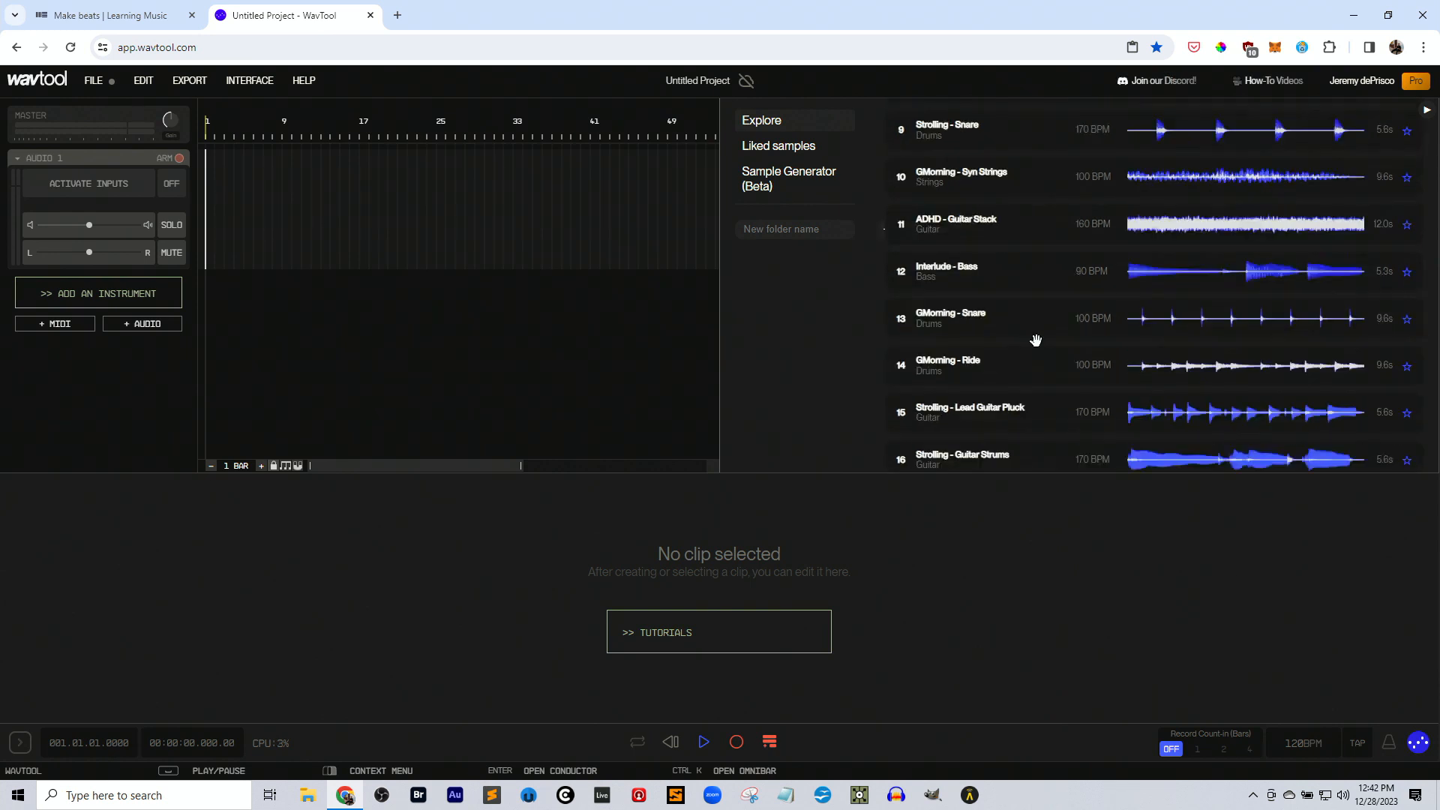
# Generate a 5-second sample with the Sample Generator from the prompt "Let's create a funky drum beat.".
pyautogui.click(804, 182)
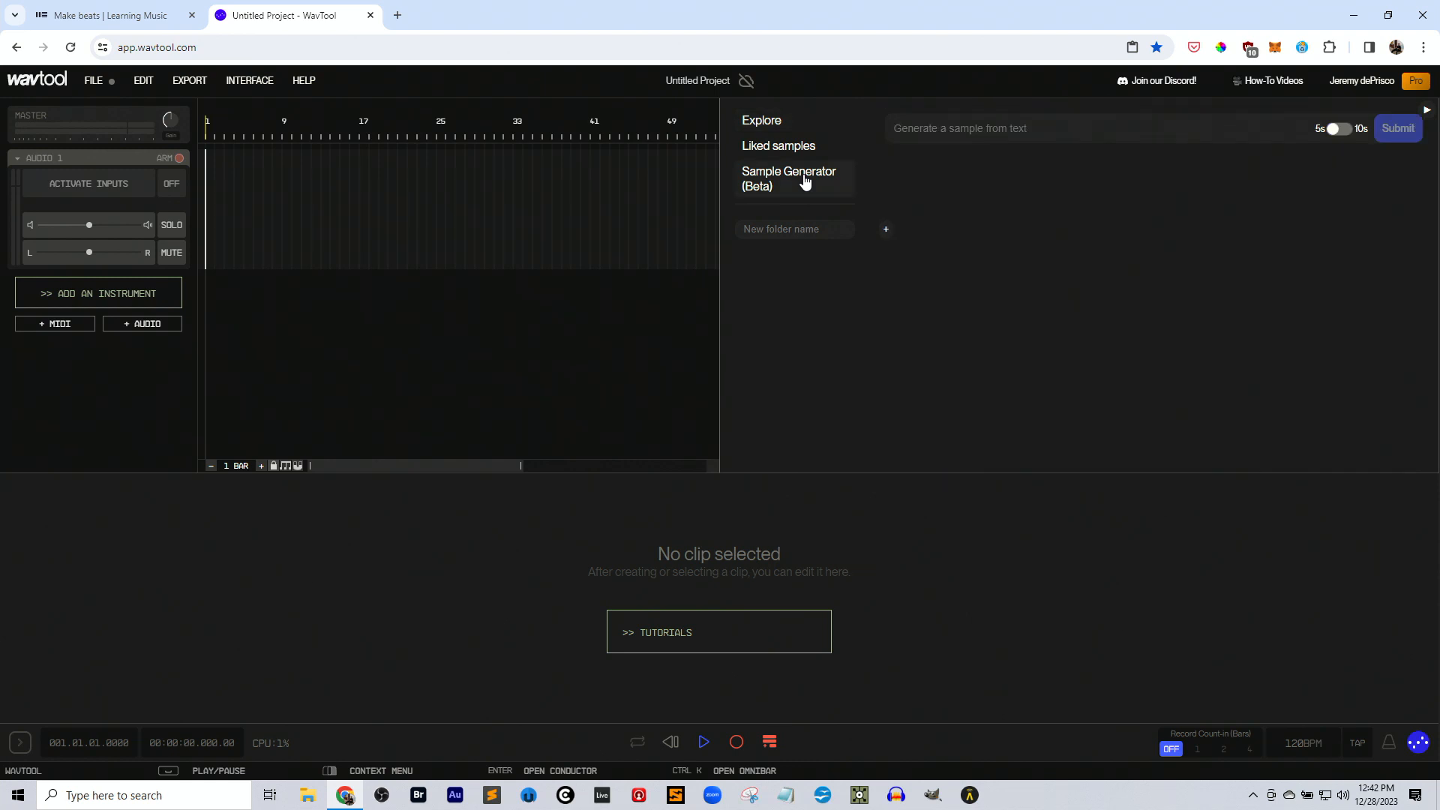
pyautogui.click(1011, 129)
pyautogui.write("Let's ")
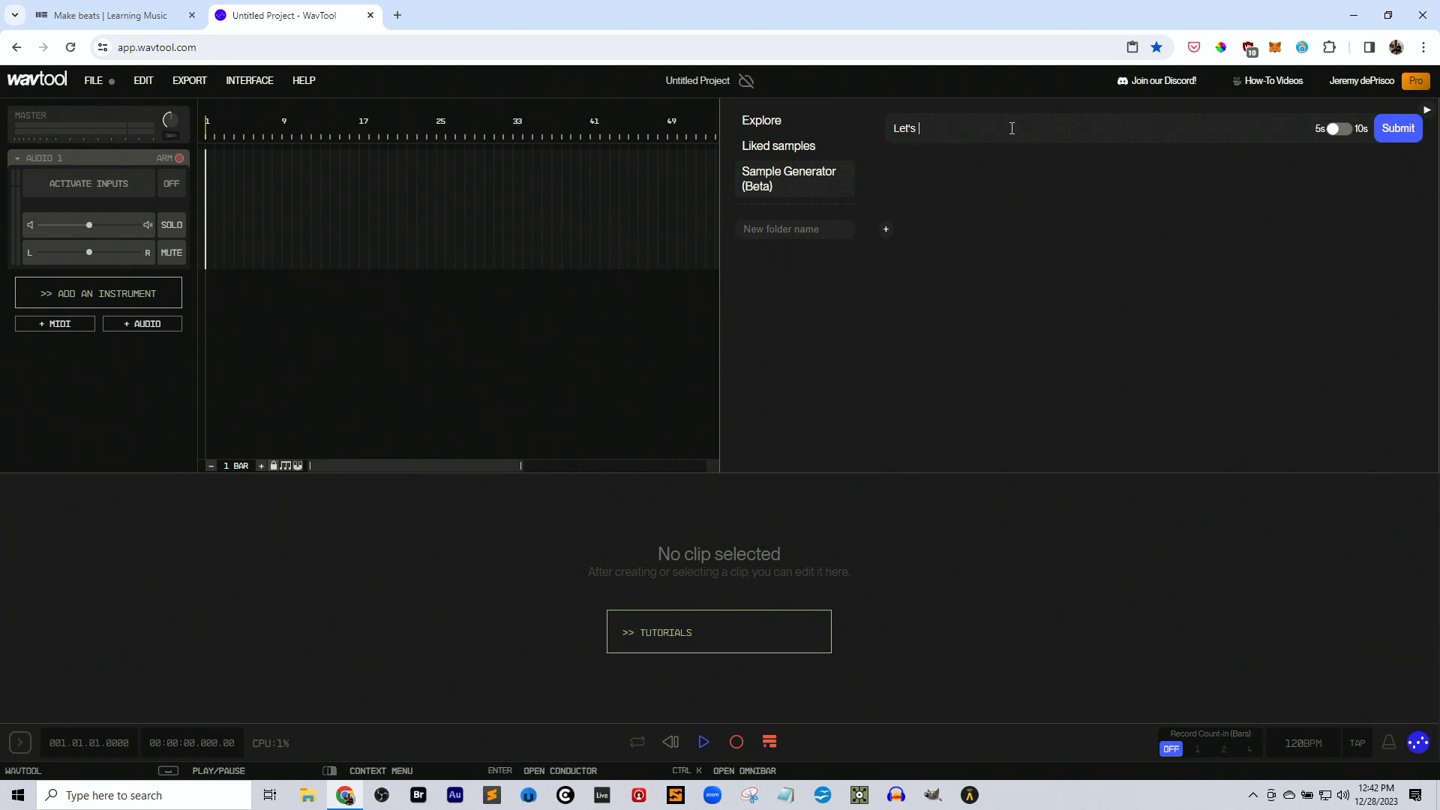
pyautogui.write('create a funky drum beat.')
pyautogui.press('Return')
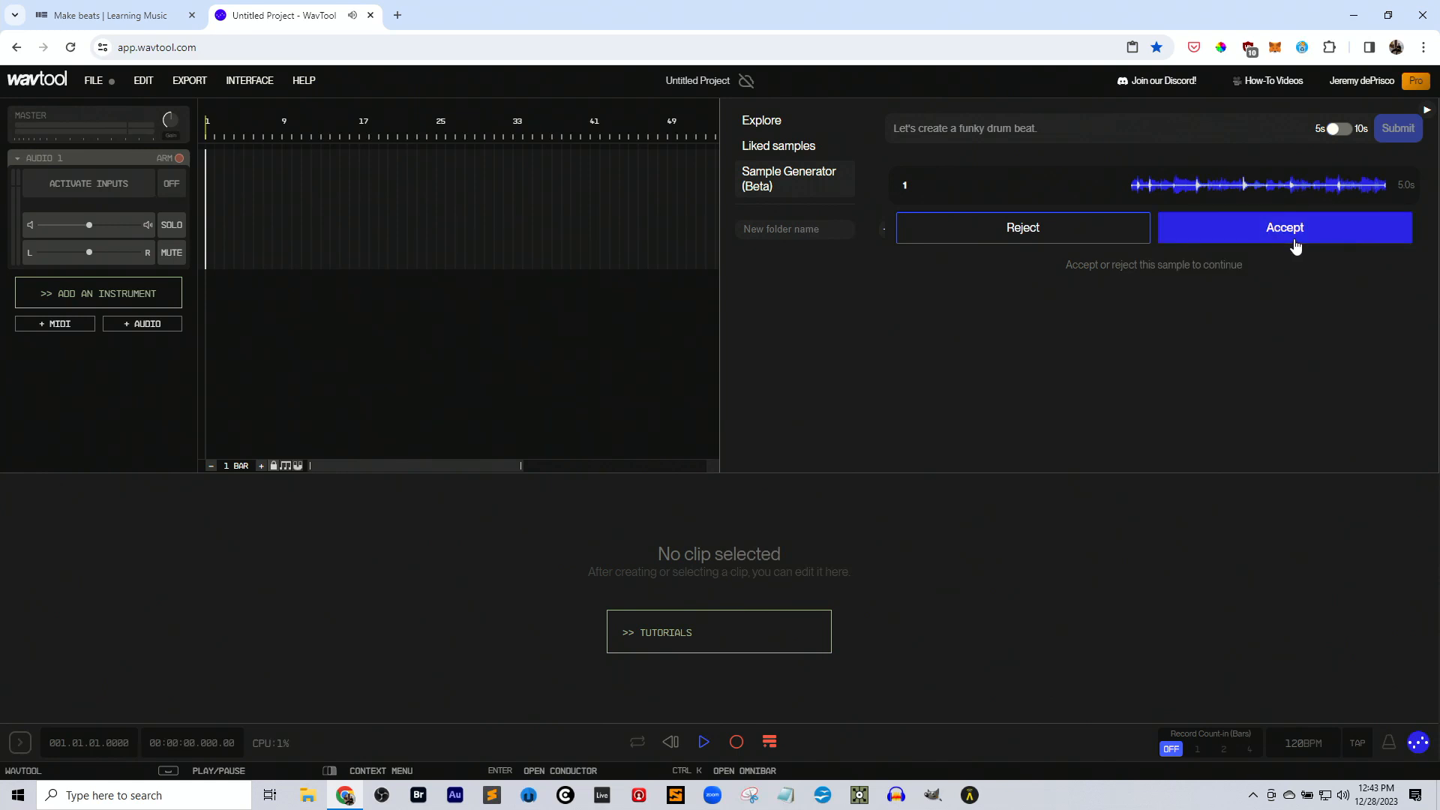
# Reject the generated drum sample and generate another one from the same prompt.
pyautogui.click(1080, 241)
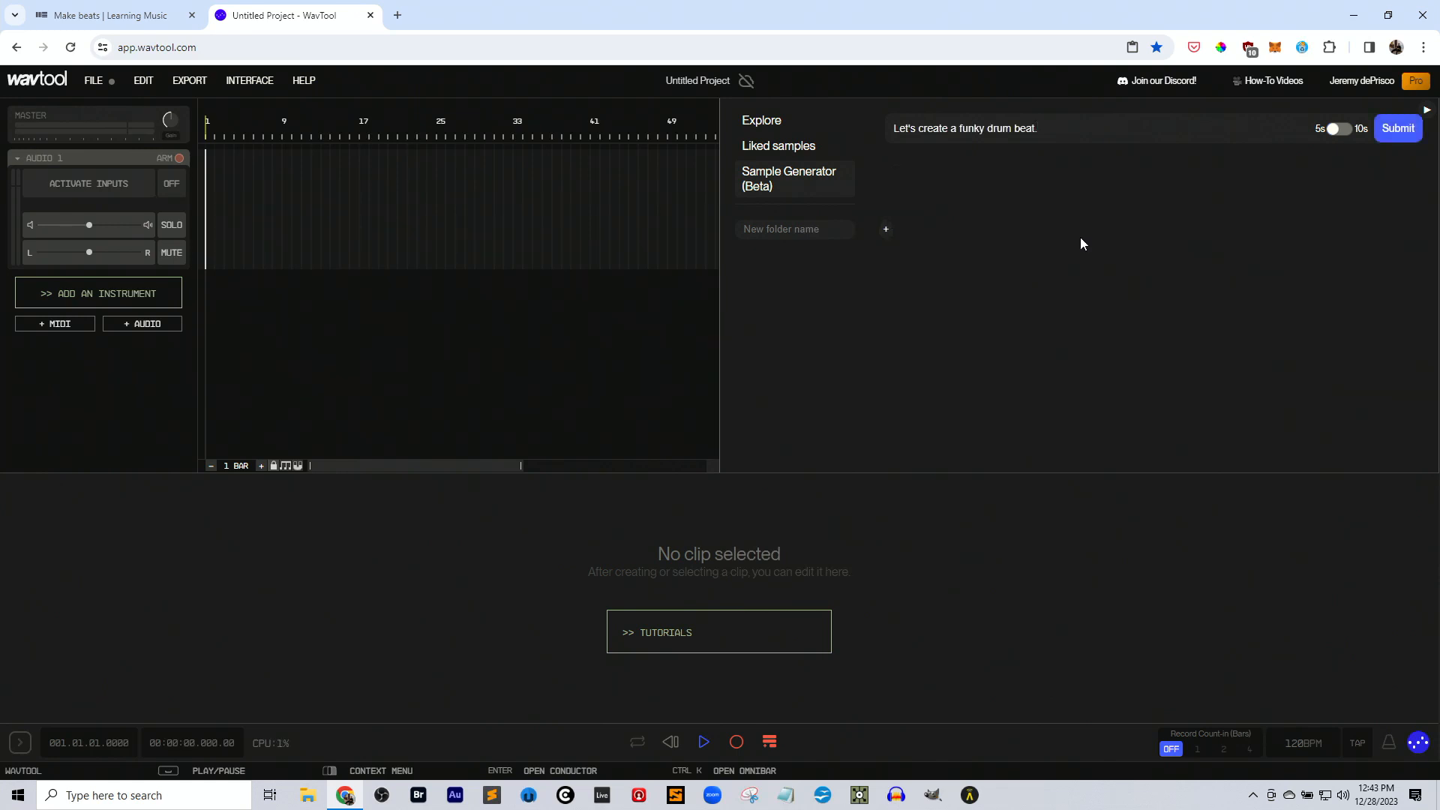
pyautogui.click(1399, 132)
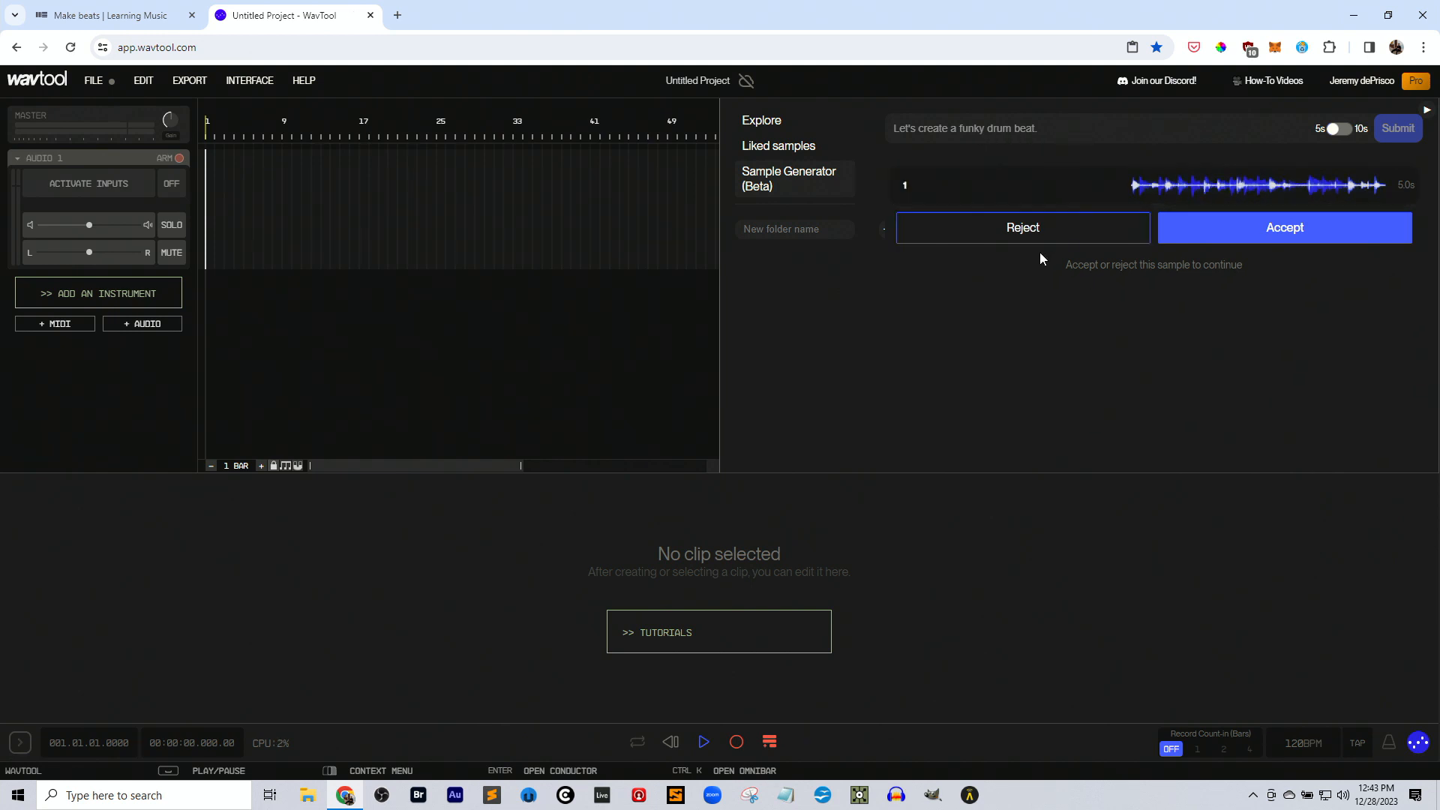
# Reject the second sample and generate one from "Let's create an 8 bar funky drum beat that isn't too busy.".
pyautogui.click(1036, 225)
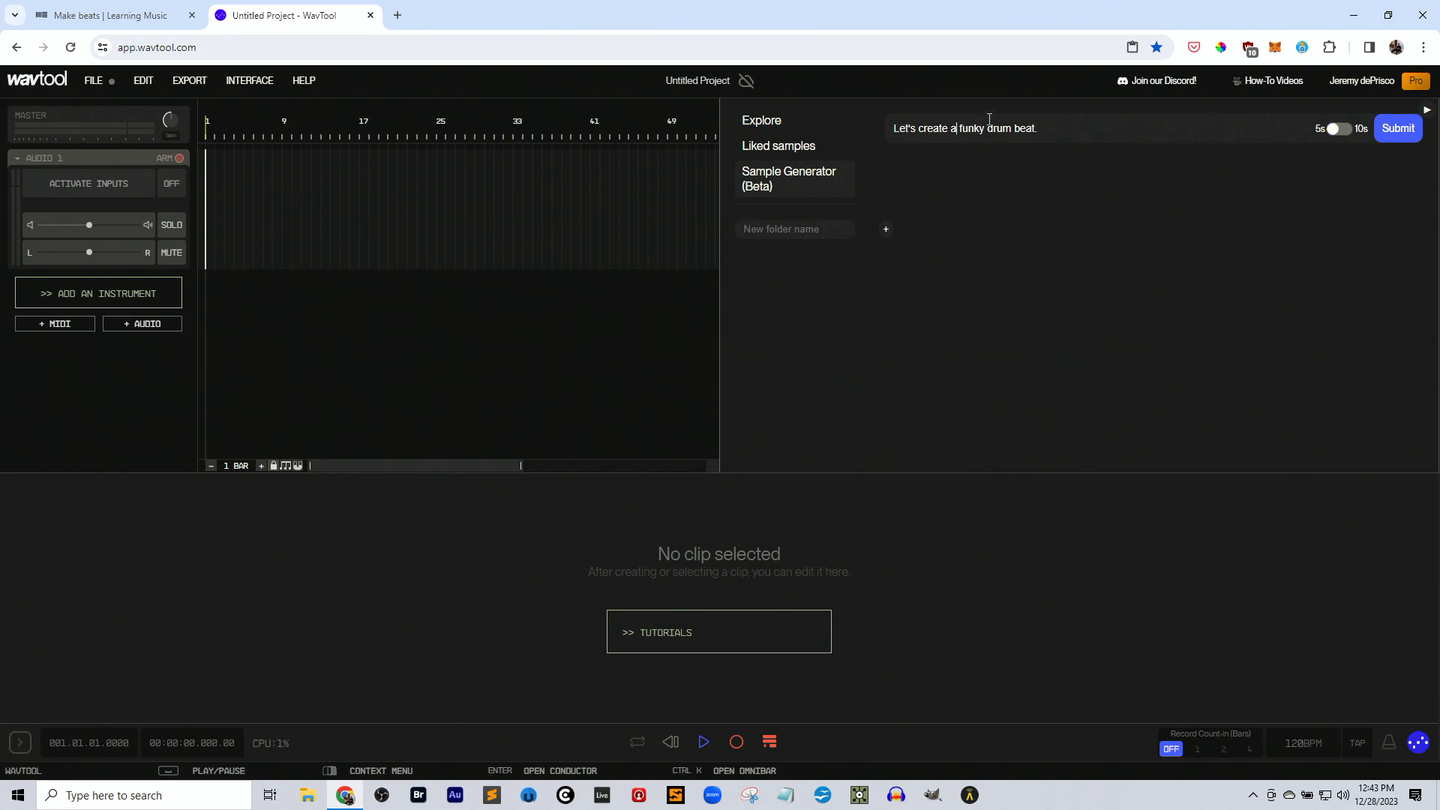
pyautogui.write('n 8 bar')
pyautogui.write(' wi')
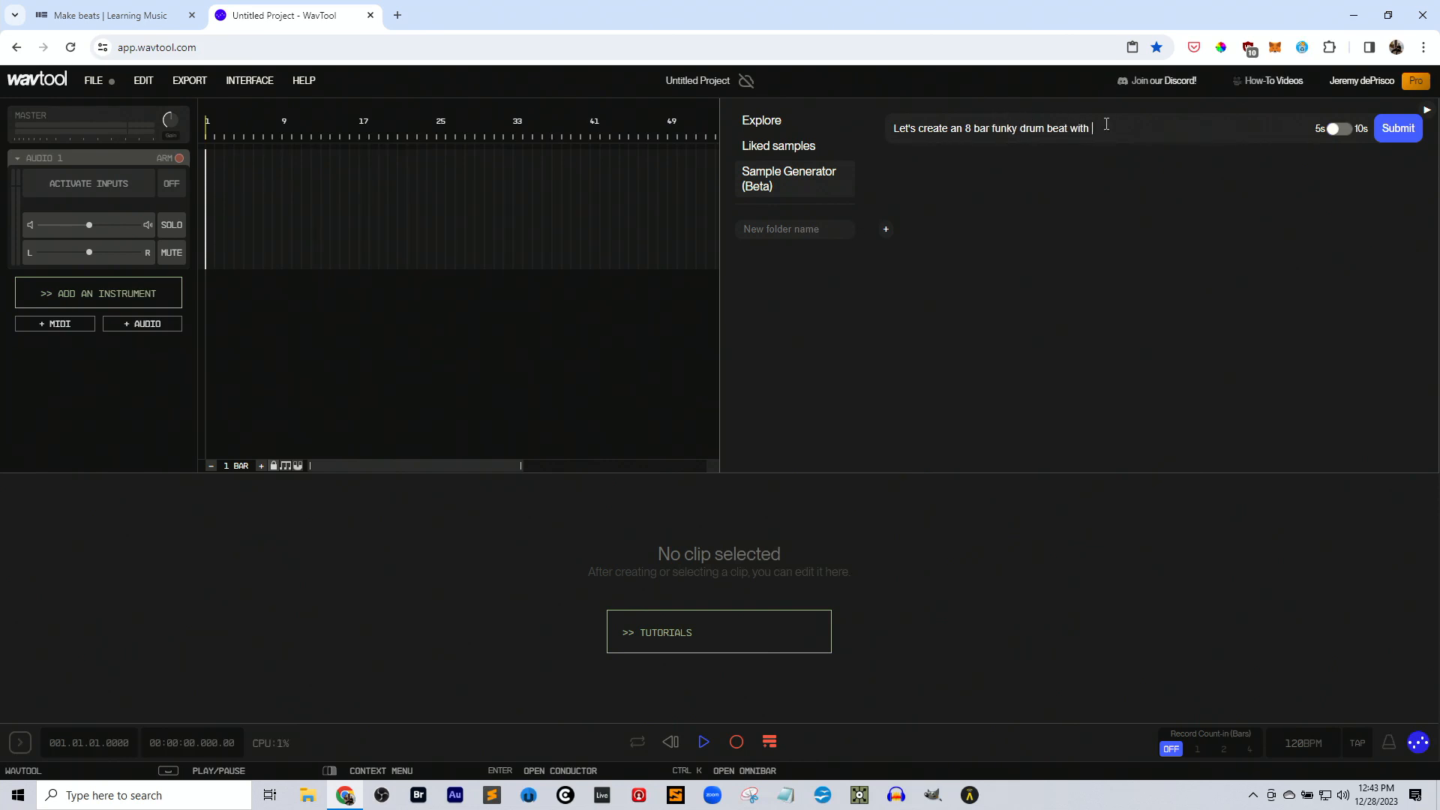
pyautogui.write("that isn't too busy.")
pyautogui.press('Return')
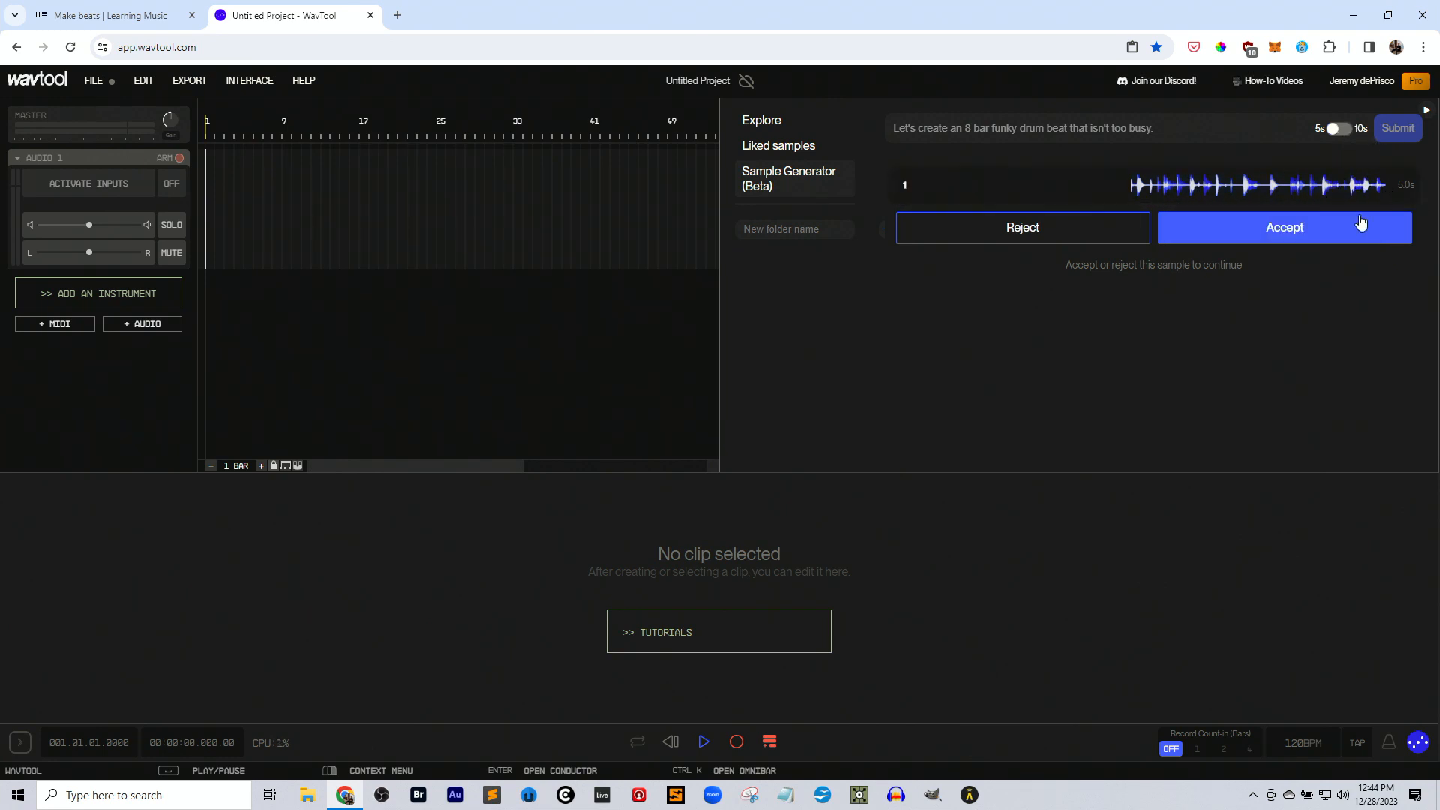
# Accept the generated drum sample, then place it at the start of the Audio 1 track and play it.
pyautogui.click(1320, 235)
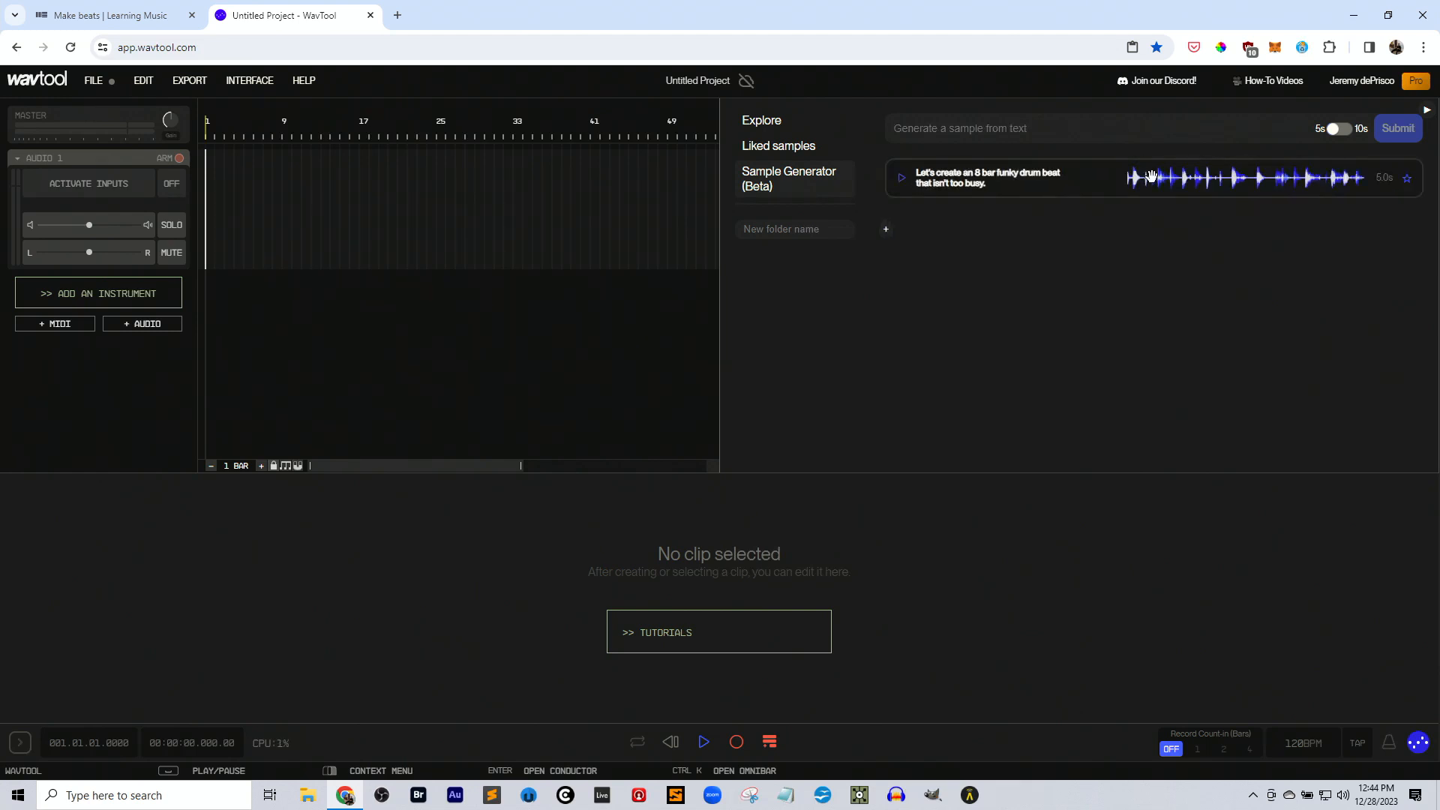
pyautogui.moveTo(1151, 177); pyautogui.dragTo(515, 175)
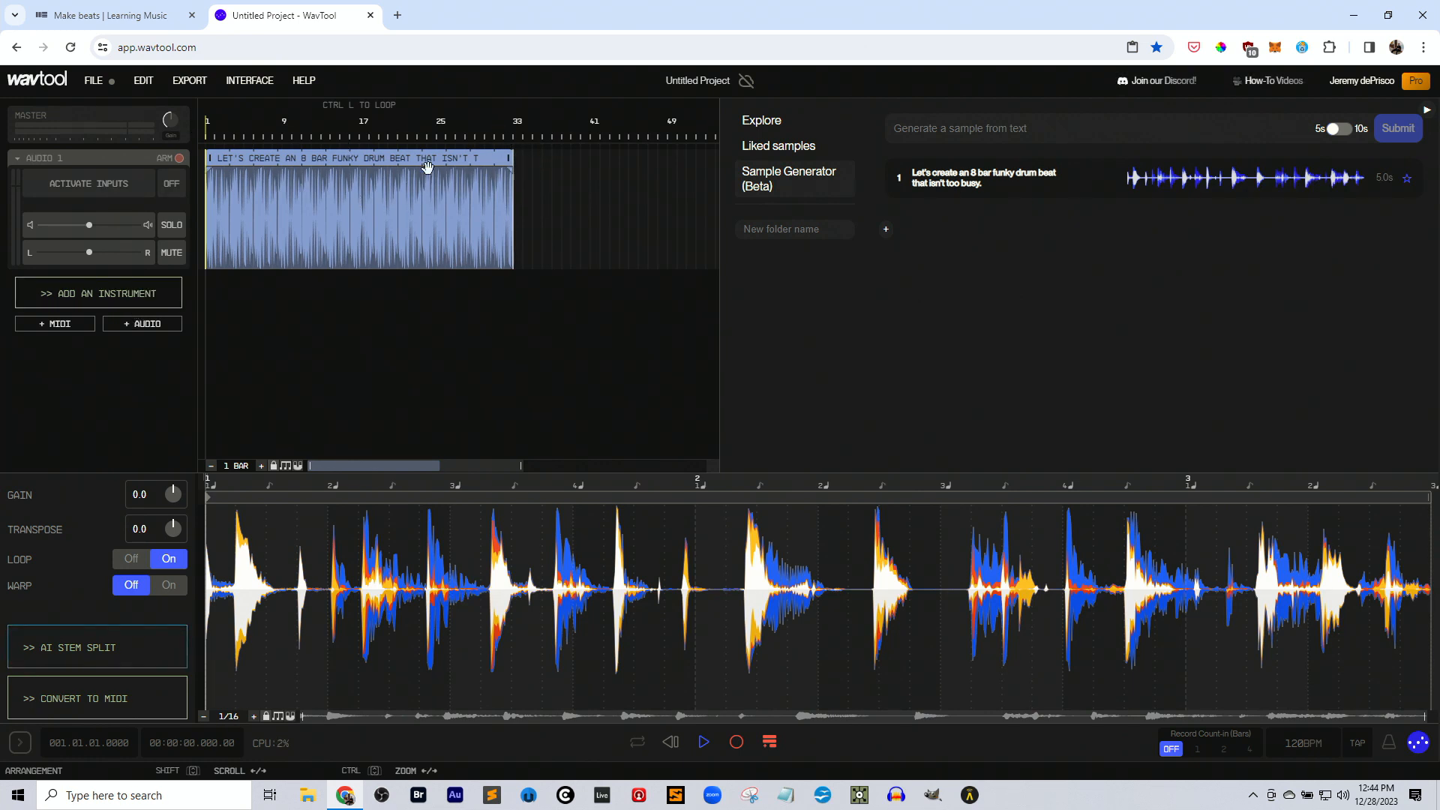
pyautogui.press('space')
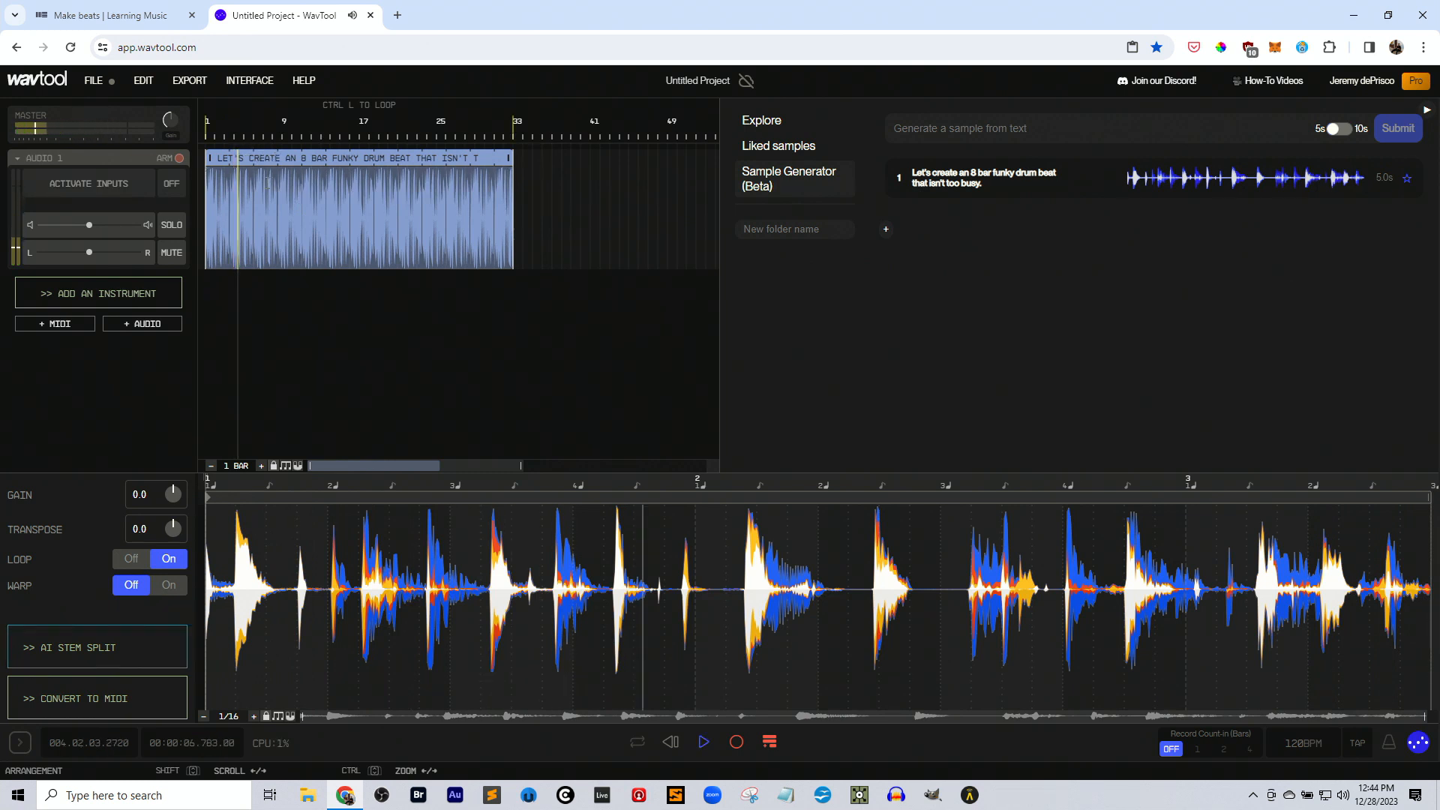
# Move the drum clip on Audio 1 so that it starts at bar 2.
pyautogui.scroll(10, 281, 188)
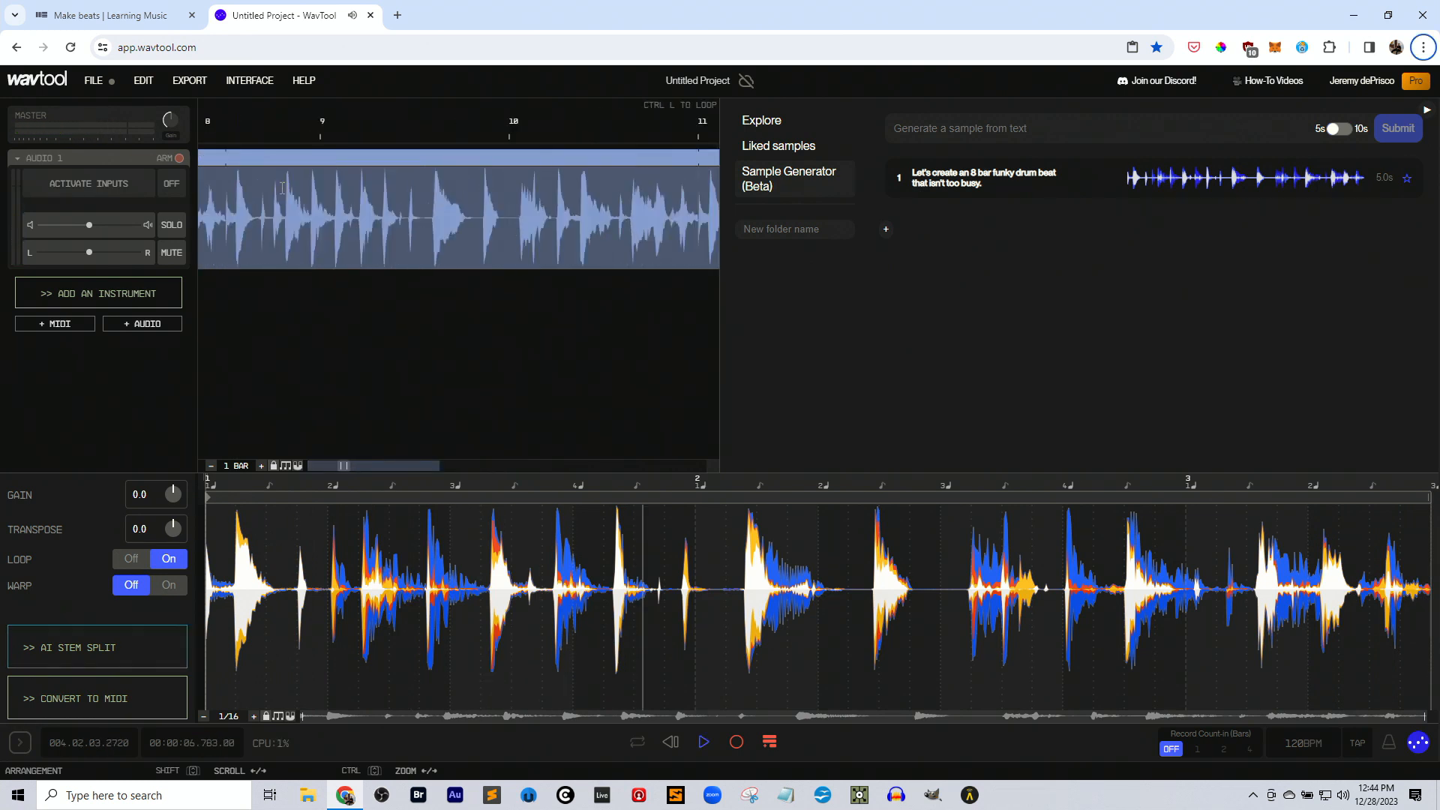
pyautogui.moveTo(381, 463); pyautogui.dragTo(243, 375)
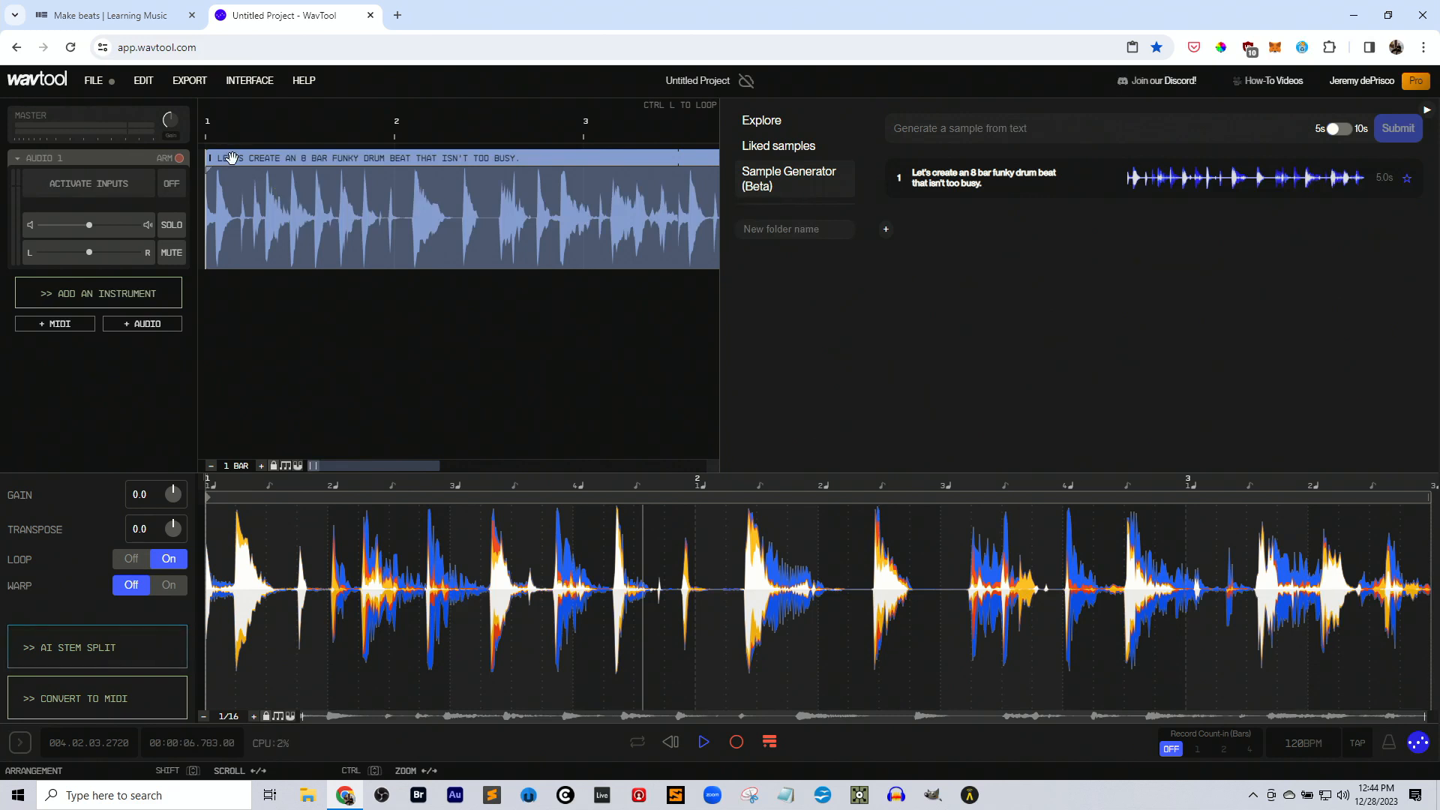
pyautogui.moveTo(232, 157); pyautogui.dragTo(386, 166)
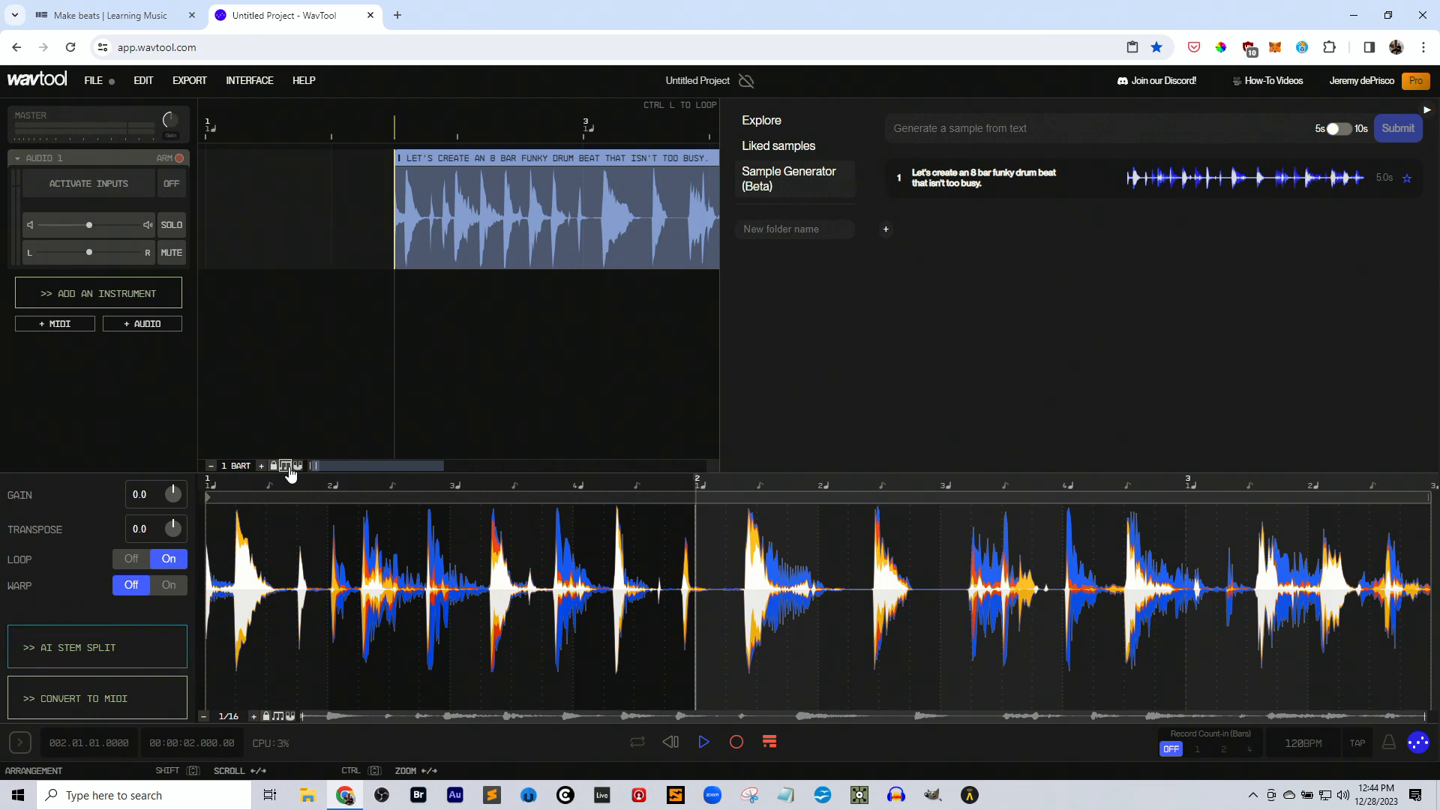
# Extend the drum clip's start back to about bar 1, beat 3, and play the result.
pyautogui.moveTo(396, 154); pyautogui.dragTo(352, 156)
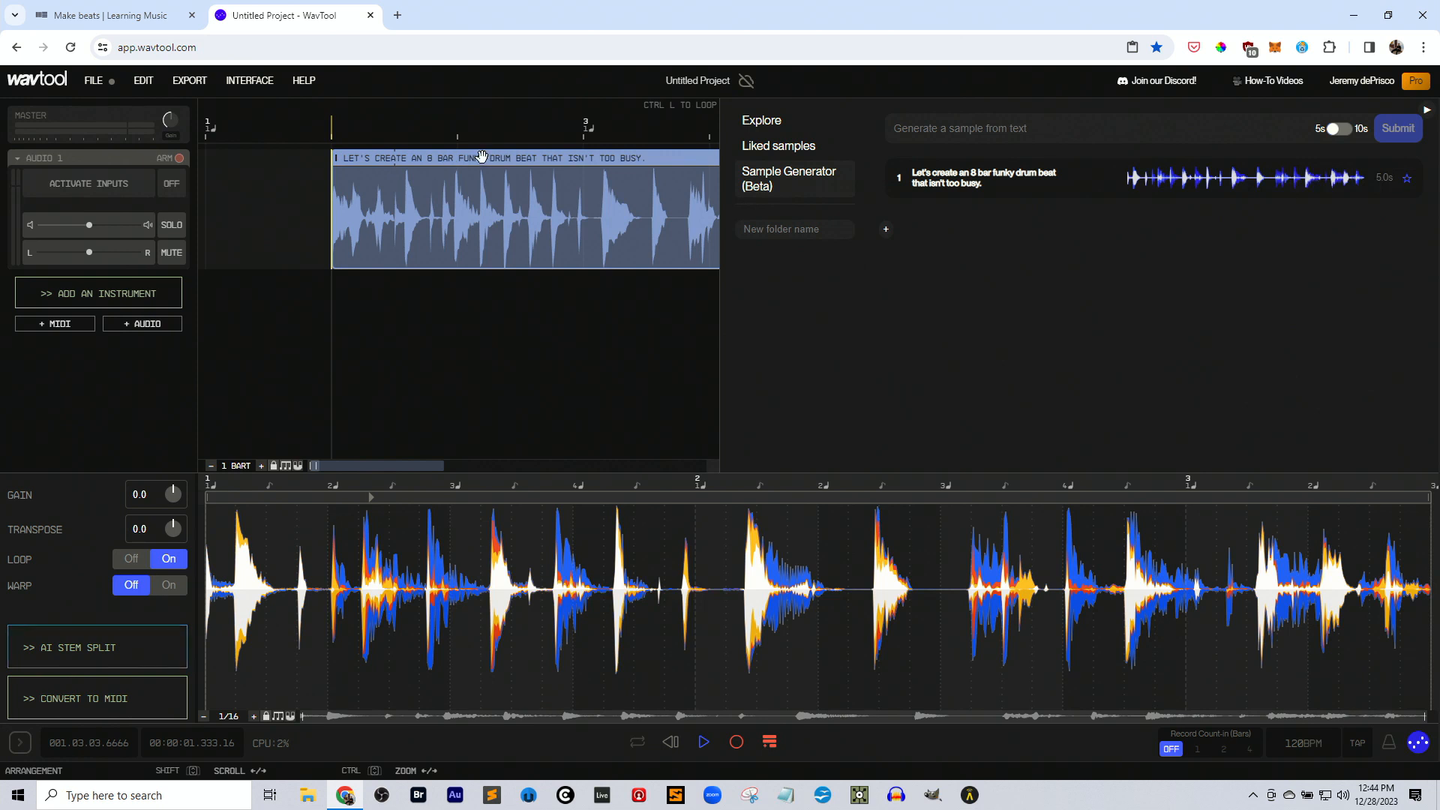
pyautogui.press('space')
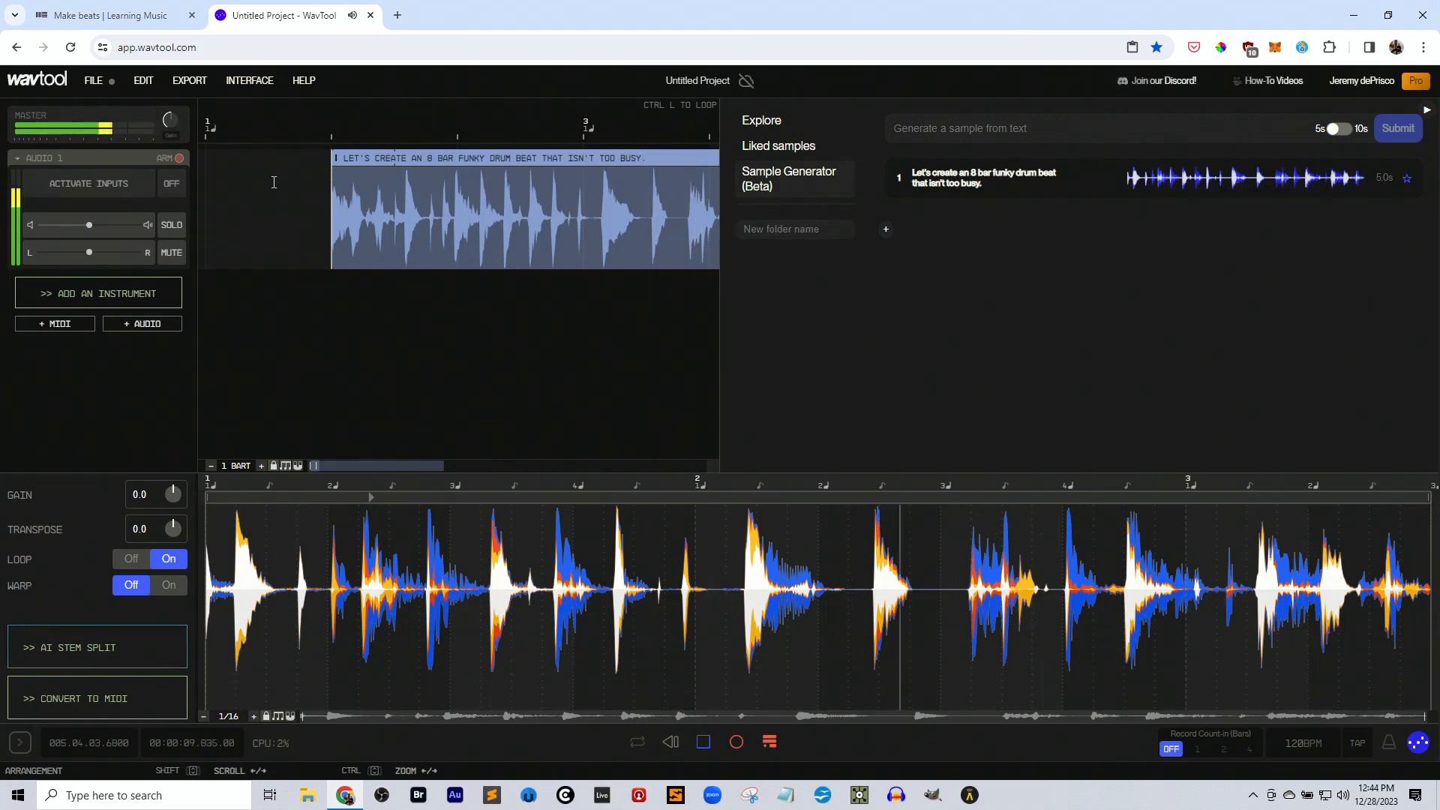
pyautogui.press('space')
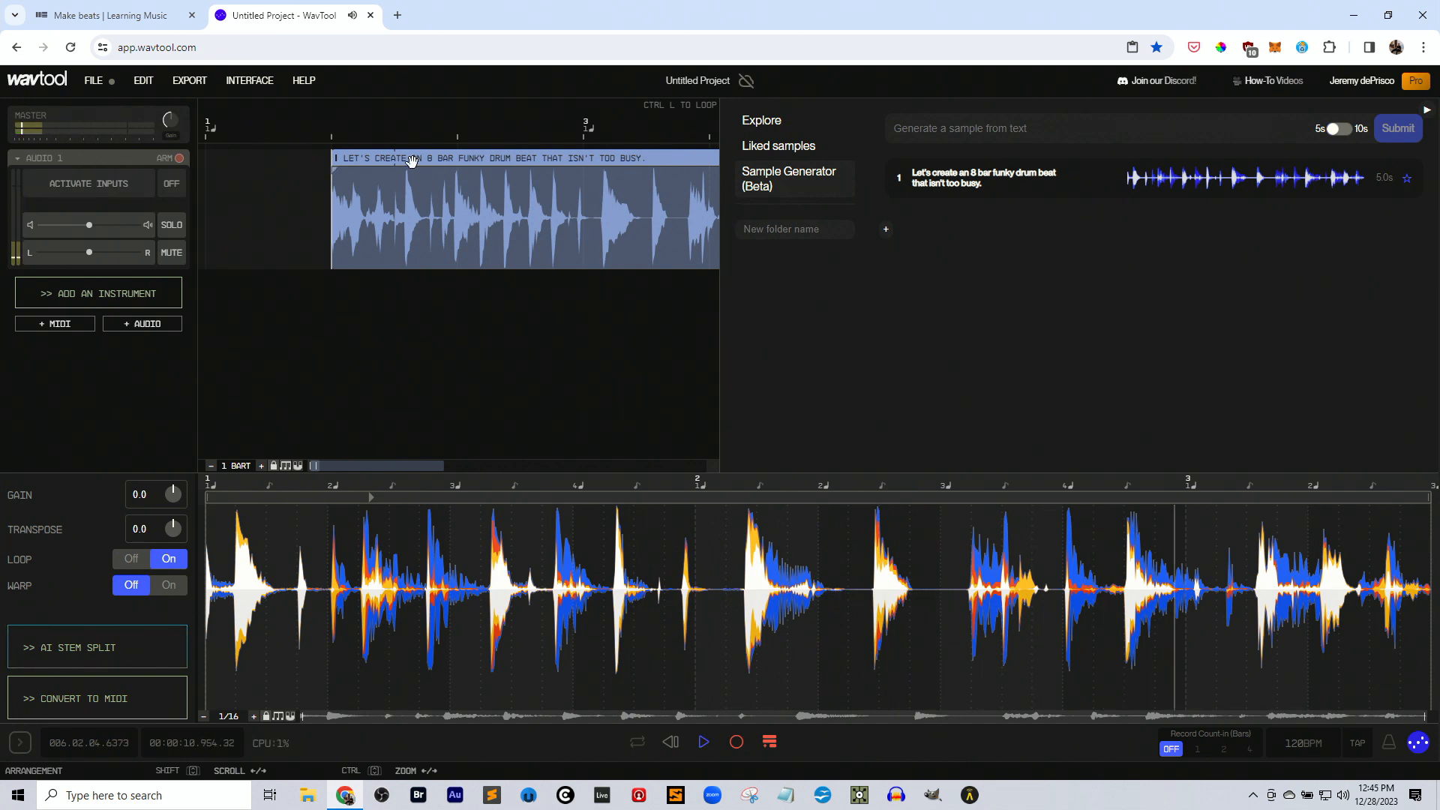
# Move the drum clip to bar 1 and trim its beginning up to about bar 2, beat 2.
pyautogui.moveTo(370, 158); pyautogui.dragTo(244, 159)
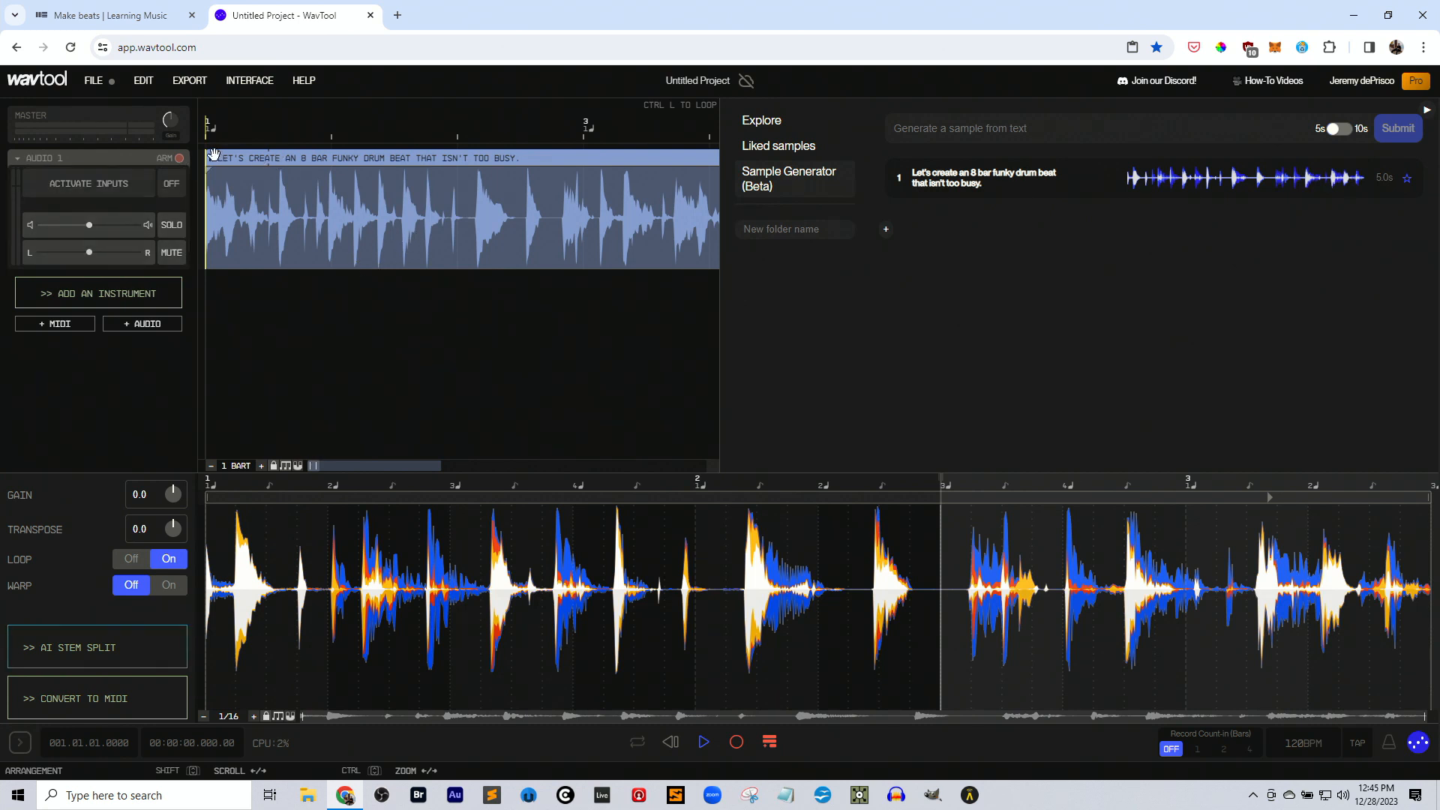
pyautogui.moveTo(205, 158); pyautogui.dragTo(421, 167)
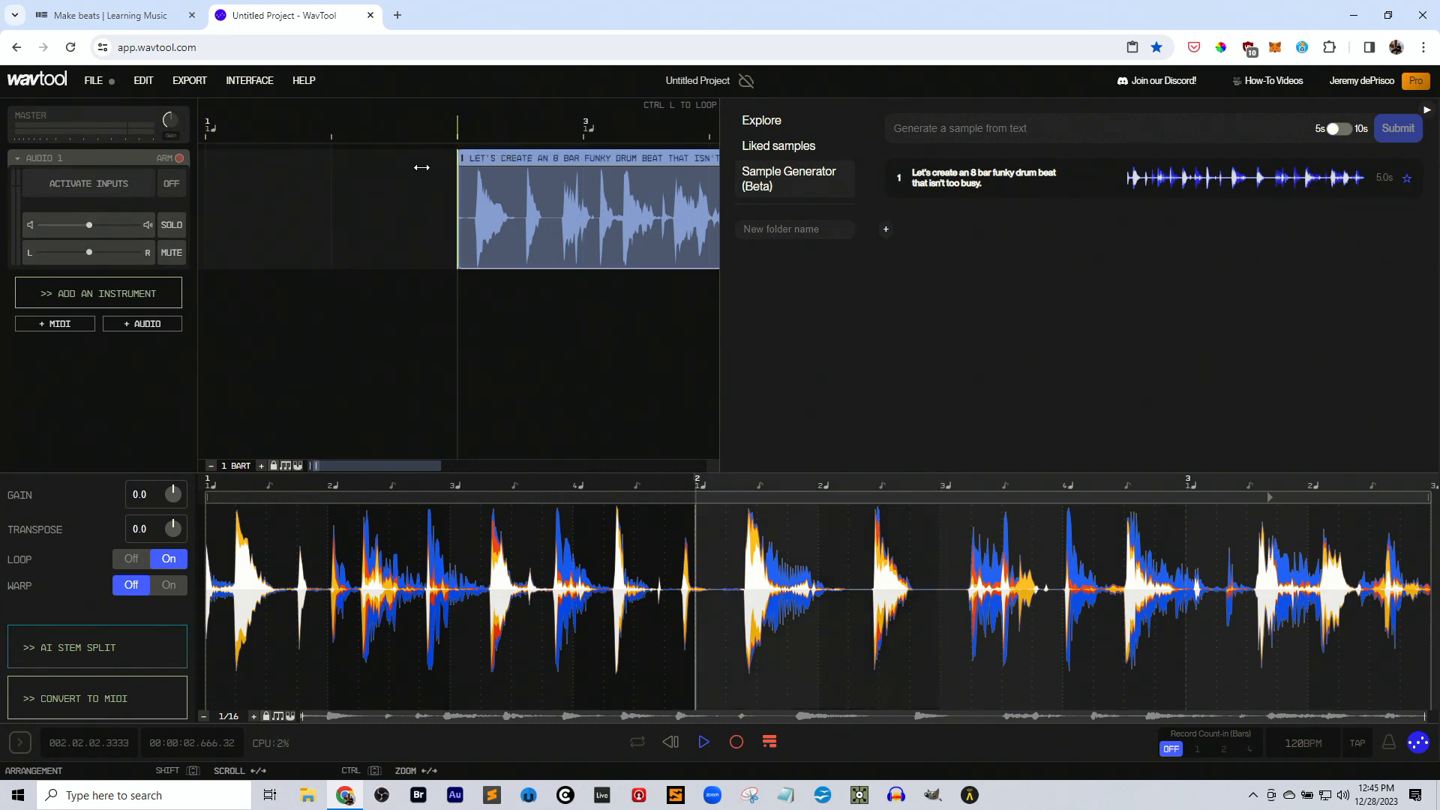
# Switch the arrangement grid to 1/8T and move the trimmed drum clip back to about bar 1, beat 3.
pyautogui.rightClick(491, 160)
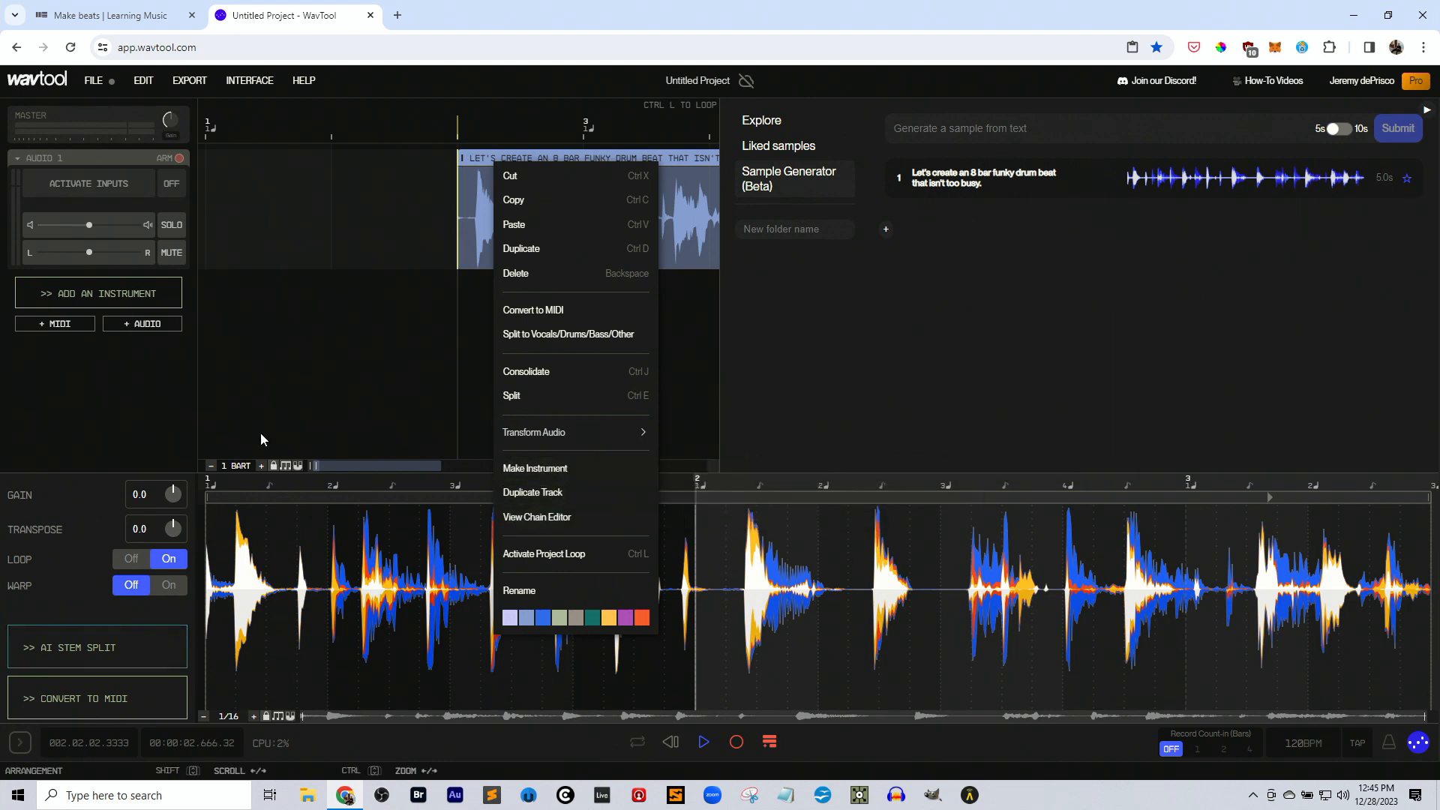
pyautogui.click(284, 454)
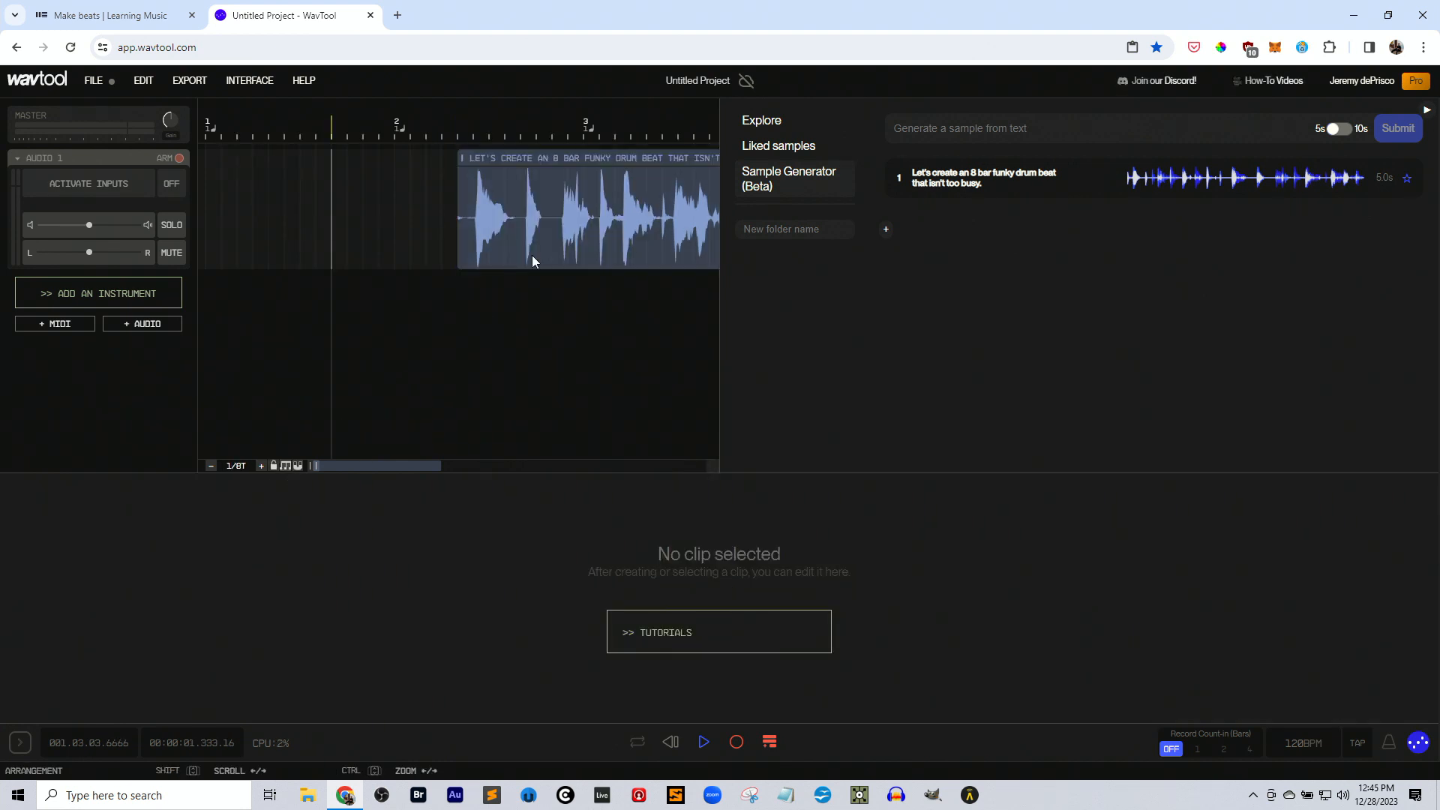
pyautogui.moveTo(556, 162); pyautogui.dragTo(417, 167)
pyautogui.click(330, 157)
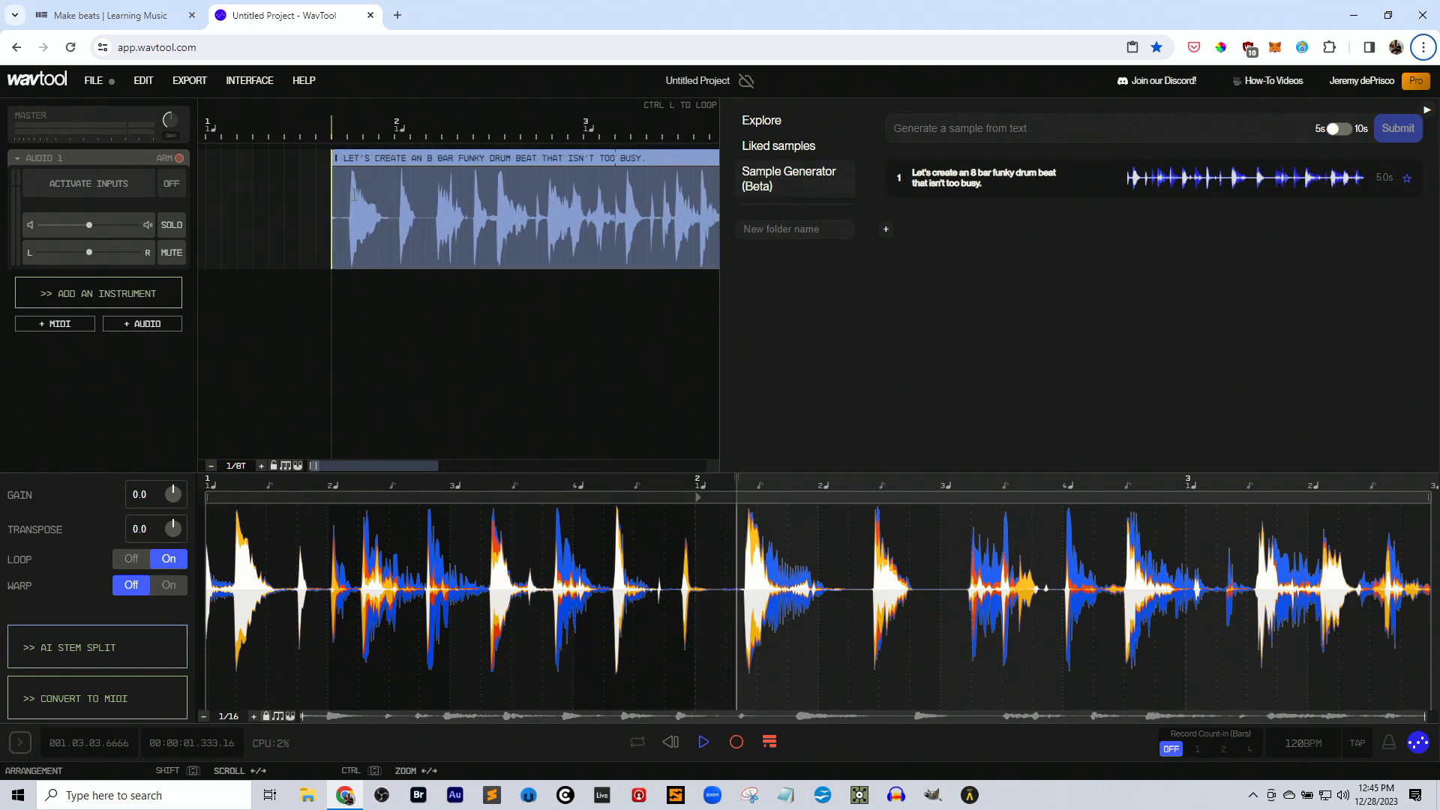
# Trim the drum clip's beginning up to its first hit, keeping its start near bar 1, beat 3, and play the result.
pyautogui.scroll(10, 353, 195)
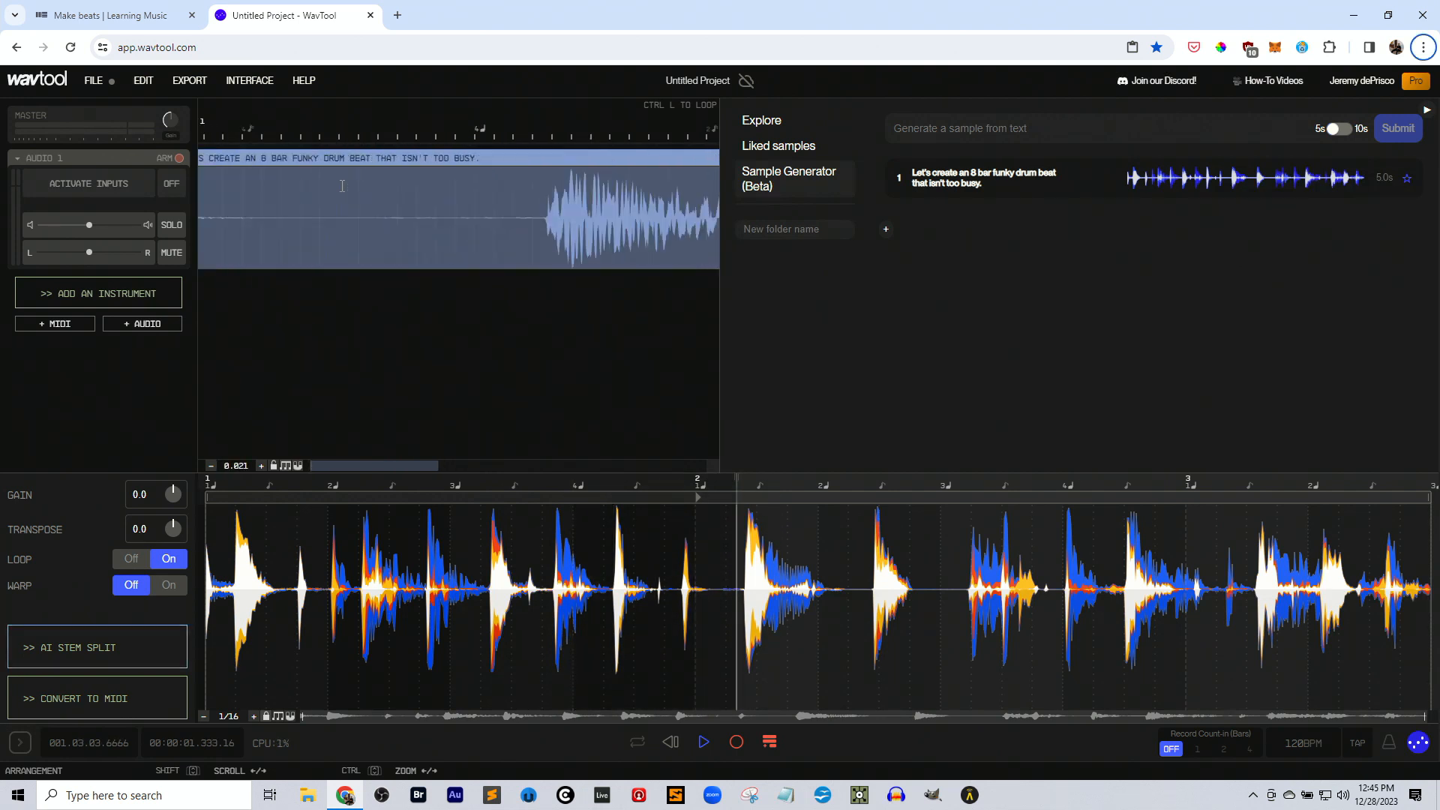
pyautogui.scroll(-5, 342, 185)
pyautogui.moveTo(720, 213); pyautogui.dragTo(1420, 225)
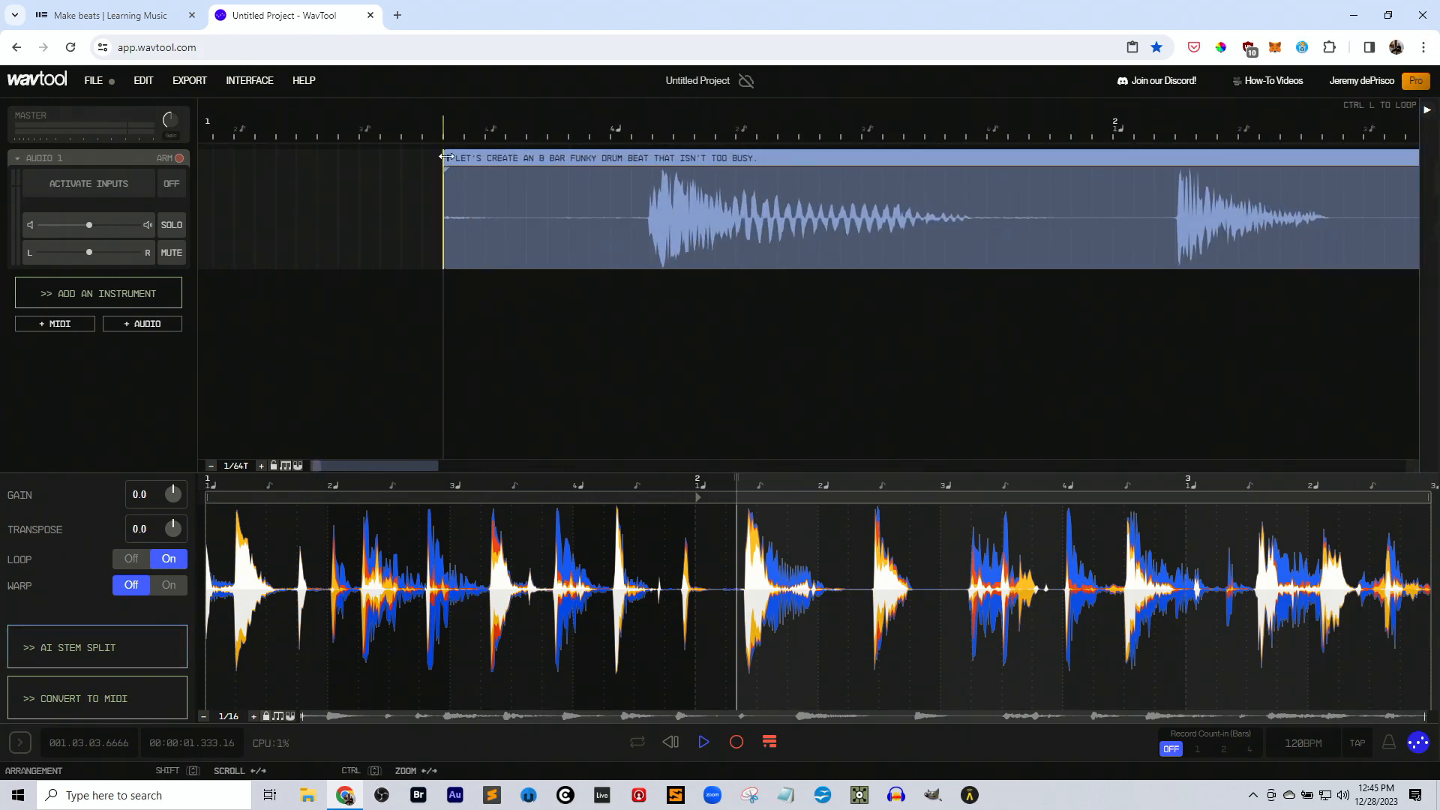
pyautogui.moveTo(446, 156)
pyautogui.mouseDown()
pyautogui.moveTo(656, 159)
pyautogui.moveTo(247, 154)
pyautogui.mouseUp()
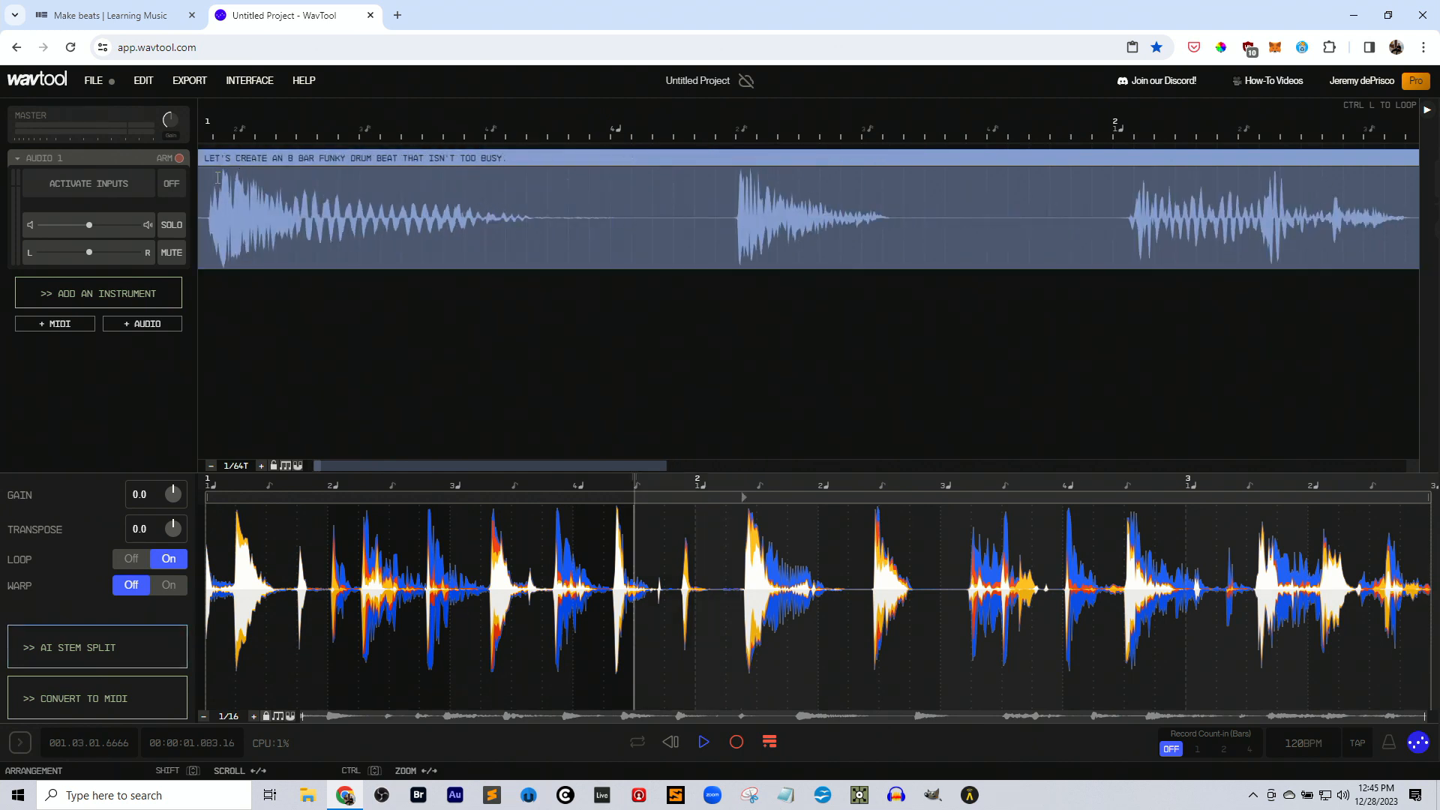
pyautogui.press('space')
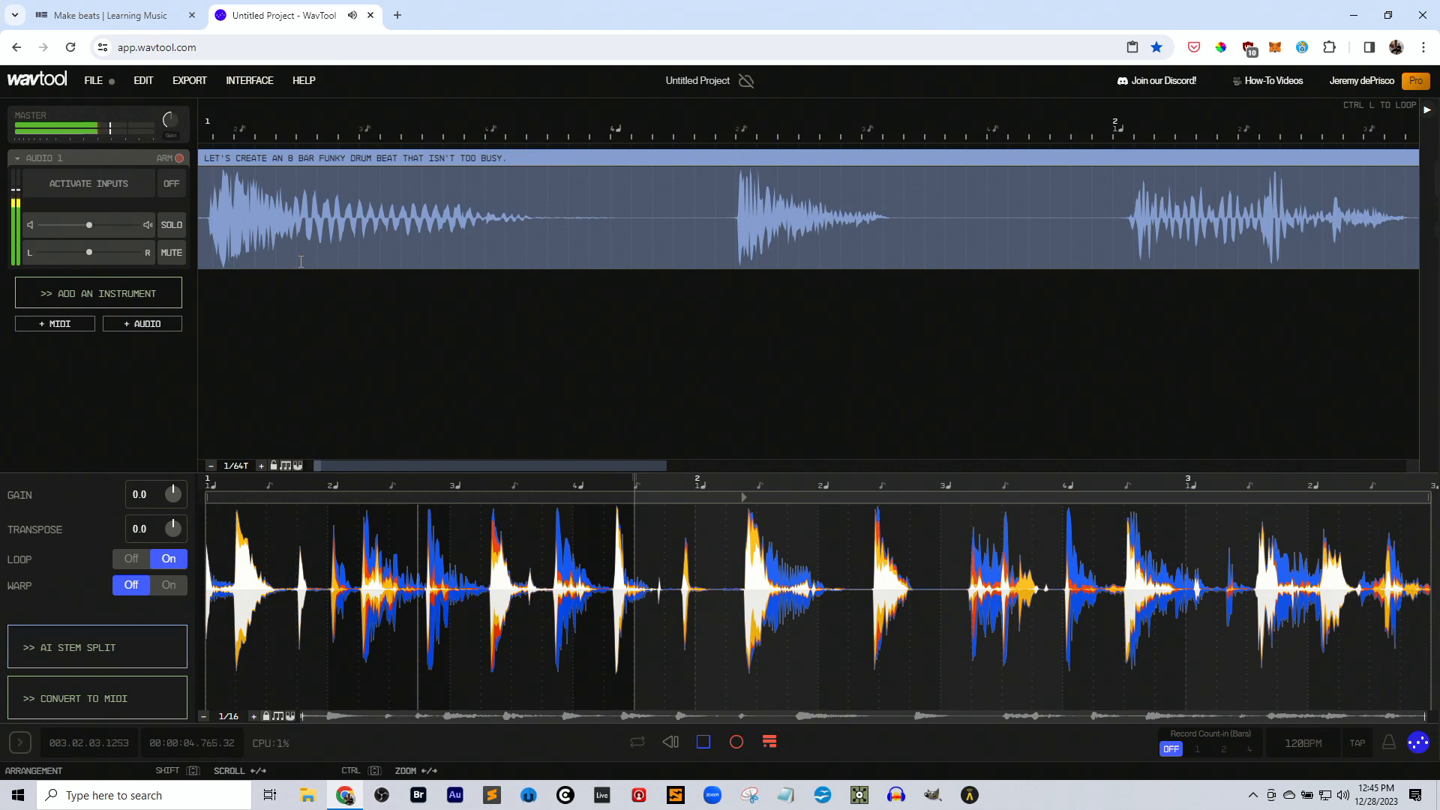
pyautogui.press('space')
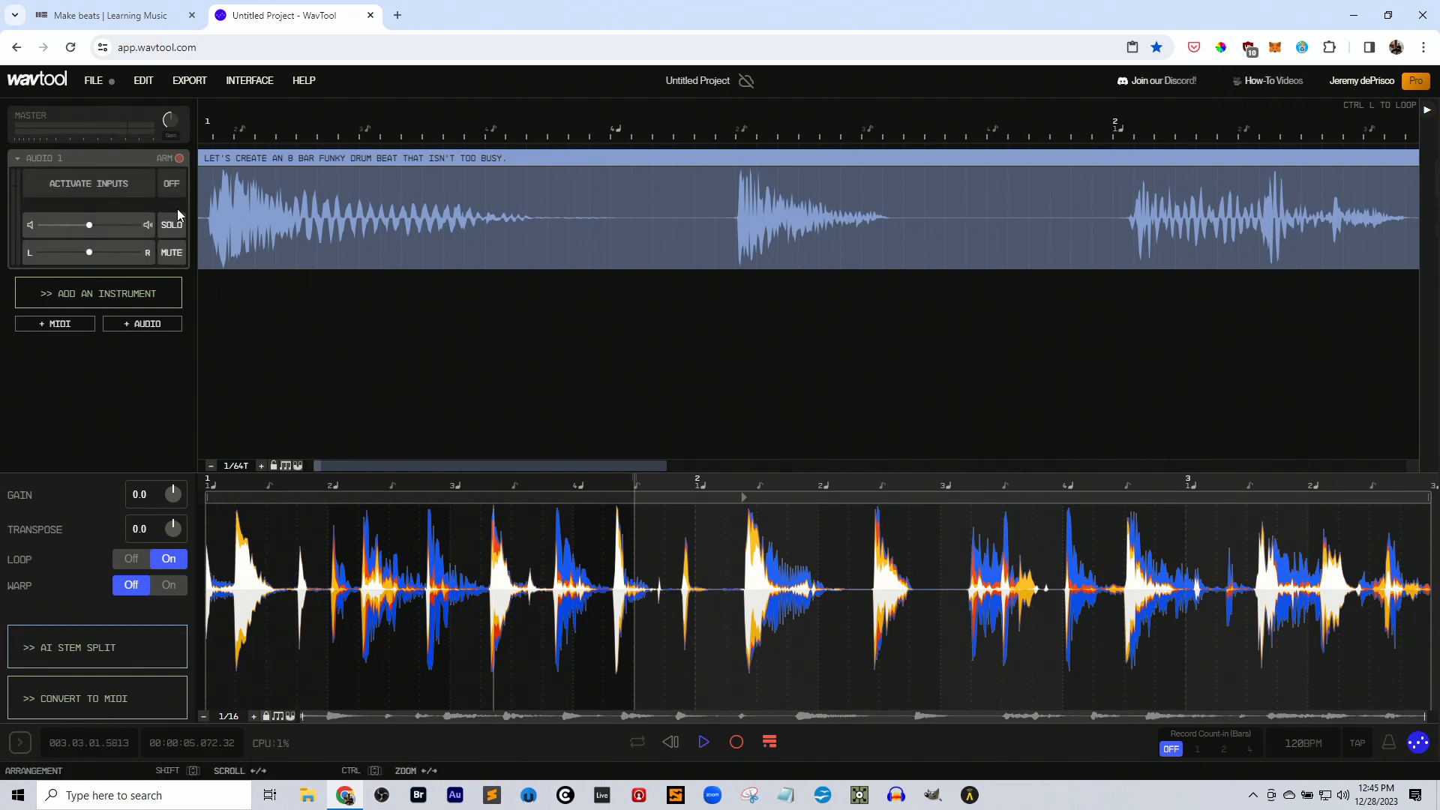
# Add an empty MIDI track and an instrument track that uses 808 Drums.
pyautogui.click(55, 323)
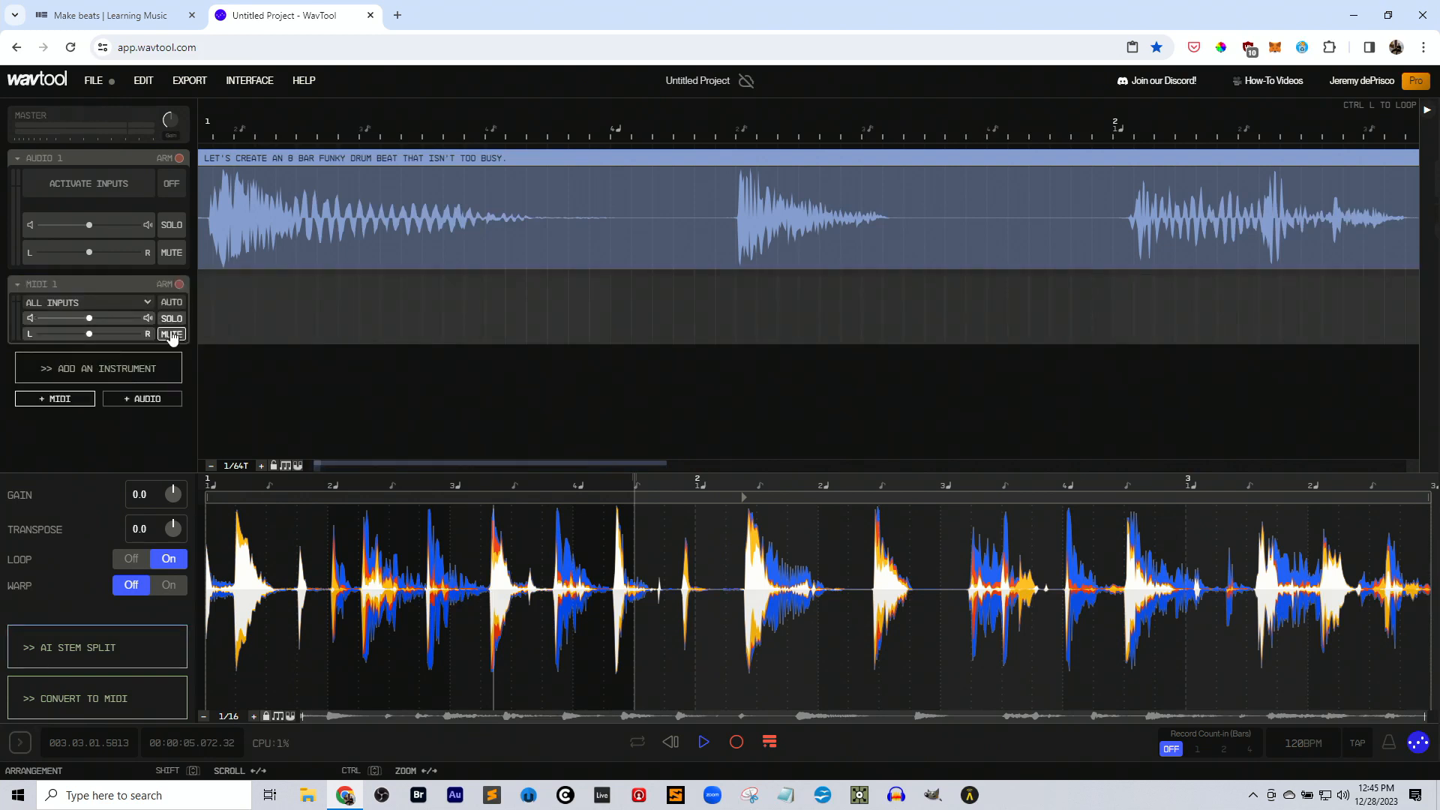
pyautogui.click(147, 369)
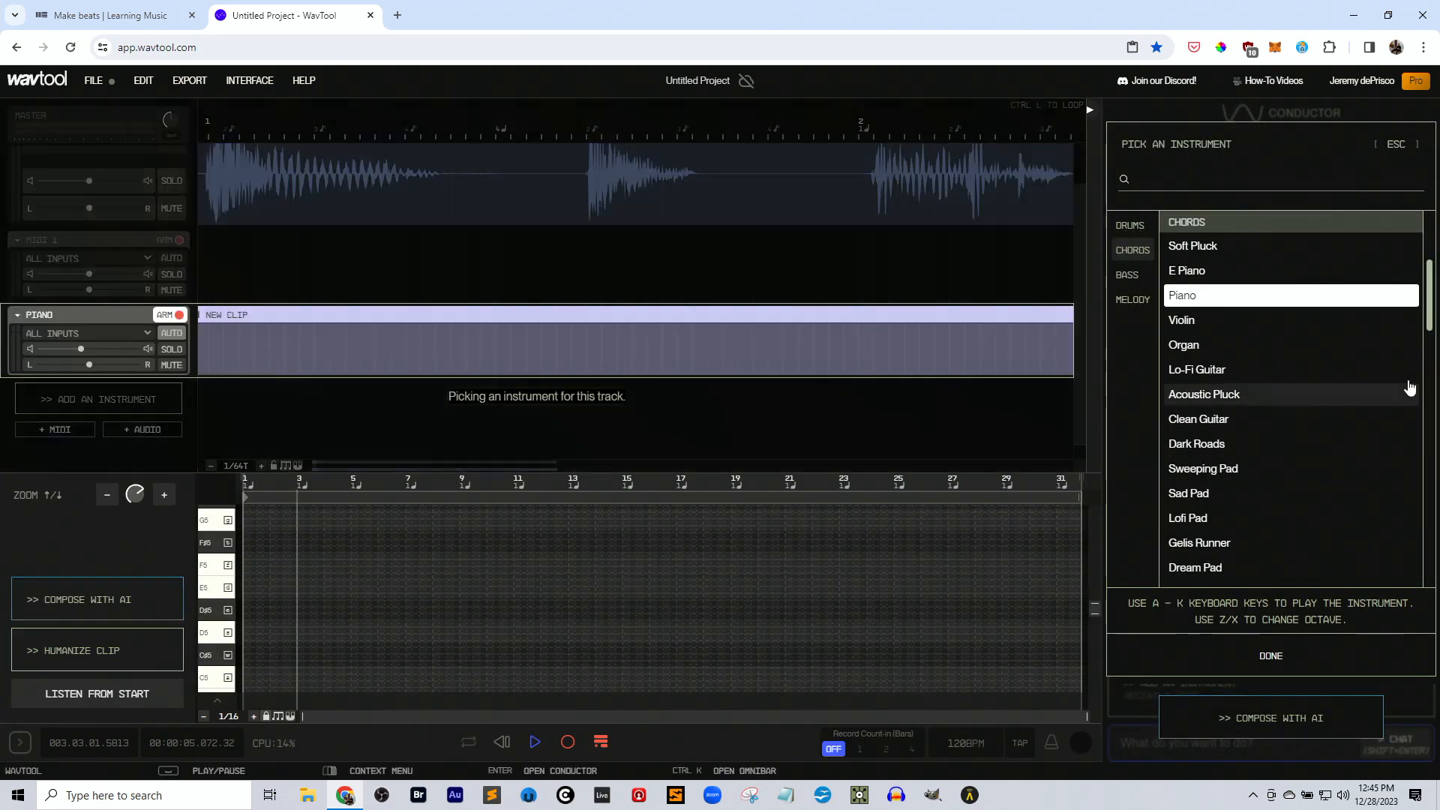
pyautogui.click(1132, 226)
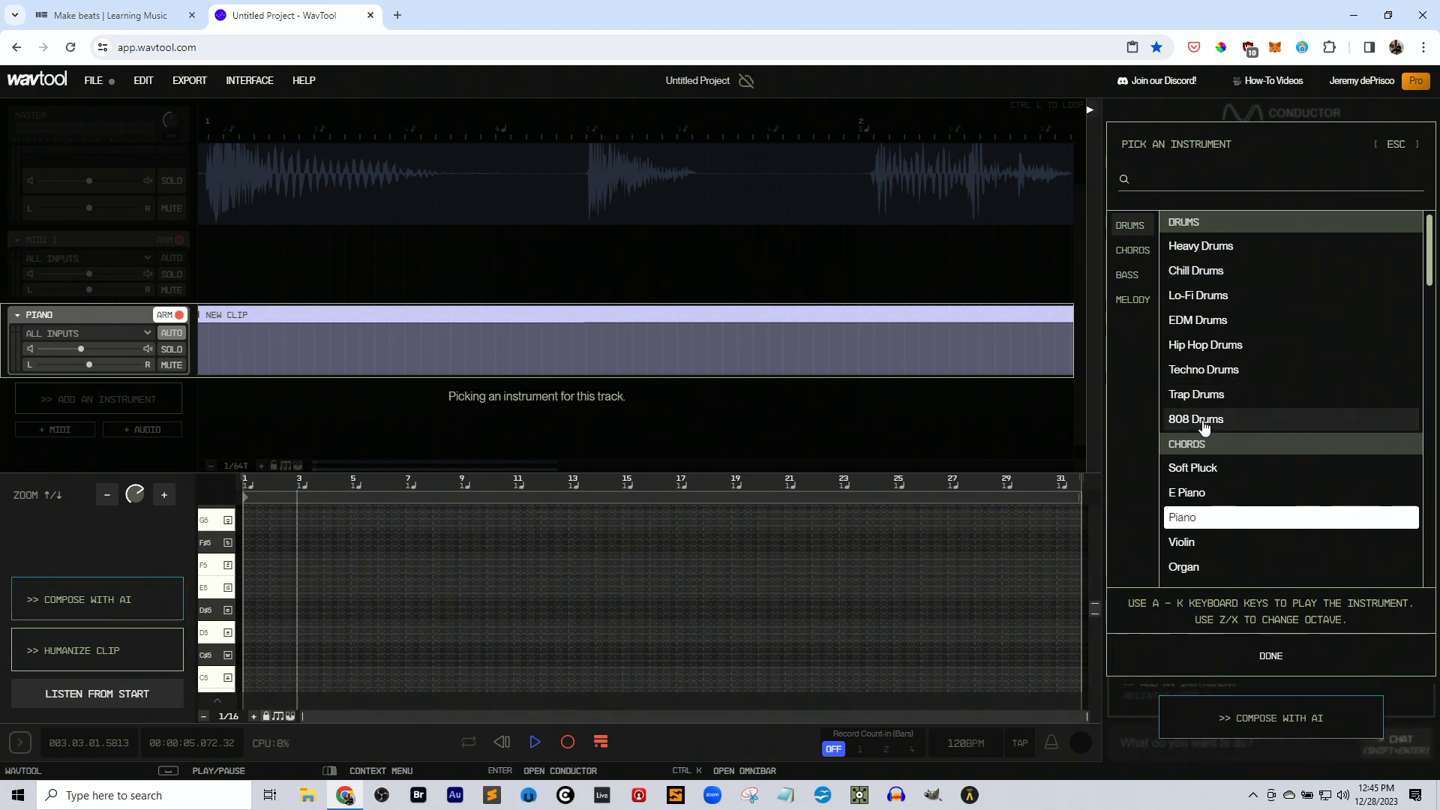
pyautogui.click(1206, 419)
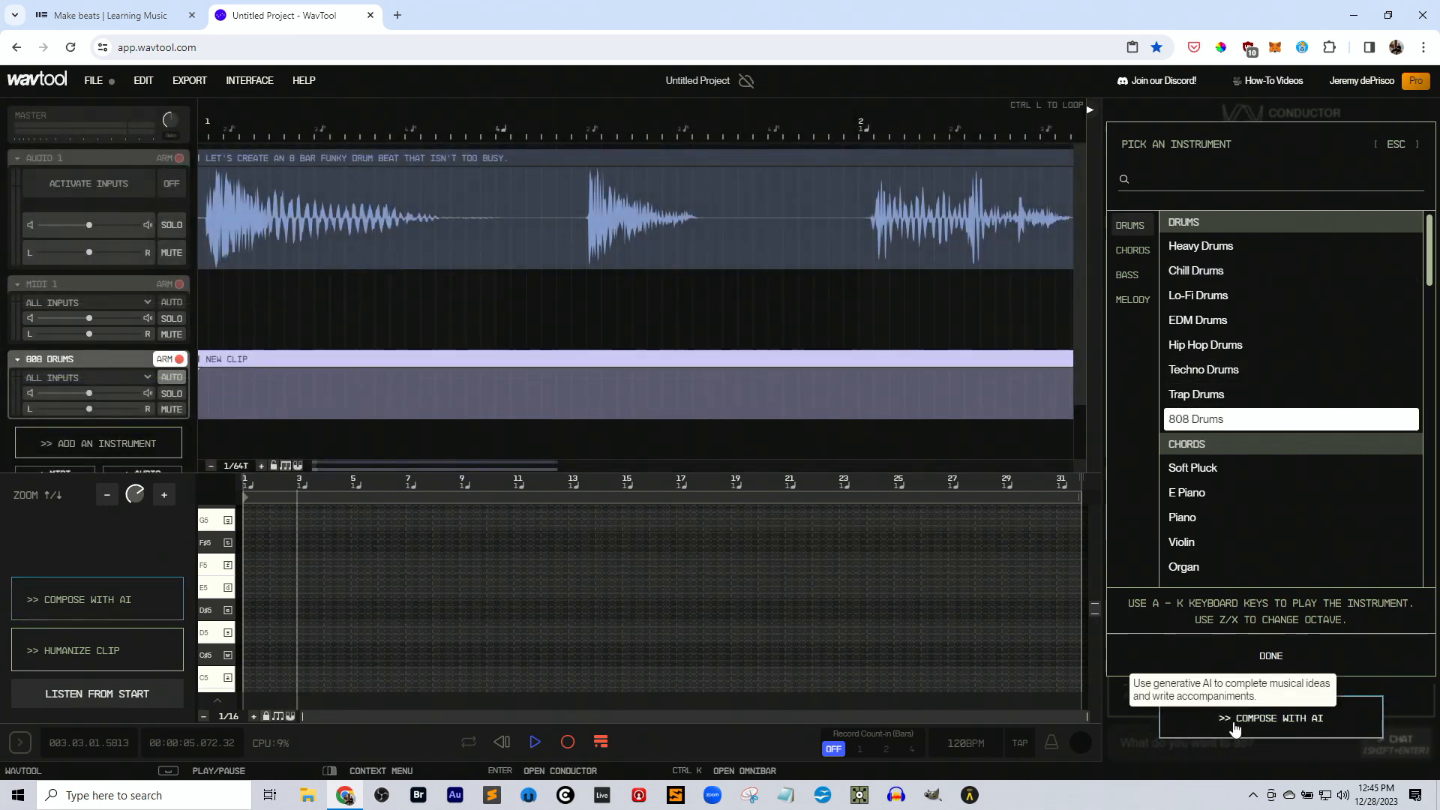
# Open Compose with AI for the 808 Drums clip, audition the suggested drum patterns and write notes into the clip.
pyautogui.click(1311, 702)
pyautogui.moveTo(1212, 418)
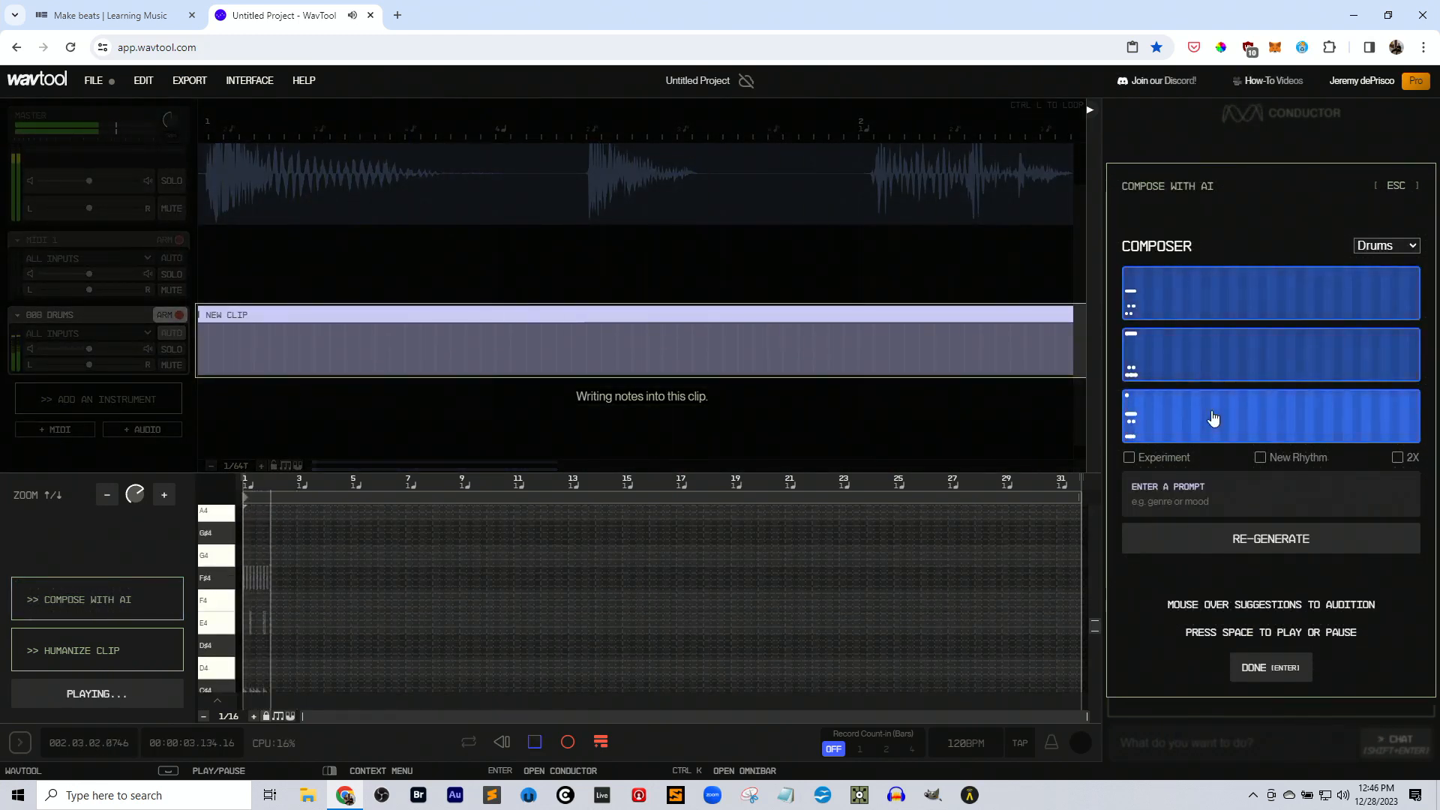
pyautogui.moveTo(1136, 300)
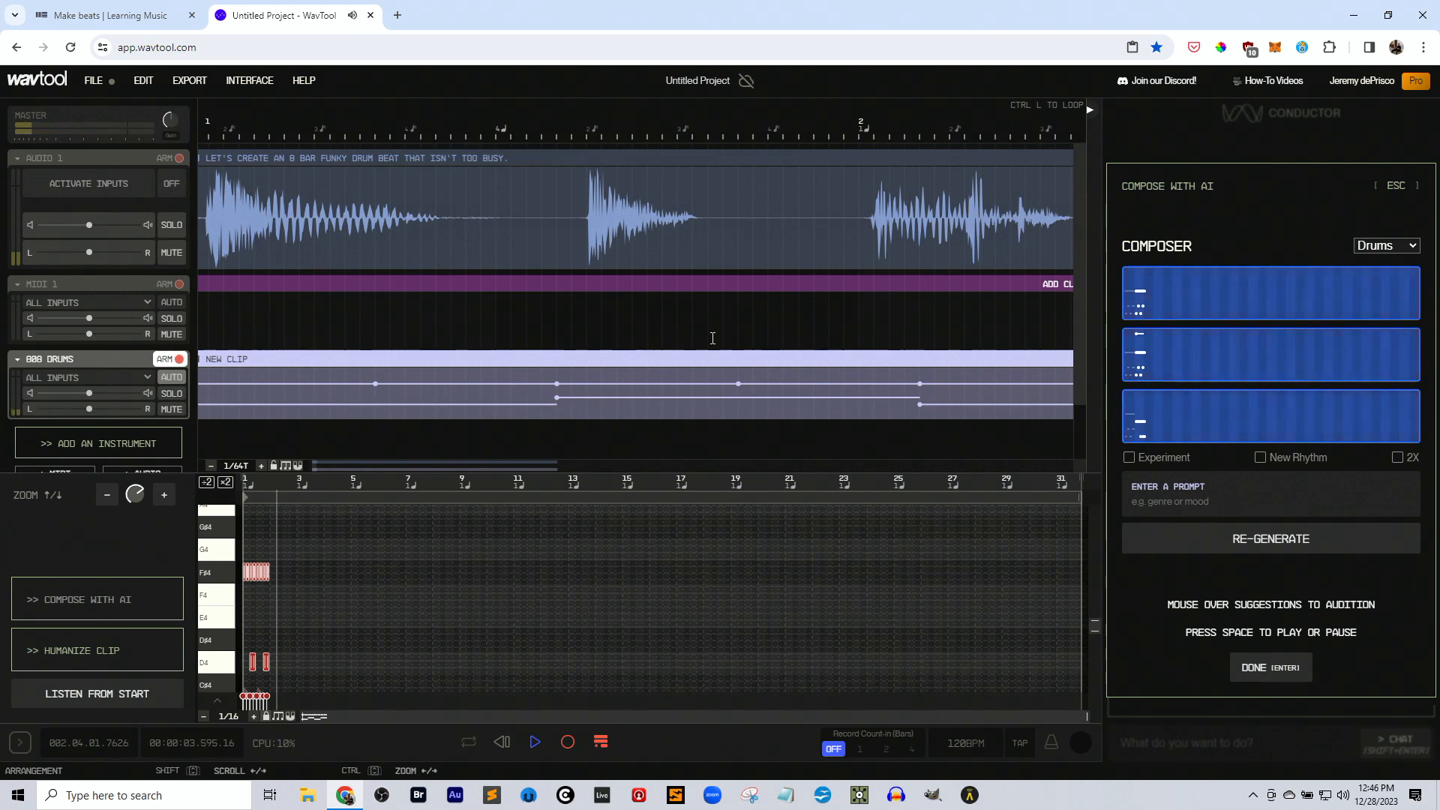
# Mute the Audio 1 track and play the 808 Drums pattern from bar 1, beat 3.
pyautogui.scroll(-1, 713, 338)
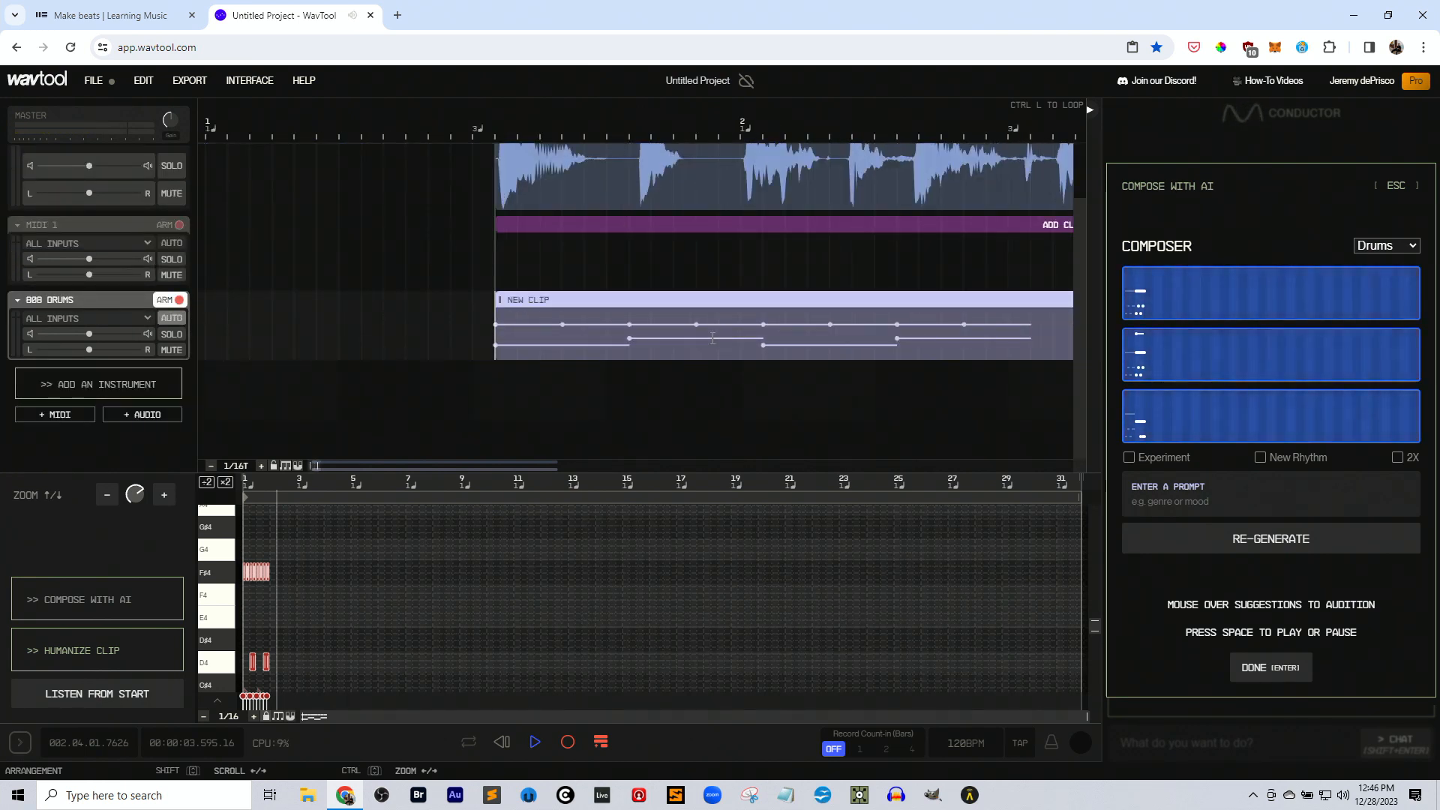
pyautogui.scroll(-2, 712, 338)
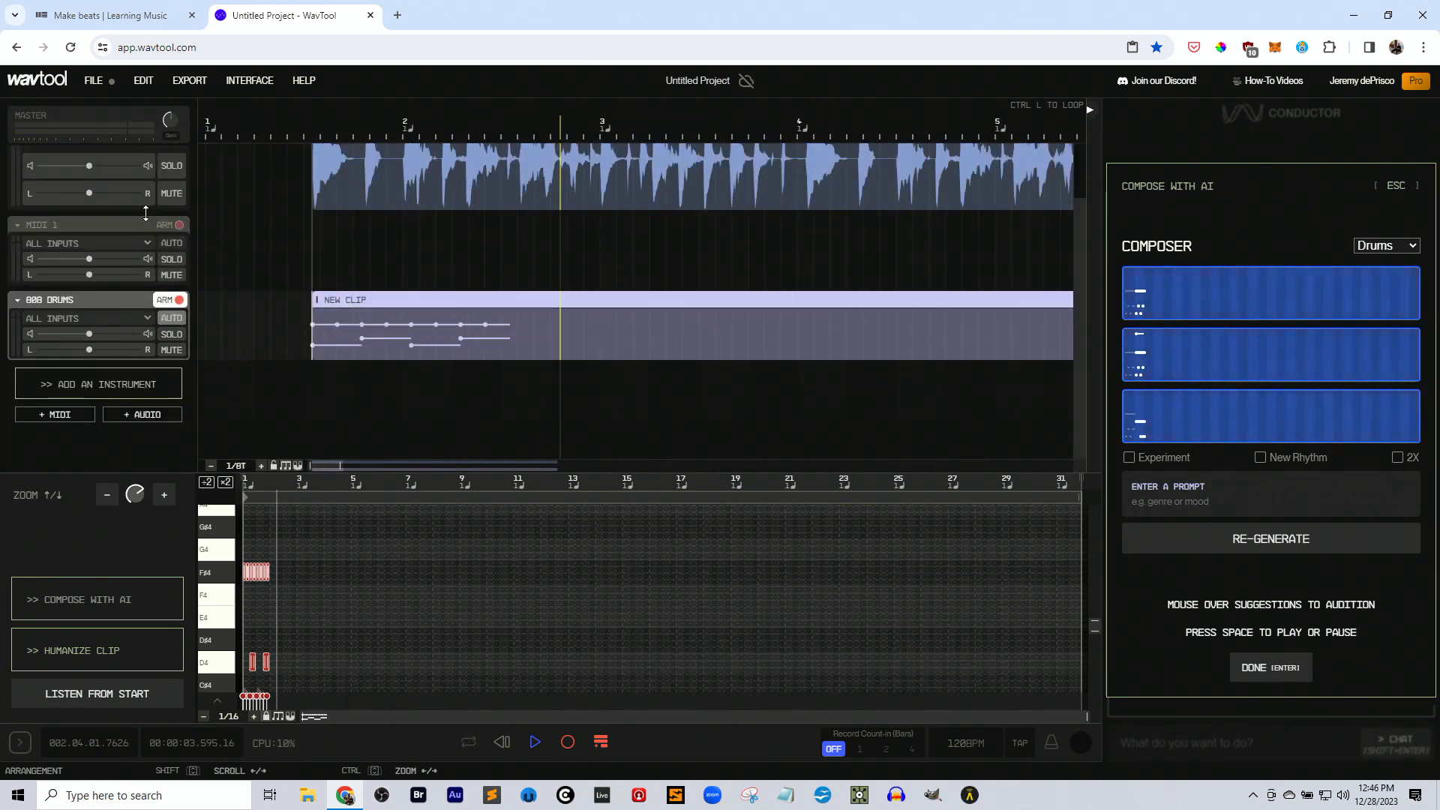
pyautogui.click(172, 193)
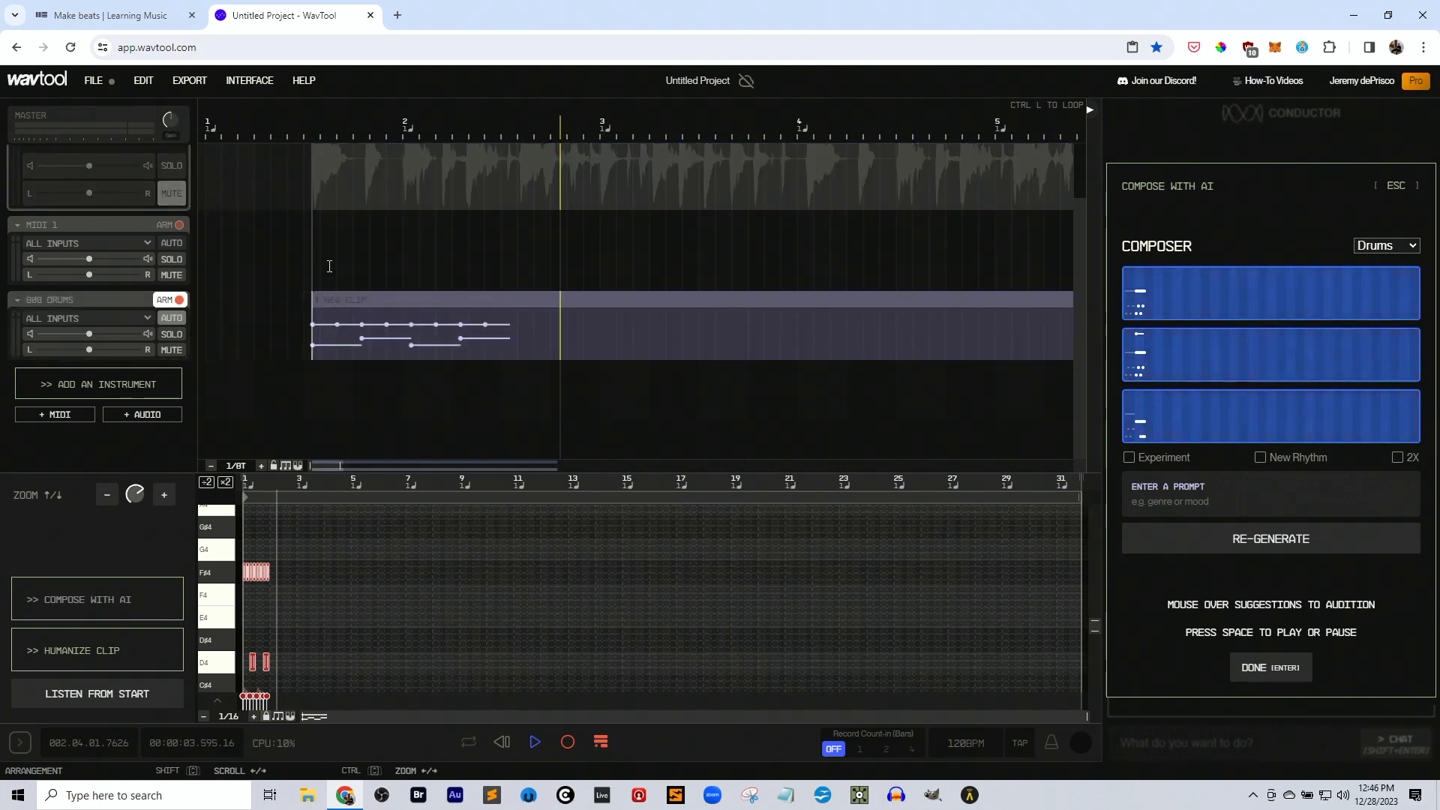
pyautogui.click(325, 279)
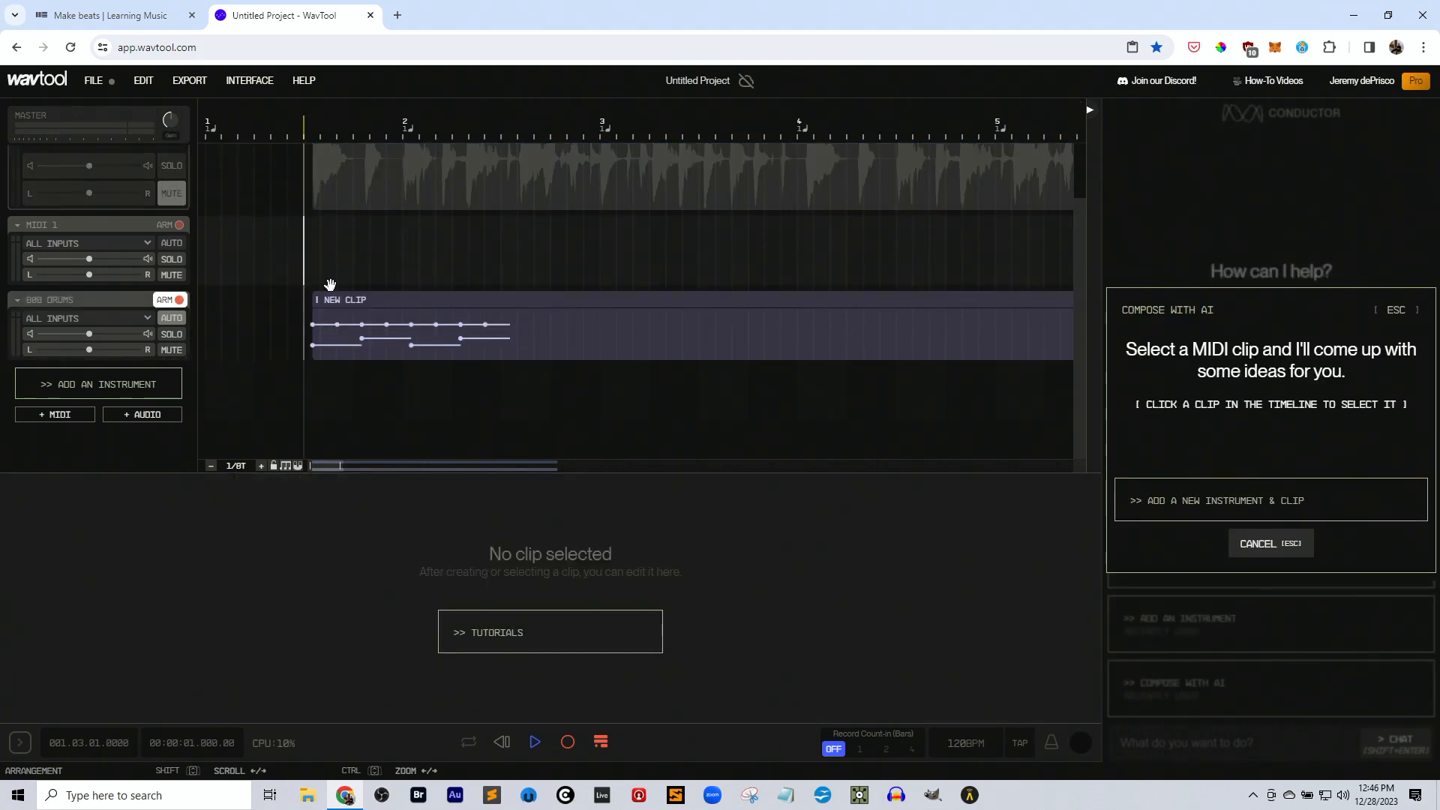
pyautogui.press('space')
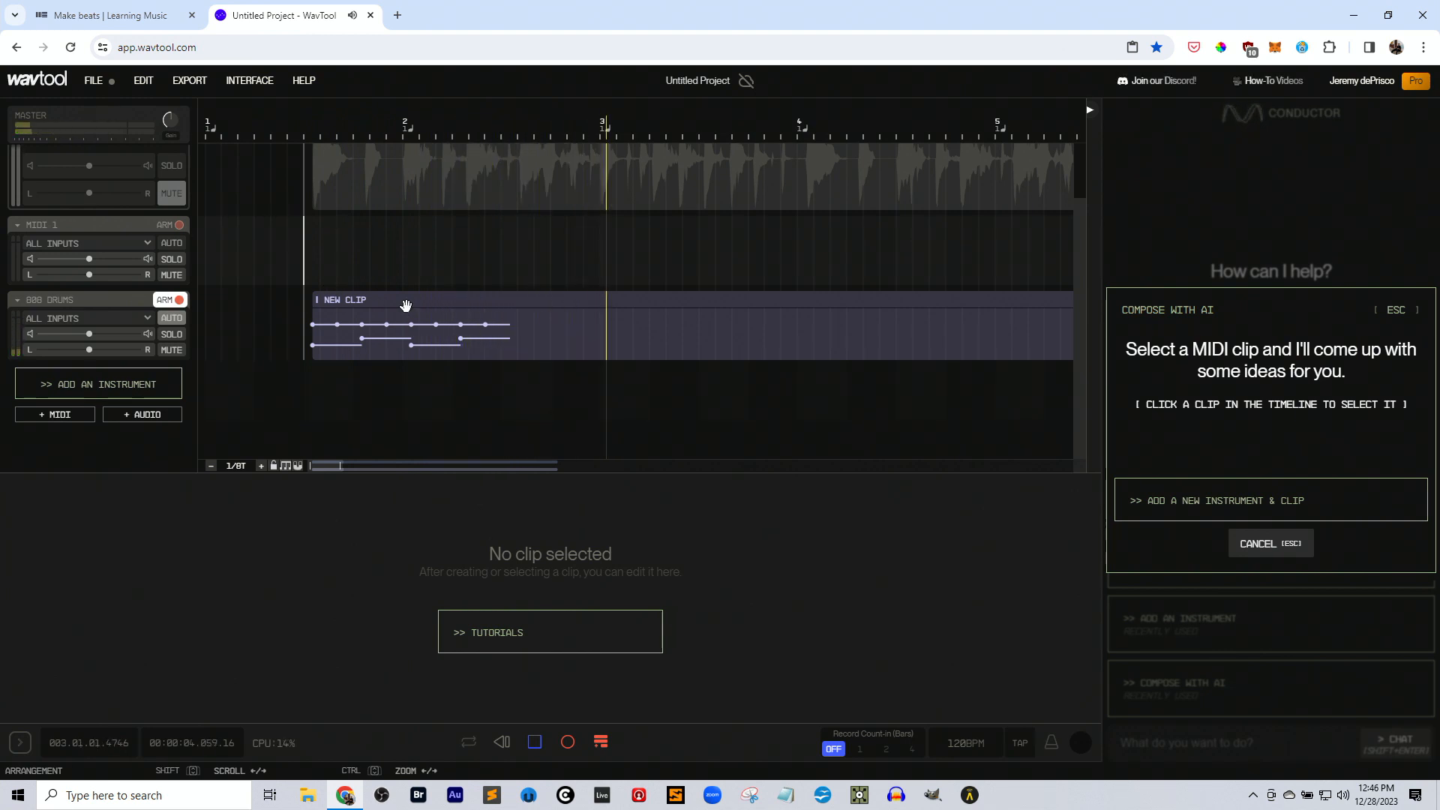
# Select the 808 Drums clip, adjust its end, and compose more drum notes into it with AI up to about bar 6.
pyautogui.click(491, 305)
pyautogui.scroll(-10, 963, 321)
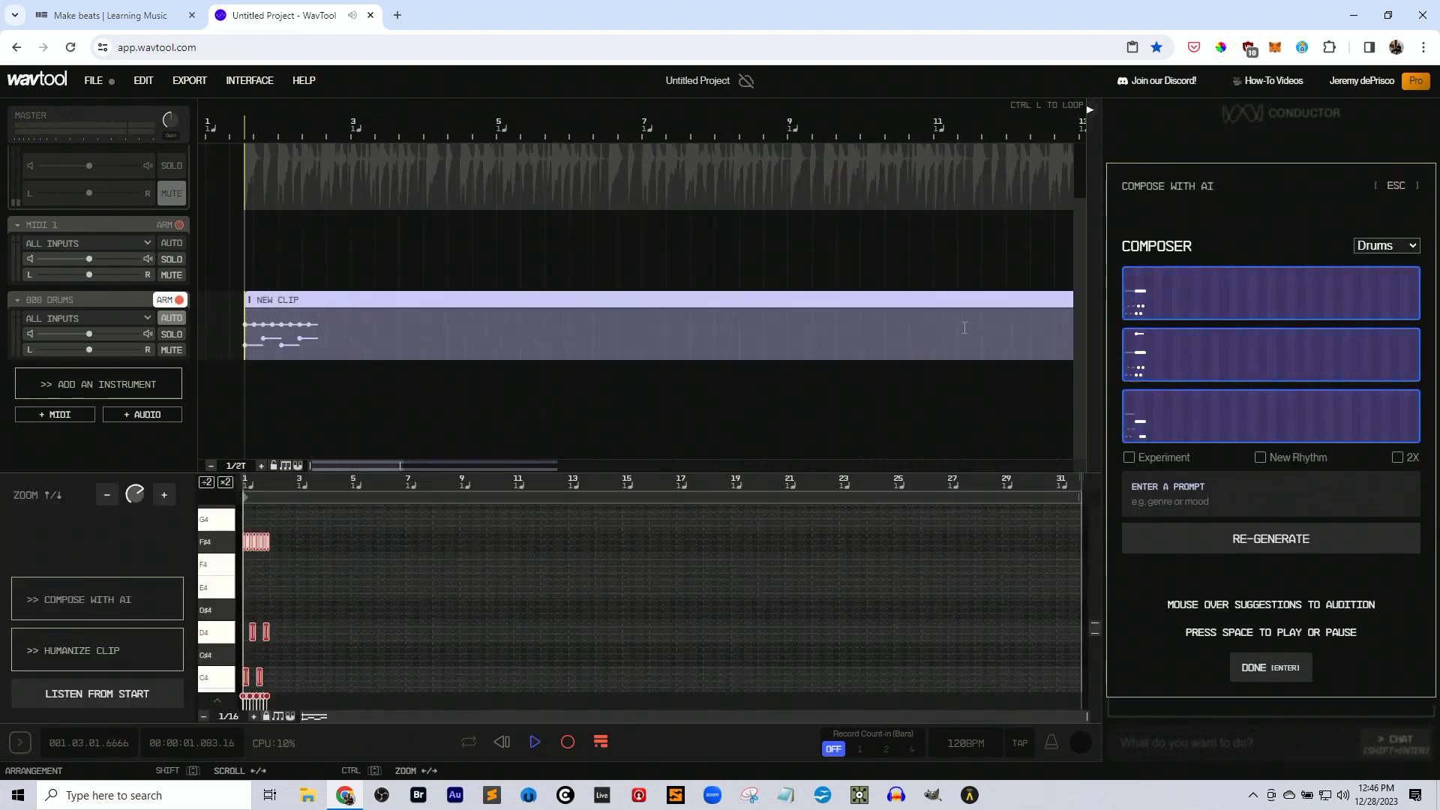
pyautogui.scroll(2, 281, 361)
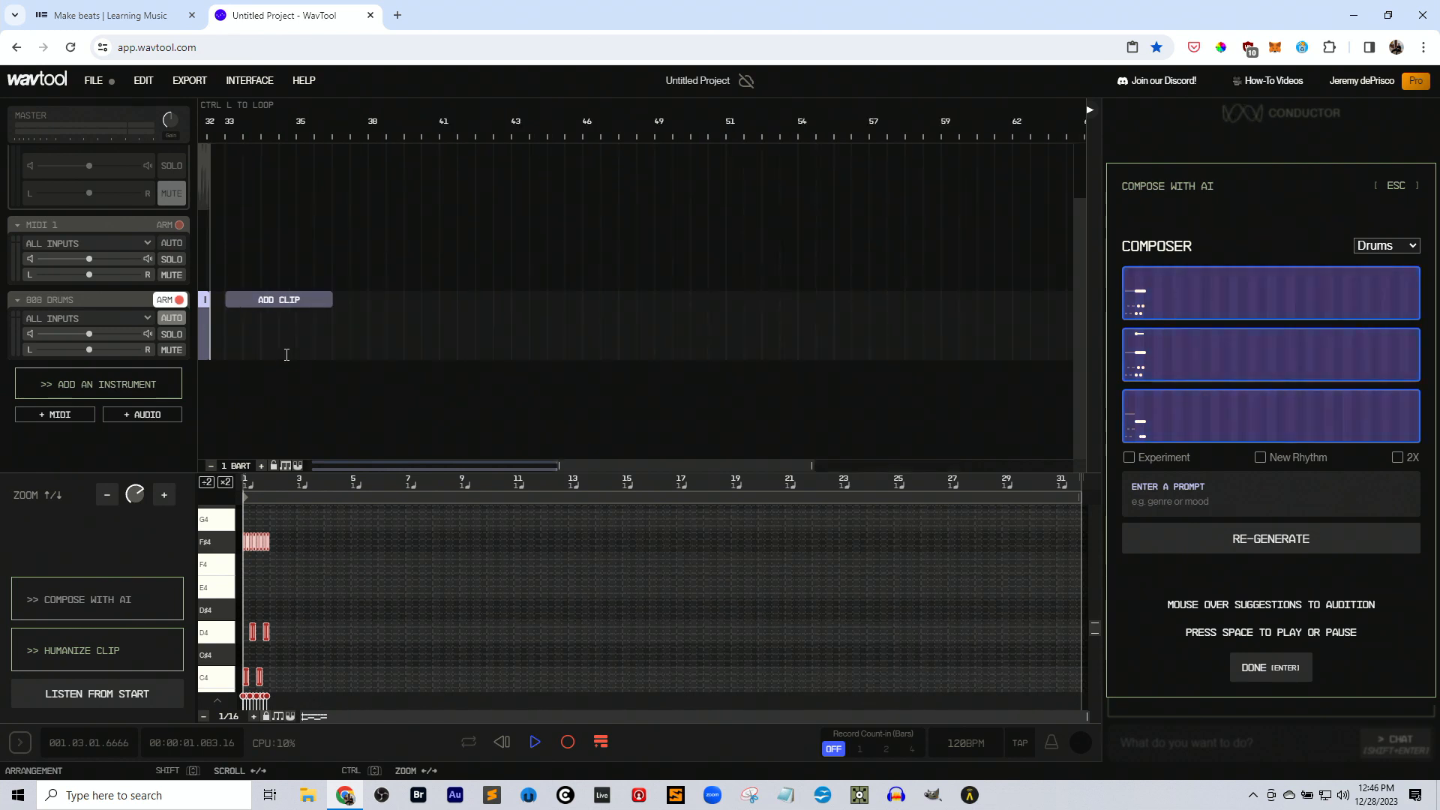
pyautogui.moveTo(520, 463); pyautogui.dragTo(299, 453)
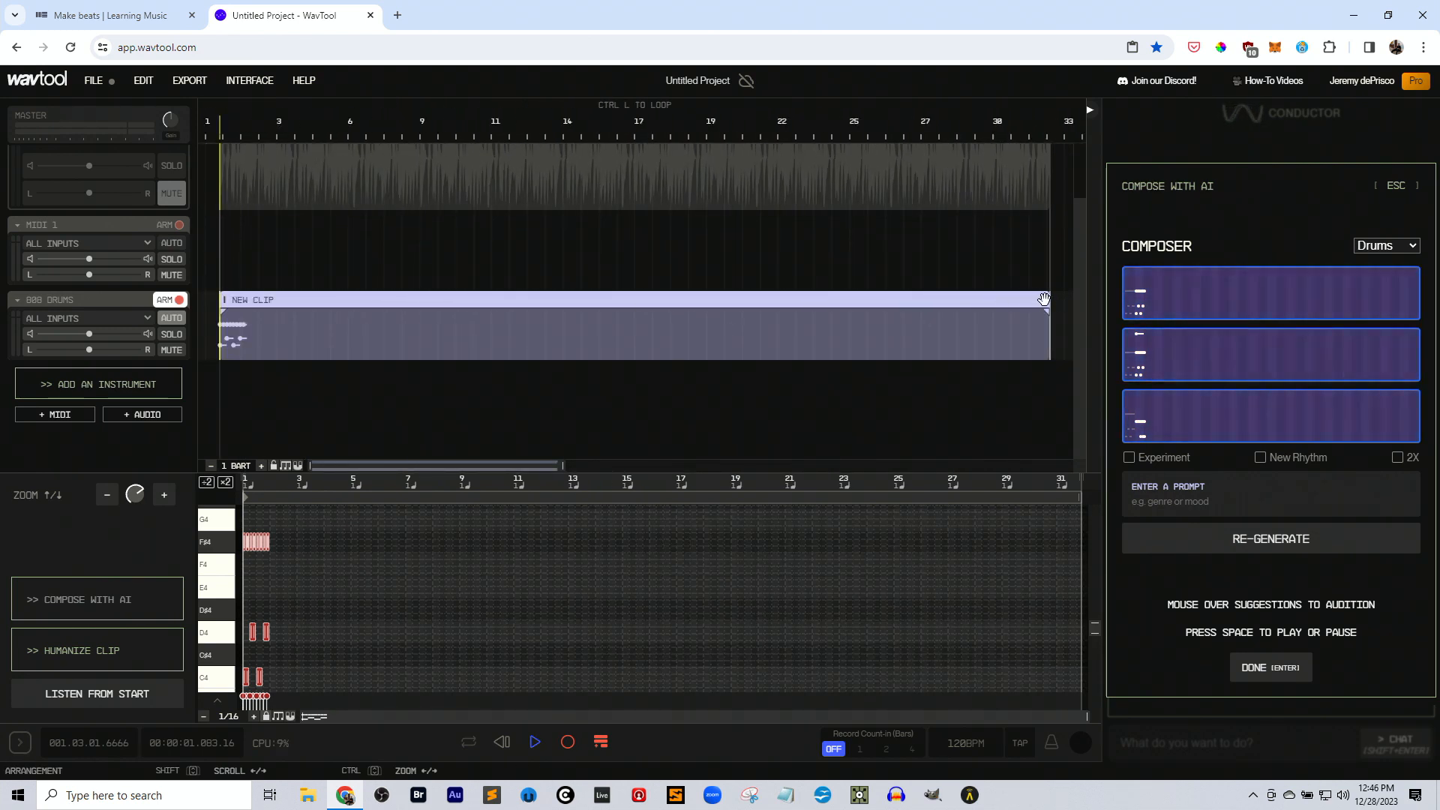
pyautogui.moveTo(1046, 299); pyautogui.dragTo(1071, 284)
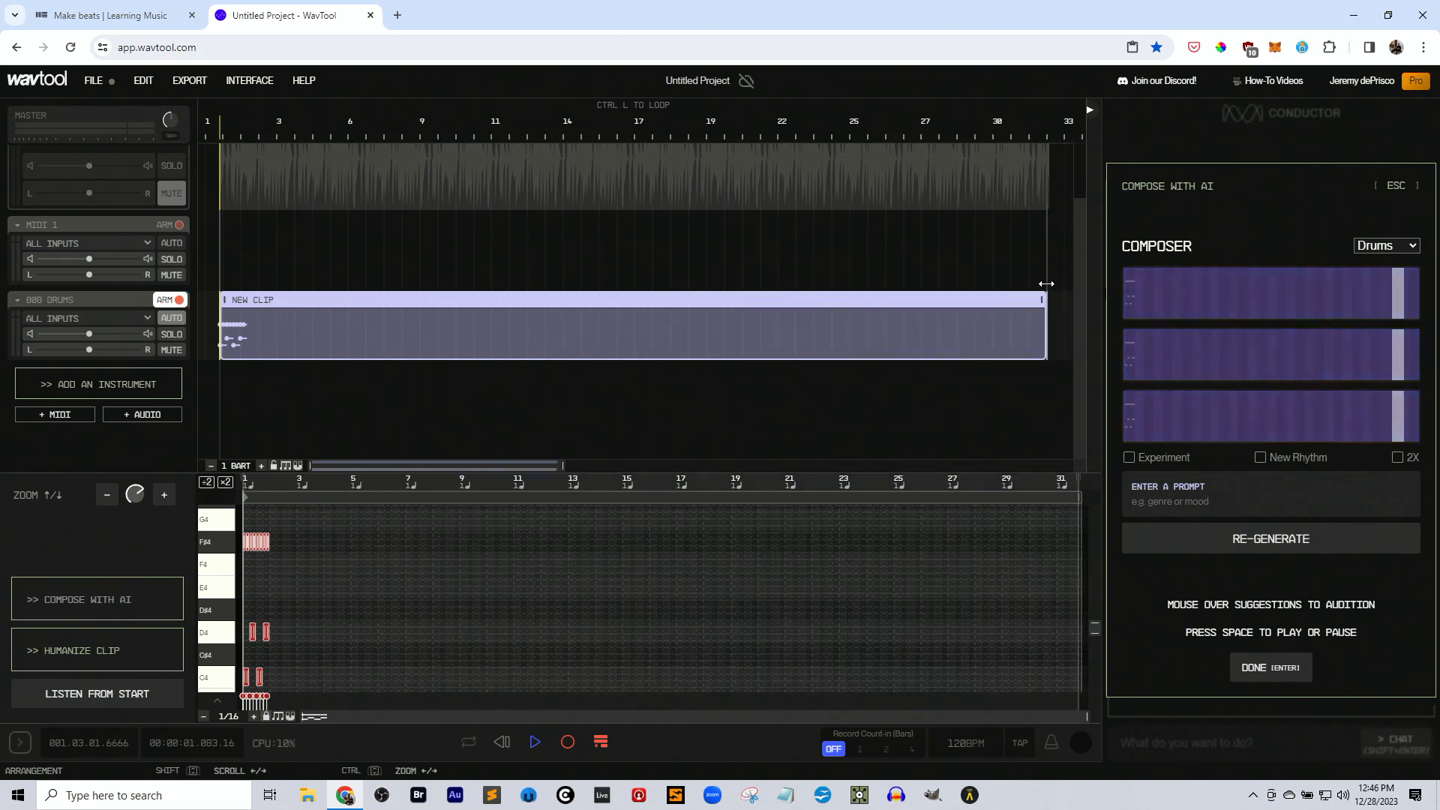
pyautogui.moveTo(1166, 416)
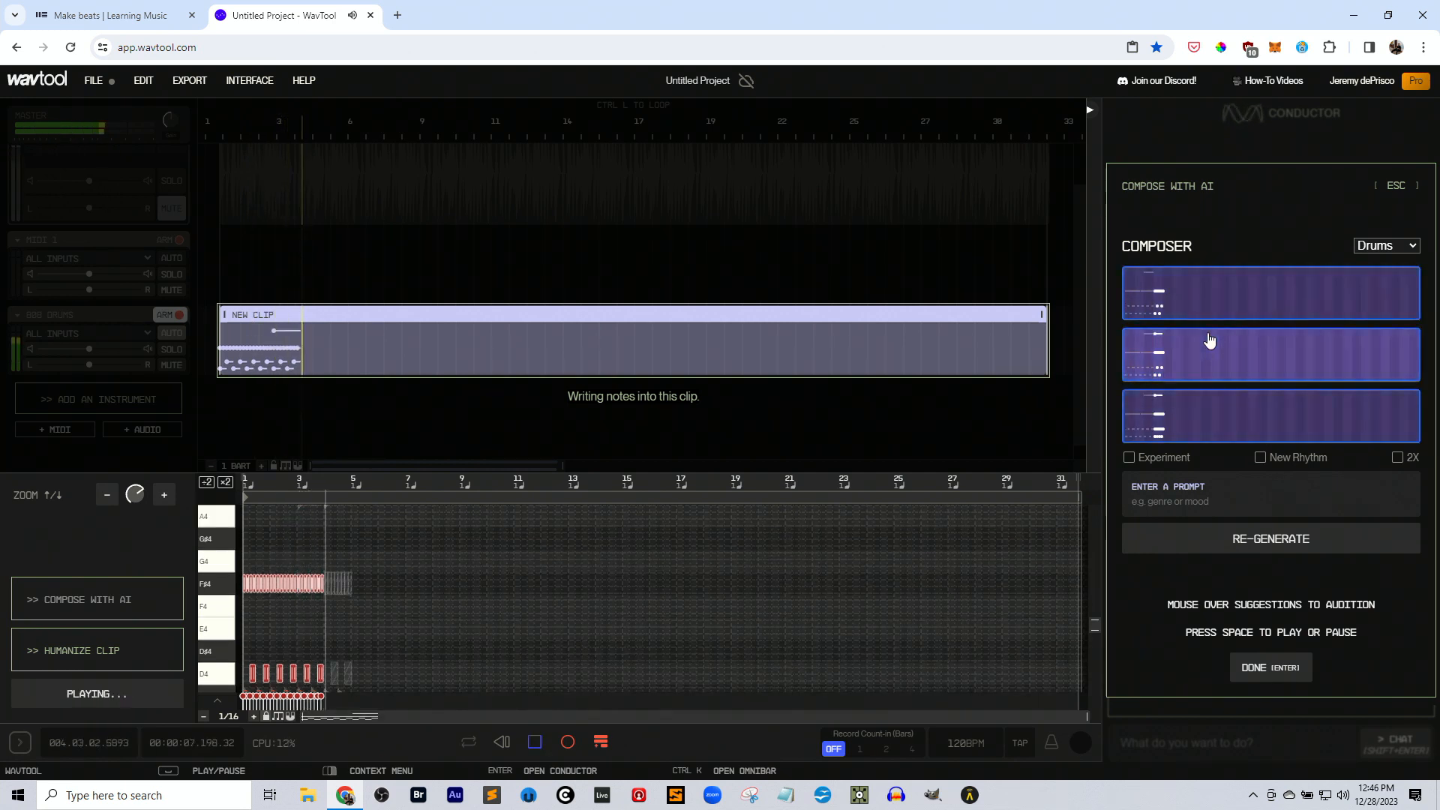
pyautogui.press('space')
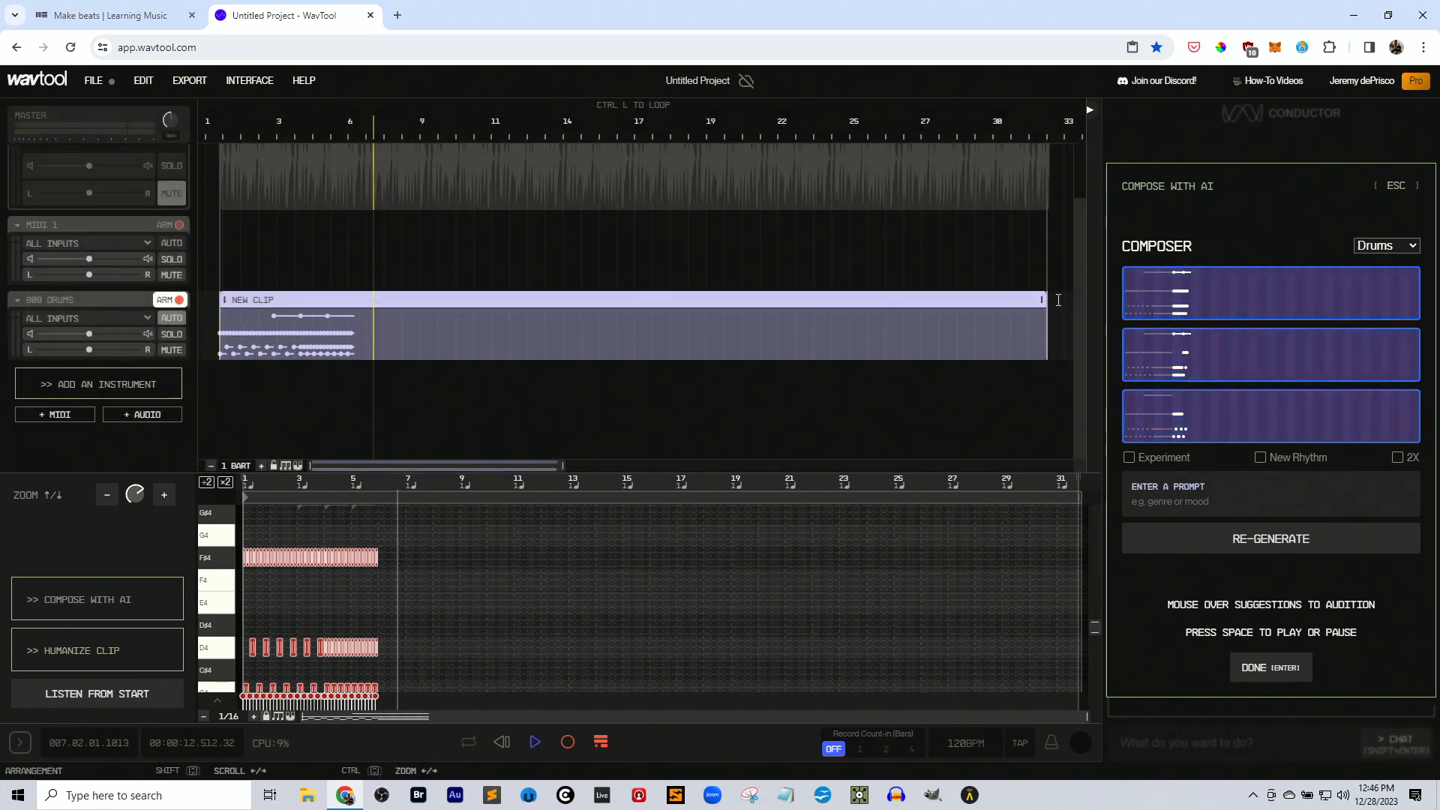
# Shorten the 808 Drums clip to about six bars and move it to start at bar 1.
pyautogui.moveTo(1040, 294); pyautogui.dragTo(381, 302)
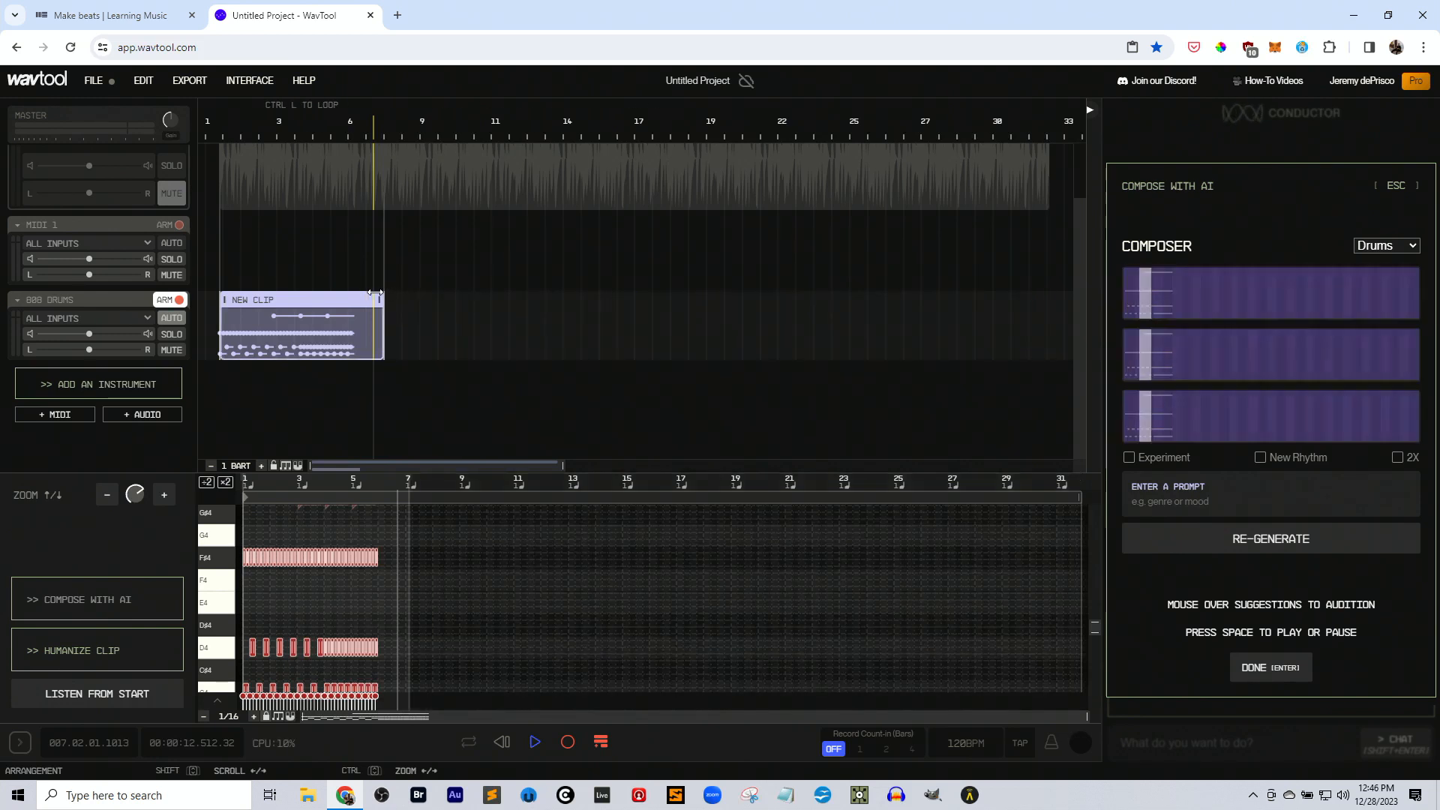
pyautogui.keyDown('ctrl'); pyautogui.scroll(5, 360, 303); pyautogui.keyUp('ctrl')
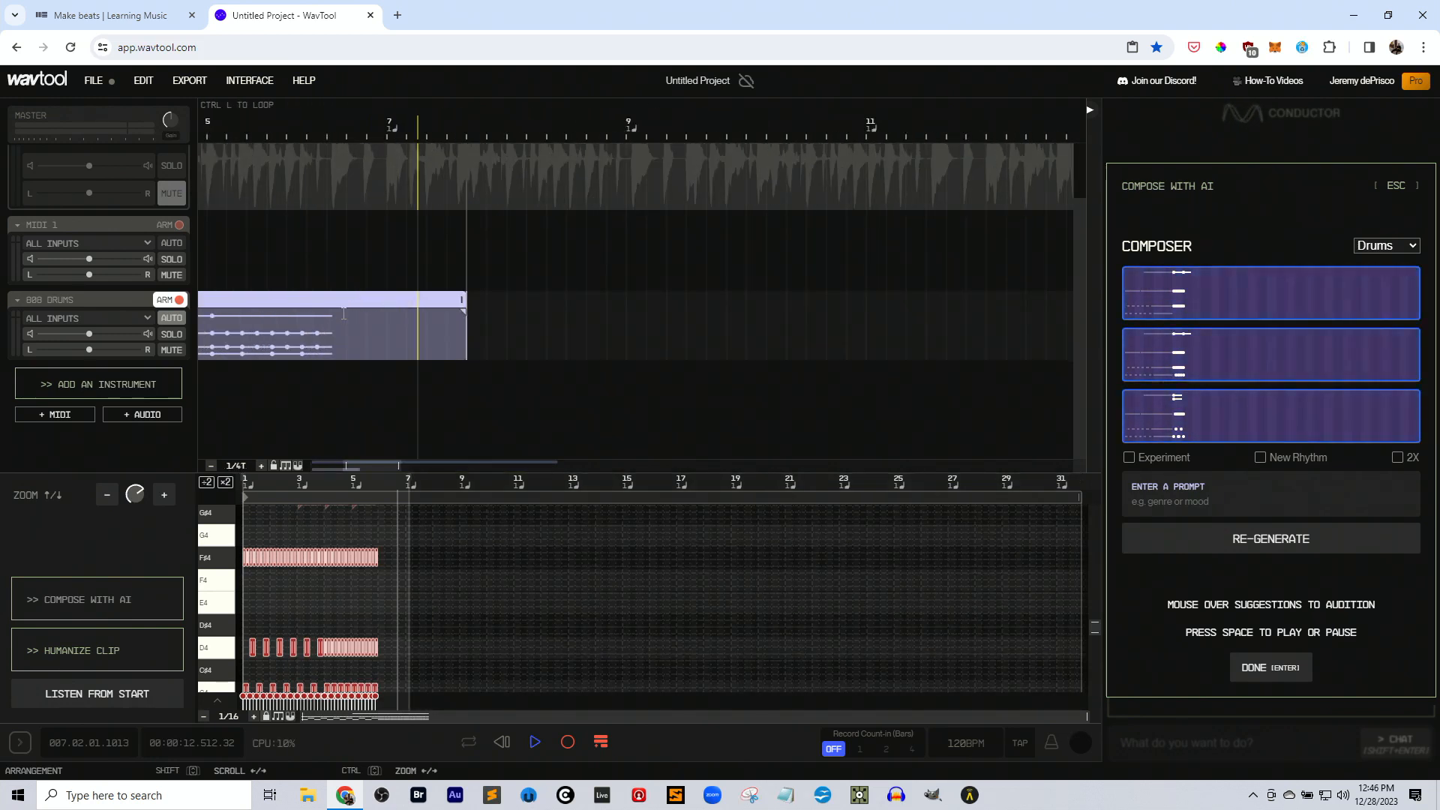
pyautogui.moveTo(353, 465); pyautogui.dragTo(296, 465)
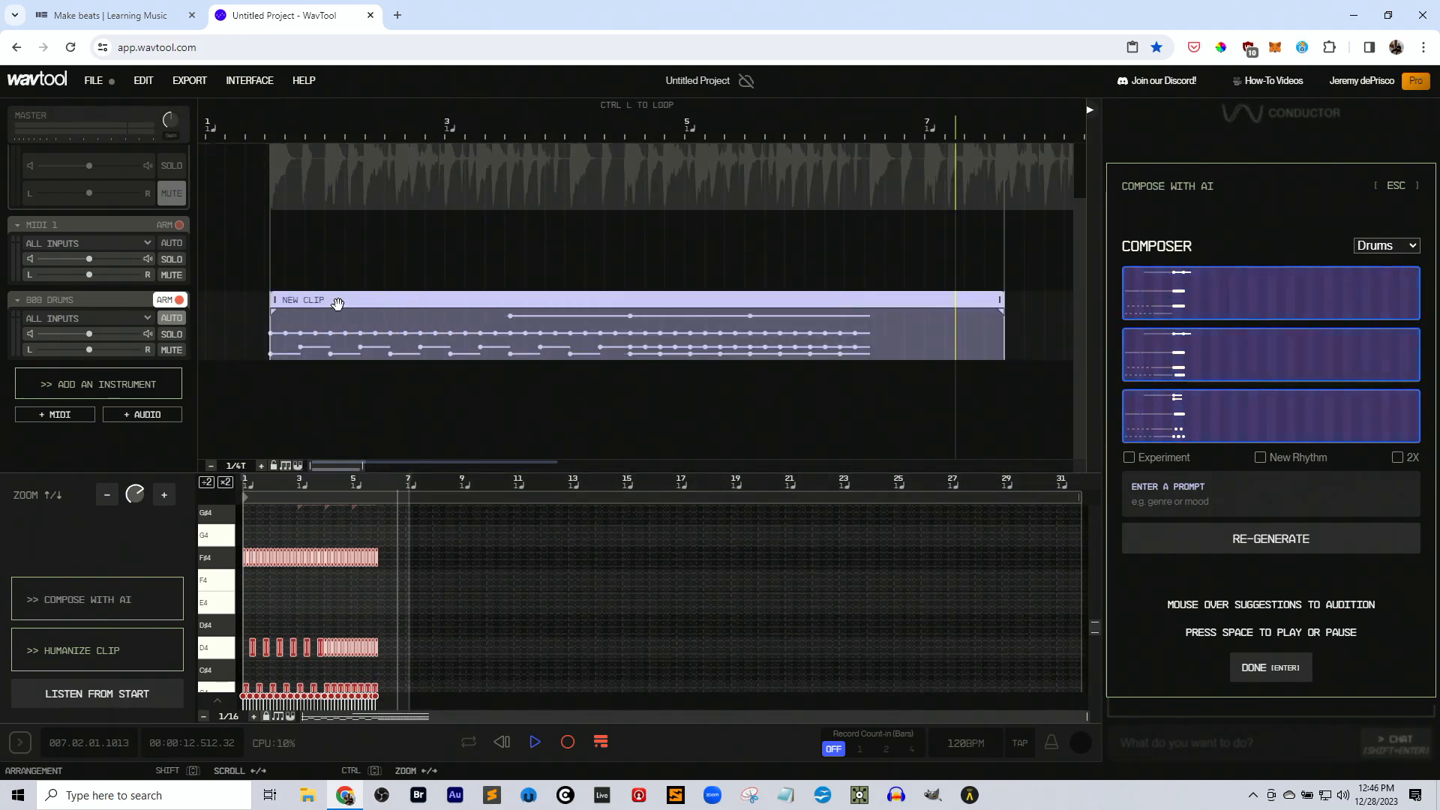
pyautogui.moveTo(334, 299); pyautogui.dragTo(276, 299)
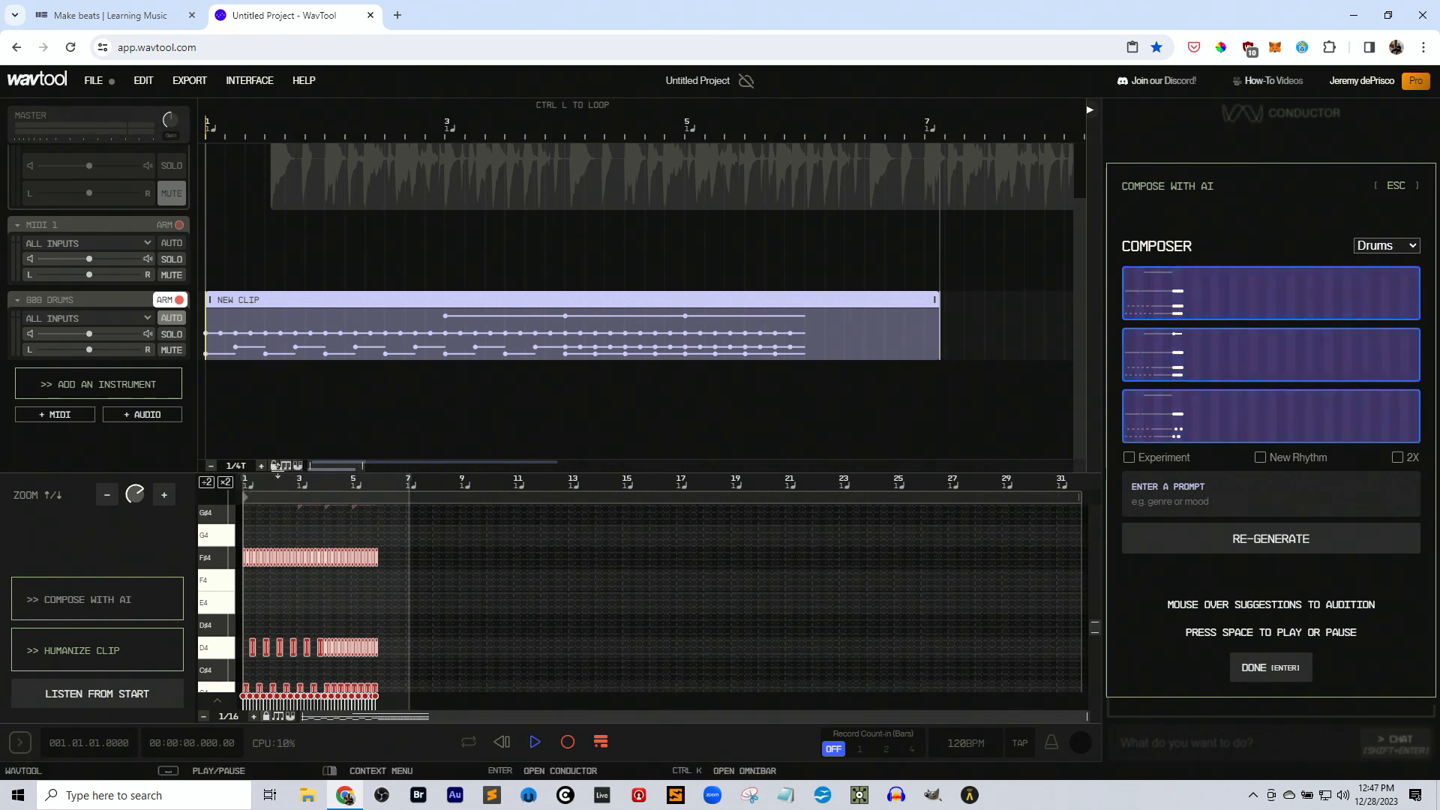
# Set the arrangement grid to a fixed 1/8 Note and fill the 808 Drums clip with AI-composed notes up to bar 7.
pyautogui.click(235, 466)
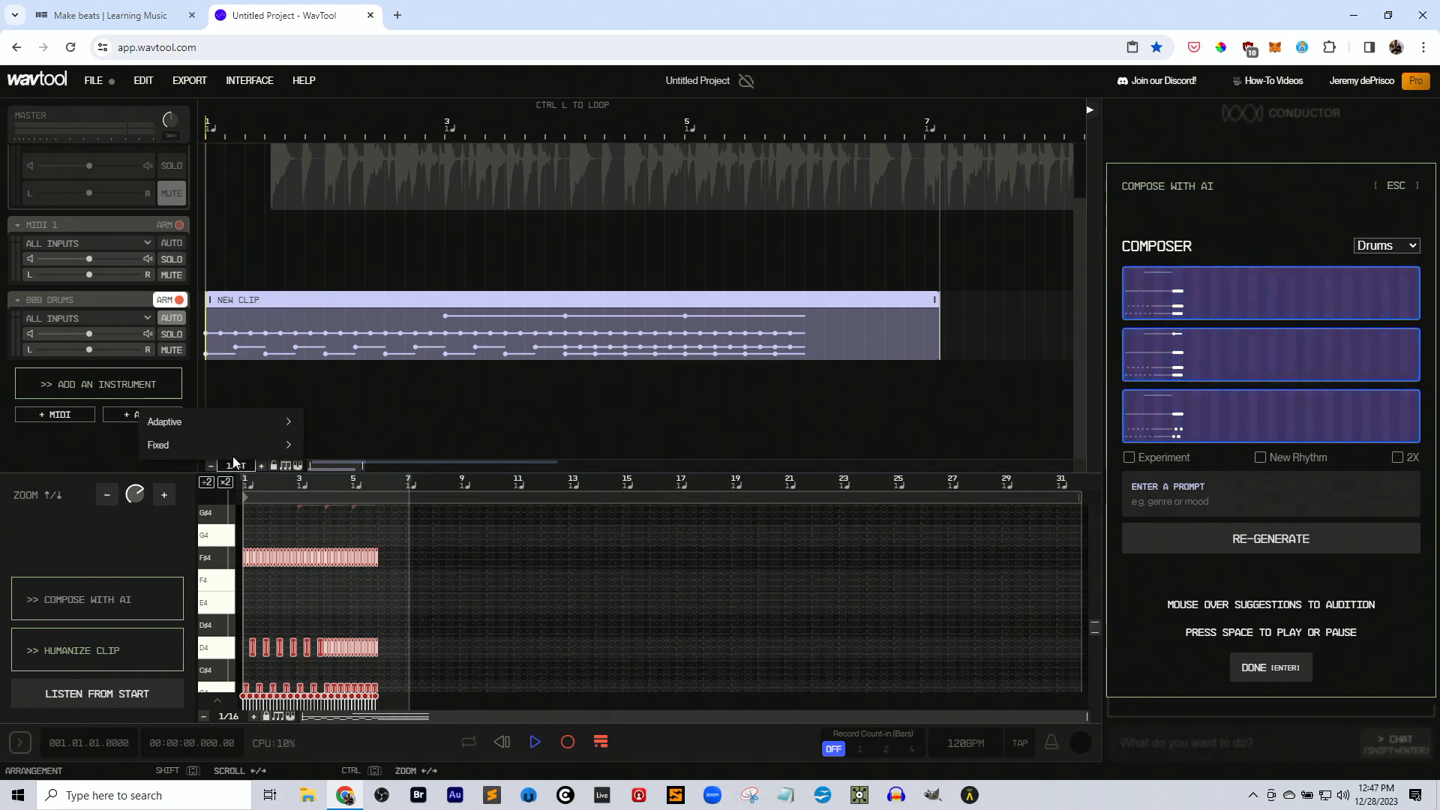
pyautogui.moveTo(242, 448)
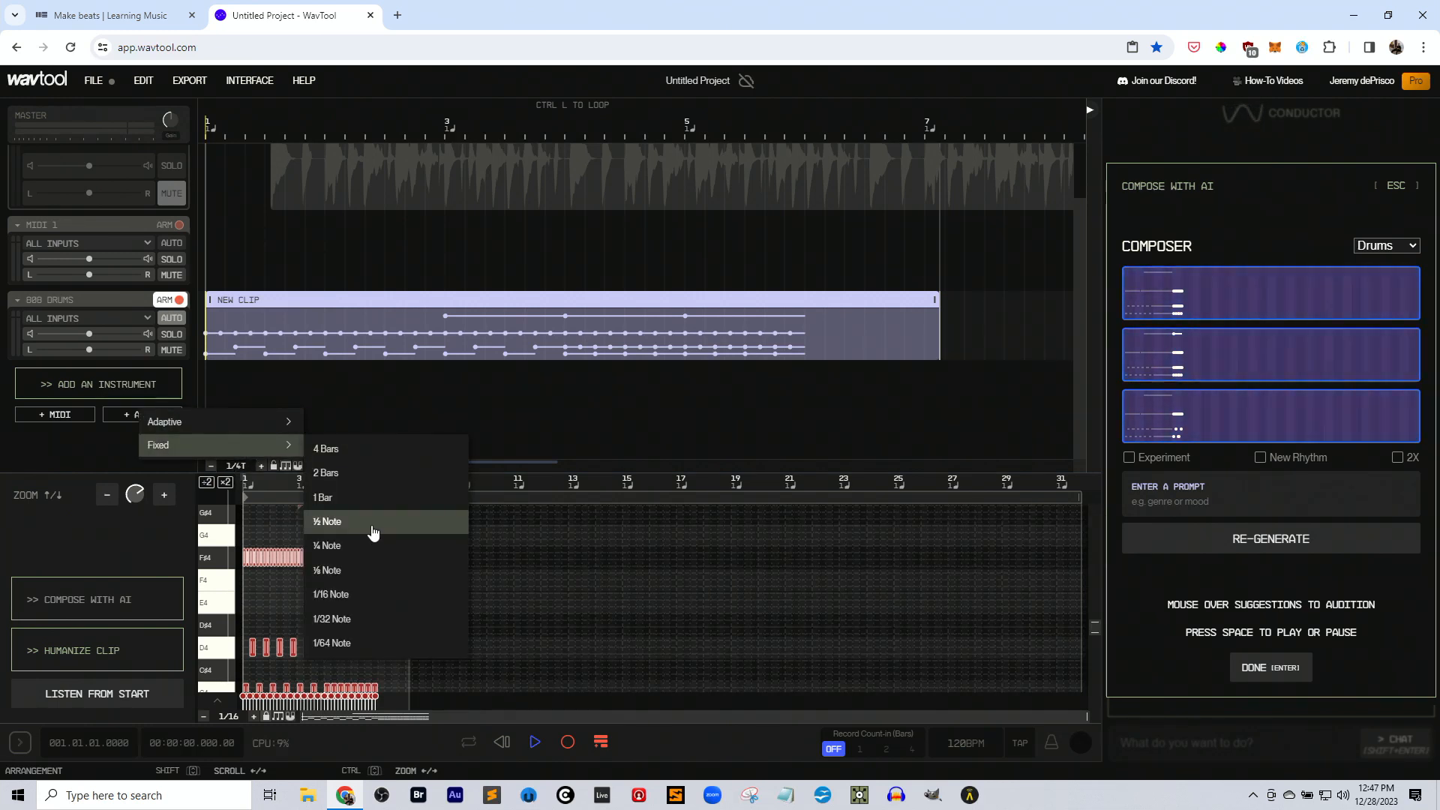
pyautogui.click(371, 570)
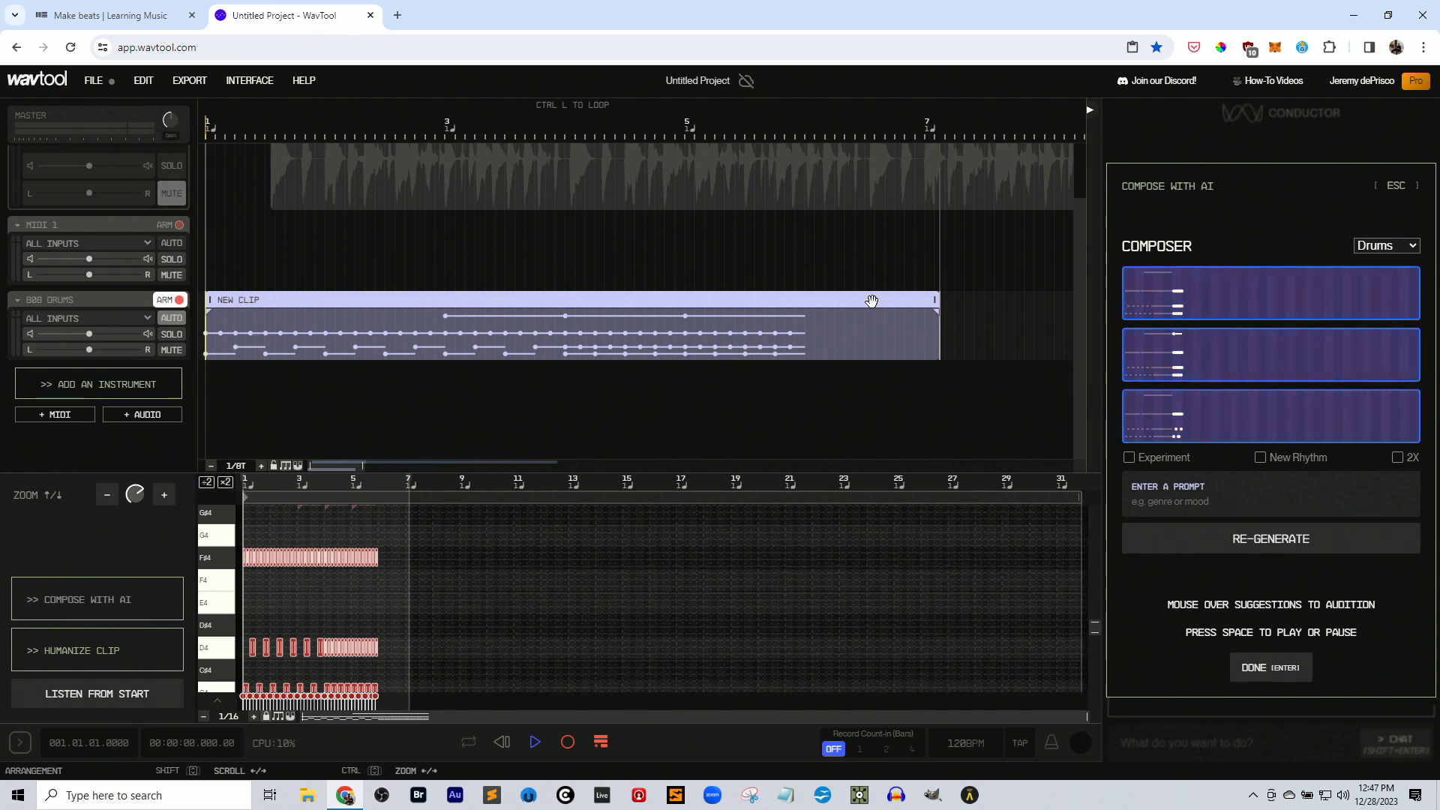
pyautogui.moveTo(1176, 358)
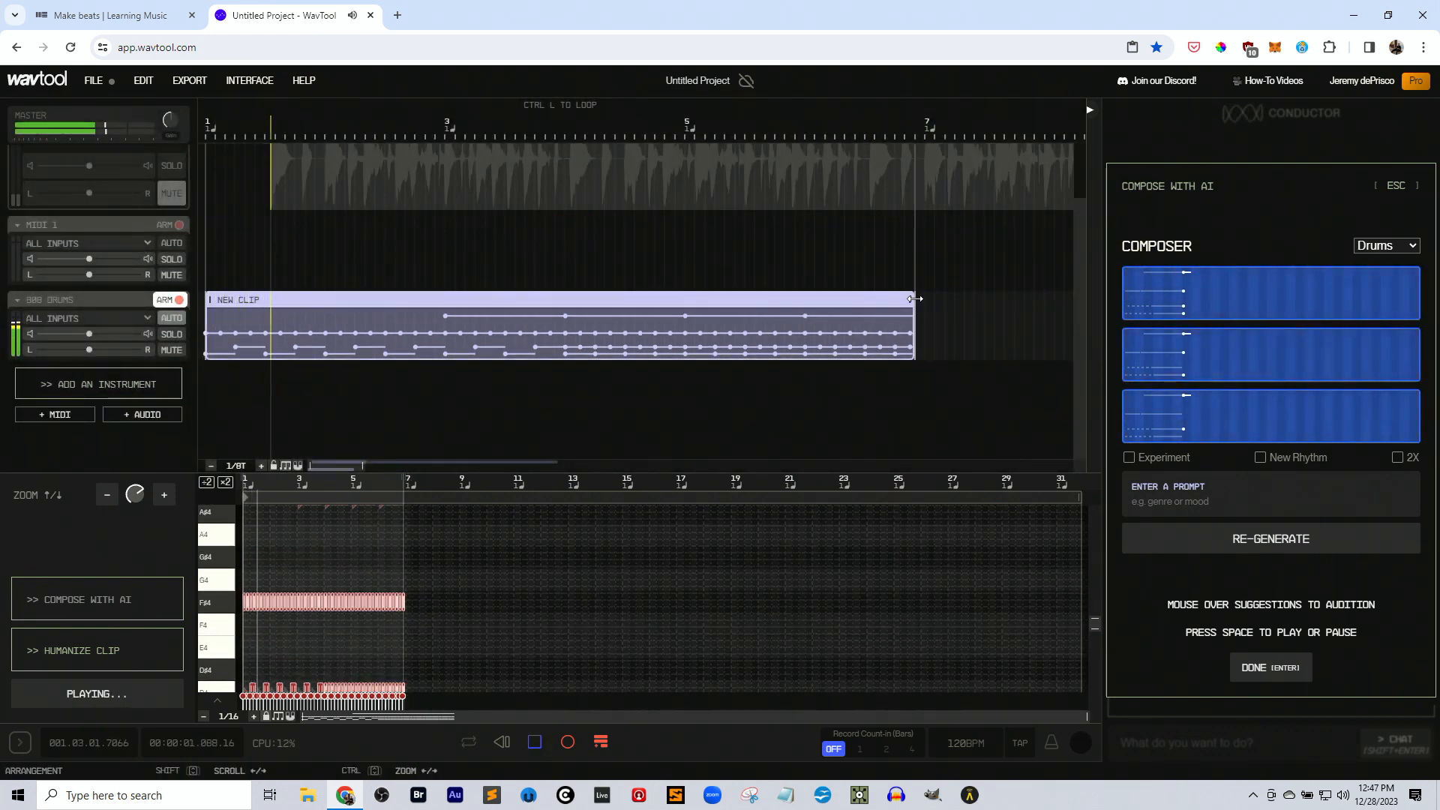
pyautogui.moveTo(915, 299); pyautogui.dragTo(928, 301)
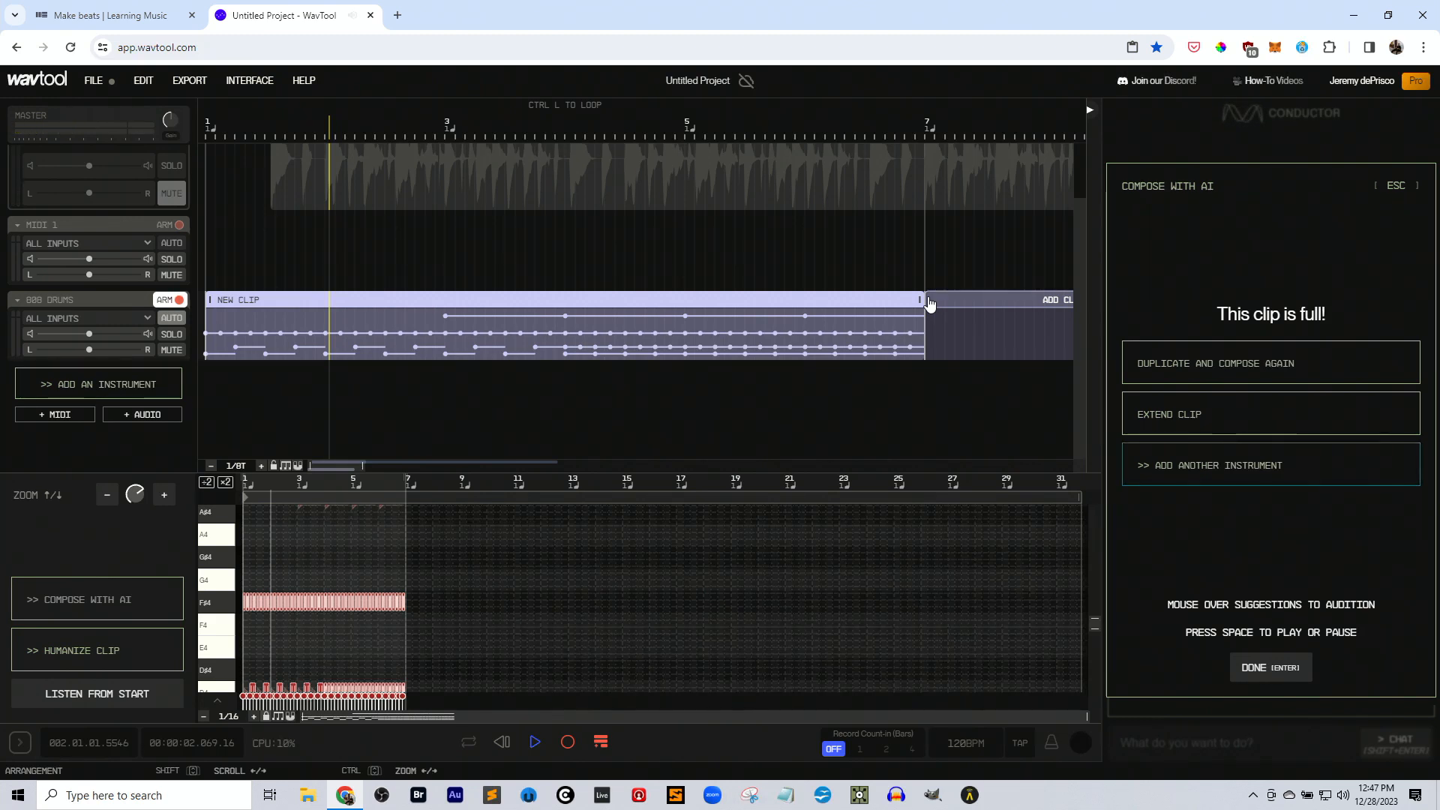
# Delete the extra clip added after the 808 Drums clip and trim the 808 Drums clip to end at bar 5.
pyautogui.click(929, 303)
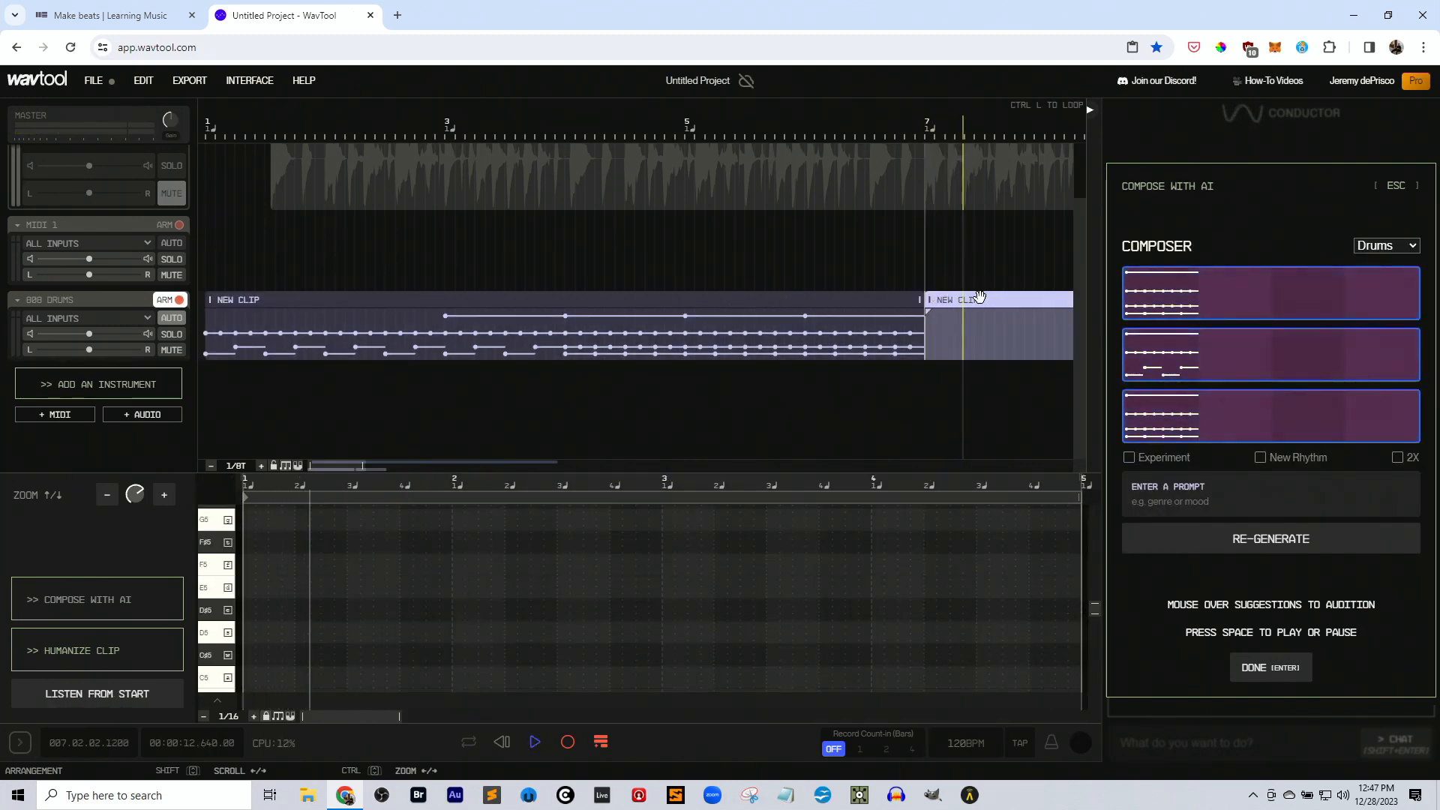
pyautogui.press('Delete')
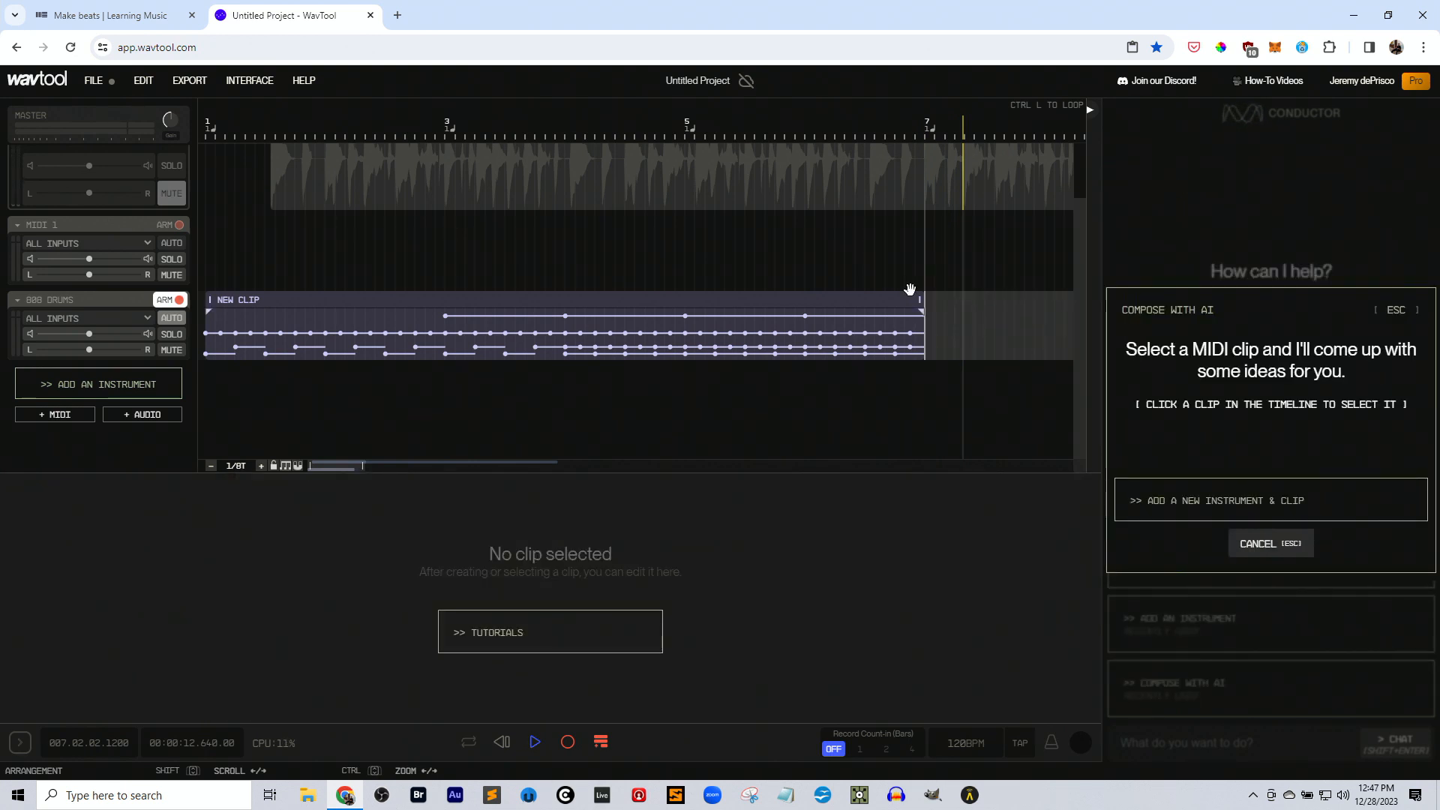
pyautogui.moveTo(919, 299); pyautogui.dragTo(682, 305)
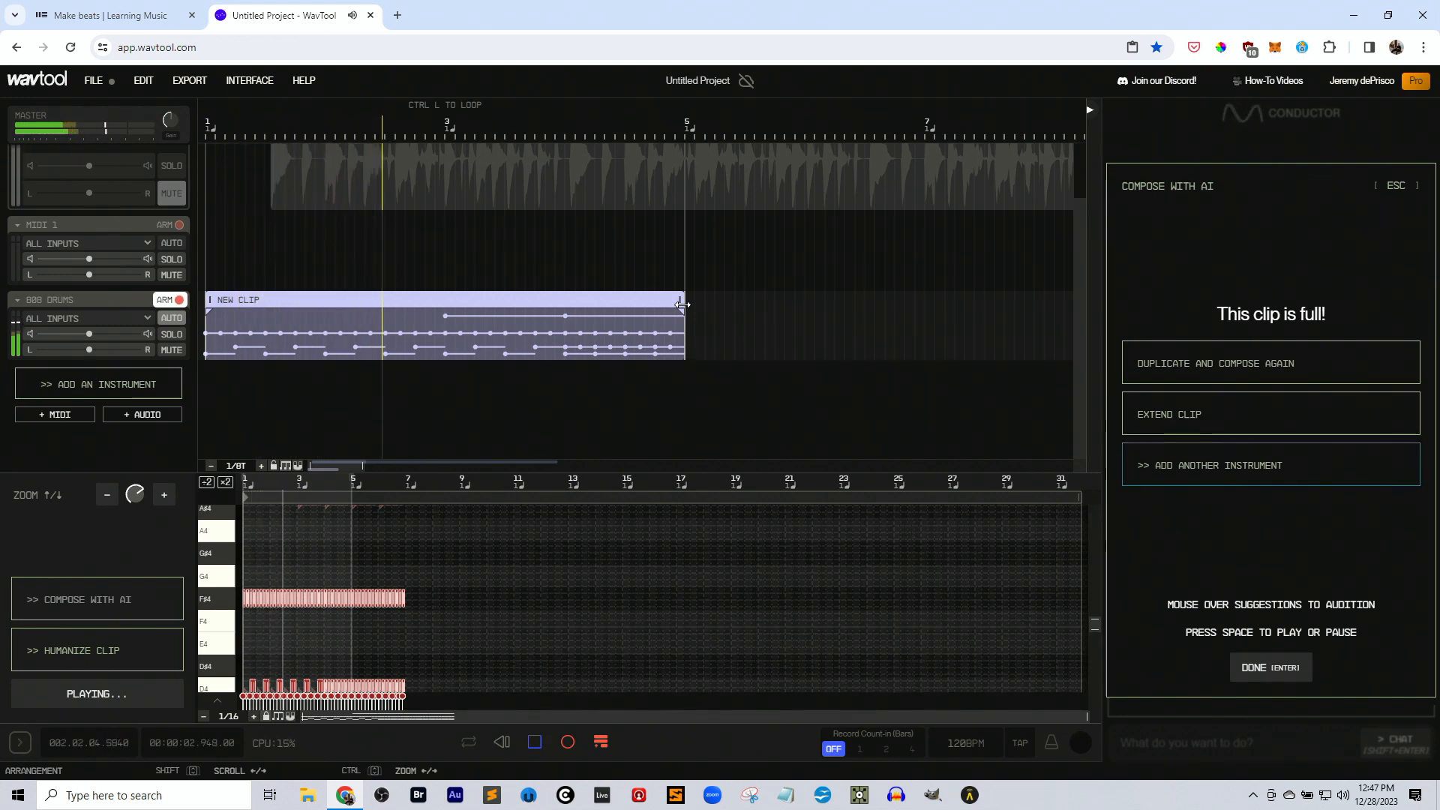
pyautogui.moveTo(746, 301)
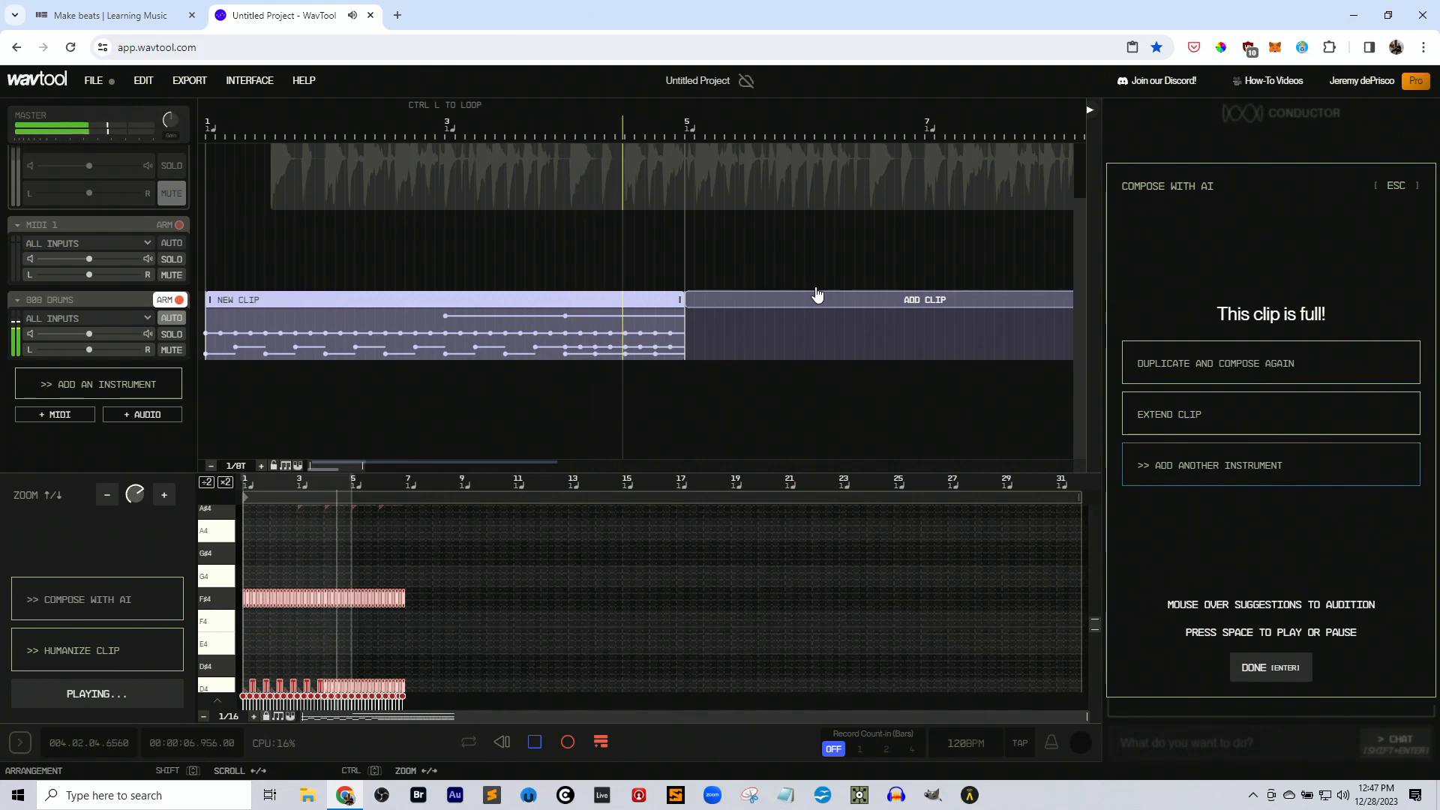
# Stop playback and move the funky drum beat audio clip to start at bar 1.
pyautogui.press('space')
pyautogui.scroll(1, 640, 293)
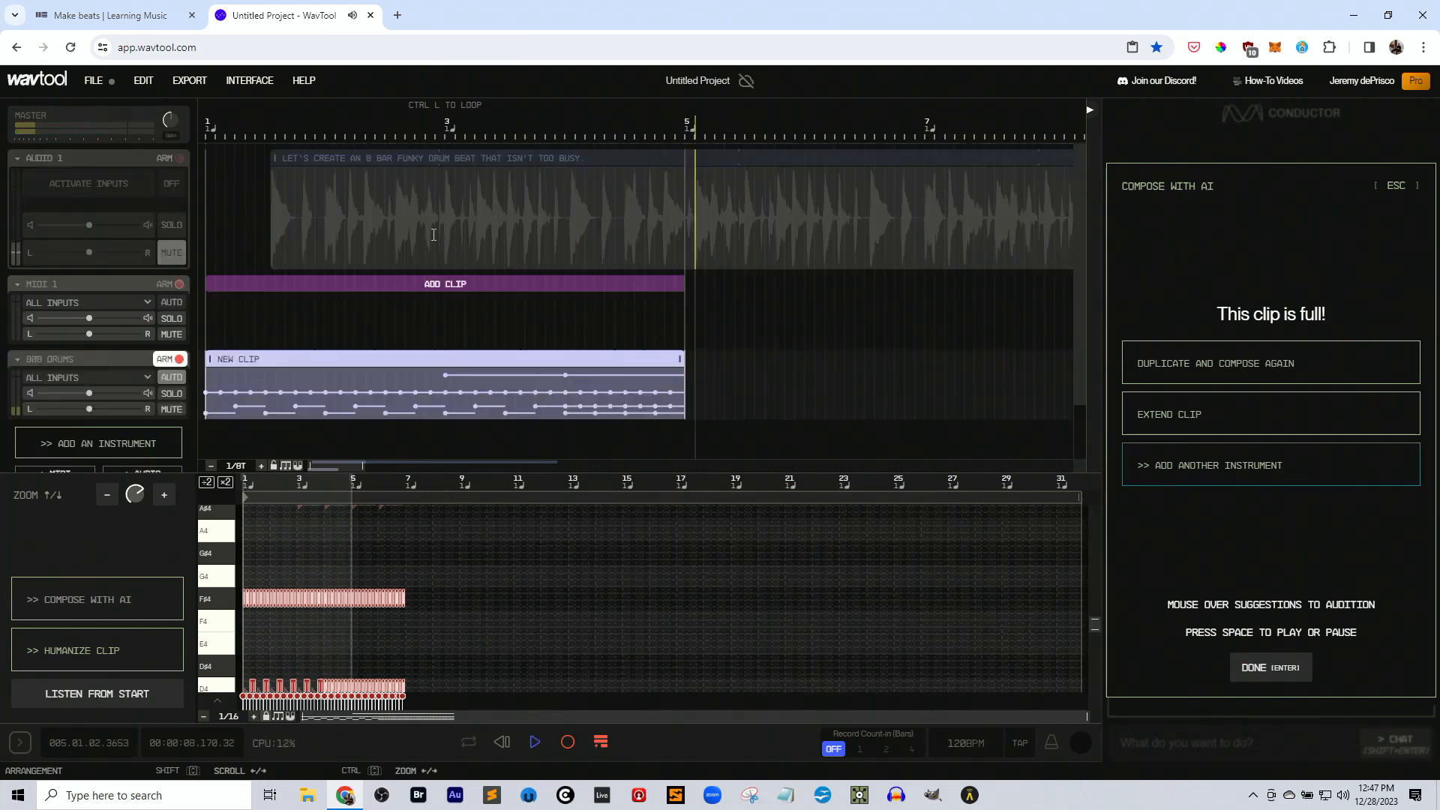
pyautogui.click(397, 159)
pyautogui.moveTo(428, 158); pyautogui.dragTo(352, 156)
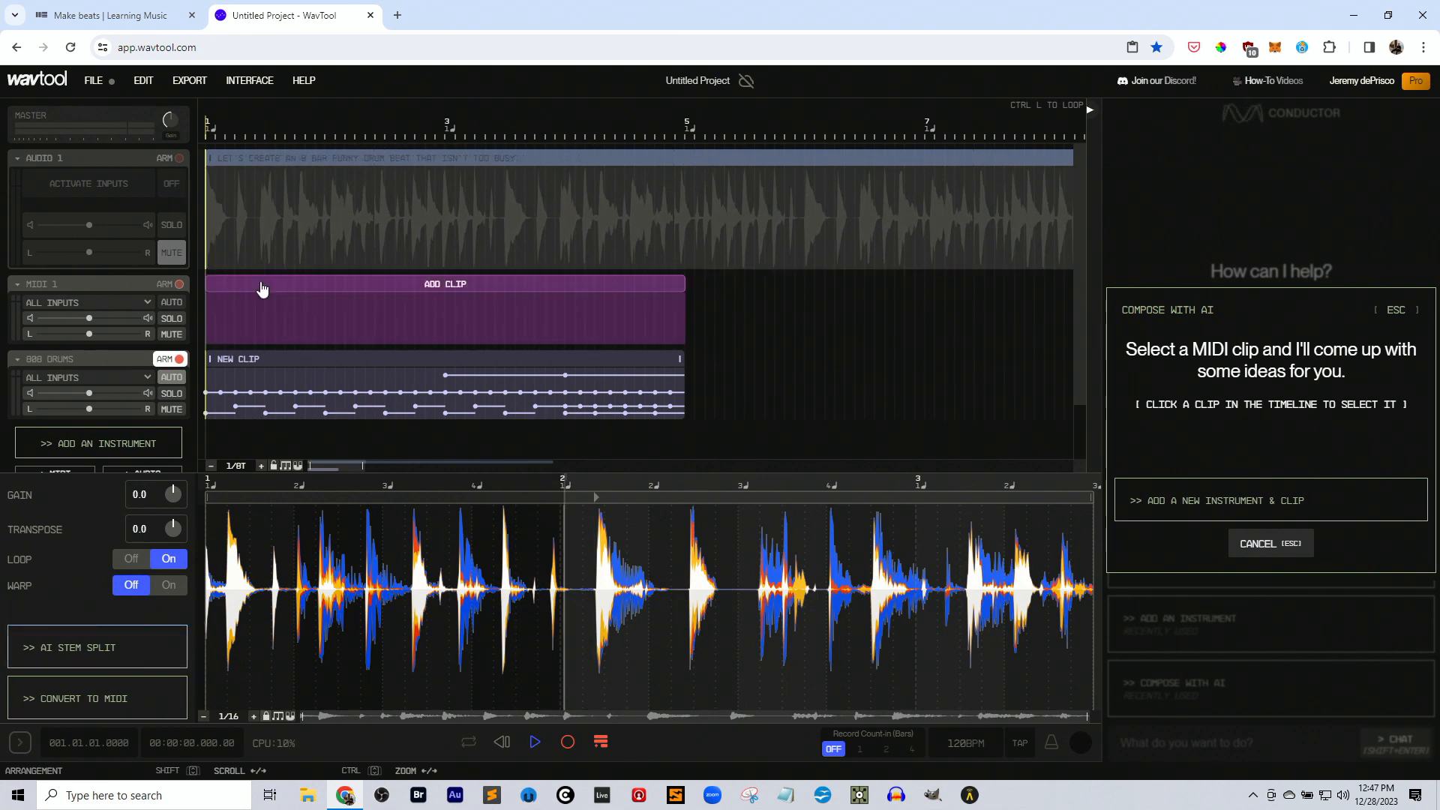
# Unmute the Audio 1 track and play the funky drum beat together with the 808 Drums clip.
pyautogui.press('space')
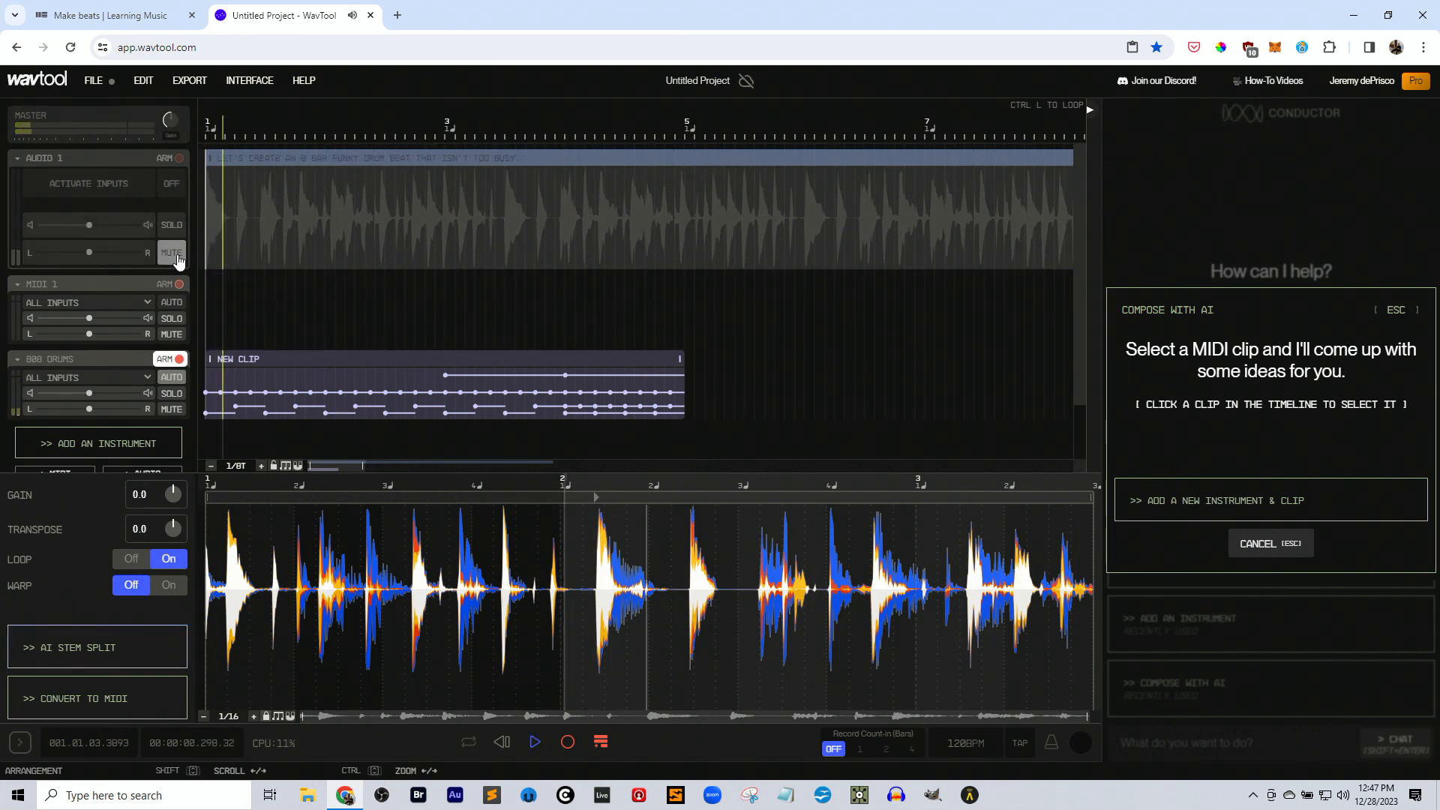
pyautogui.click(188, 199)
pyautogui.press('space')
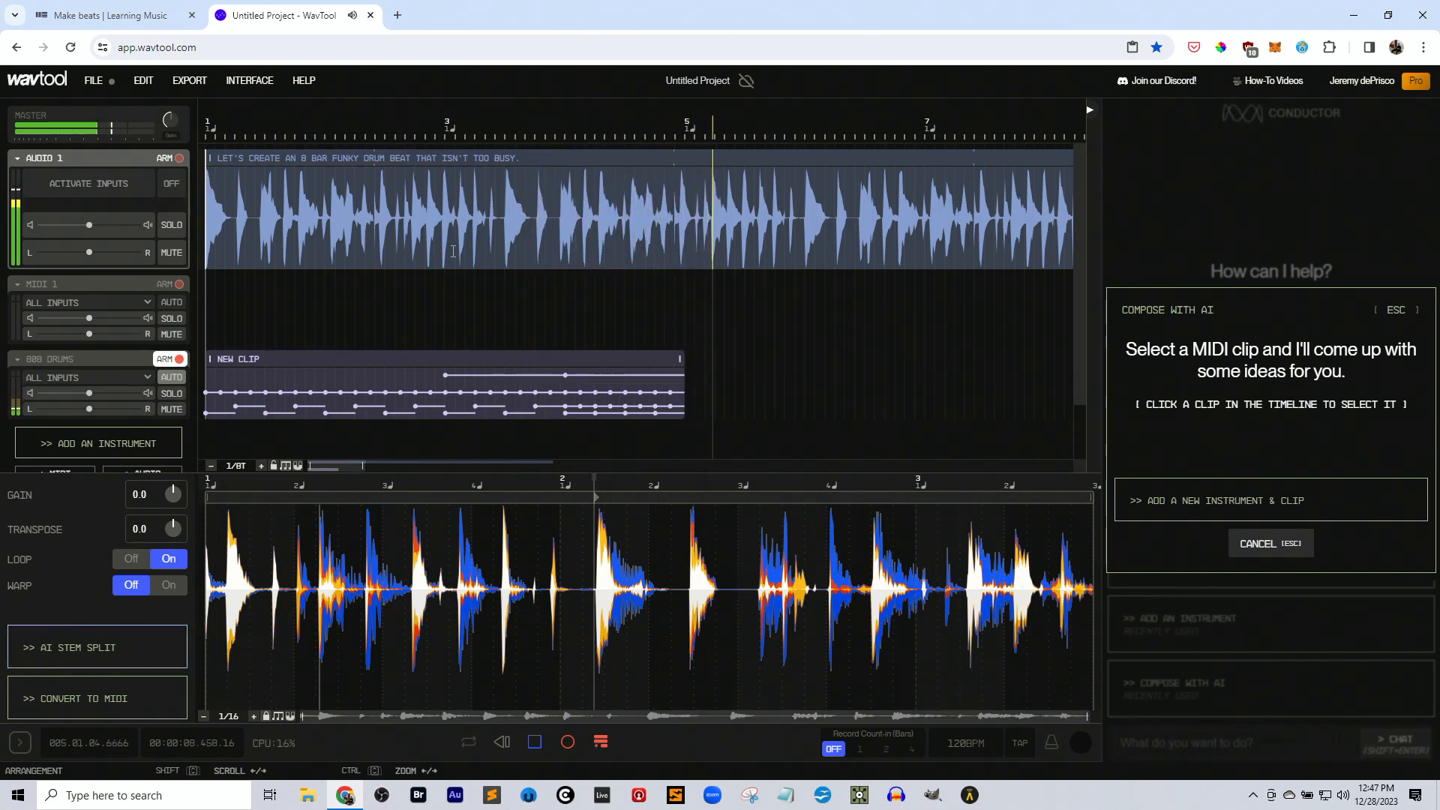
pyautogui.moveTo(774, 281)
pyautogui.press('space')
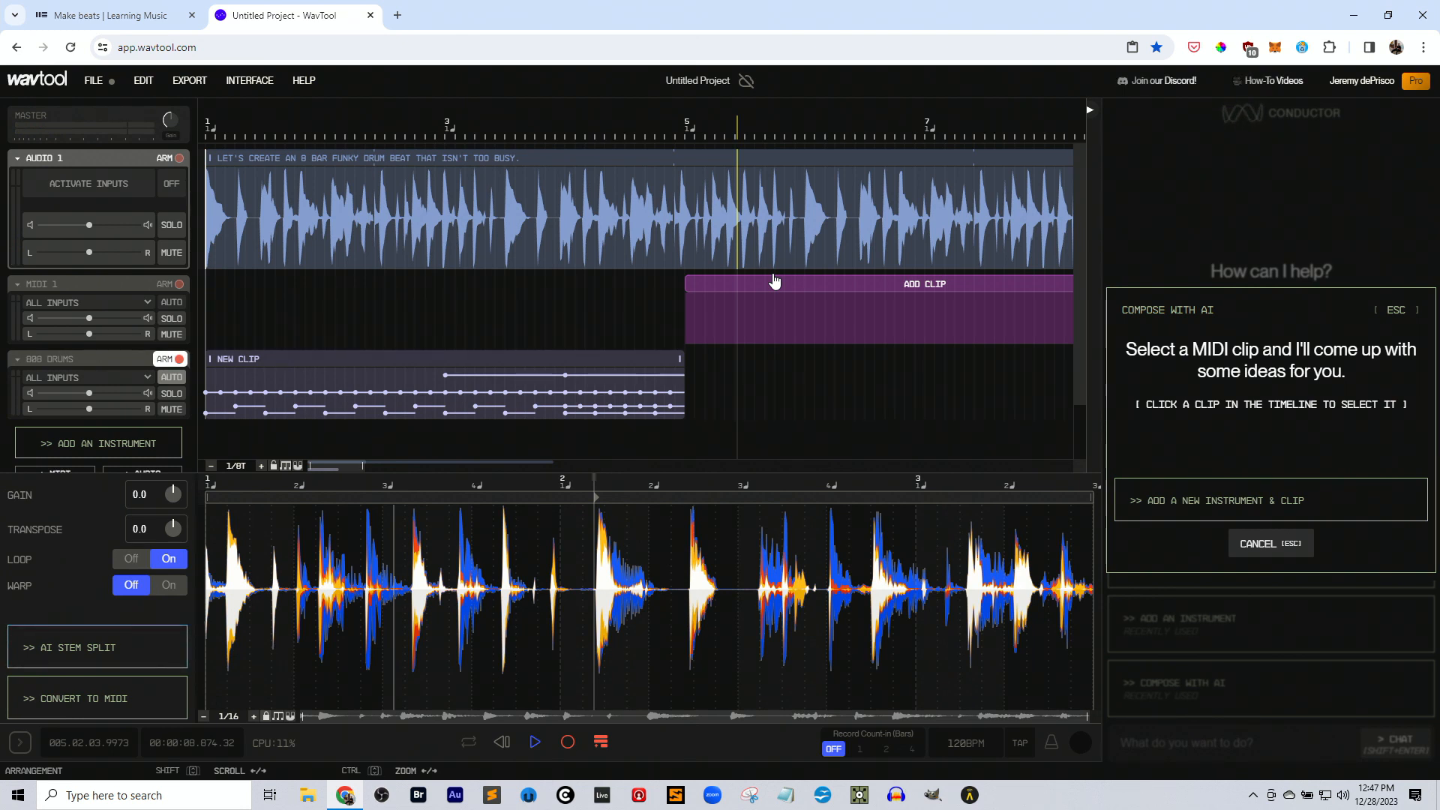
# Delete the funky drum beat clip from Audio 1 and dismiss the Compose with AI prompt.
pyautogui.click(597, 166)
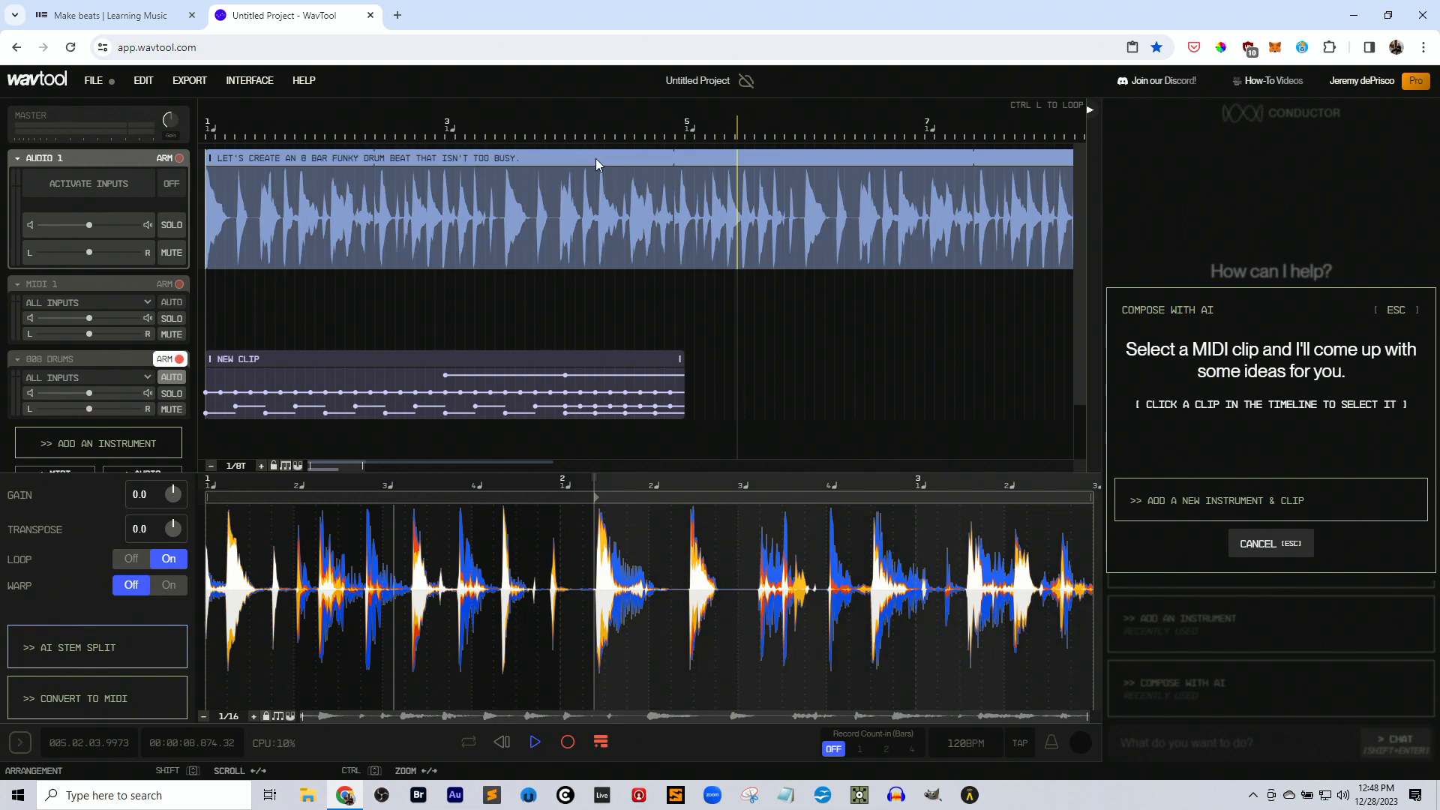
pyautogui.press('Delete')
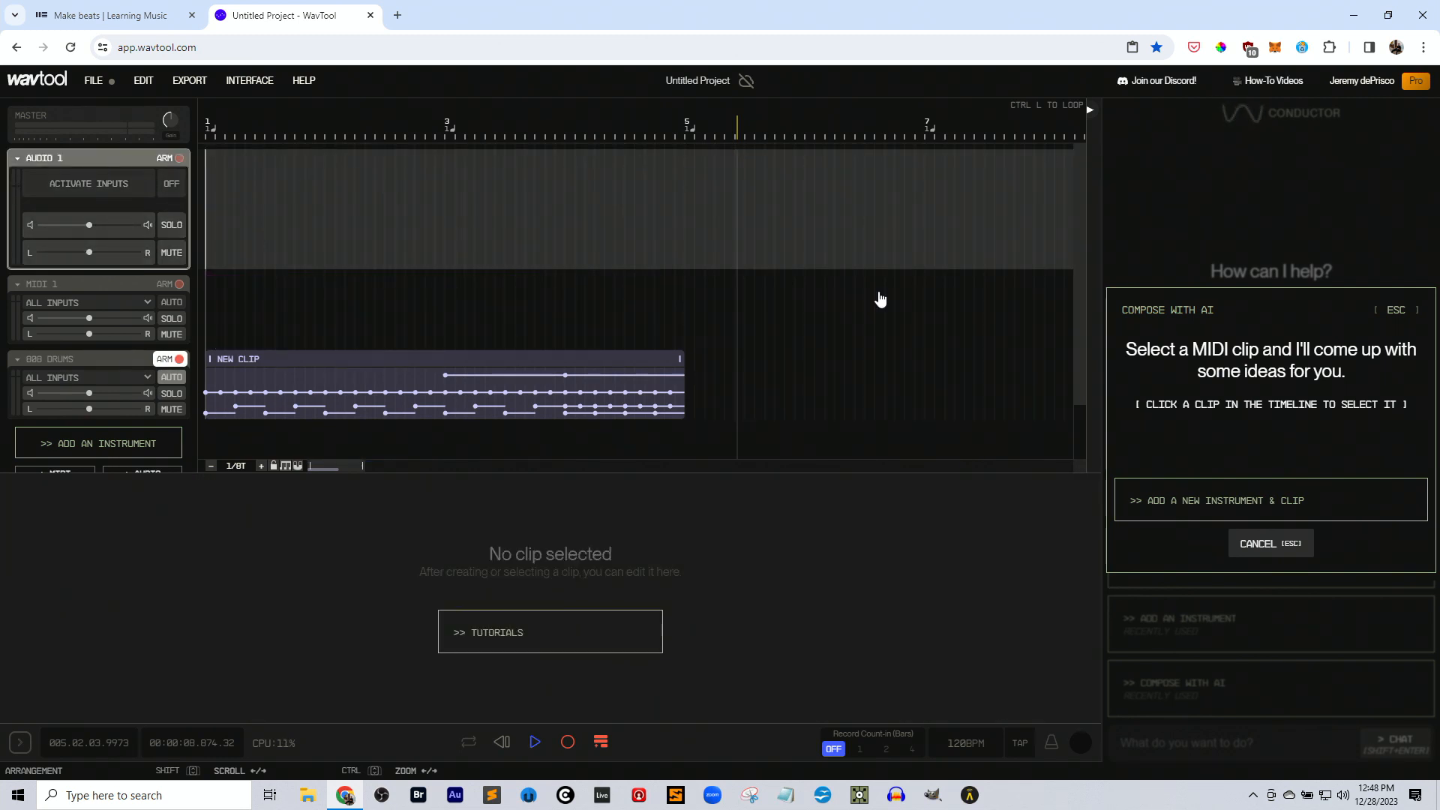
pyautogui.click(1273, 549)
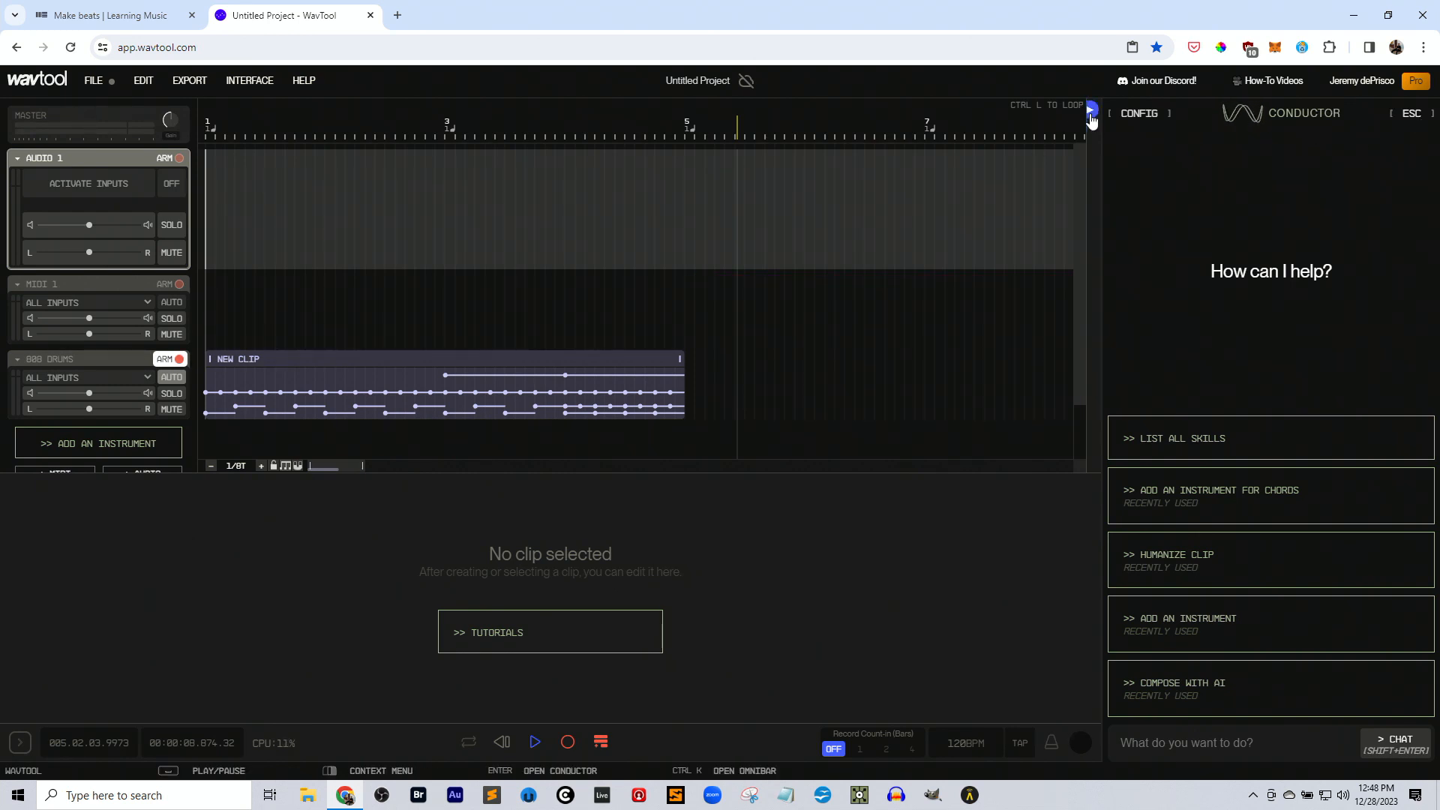
# Delete the empty Audio 1 track and add a new audio track below 808 Drums.
pyautogui.scroll(-1, 142, 403)
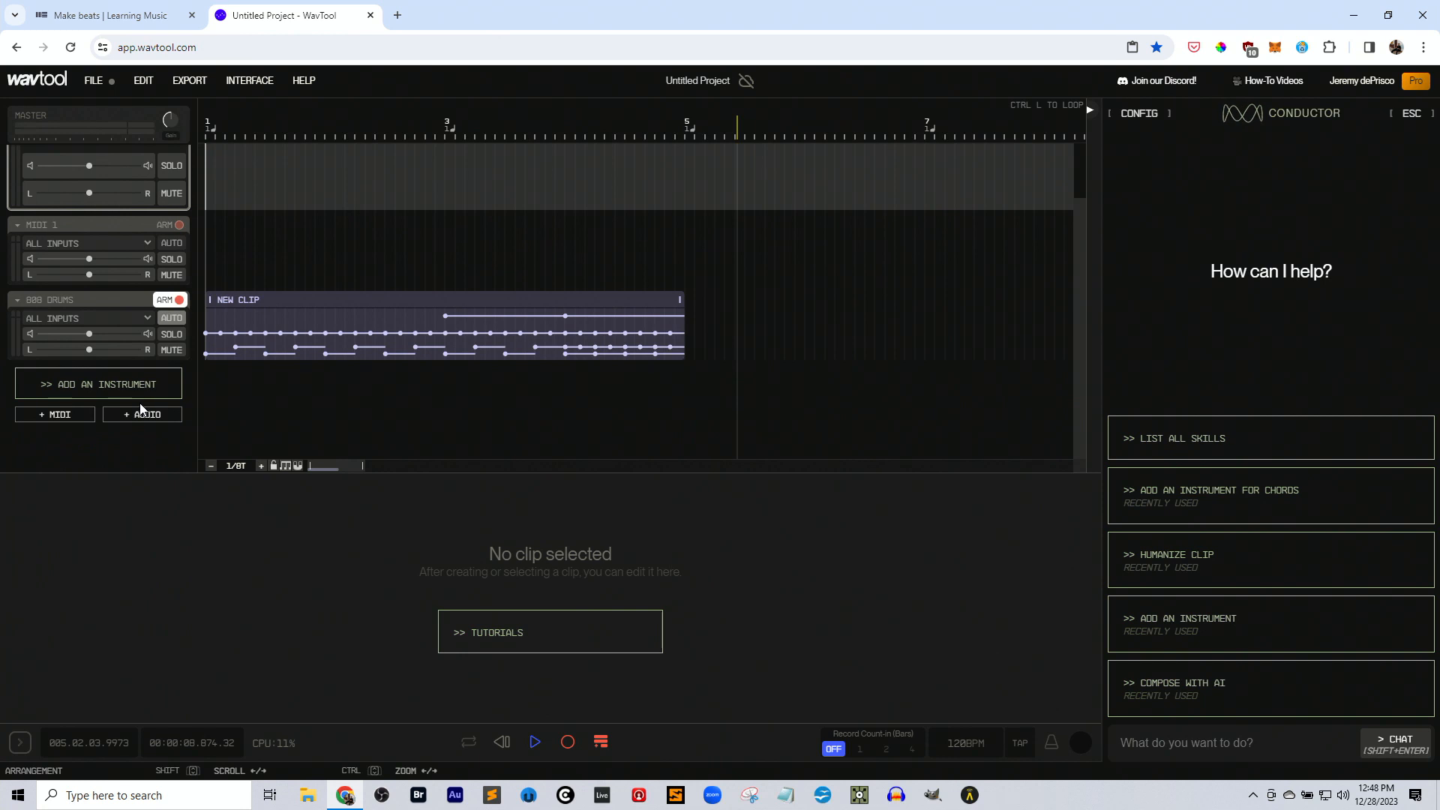
pyautogui.click(146, 415)
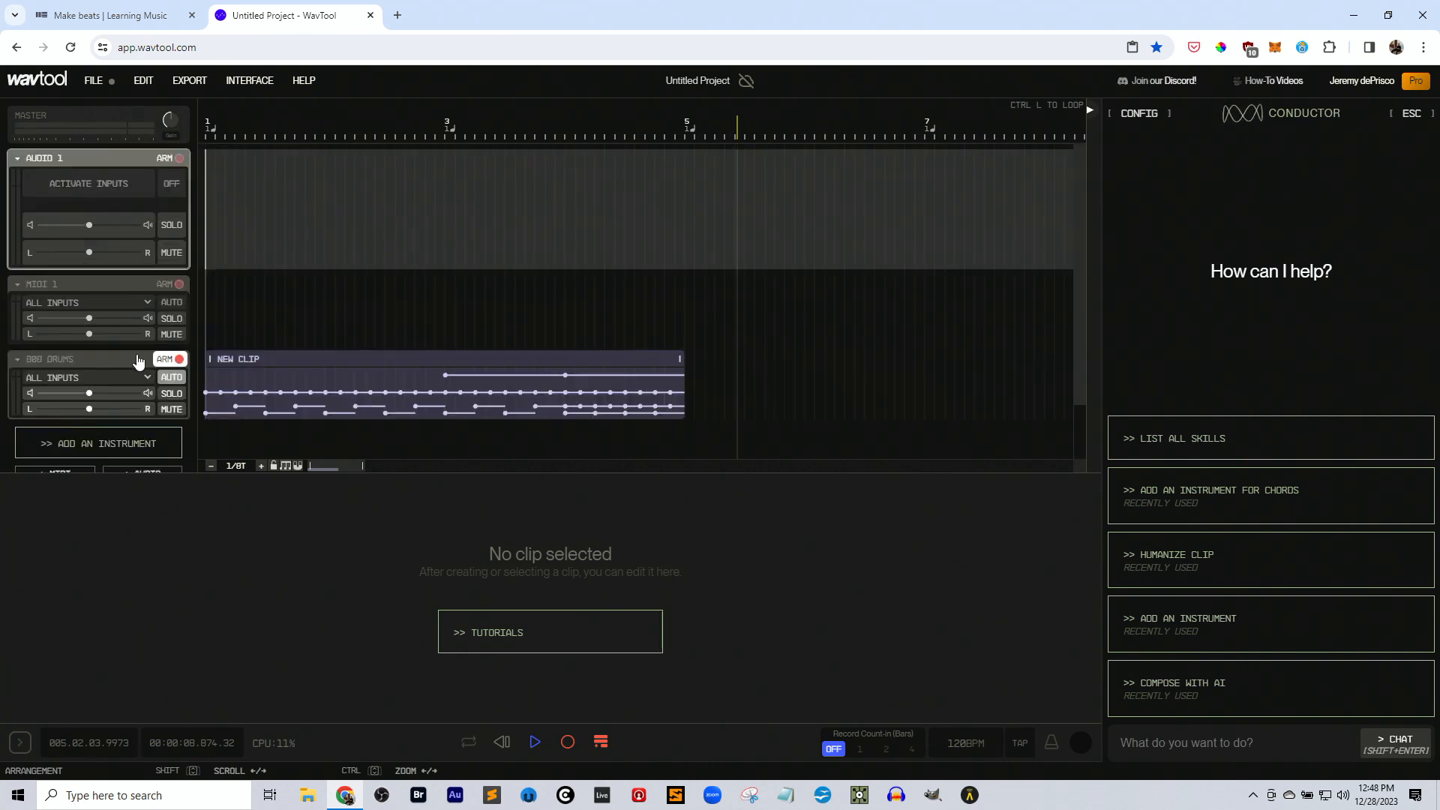
pyautogui.rightClick(115, 160)
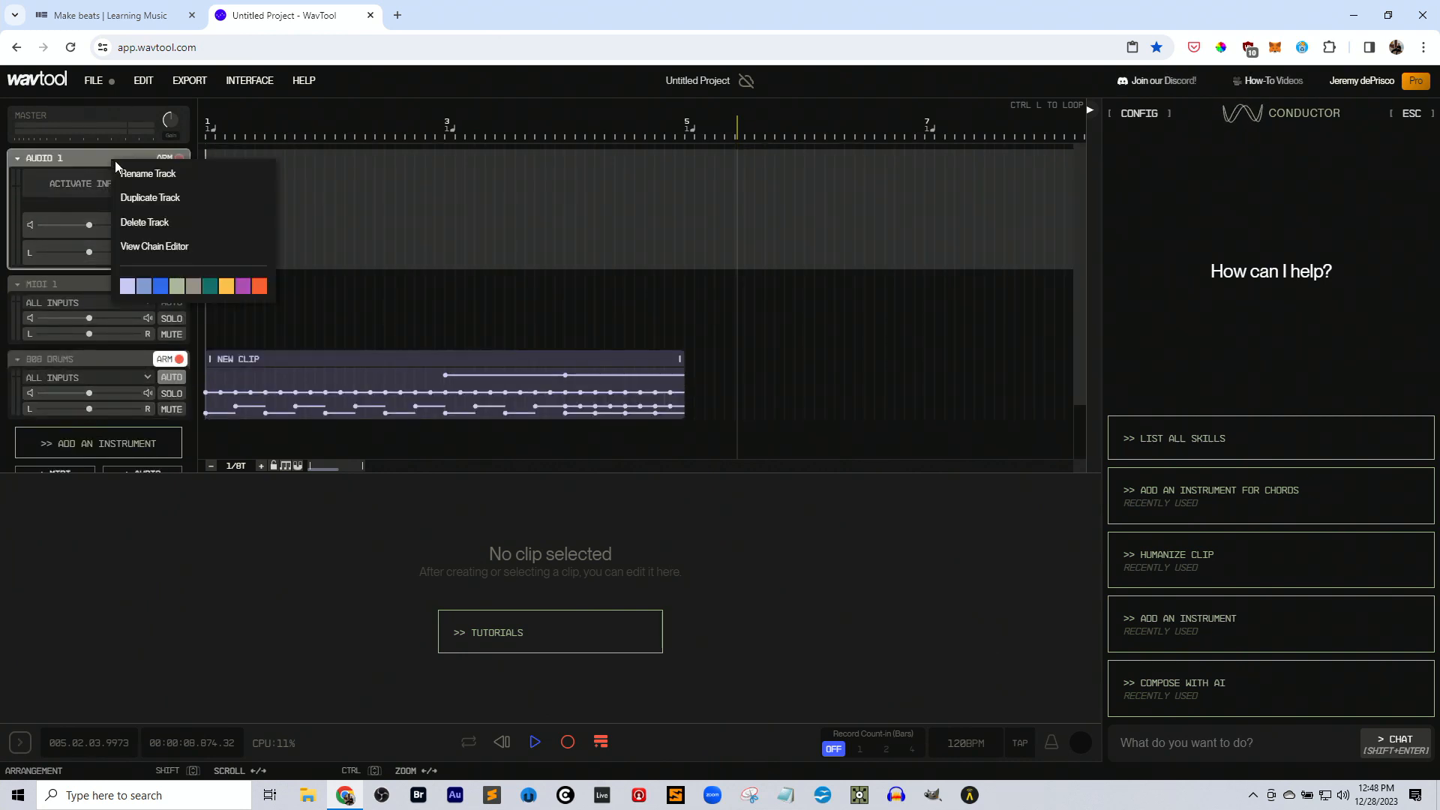
pyautogui.click(168, 222)
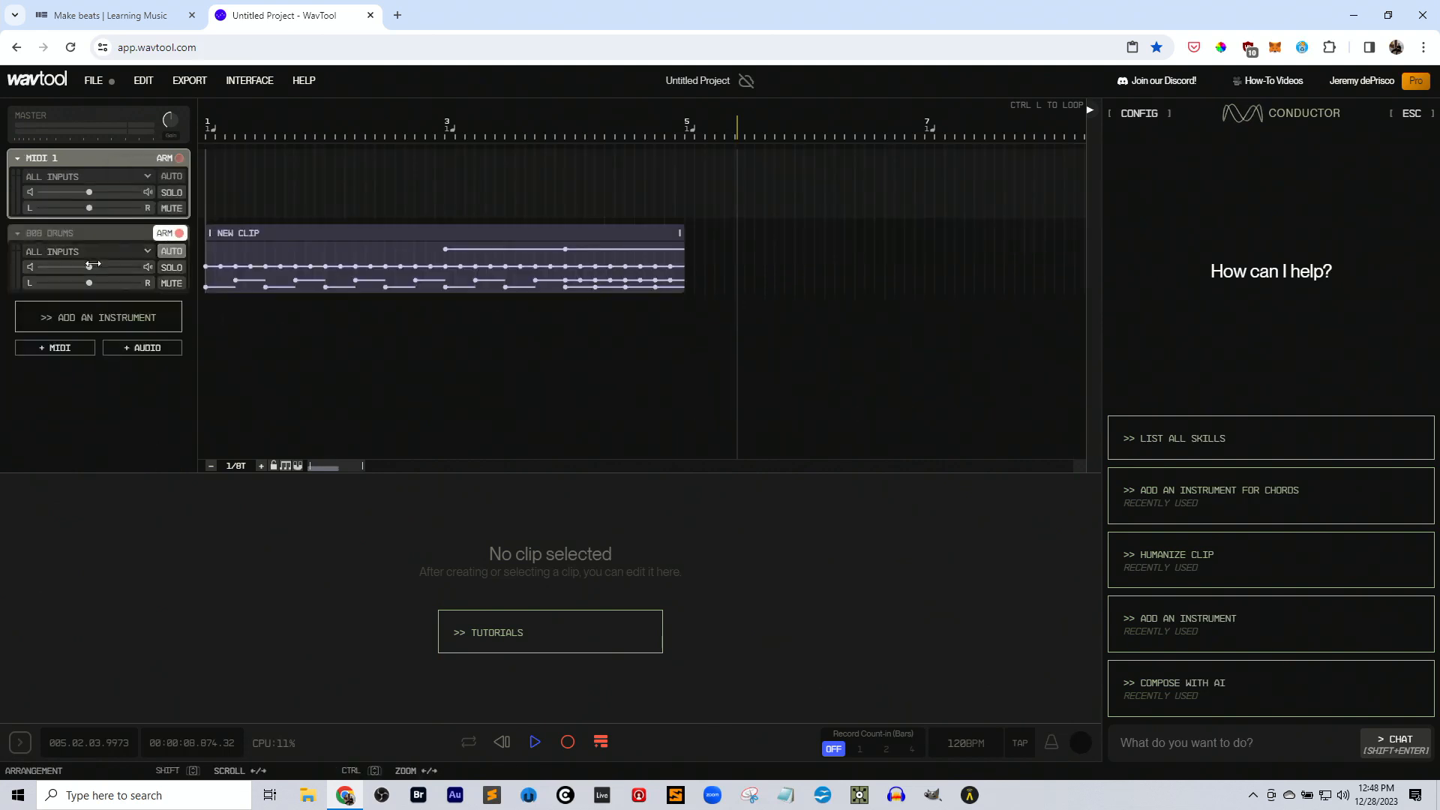
pyautogui.click(142, 347)
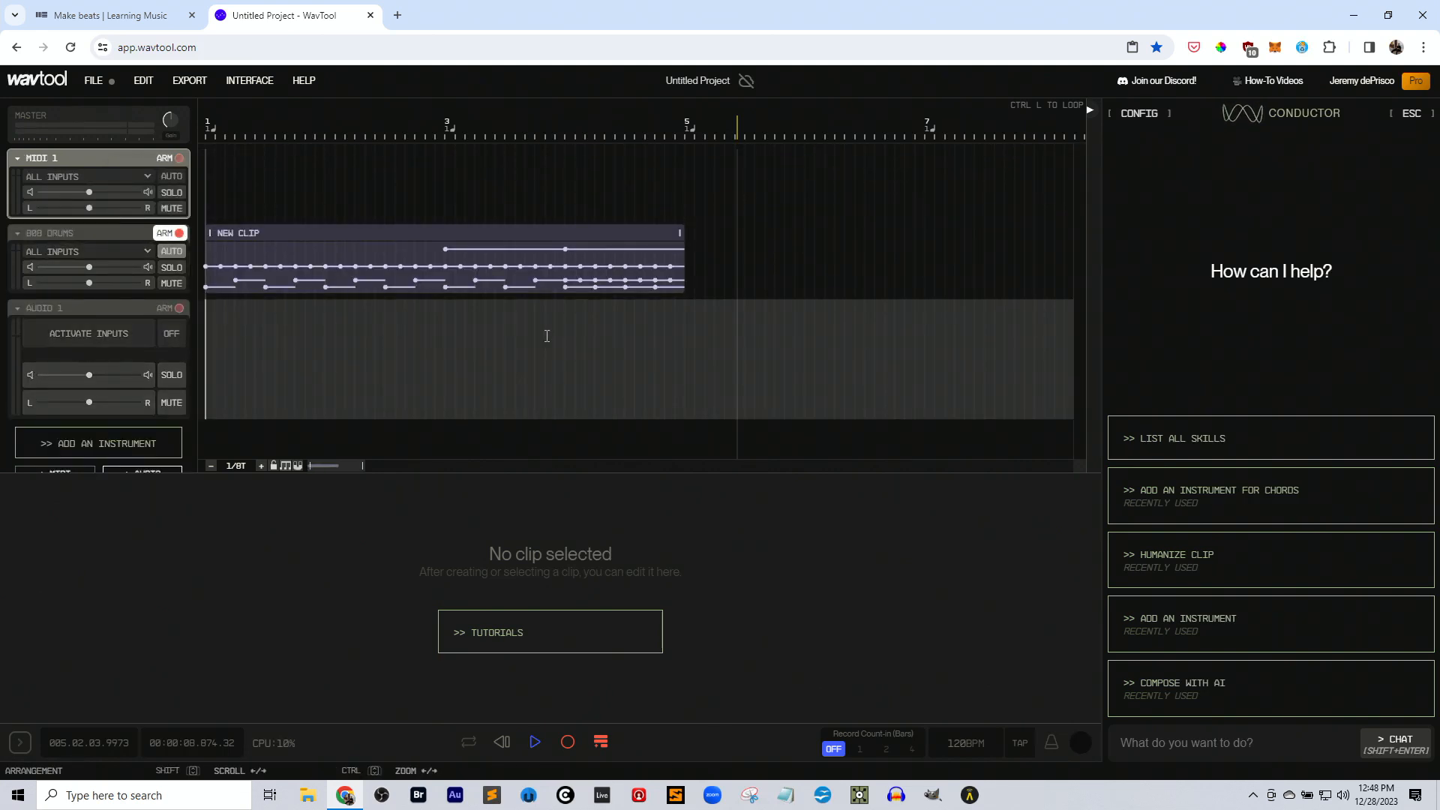
# Close the Conductor assistant and expand the sample library to show the Sample Generator.
pyautogui.click(1092, 114)
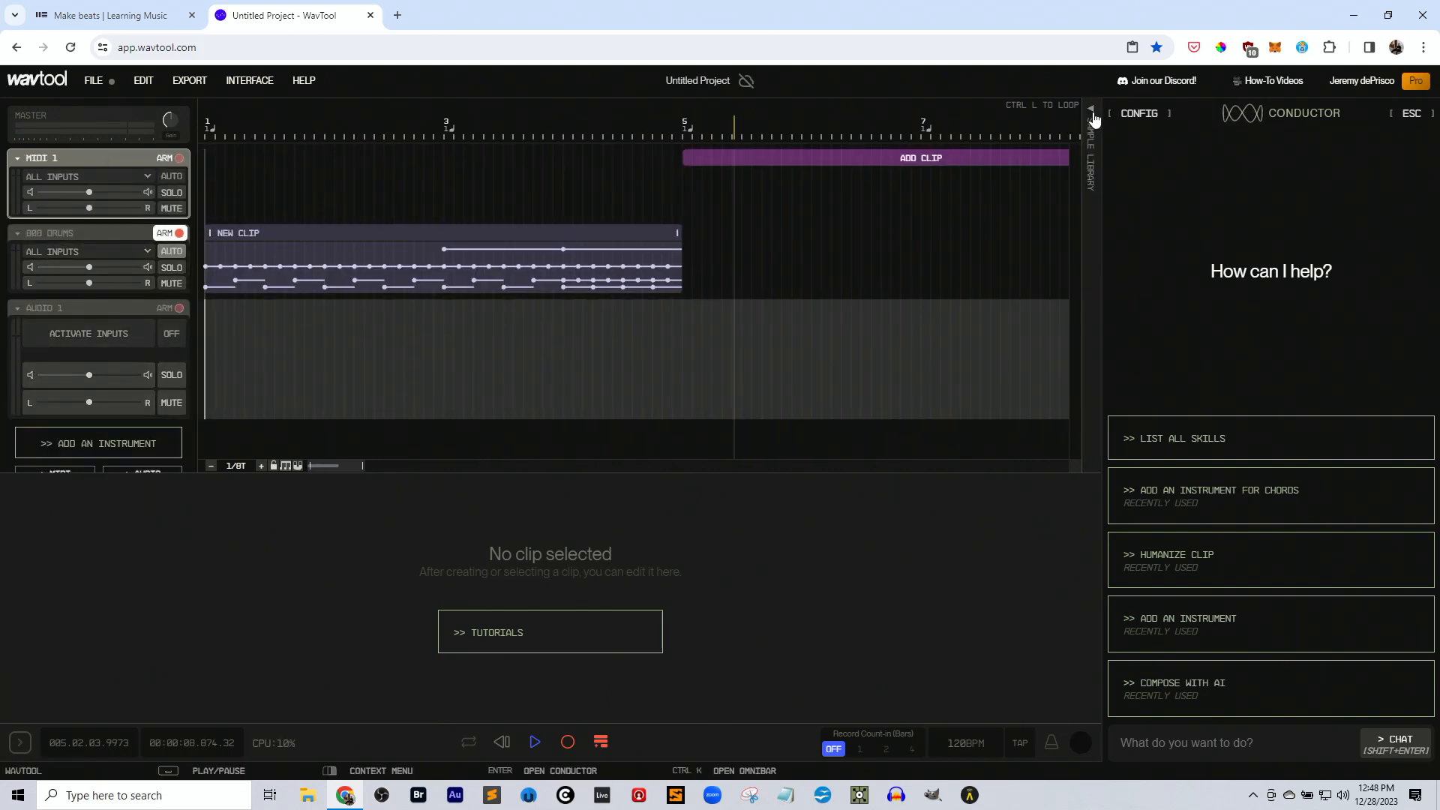
pyautogui.click(1090, 162)
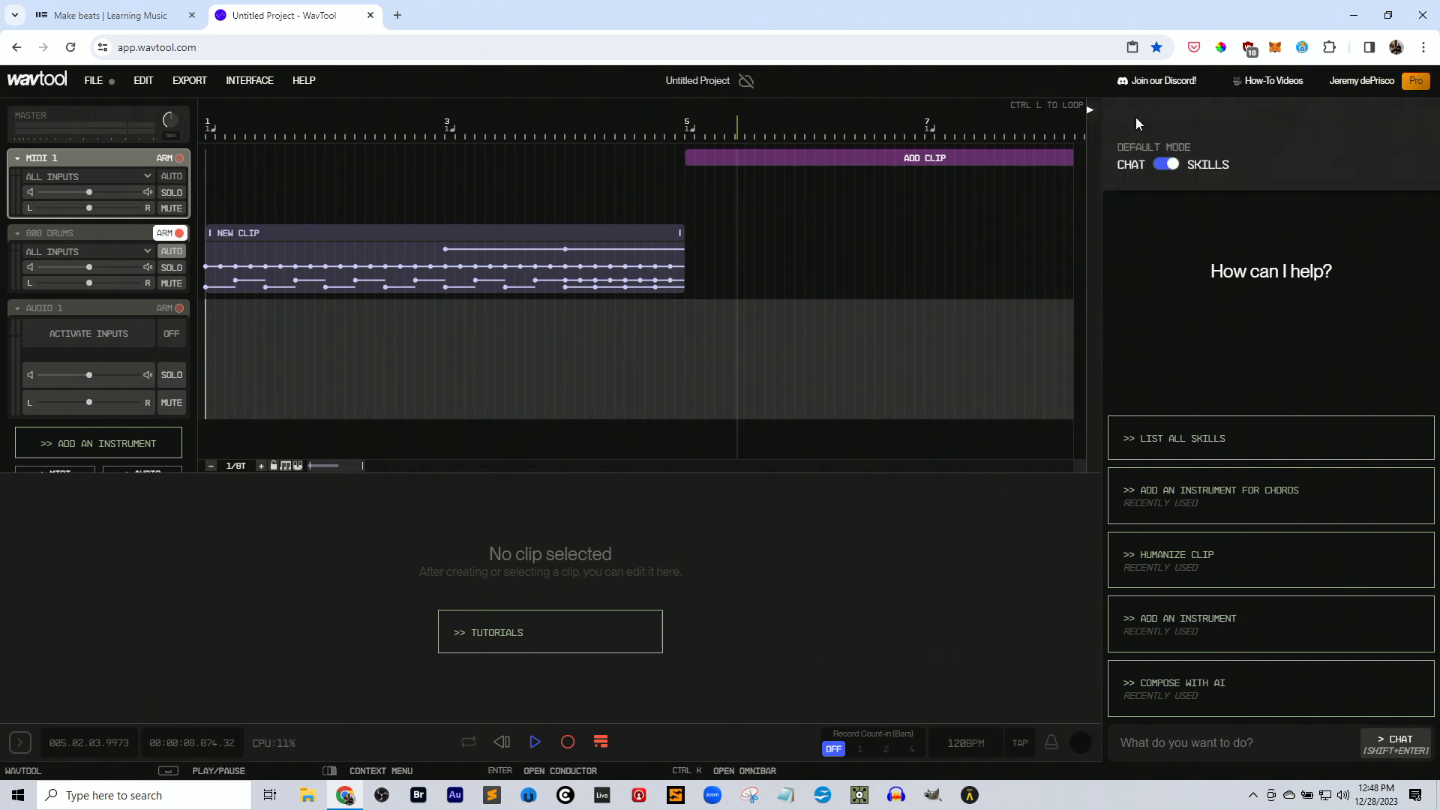
pyautogui.click(1408, 114)
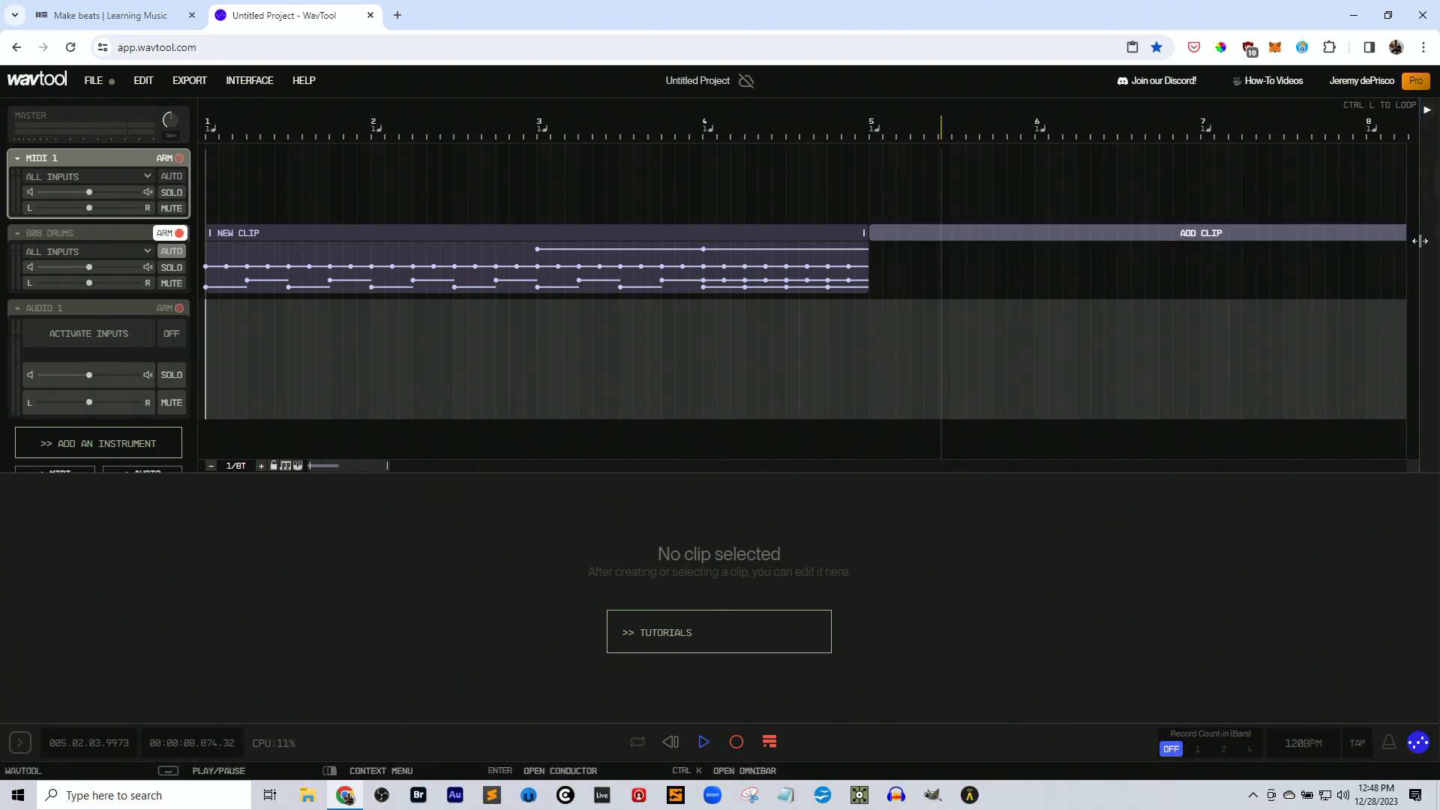
pyautogui.moveTo(1420, 243); pyautogui.dragTo(780, 291)
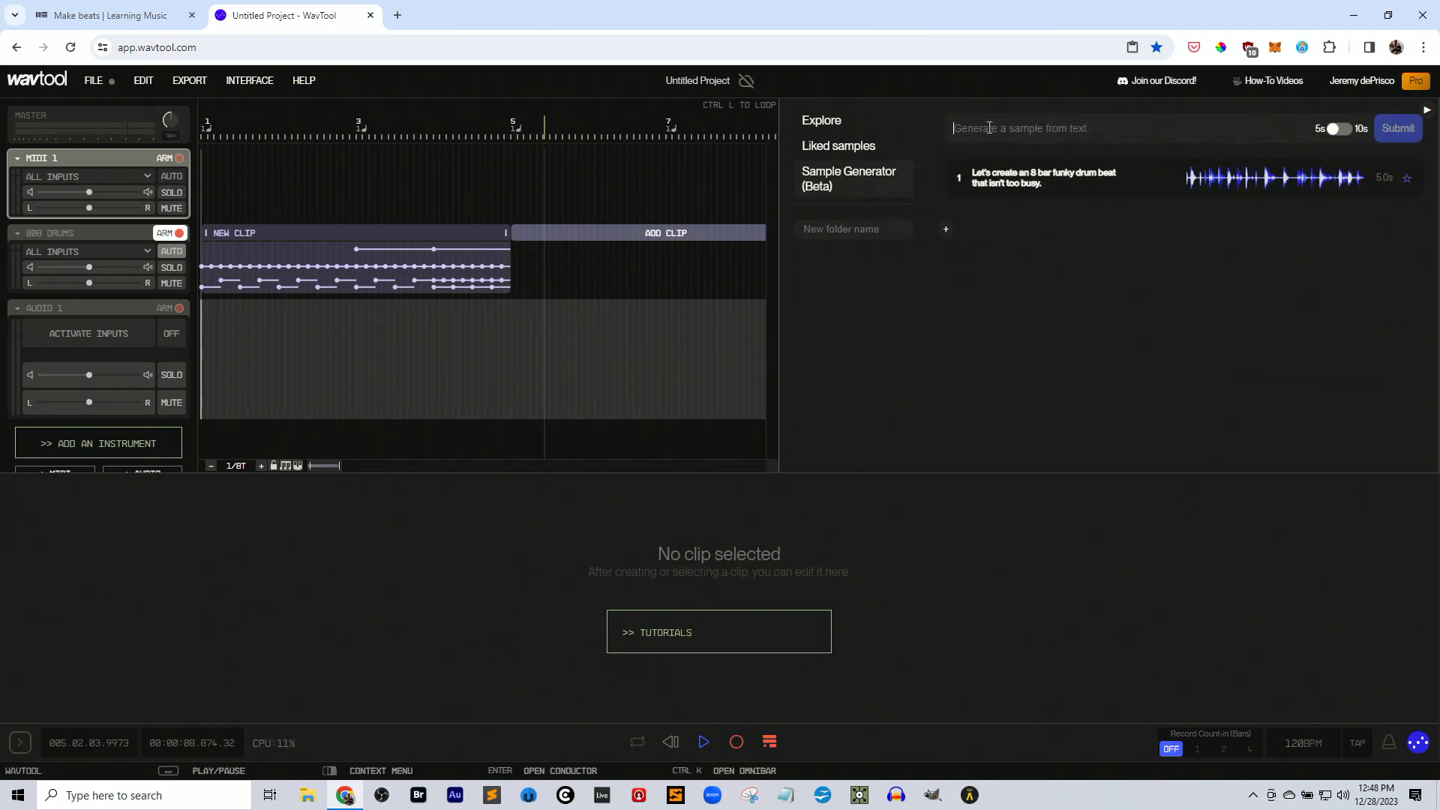
# Generate a 5-second sample from the prompt "Create a basic rock drum beat in 4/4 at 120 bpm." and reject the result.
pyautogui.write('c')
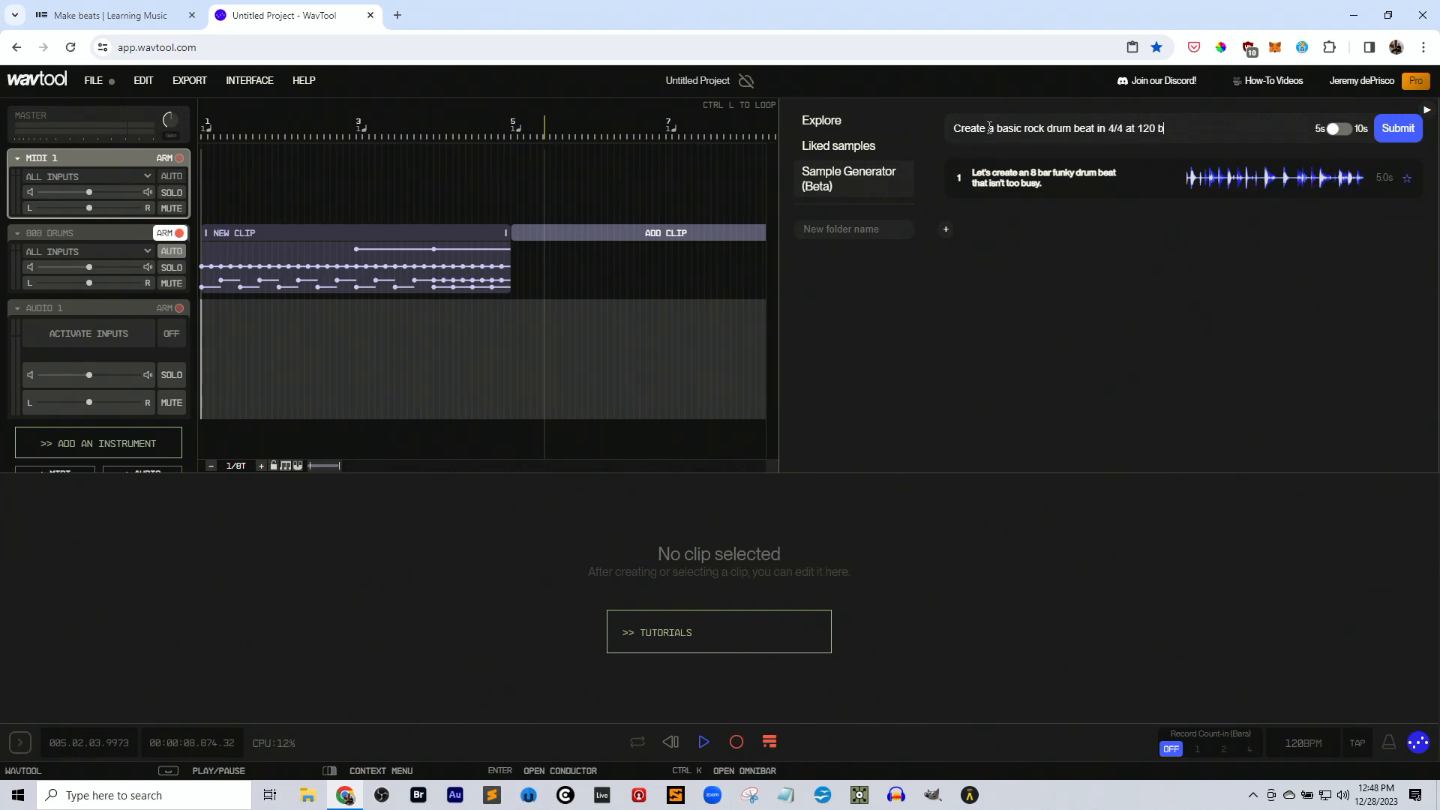
pyautogui.press('Return')
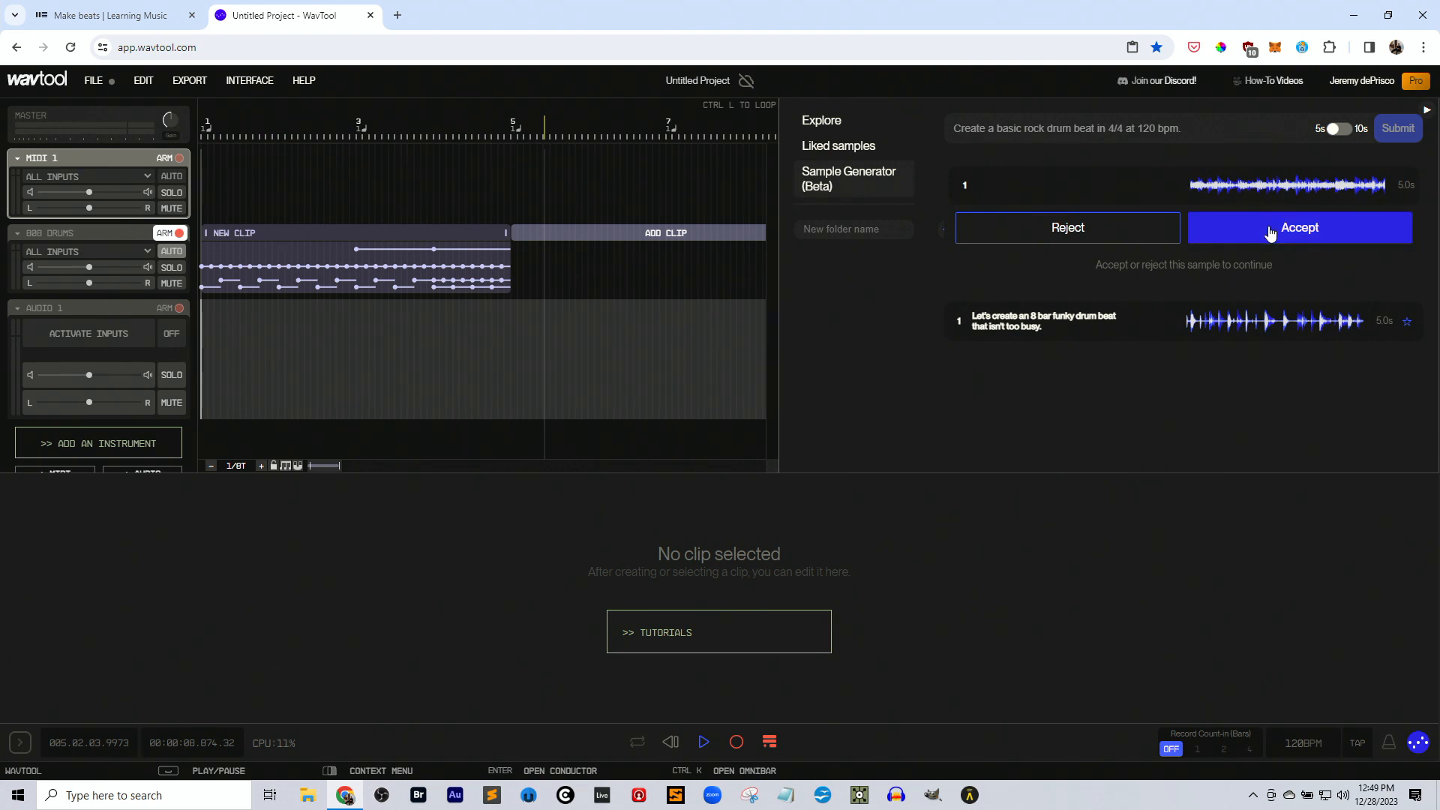
pyautogui.click(1069, 237)
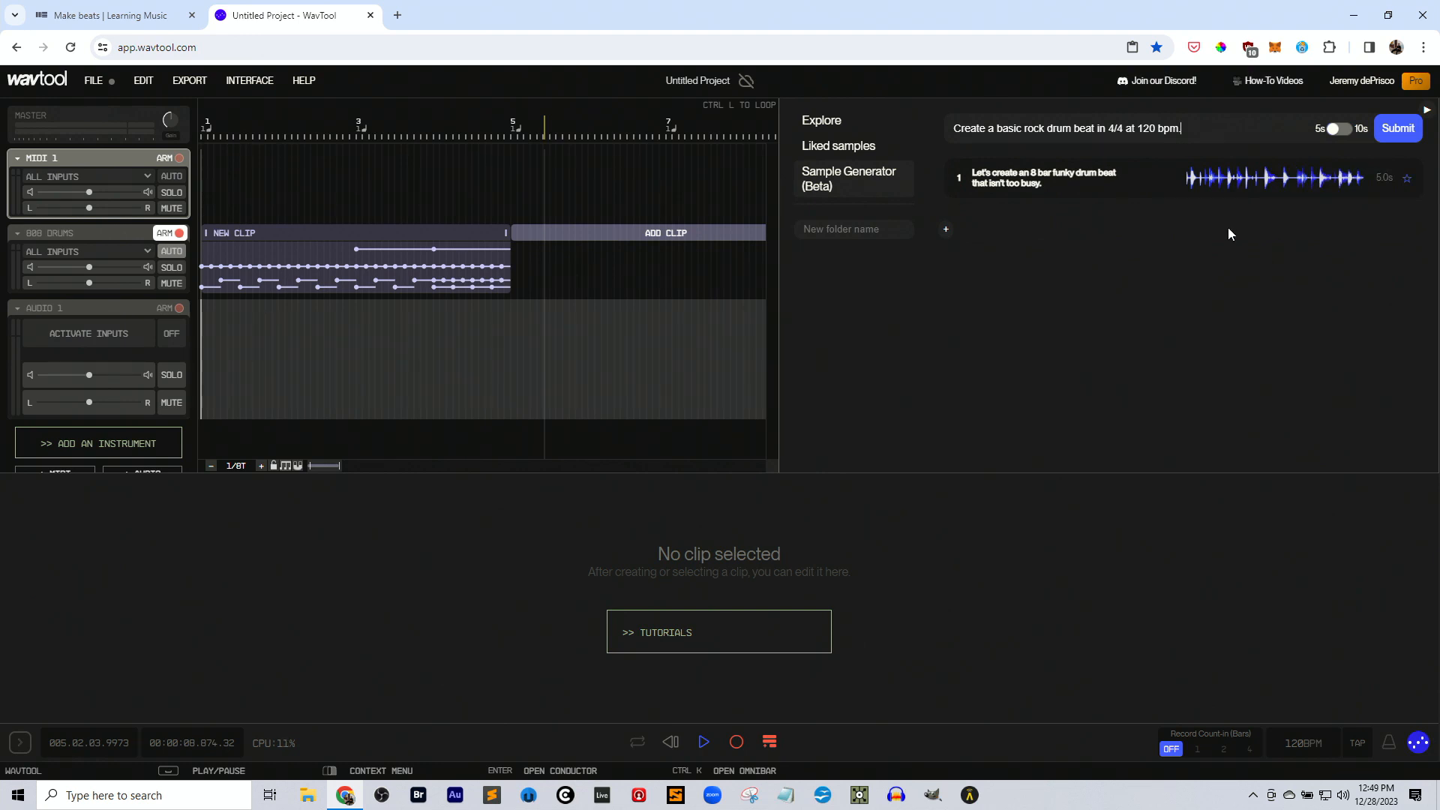
# Regenerate the rock drum beat twice from the same prompt, rejecting the first result and accepting the second.
pyautogui.click(1396, 129)
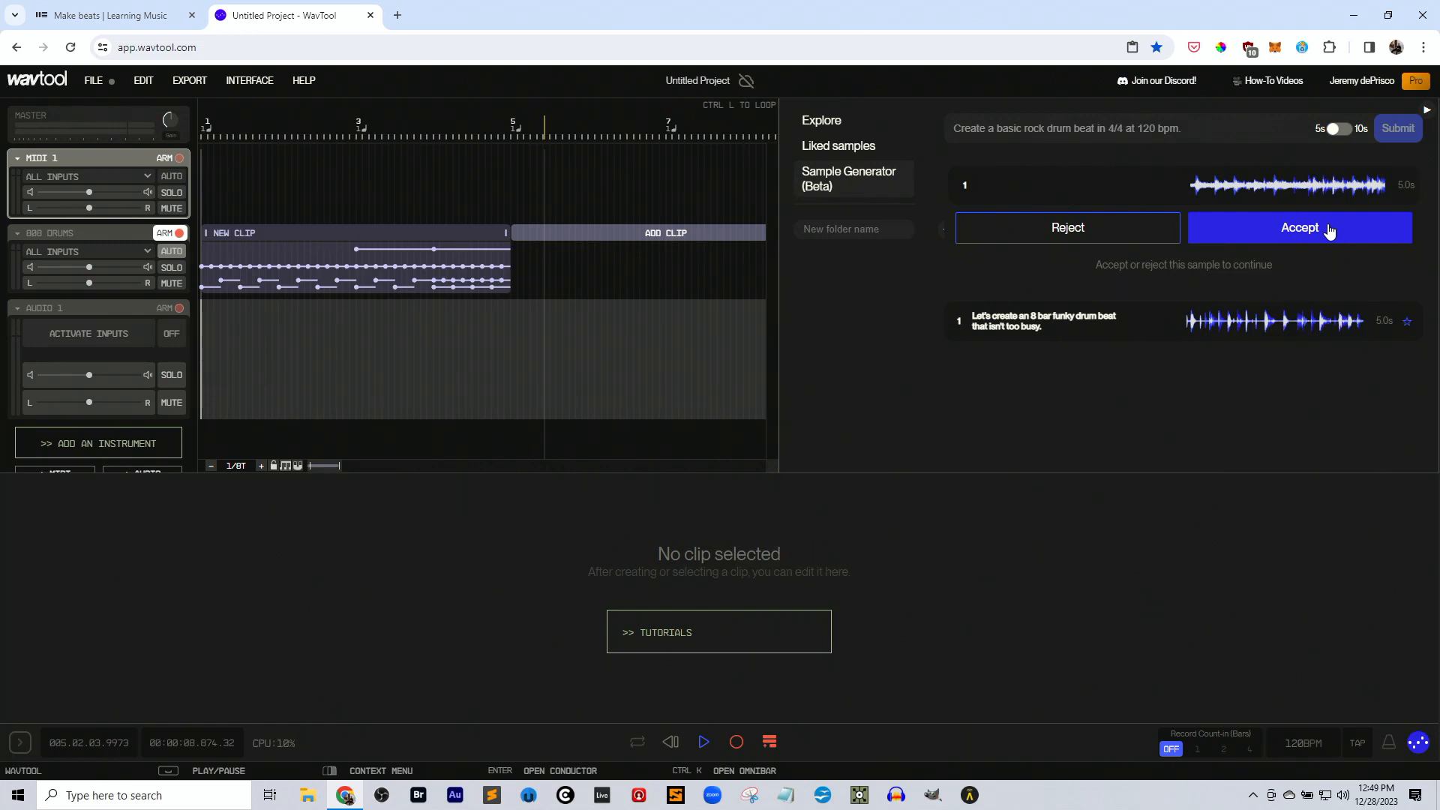
pyautogui.click(1092, 229)
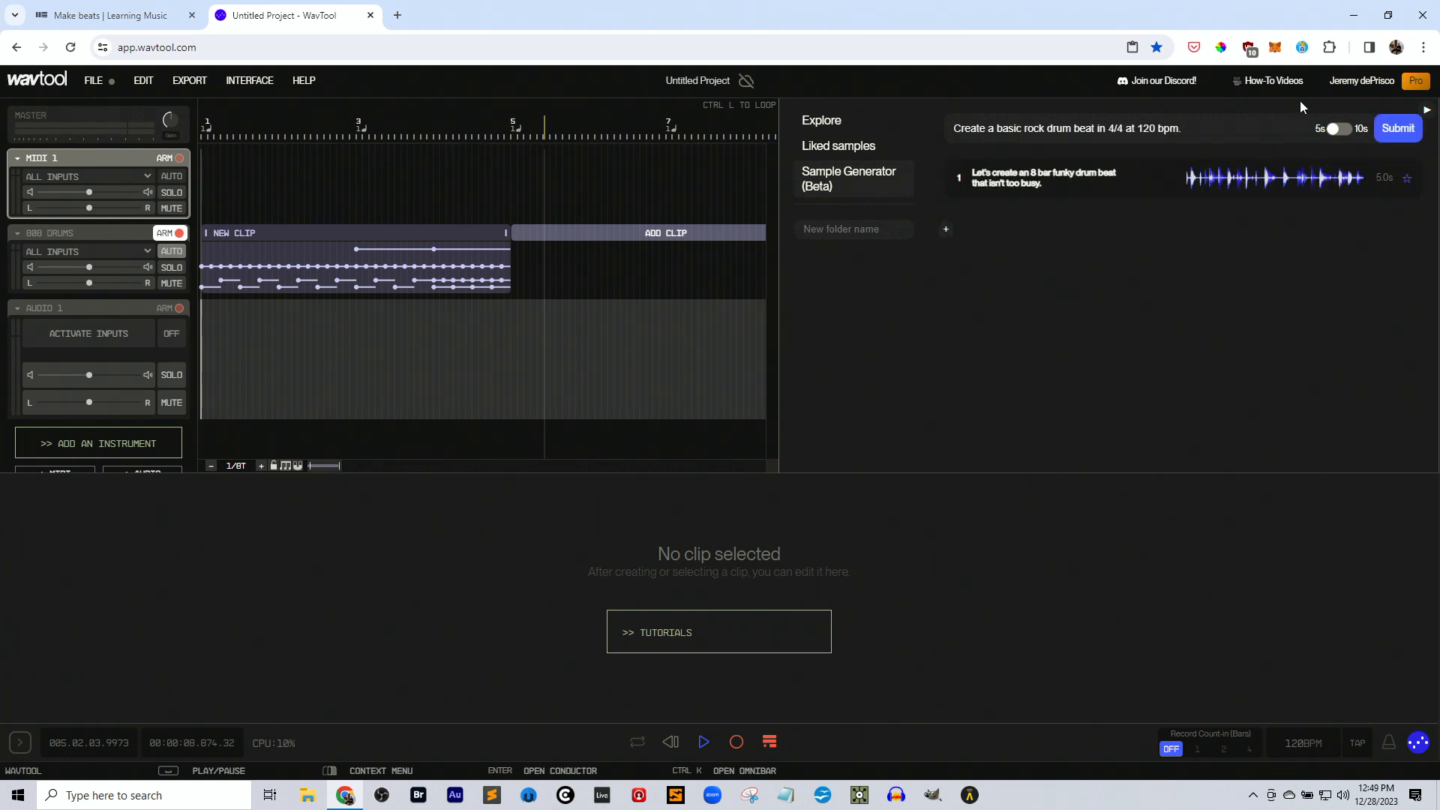
pyautogui.click(1398, 129)
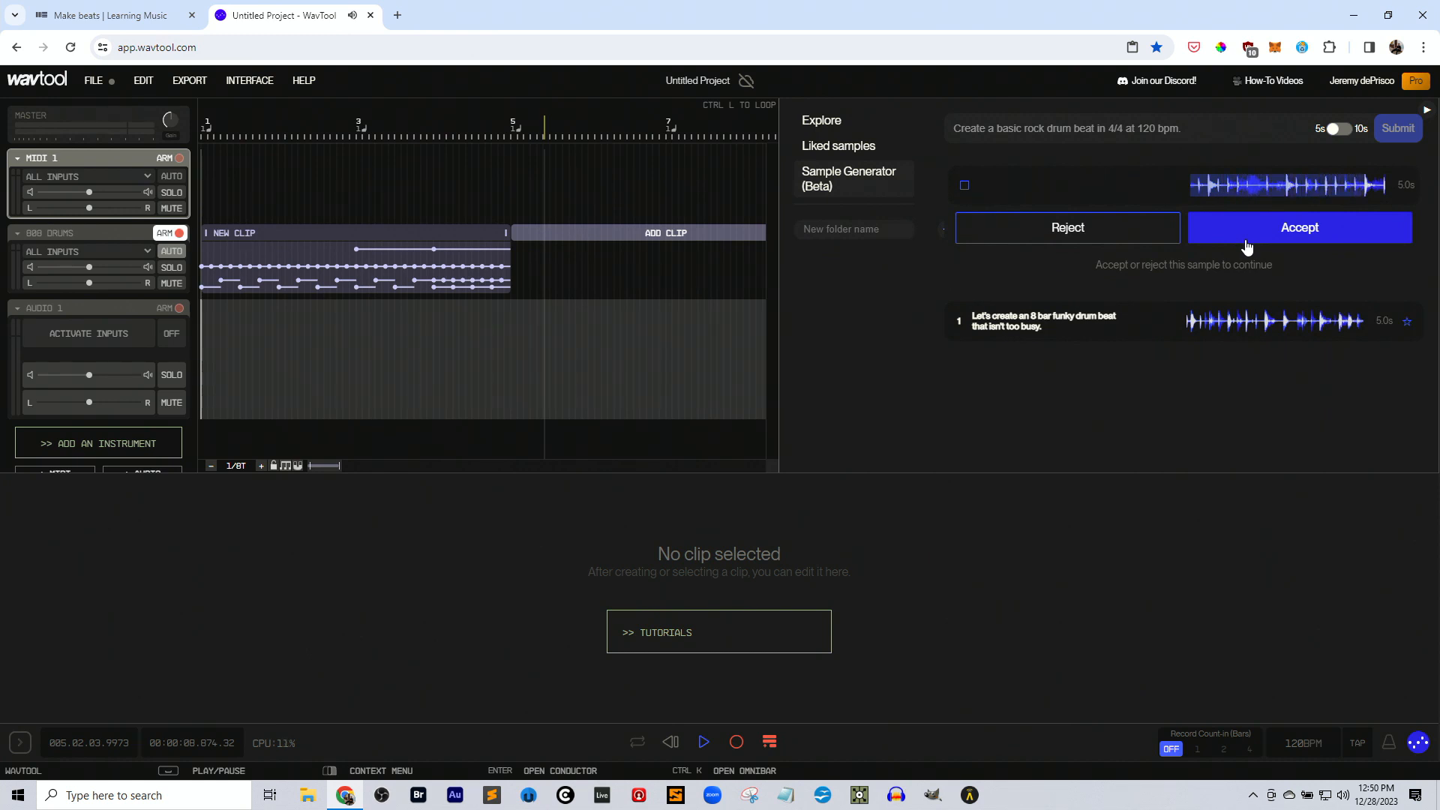
pyautogui.click(1246, 248)
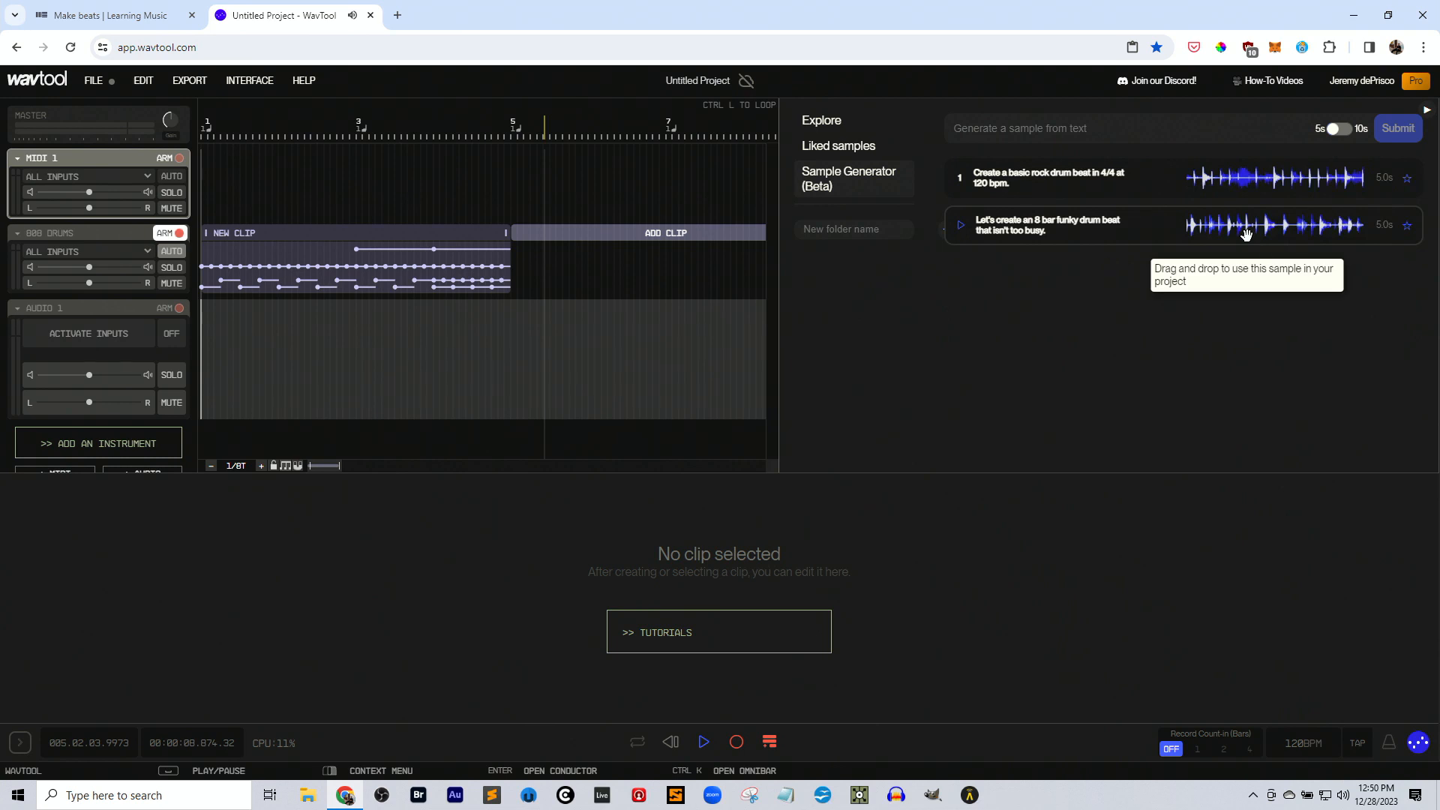
# Place the generated rock drum beat sample on the new audio track at bar 1 and play it with the 808 Drums clip.
pyautogui.moveTo(1160, 183); pyautogui.dragTo(199, 354)
pyautogui.press('space')
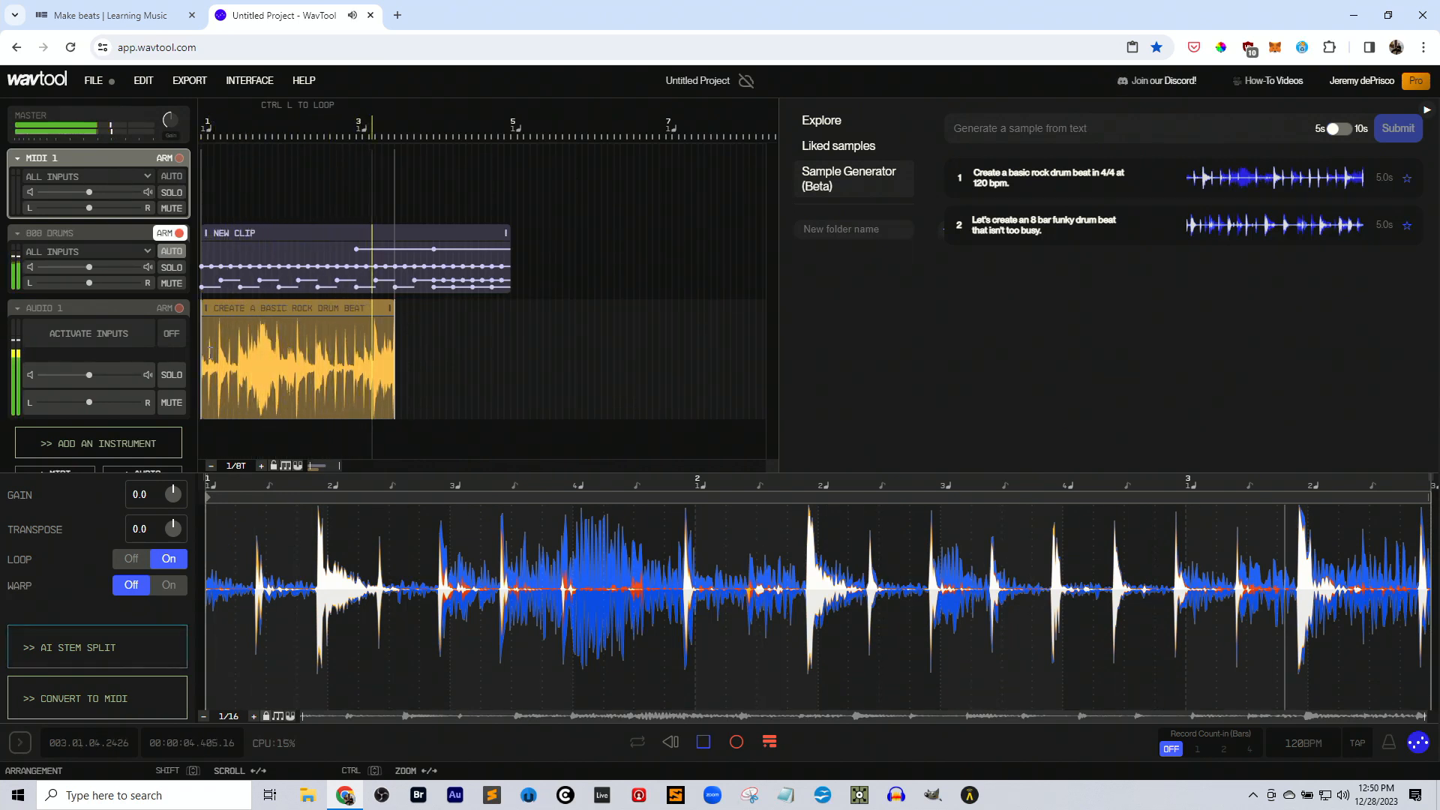
pyautogui.press('space')
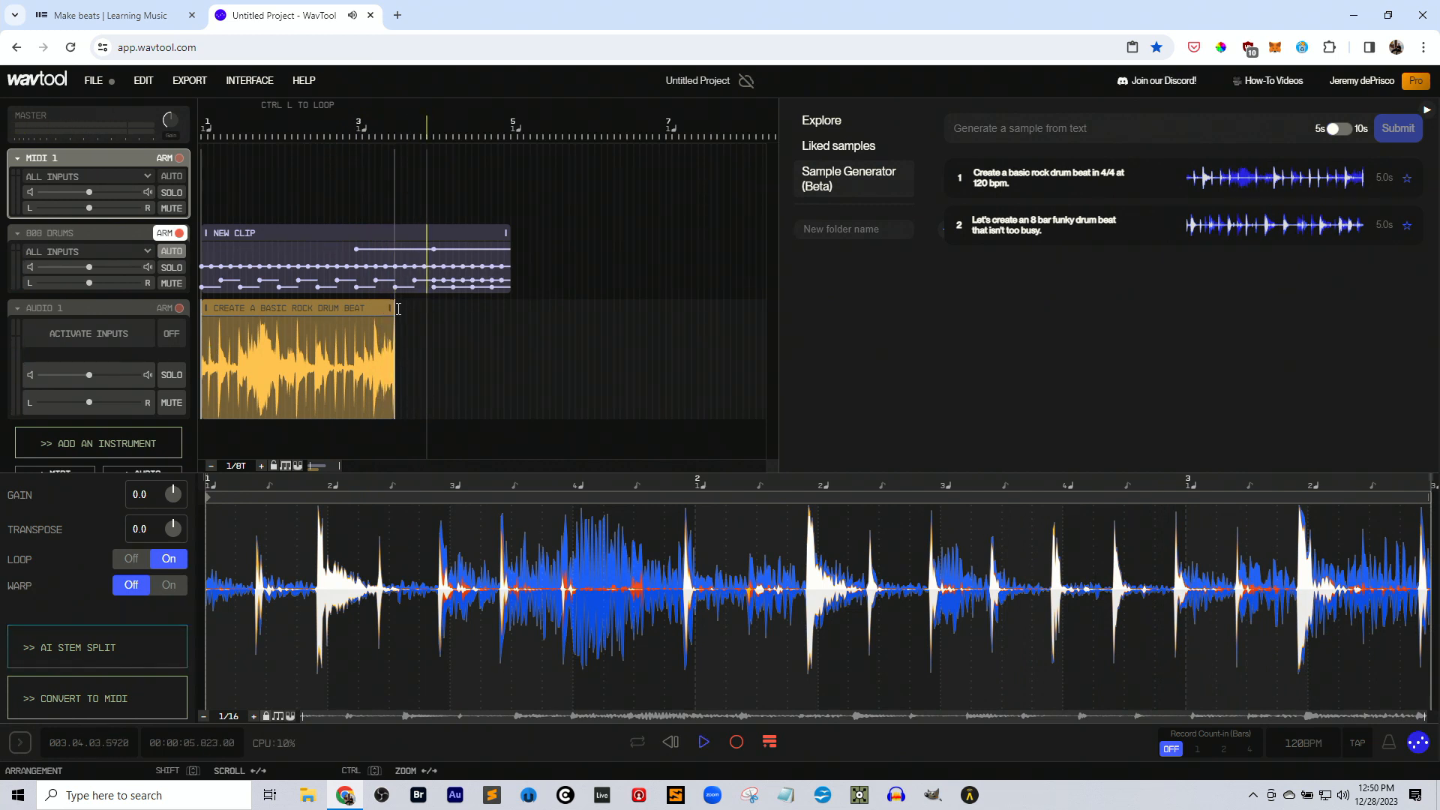
# Extend the rock drum beat and 808 Drums clips to end at bar 6 and play them together.
pyautogui.click(440, 307)
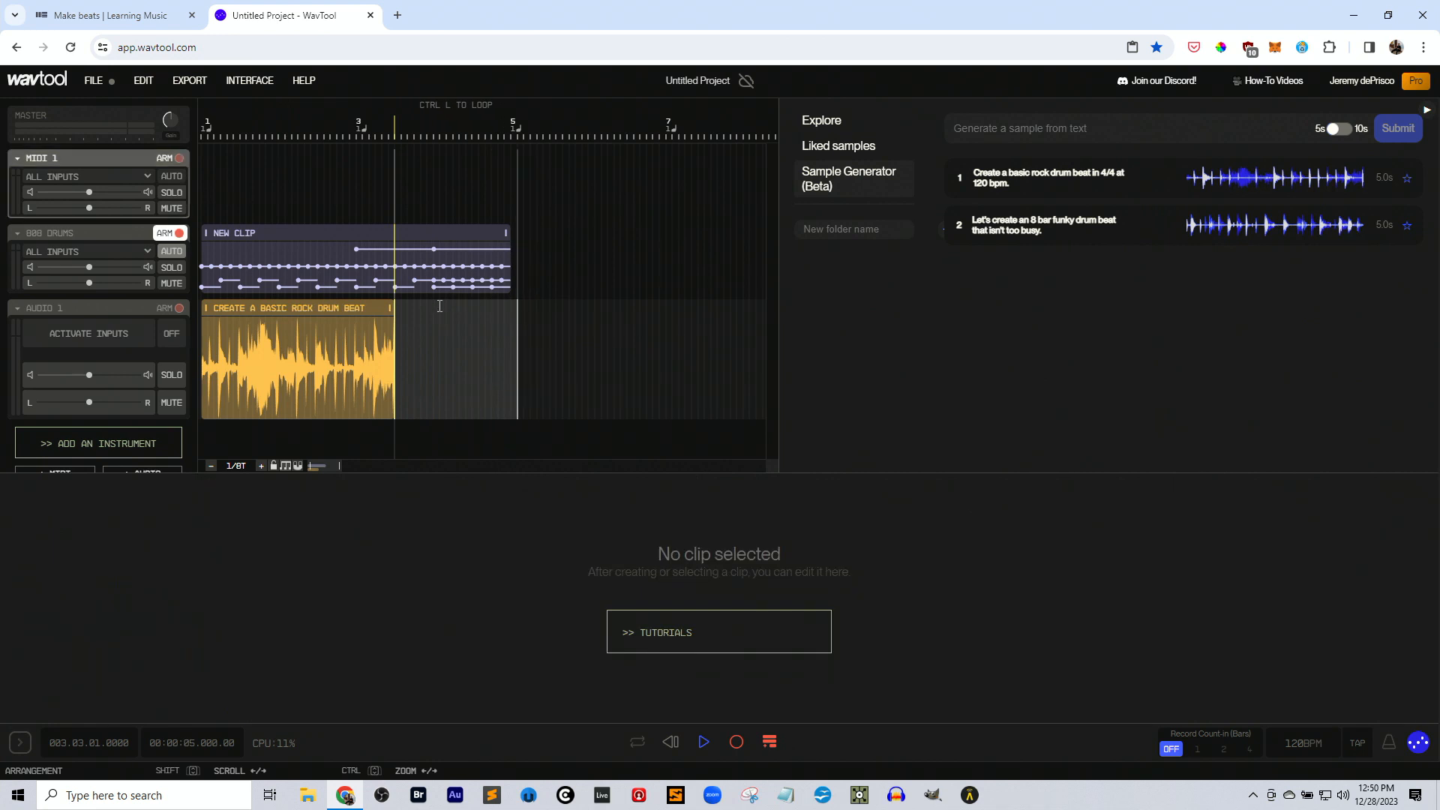
pyautogui.moveTo(390, 307); pyautogui.dragTo(426, 307)
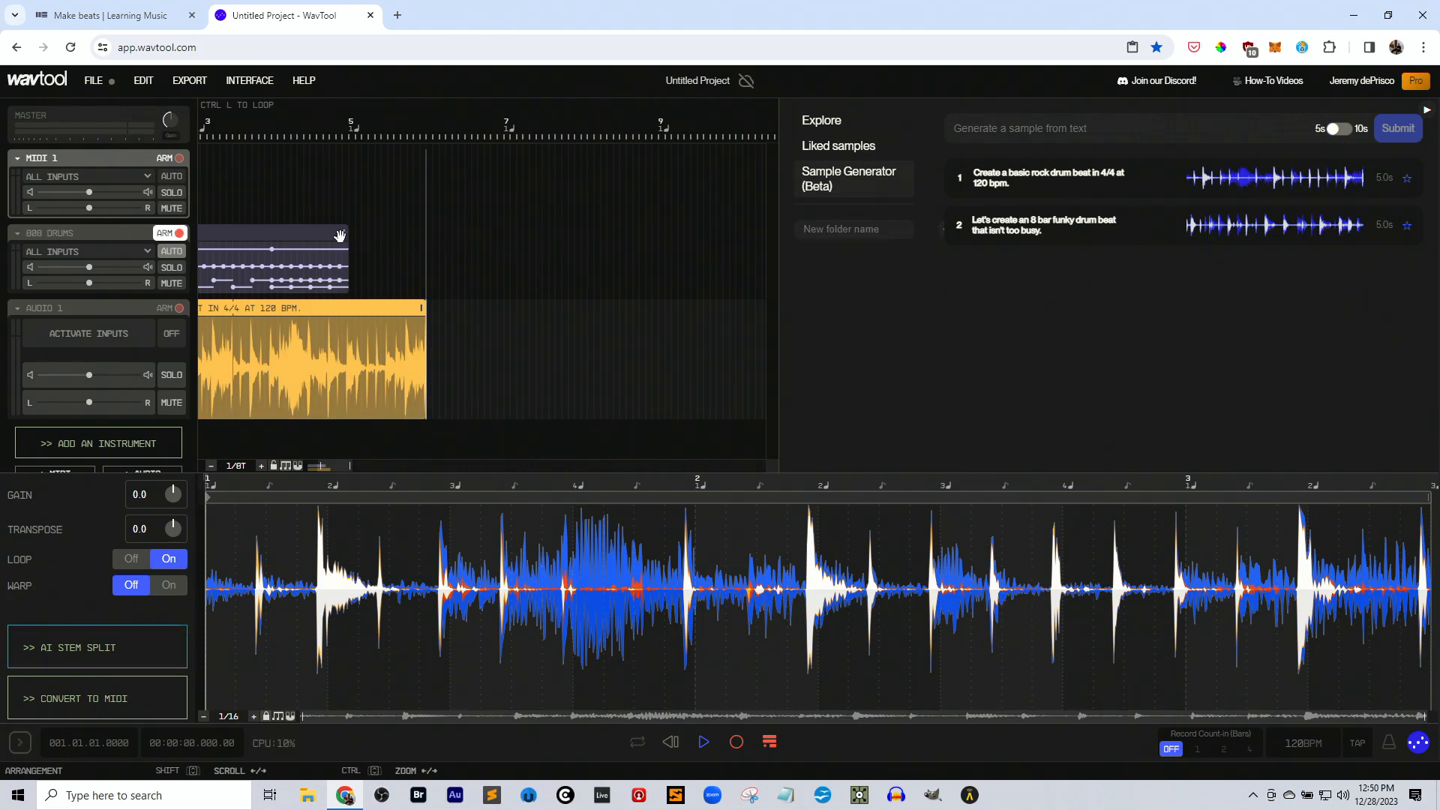
pyautogui.moveTo(345, 234); pyautogui.dragTo(423, 235)
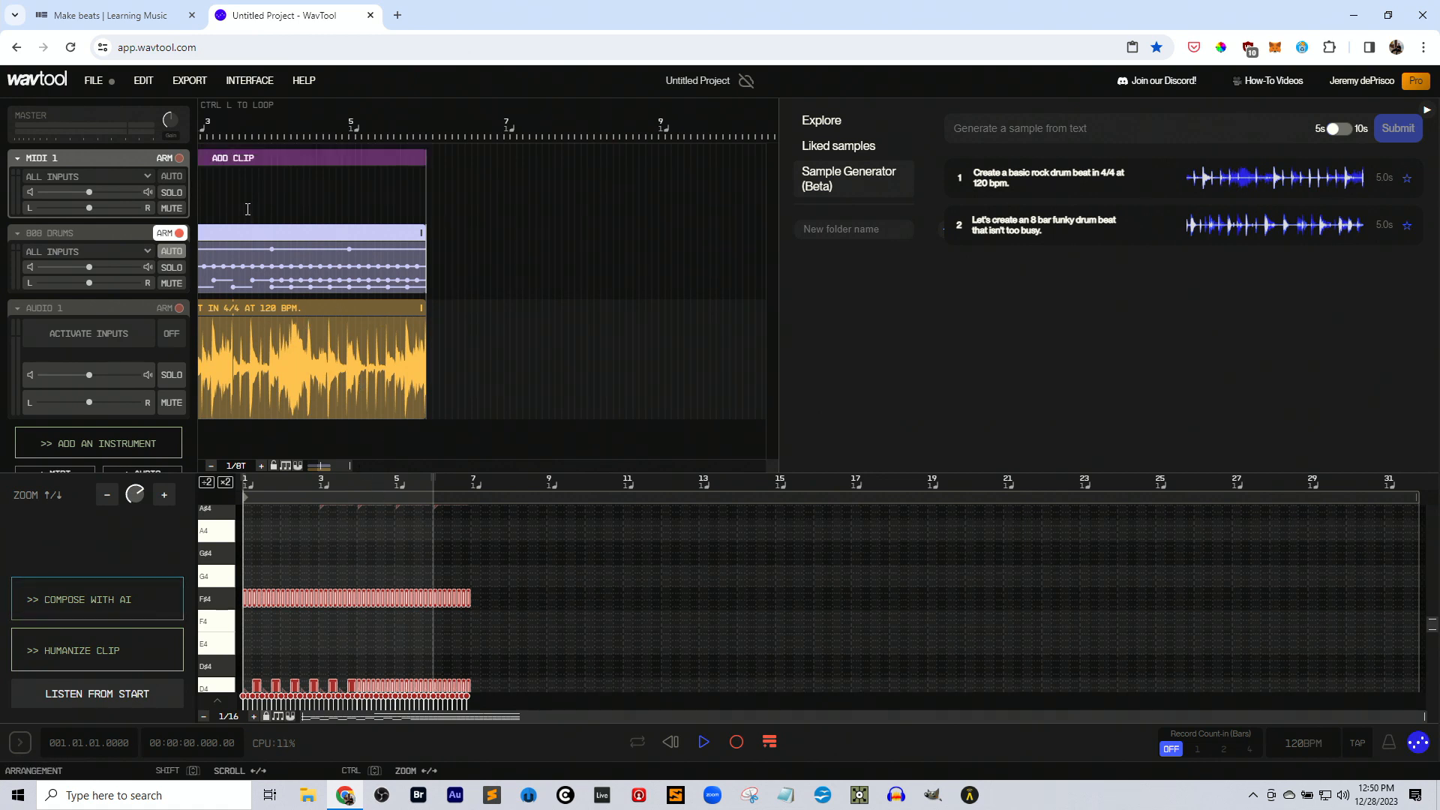
pyautogui.press('space')
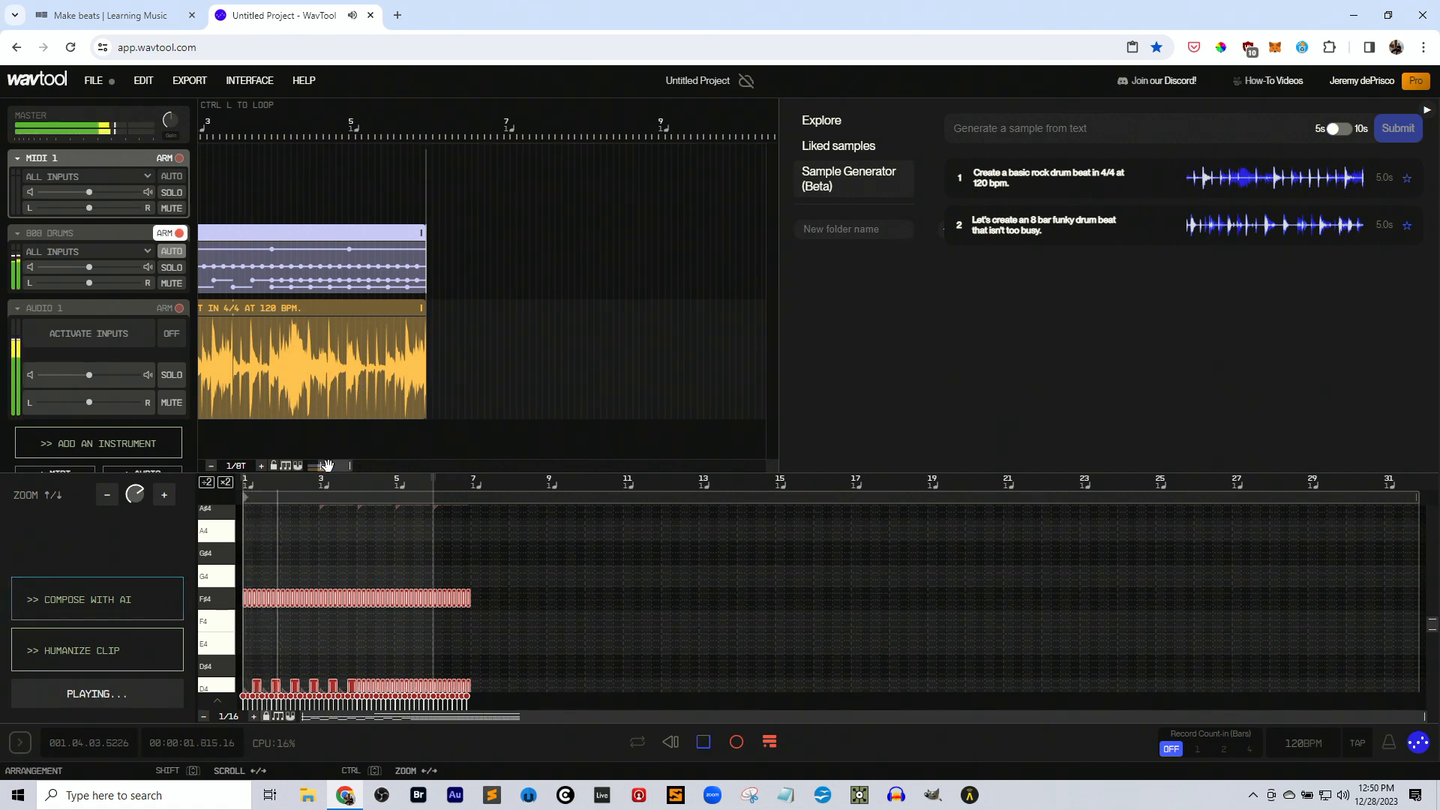
pyautogui.moveTo(330, 465); pyautogui.dragTo(292, 461)
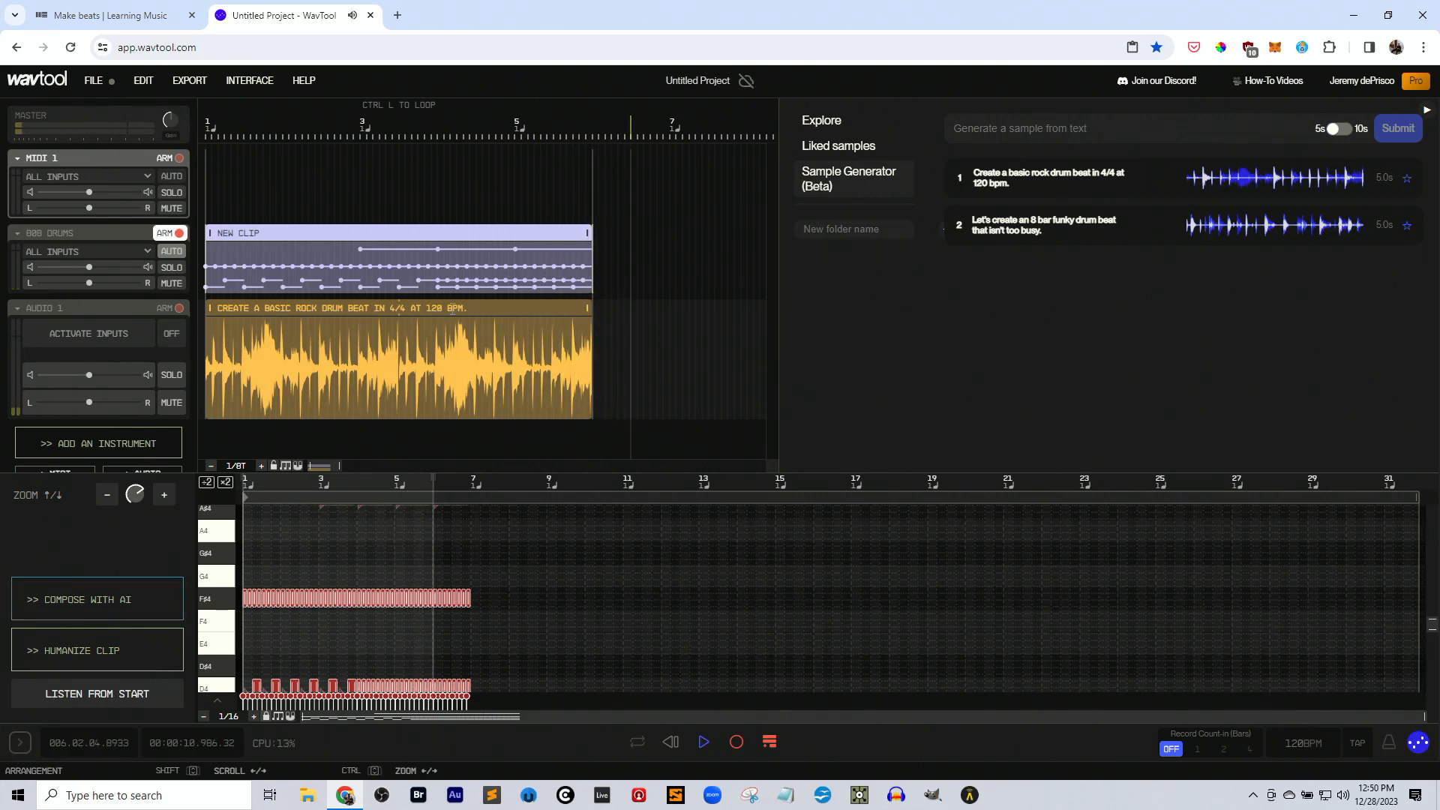
# Duplicate the rock drum beat clip and the 808 Drums clip so the copies start at bar 6.
pyautogui.click(487, 311)
pyautogui.hotkey('ctrl', 'd')
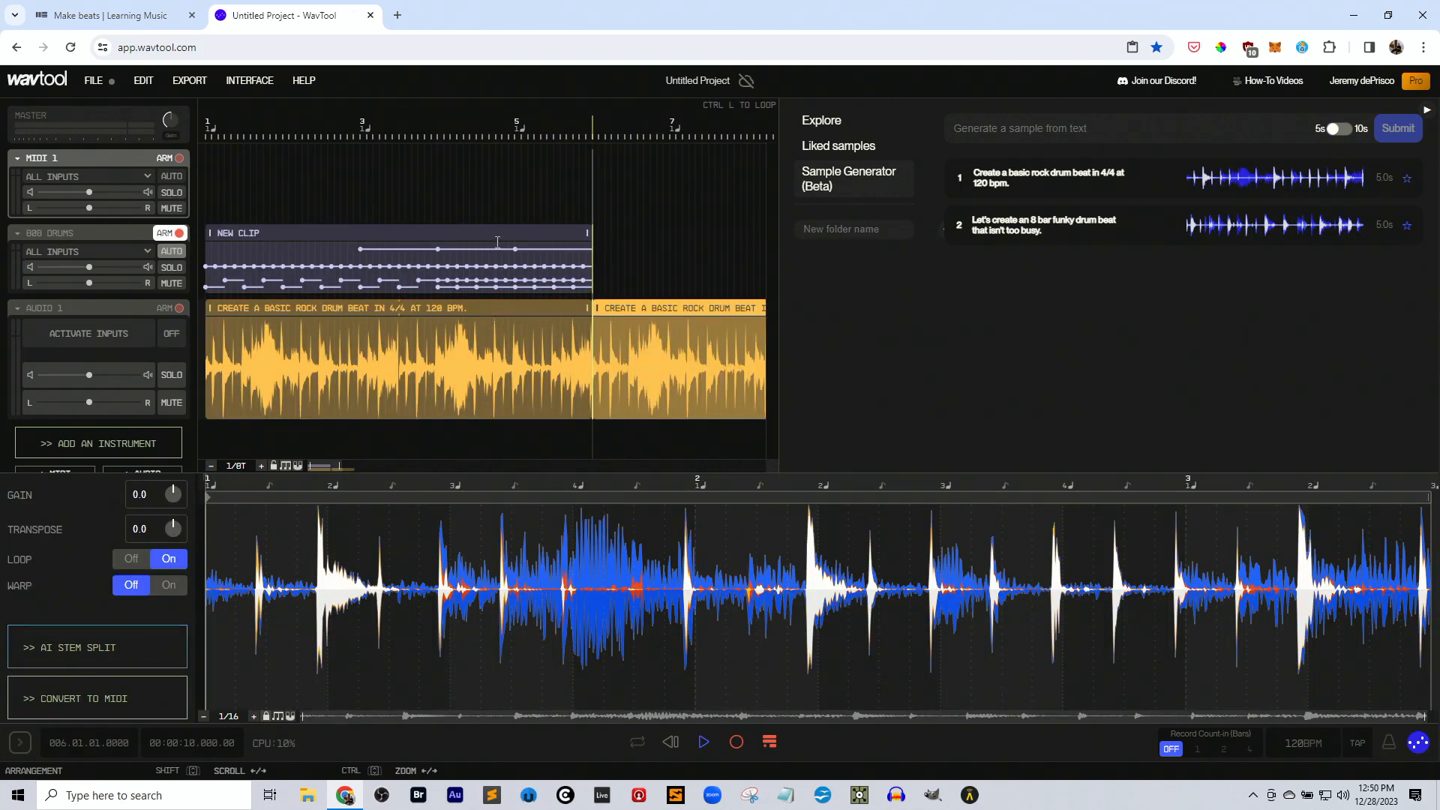
pyautogui.click(501, 234)
pyautogui.hotkey('ctrl', 'd')
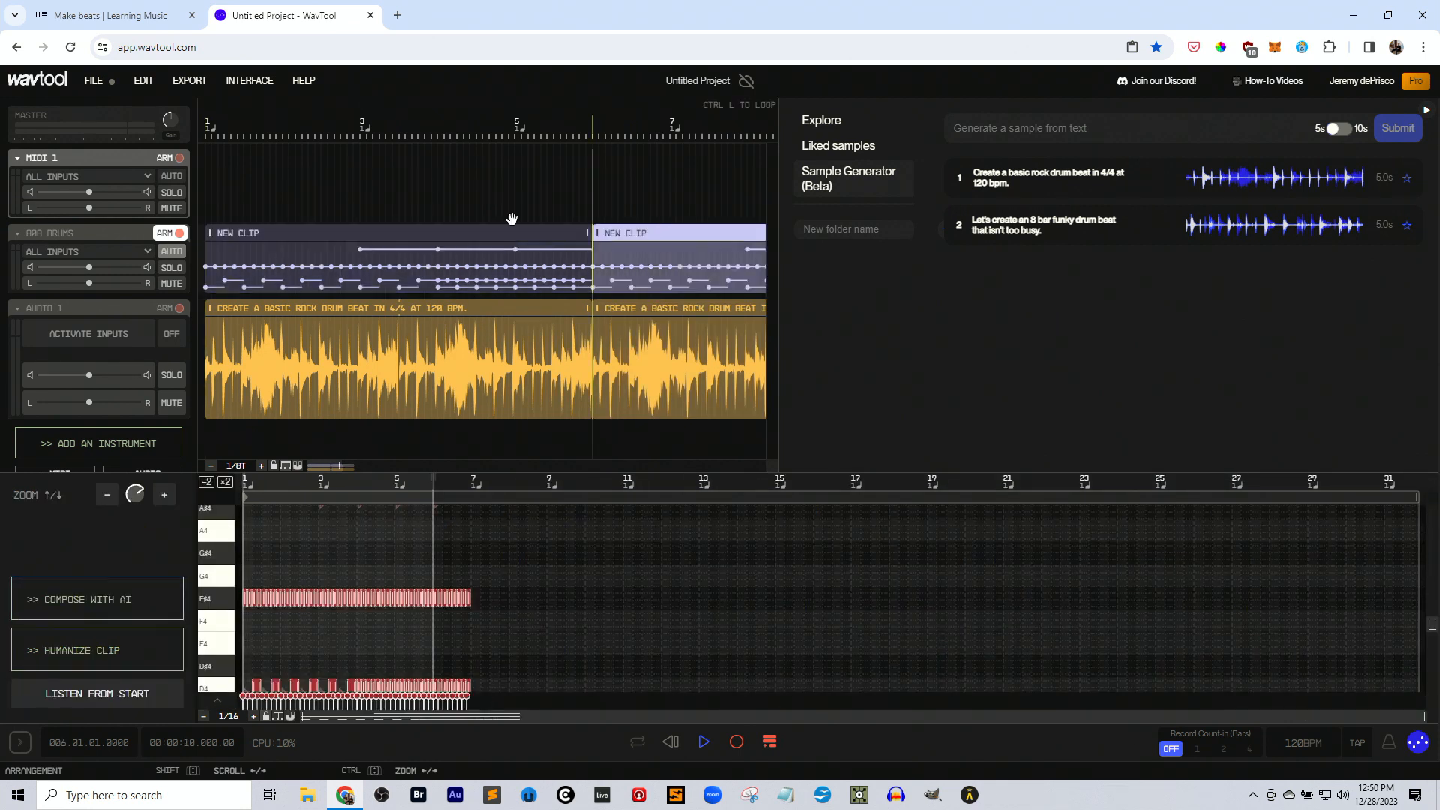
# Play the arrangement from about bar 5 to hear the transition into the duplicated clips.
pyautogui.click(523, 180)
pyautogui.press('space')
pyautogui.press('space')
pyautogui.press('space')
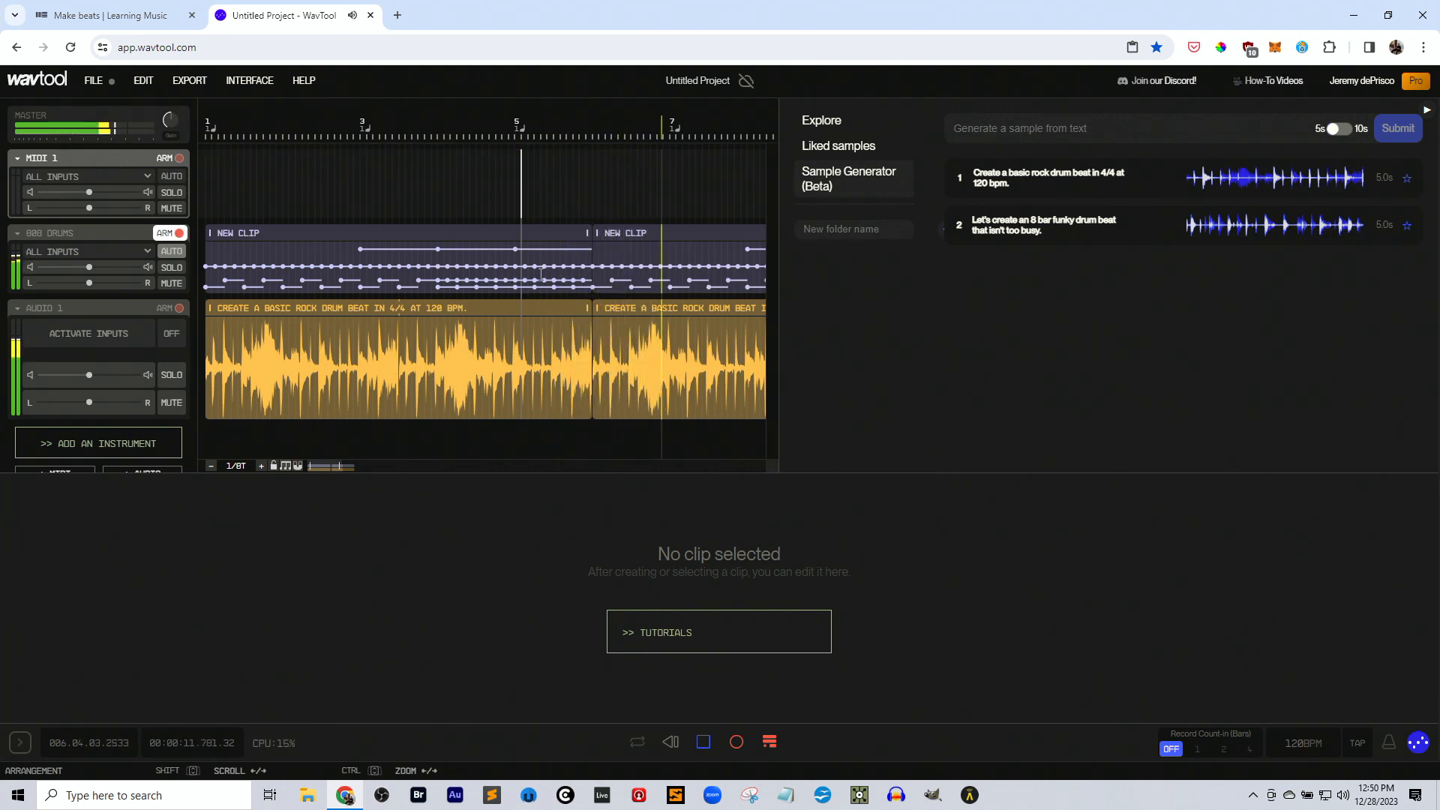
pyautogui.press('space')
pyautogui.scroll(-1, 517, 270)
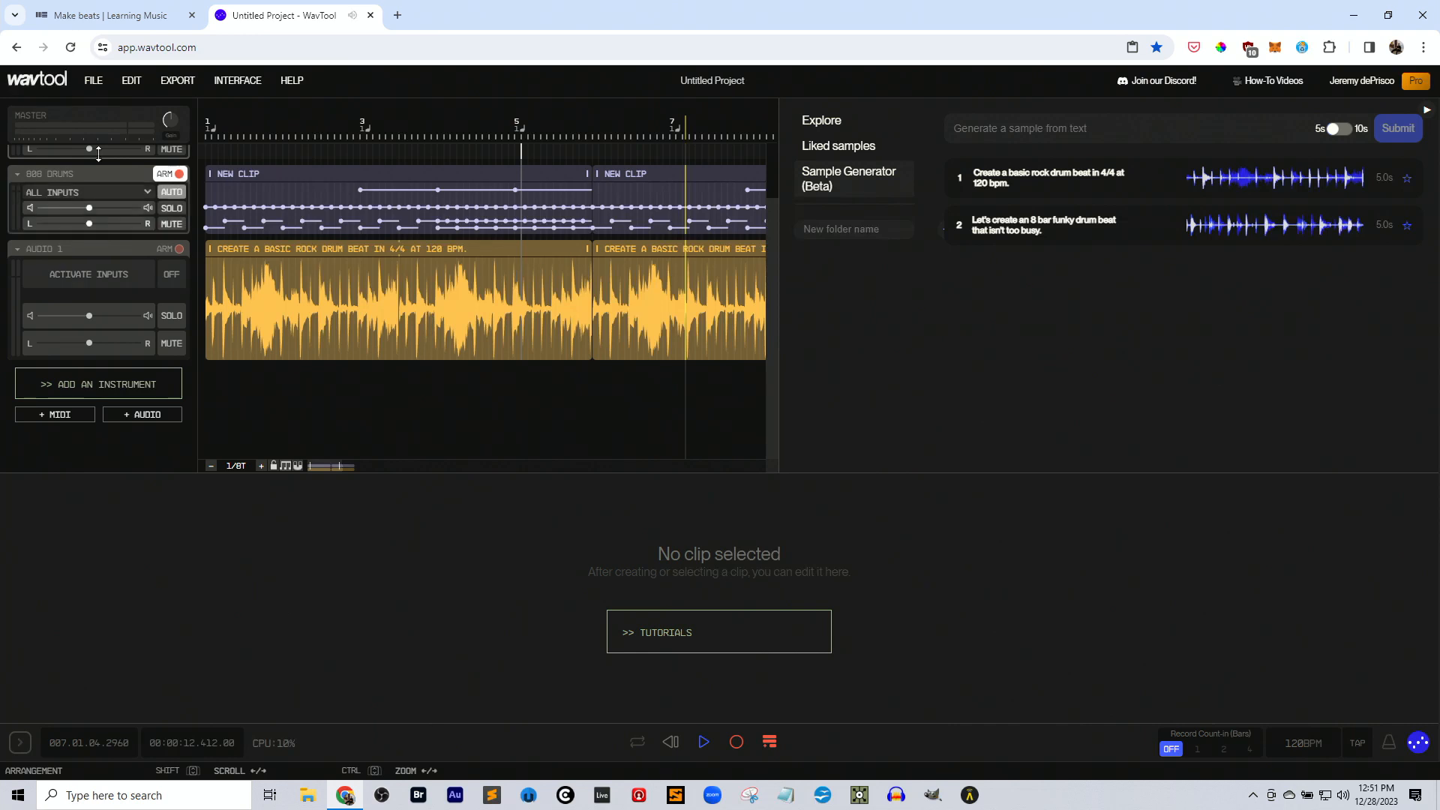
pyautogui.click(96, 82)
pyautogui.click(152, 275)
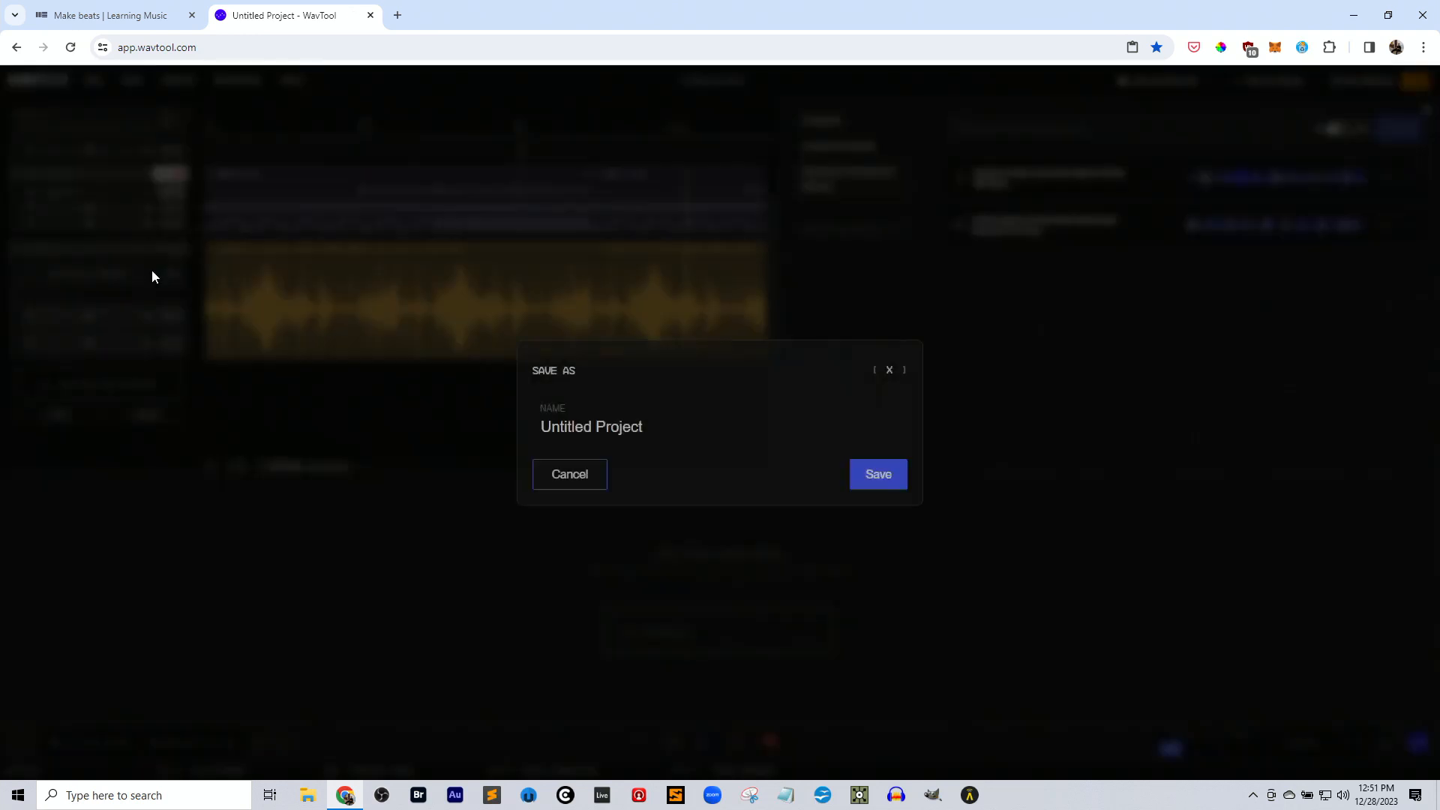
pyautogui.click(615, 435)
pyautogui.moveTo(644, 428); pyautogui.dragTo(505, 421)
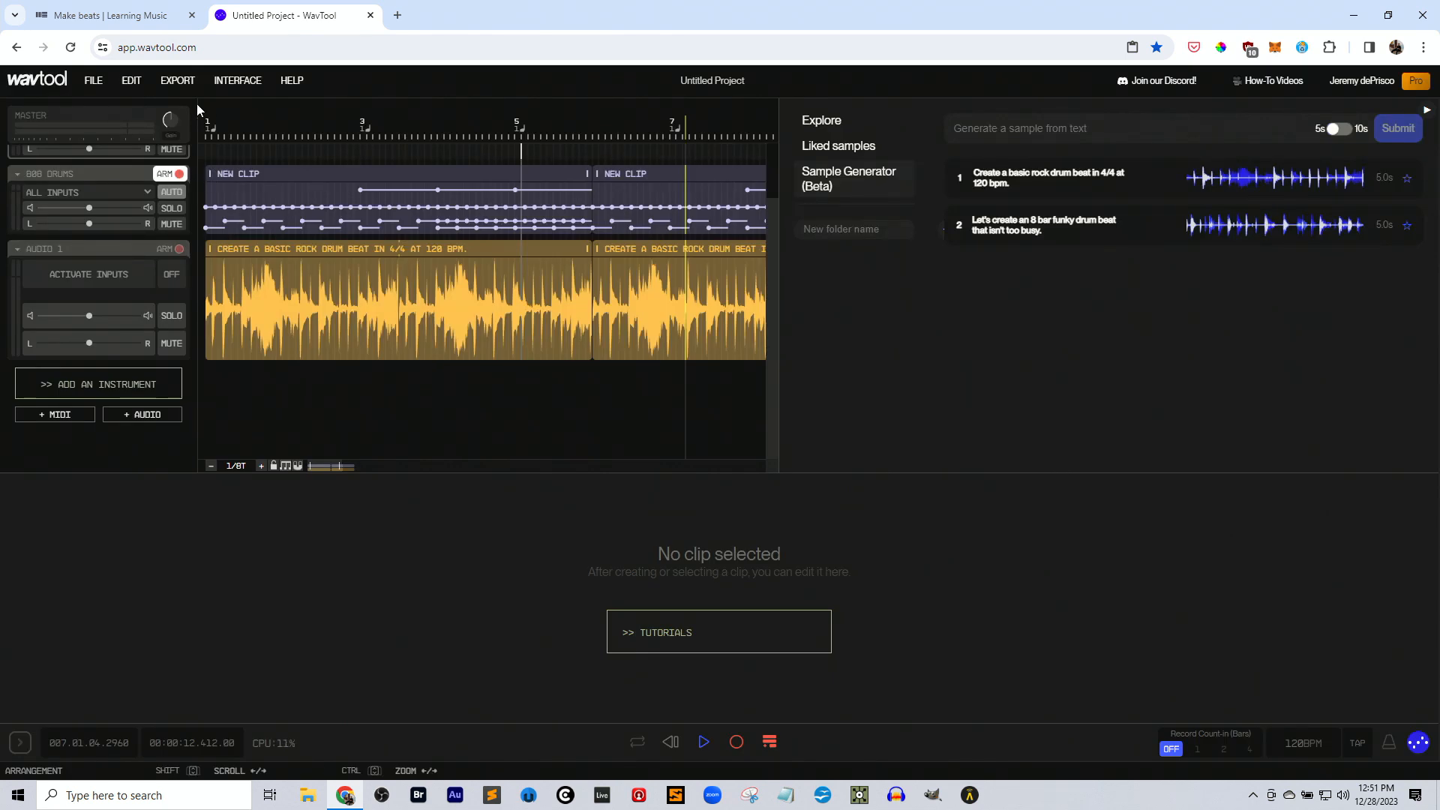
# Save the project under the name "Create New Audio Loops".
pyautogui.click(94, 81)
pyautogui.click(178, 278)
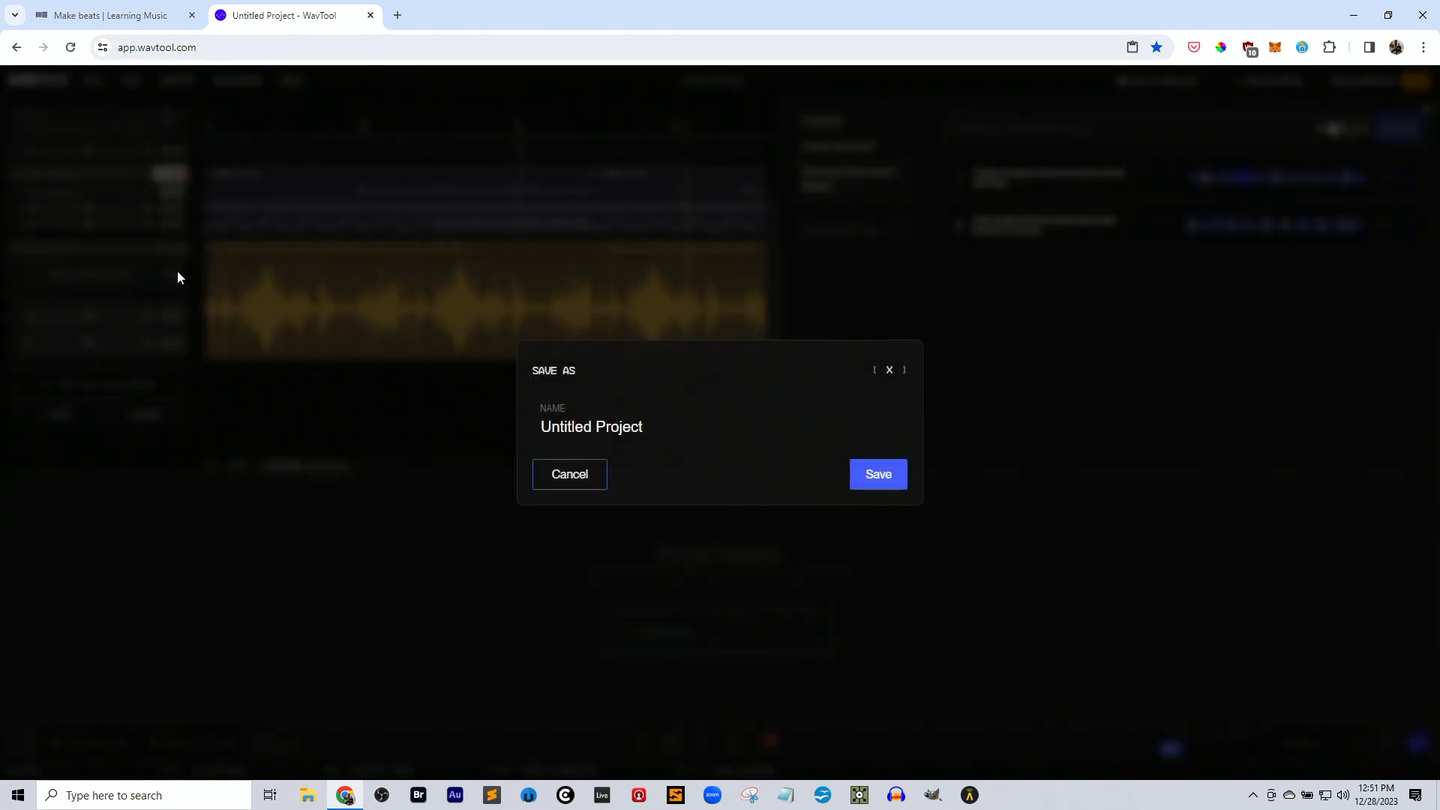
pyautogui.click(598, 426)
pyautogui.moveTo(644, 425); pyautogui.dragTo(572, 416)
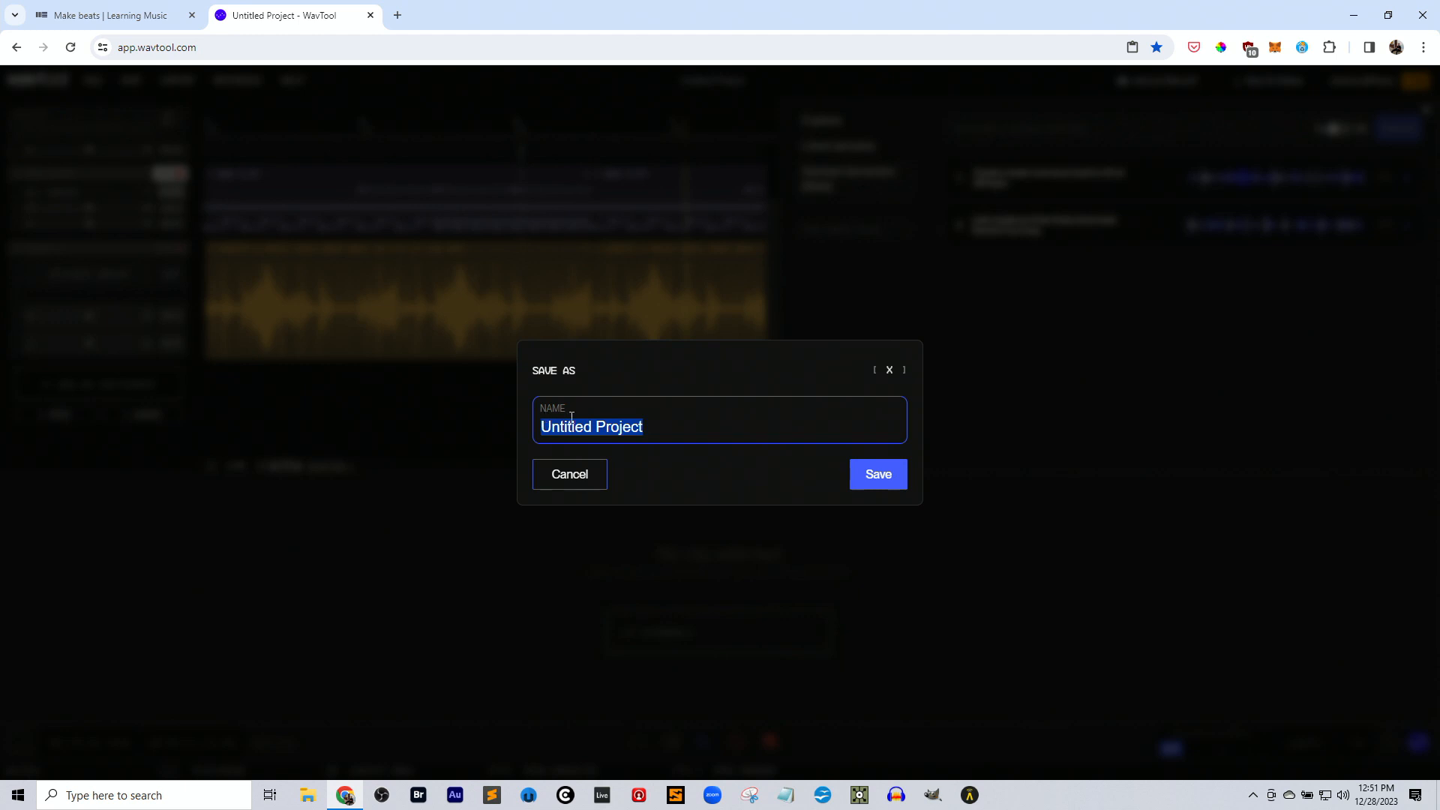
pyautogui.press('BackSpace')
pyautogui.write('Crea')
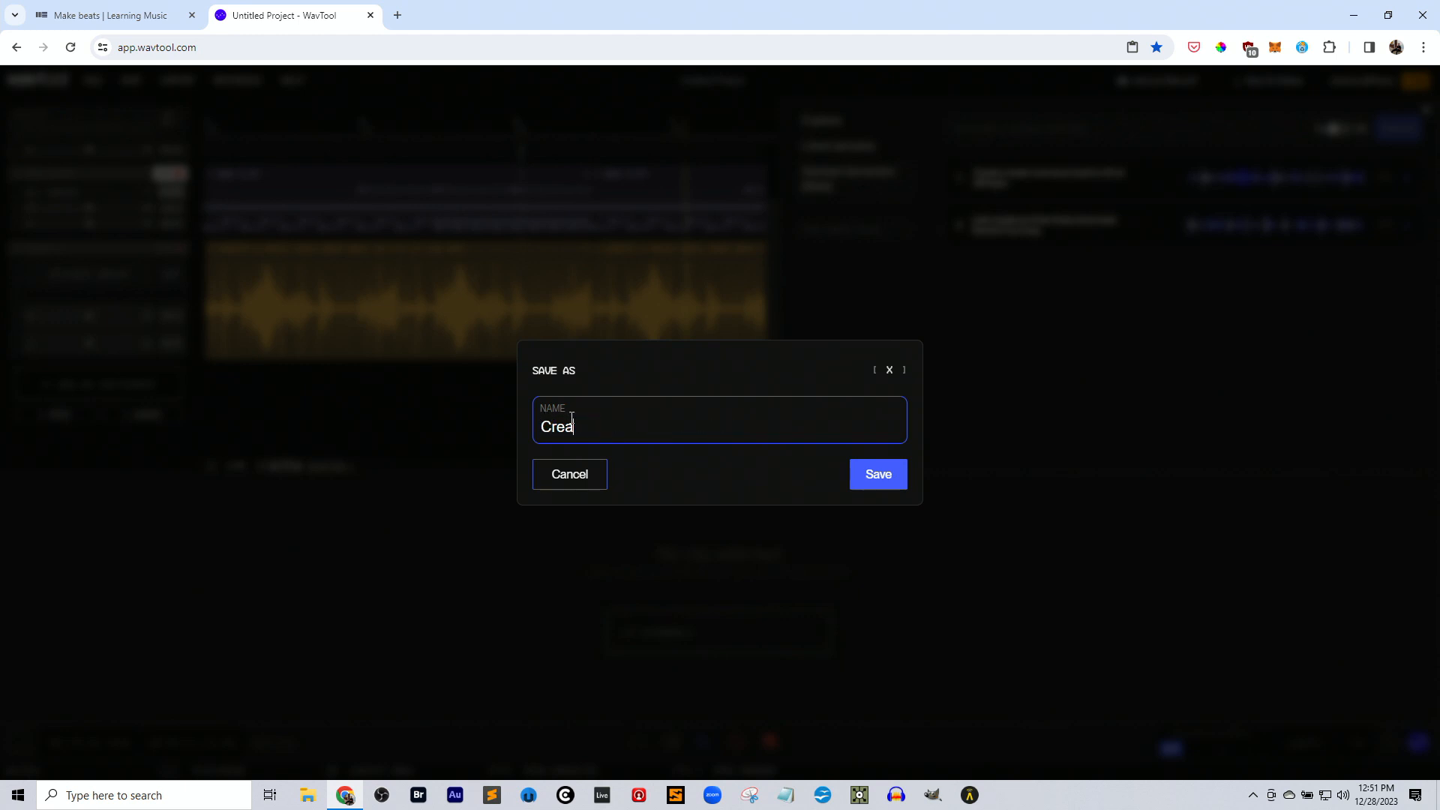
pyautogui.write('t')
pyautogui.press('BackSpace')
pyautogui.write('e New Audio Loops')
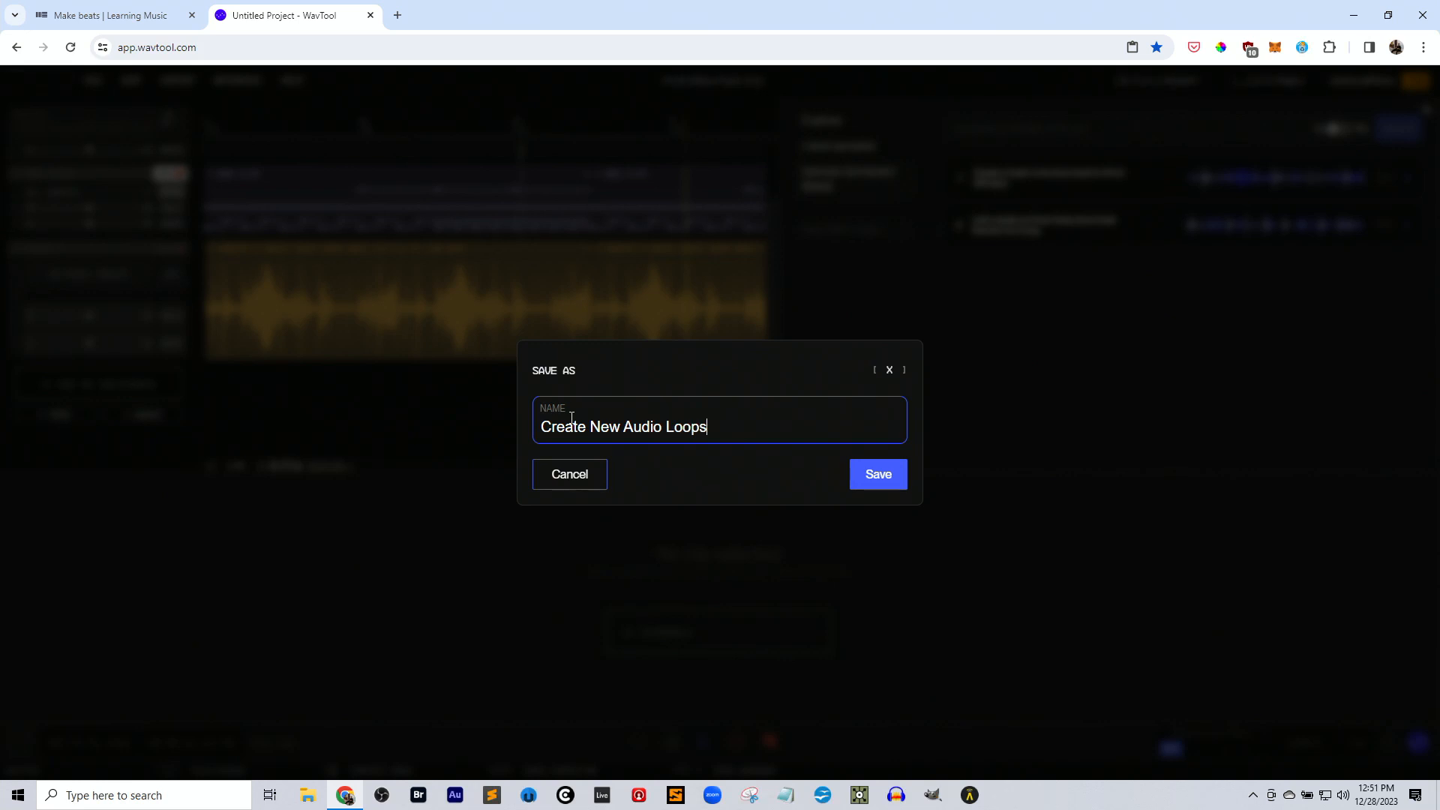
pyautogui.press('Return')
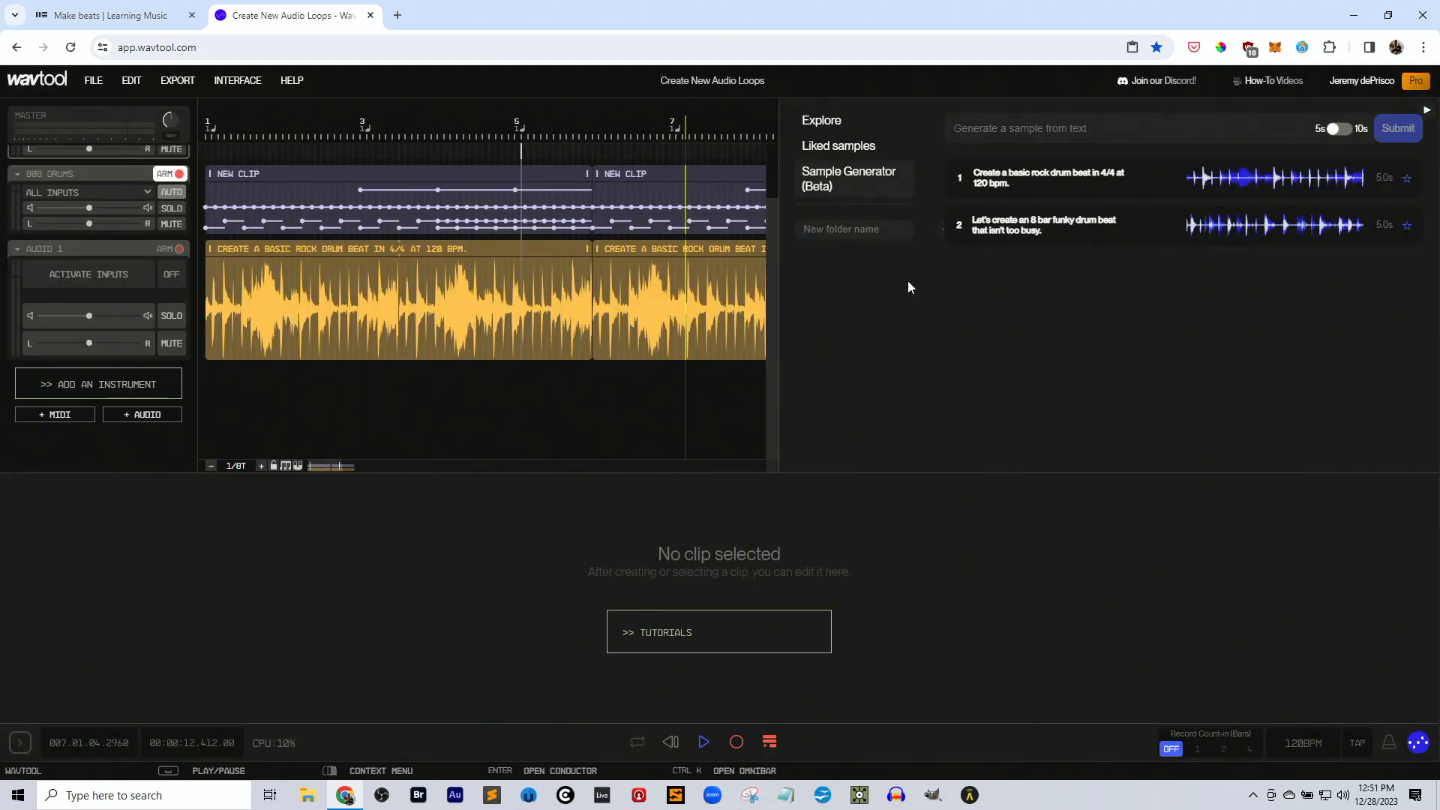
# Generate a 5-second sample from the prompt "Create a bass riff to do with our current 120 bpm grove." and reject it.
pyautogui.click(972, 126)
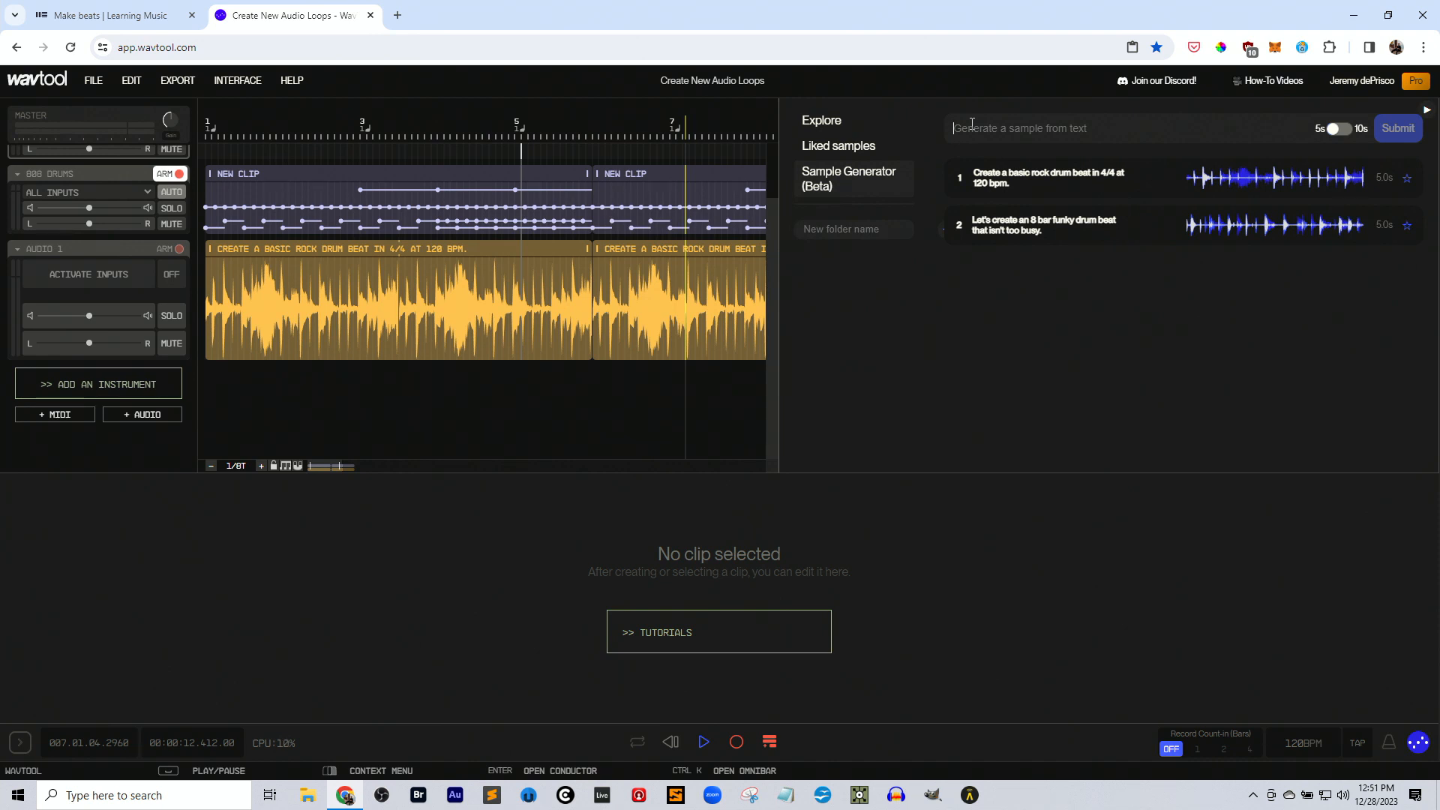
pyautogui.write('Cre')
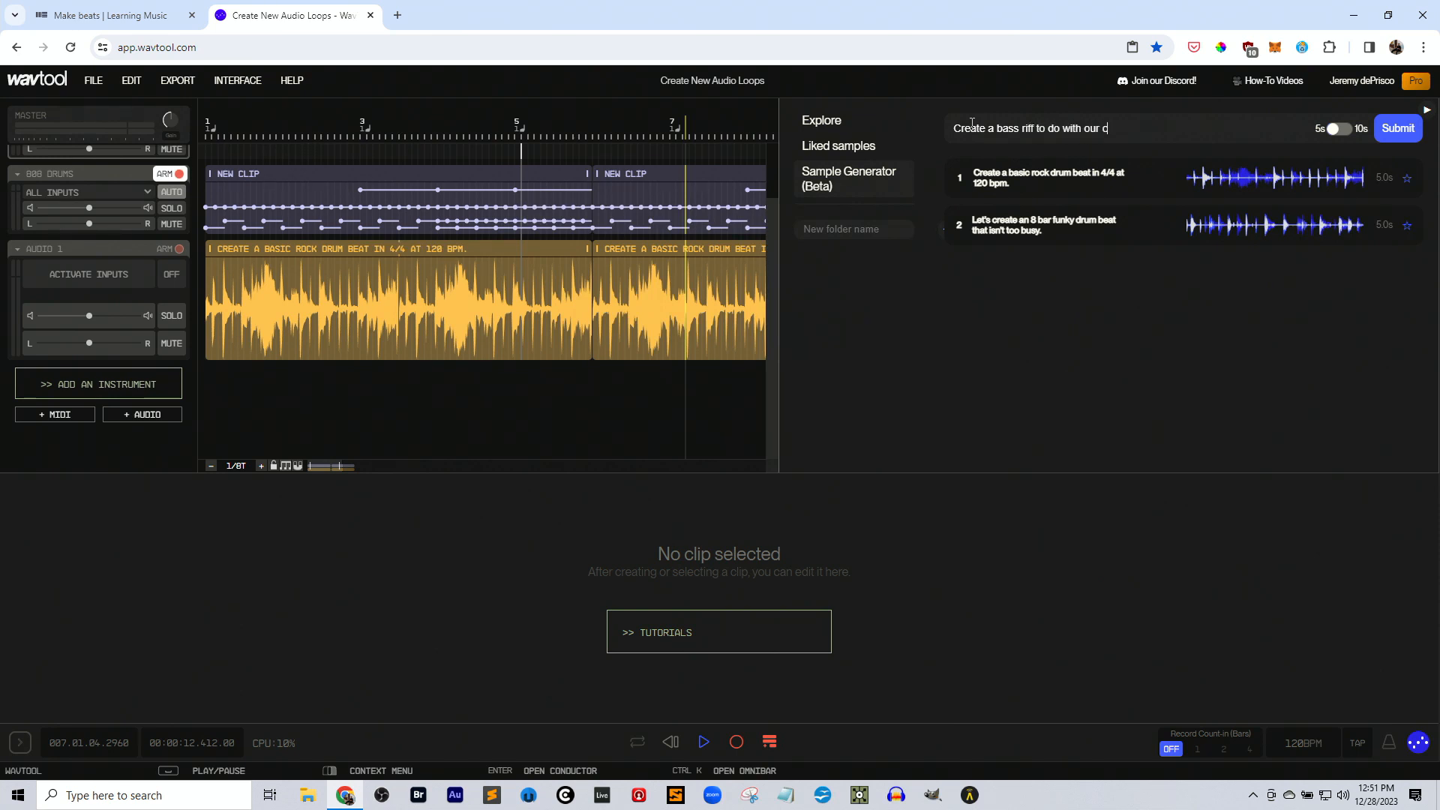
pyautogui.write('12')
pyautogui.write('0 bopm')
pyautogui.press('BackSpace')
pyautogui.press('BackSpace')
pyautogui.press('BackSpace')
pyautogui.write('pm grove.')
pyautogui.press('Return')
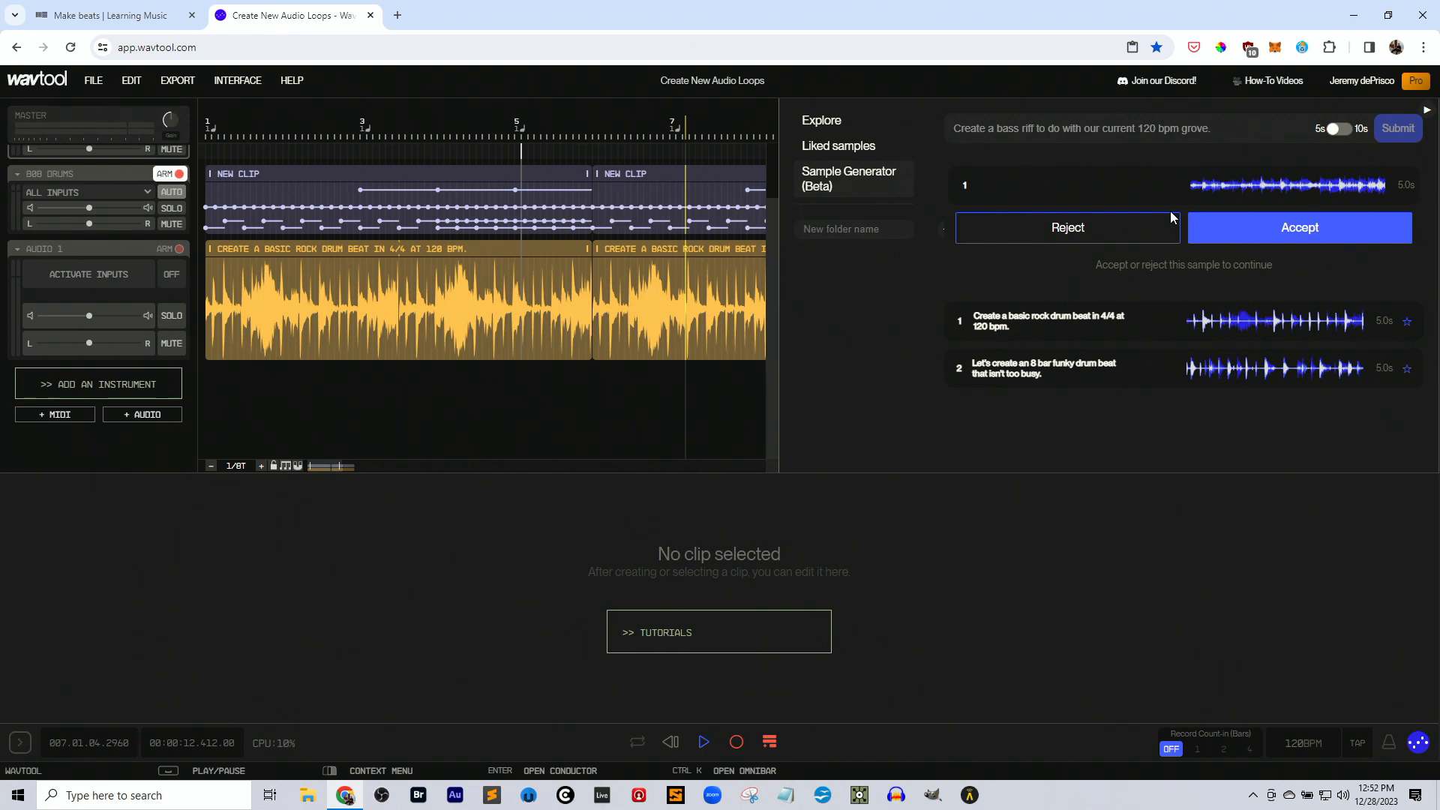
pyautogui.click(1021, 232)
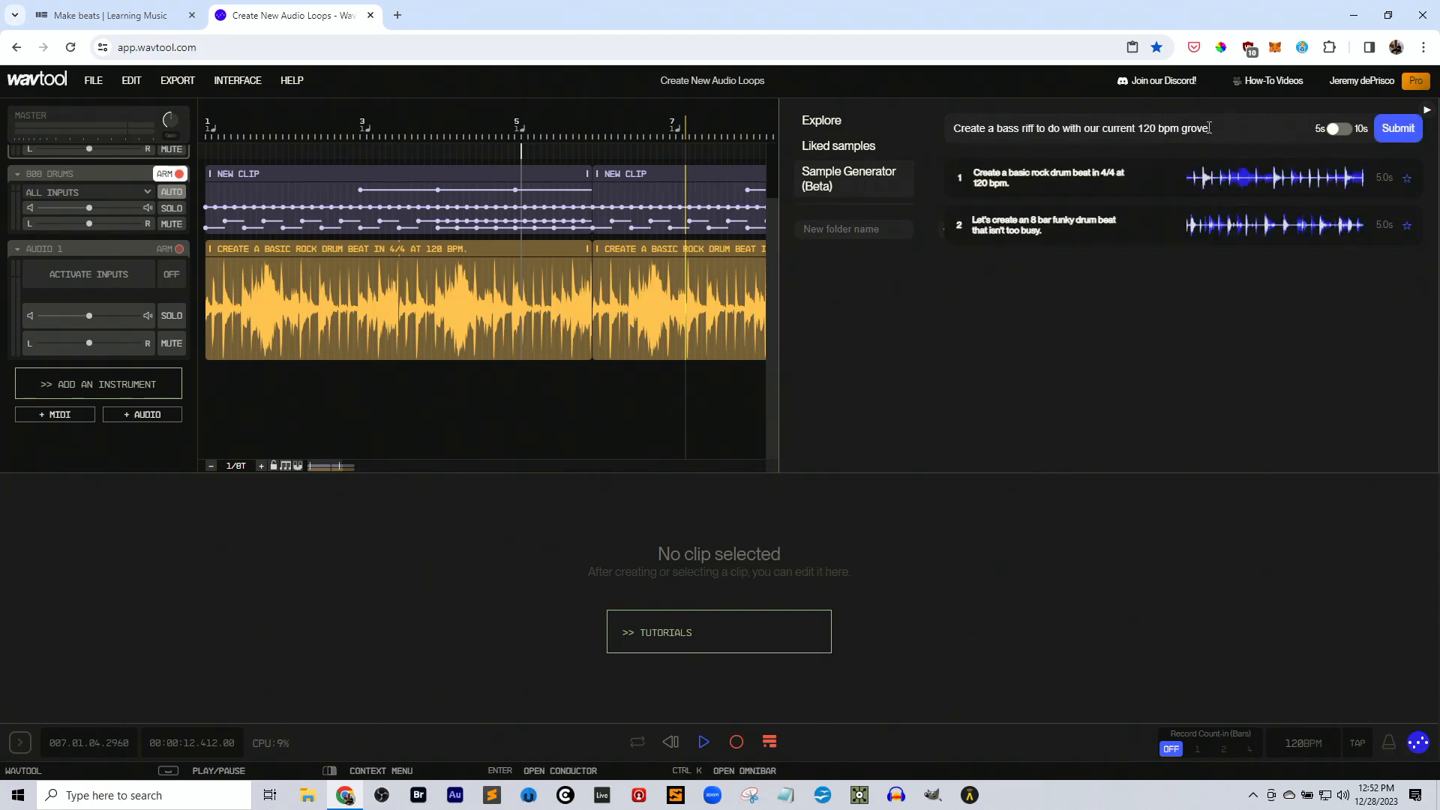
# Revise the prompt to "Create a solo bass riff to do with our current 120 bpm groove.", generate the sample and accept it.
pyautogui.write('o')
pyautogui.write('solo')
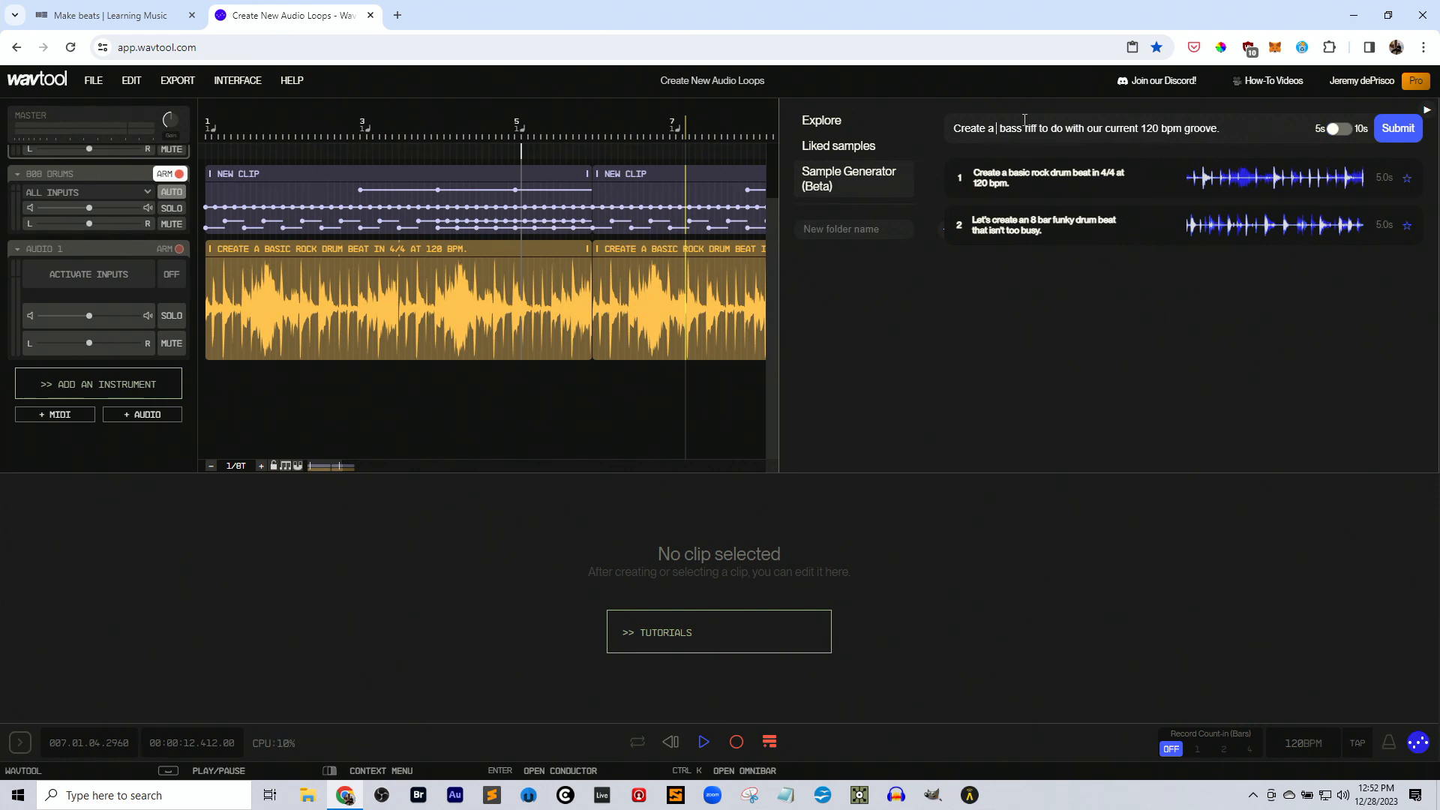
pyautogui.click(1412, 128)
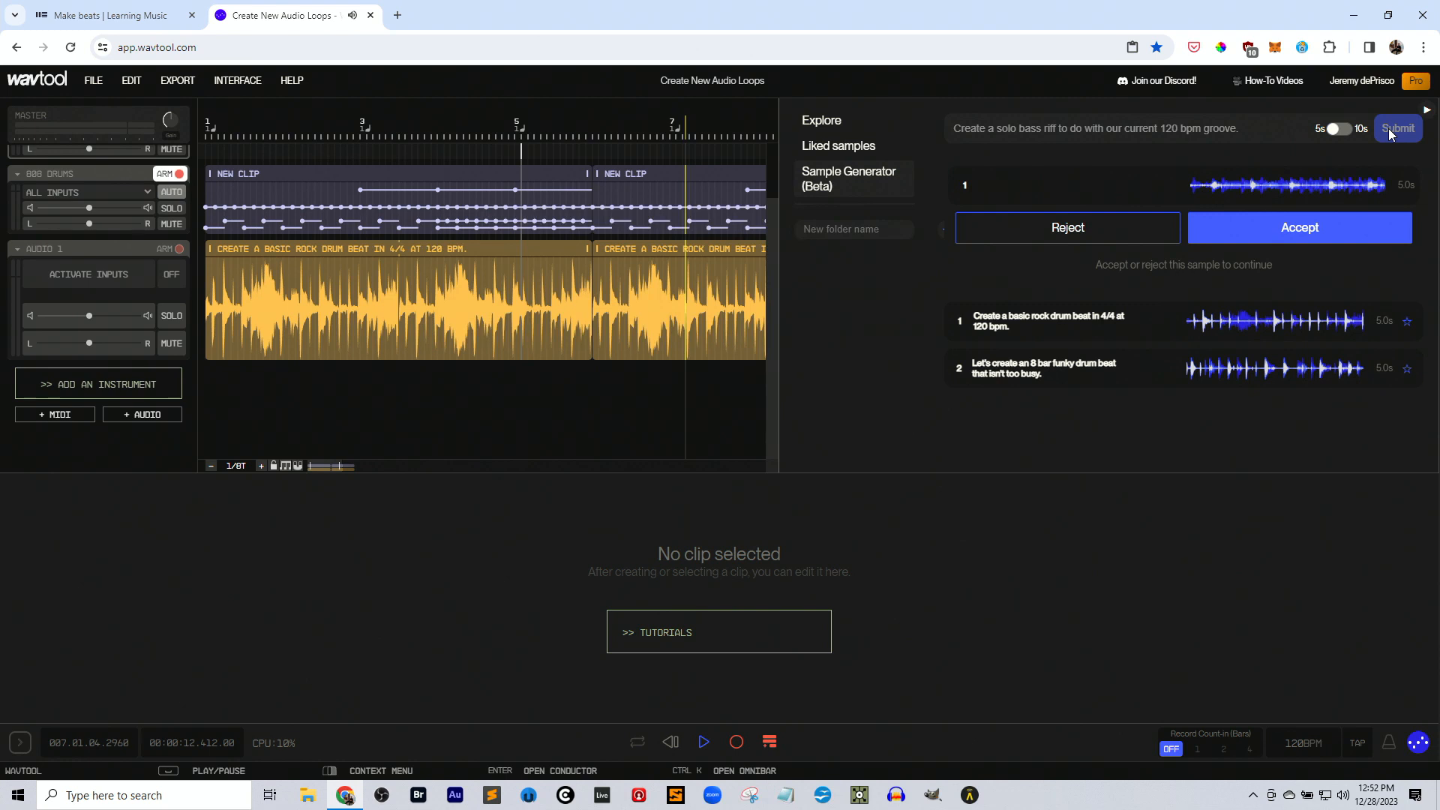
pyautogui.click(1252, 242)
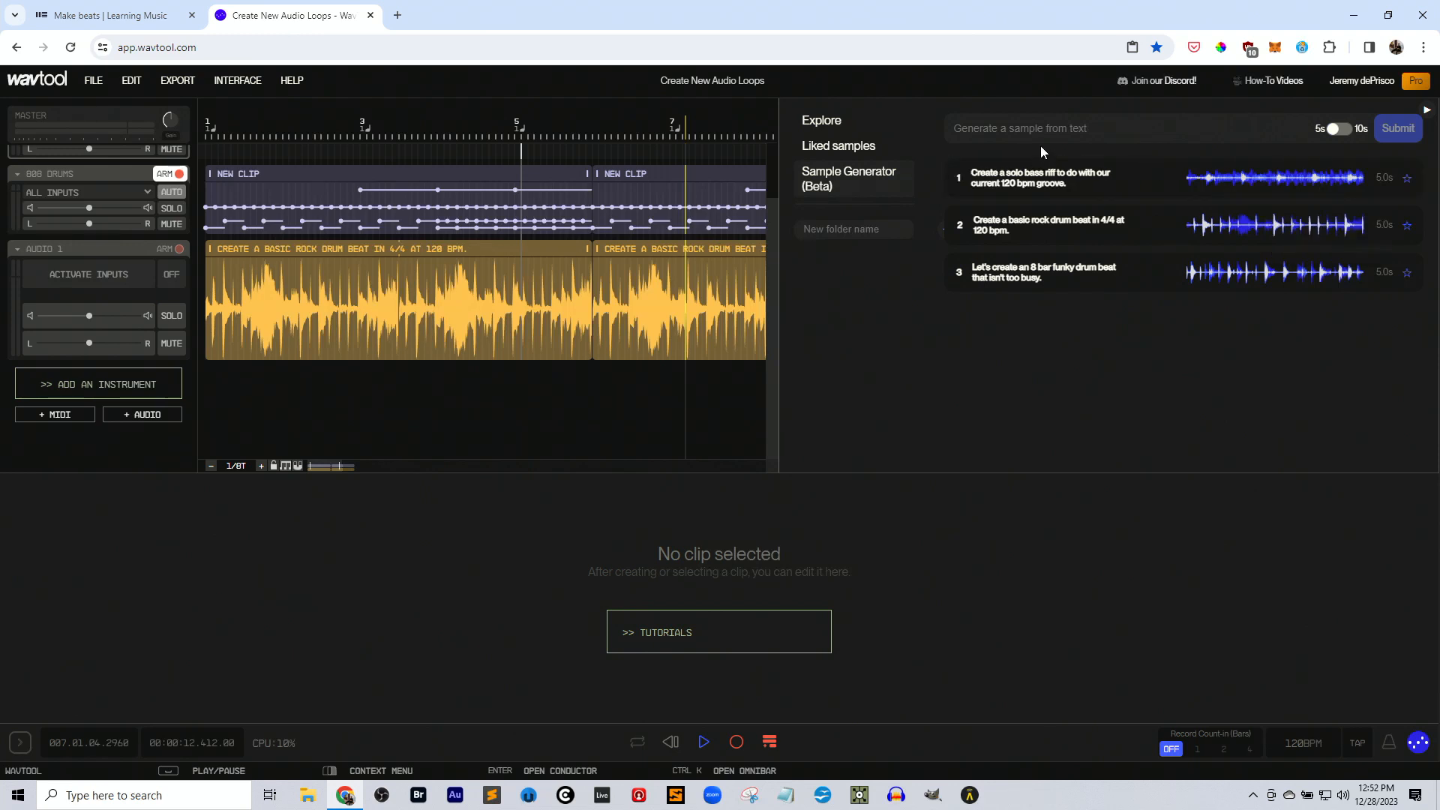
pyautogui.click(1012, 133)
pyautogui.click(817, 129)
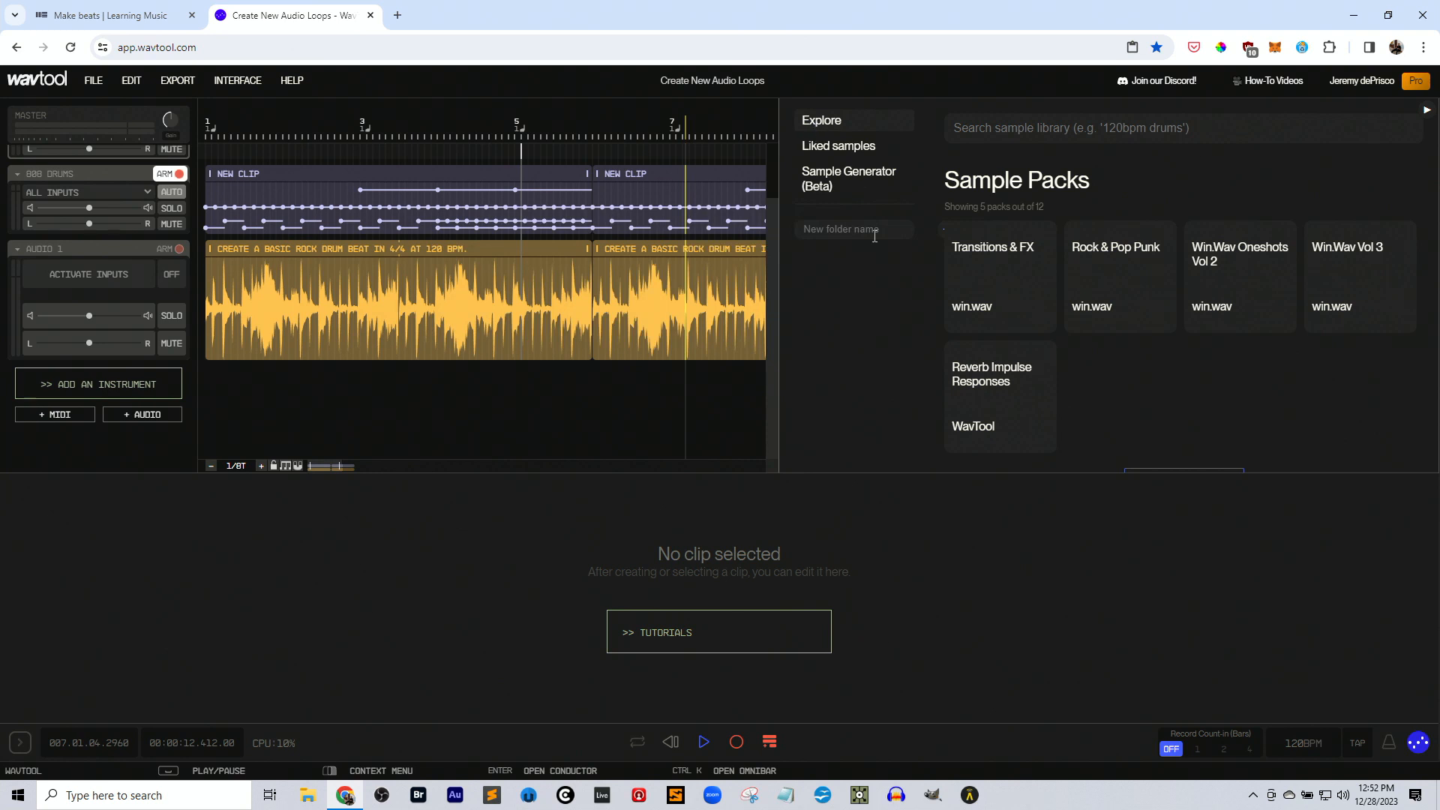
pyautogui.click(848, 178)
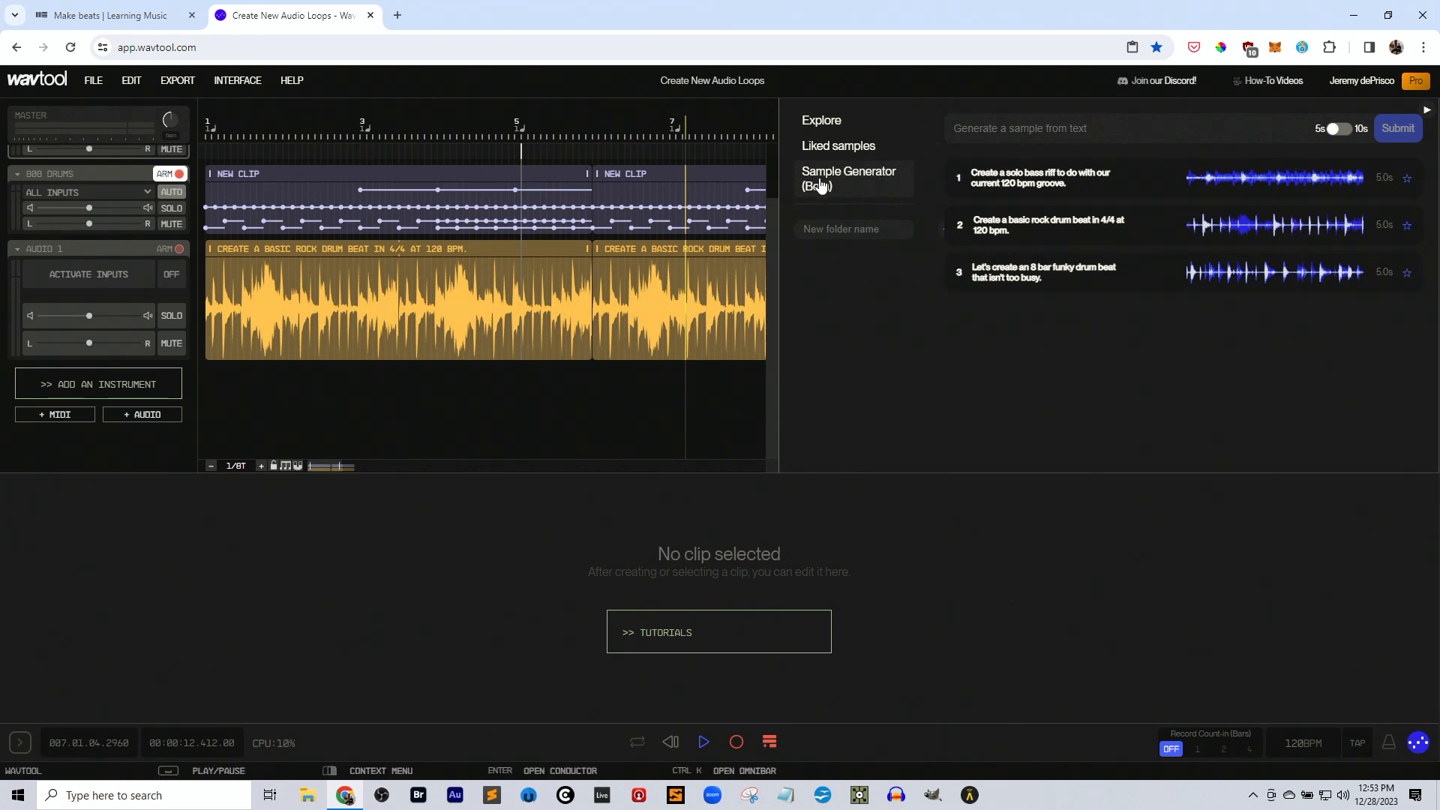
# Preview the Crash Roll, Smooth Transition and Spashy Crashy Impact samples in the Transitions & FX sample pack.
pyautogui.click(831, 122)
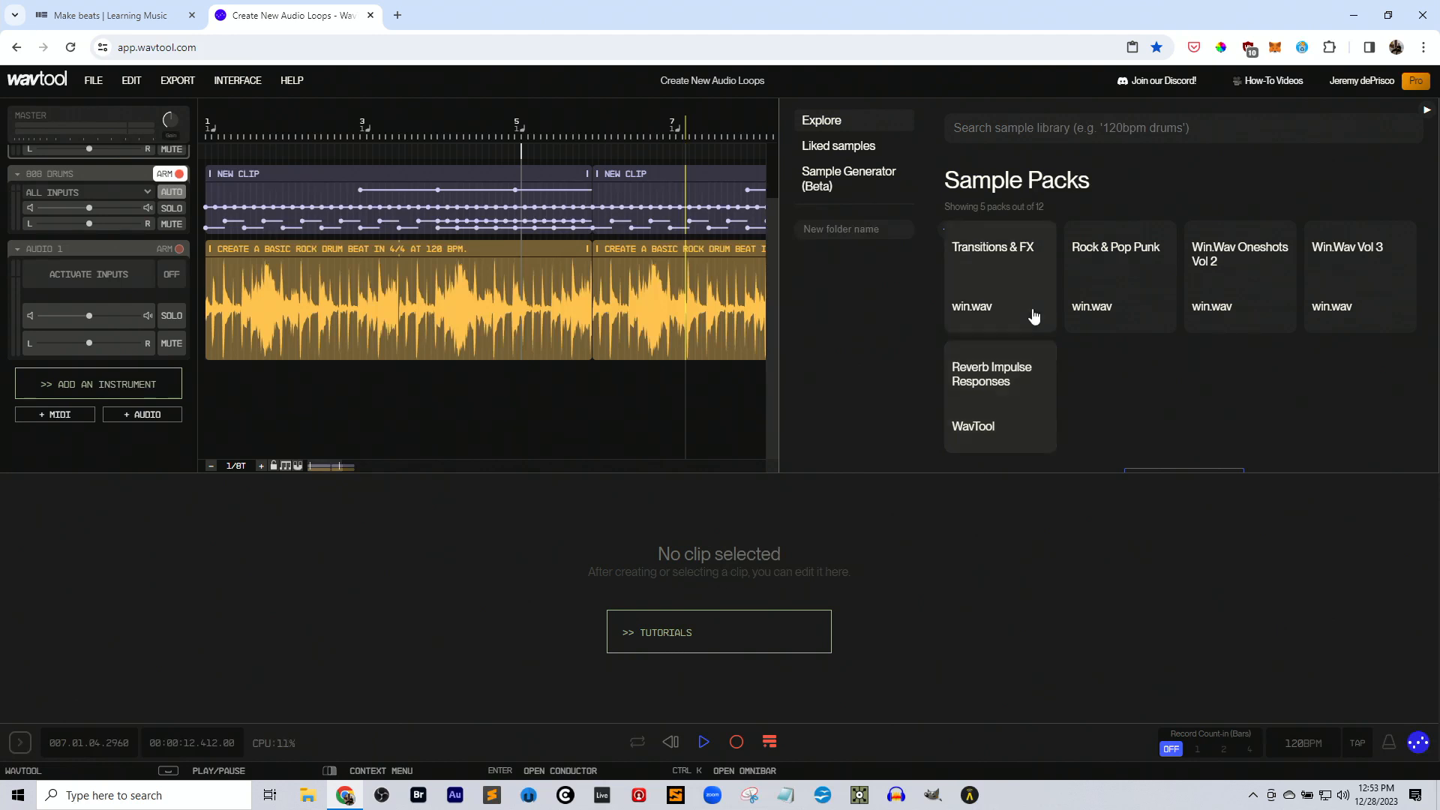
pyautogui.click(1000, 276)
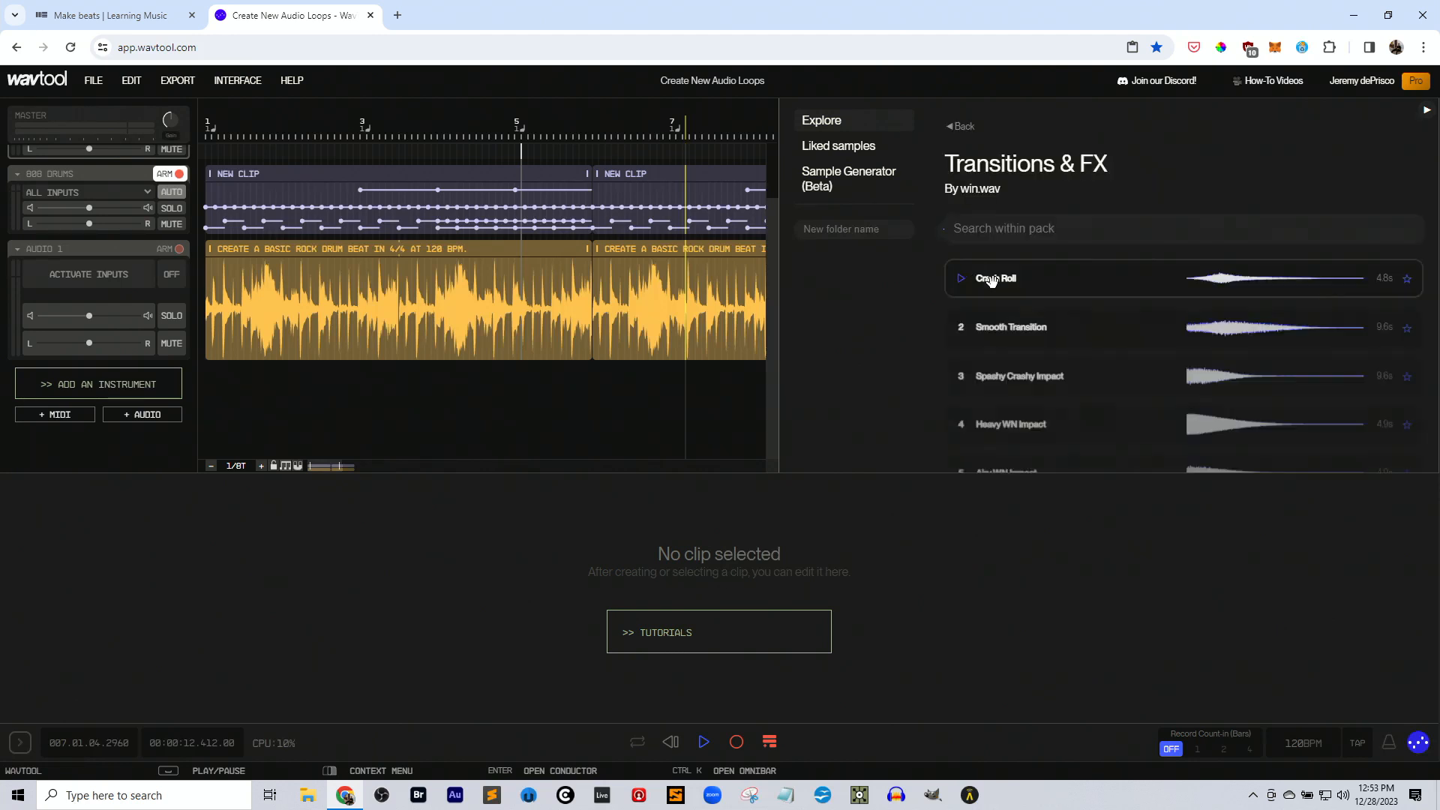
pyautogui.click(1258, 282)
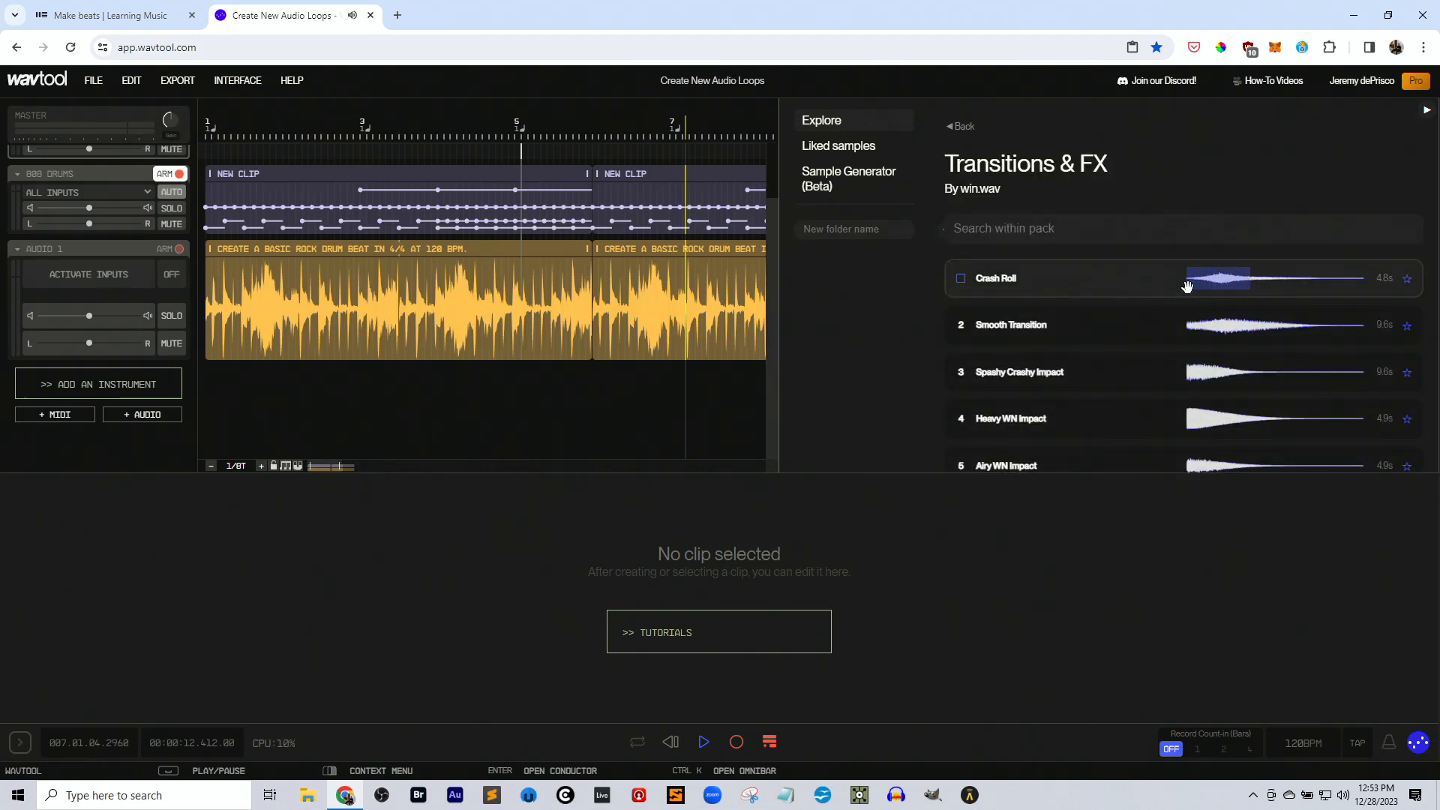
pyautogui.click(1214, 333)
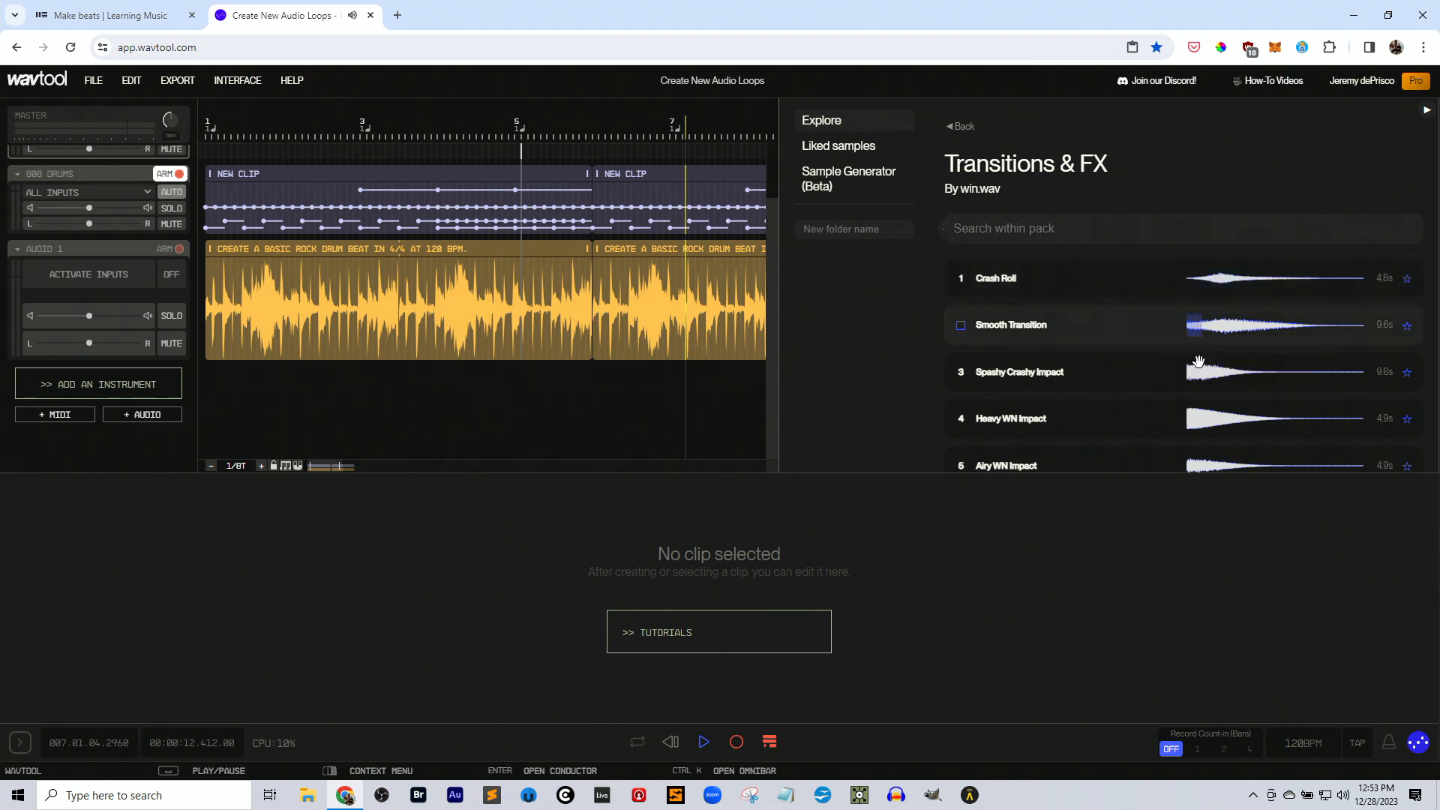
pyautogui.click(1182, 382)
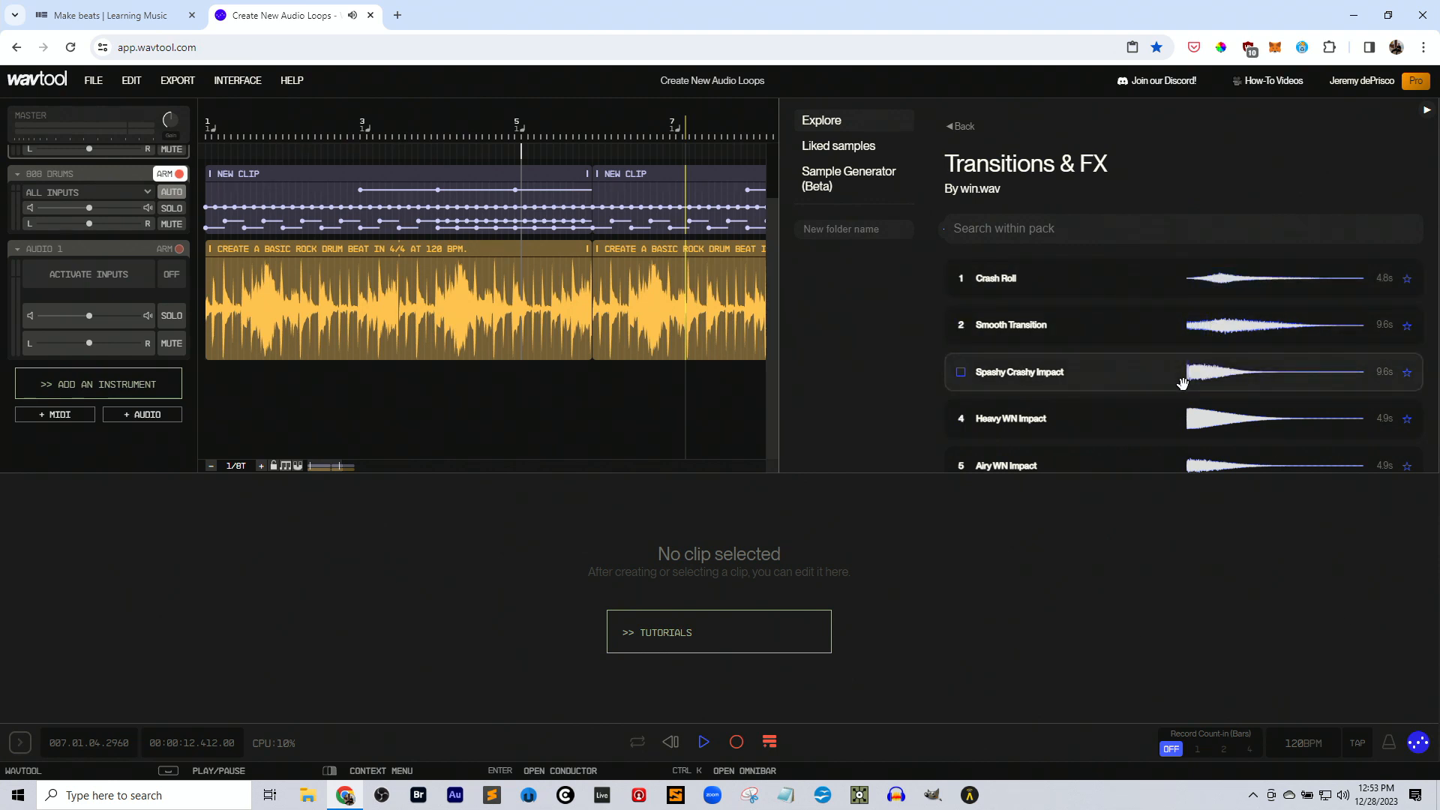
# Place the Crash Roll sample on a new audio track at bar 1 and play it with the drum clips.
pyautogui.click(1176, 282)
pyautogui.click(1203, 278)
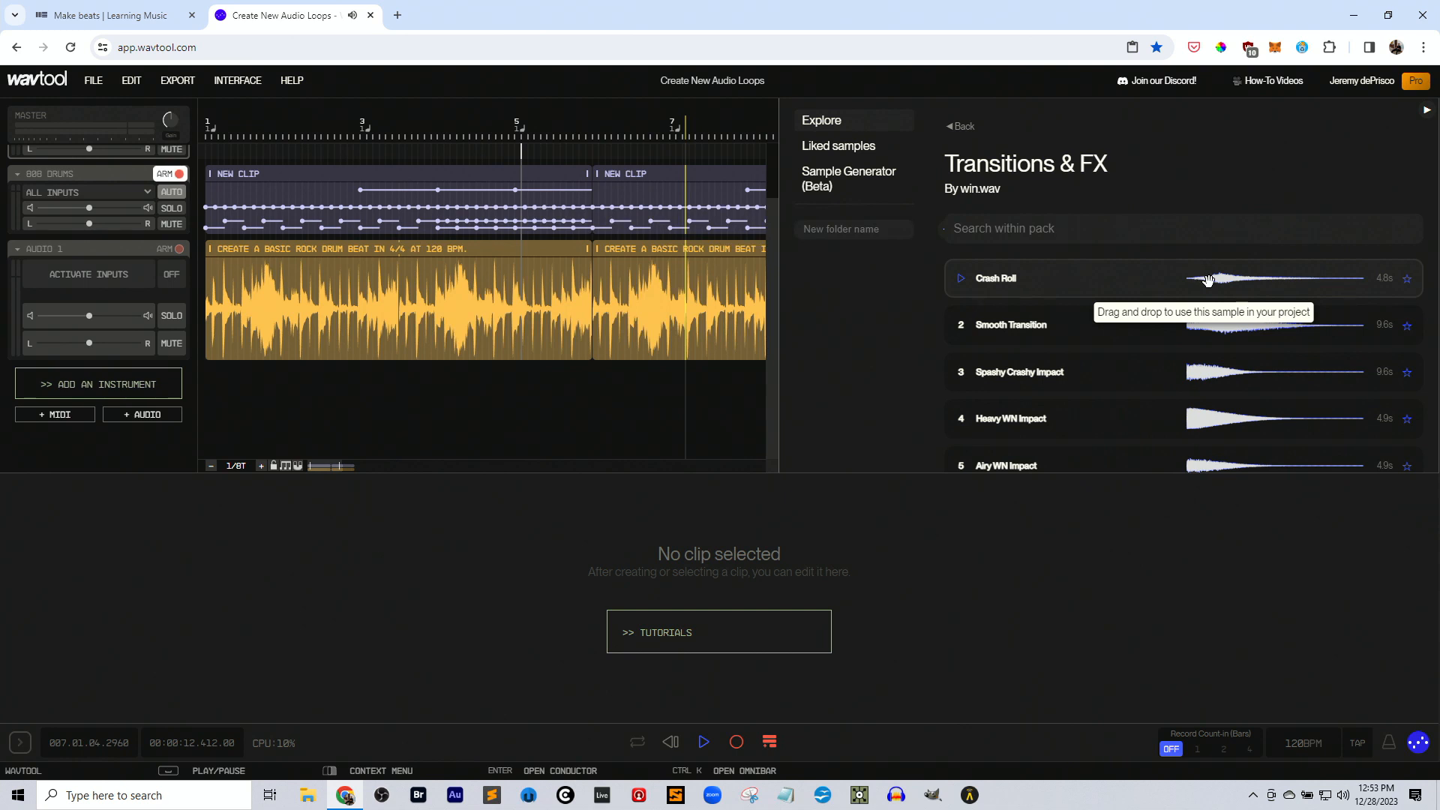
pyautogui.moveTo(1210, 279); pyautogui.dragTo(251, 389)
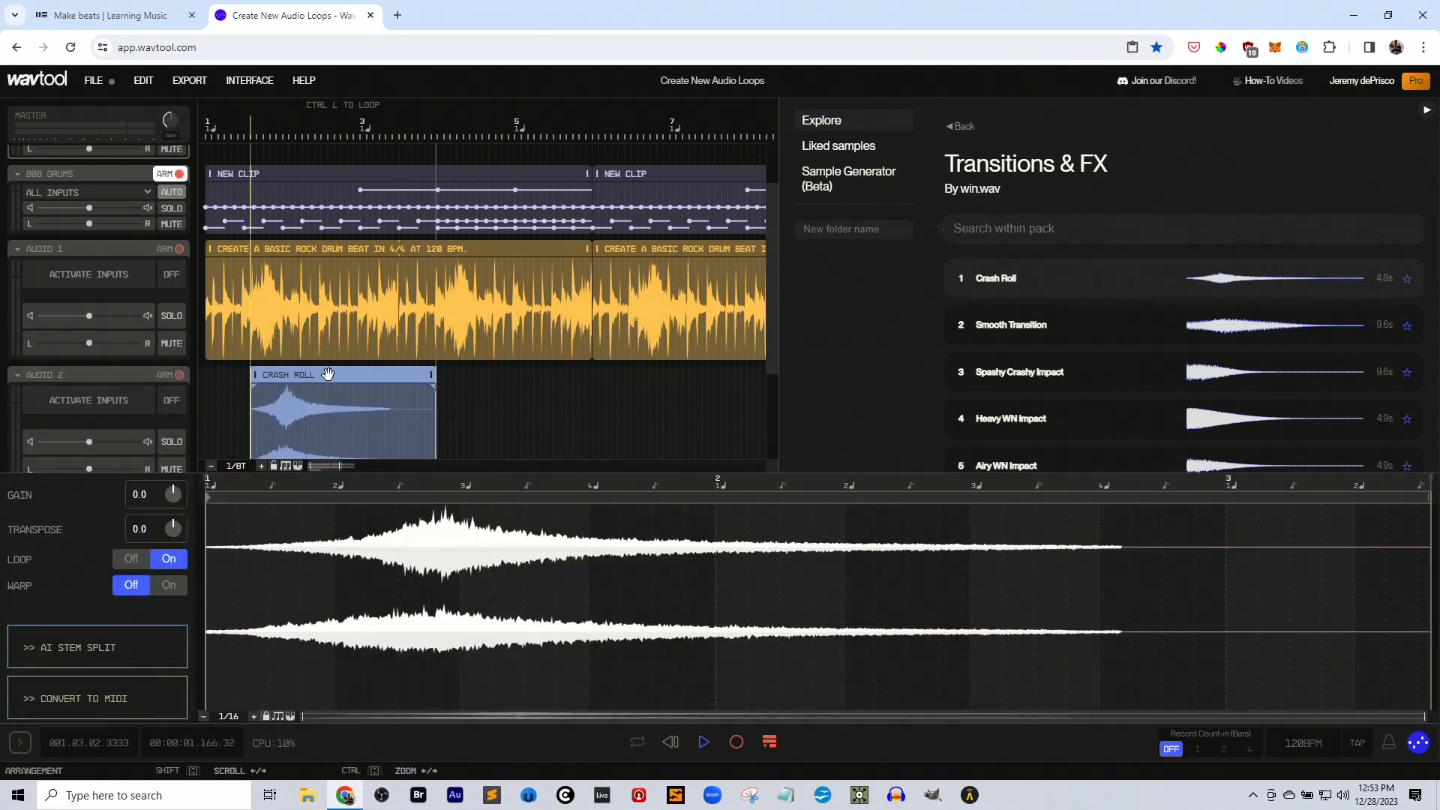
pyautogui.press('space')
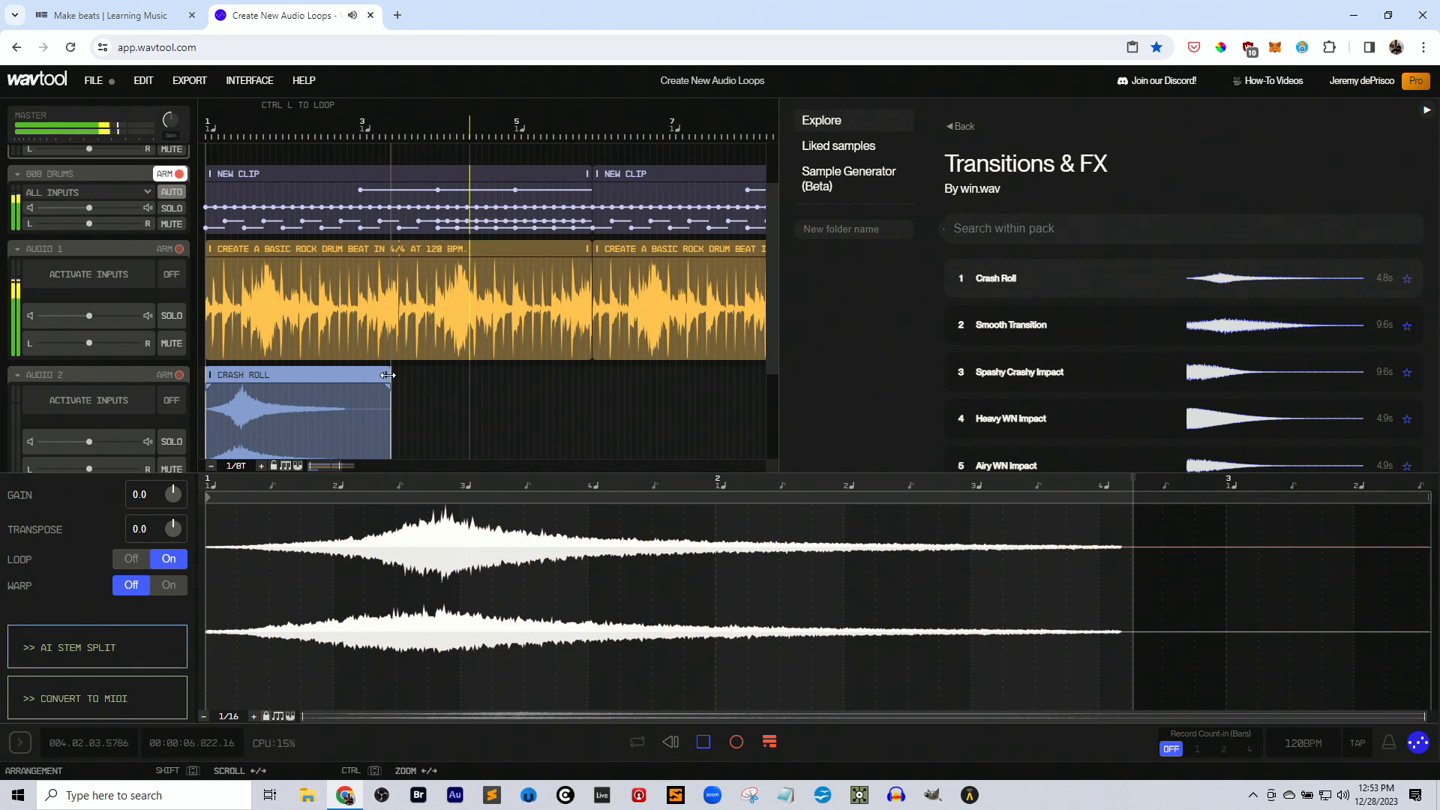
# Preview the Heavy WN Impact and Airy WN Impact samples over the playing arrangement and stop playback.
pyautogui.scroll(-1, 1237, 417)
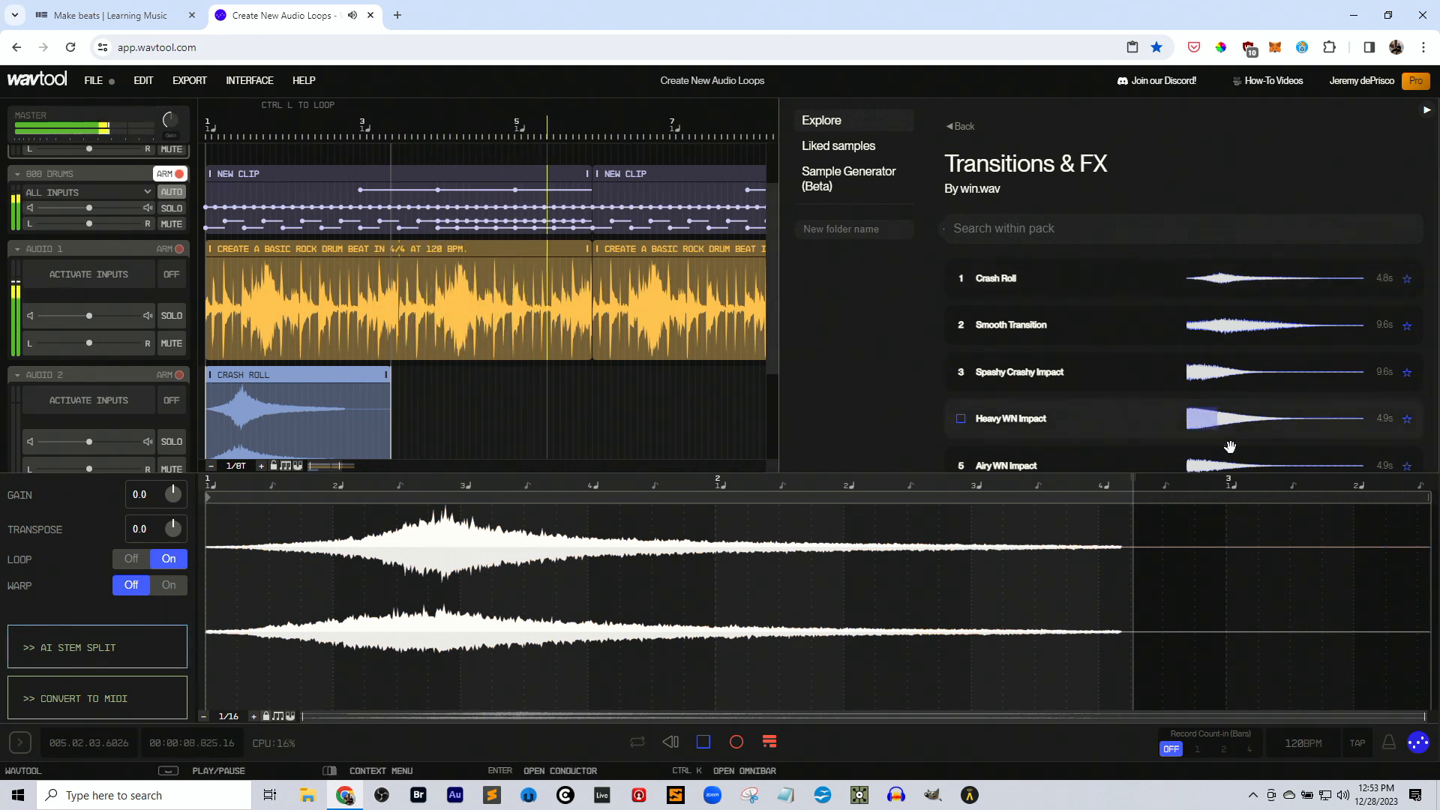
pyautogui.click(1224, 454)
pyautogui.scroll(-7, 1222, 431)
pyautogui.scroll(7, 1222, 374)
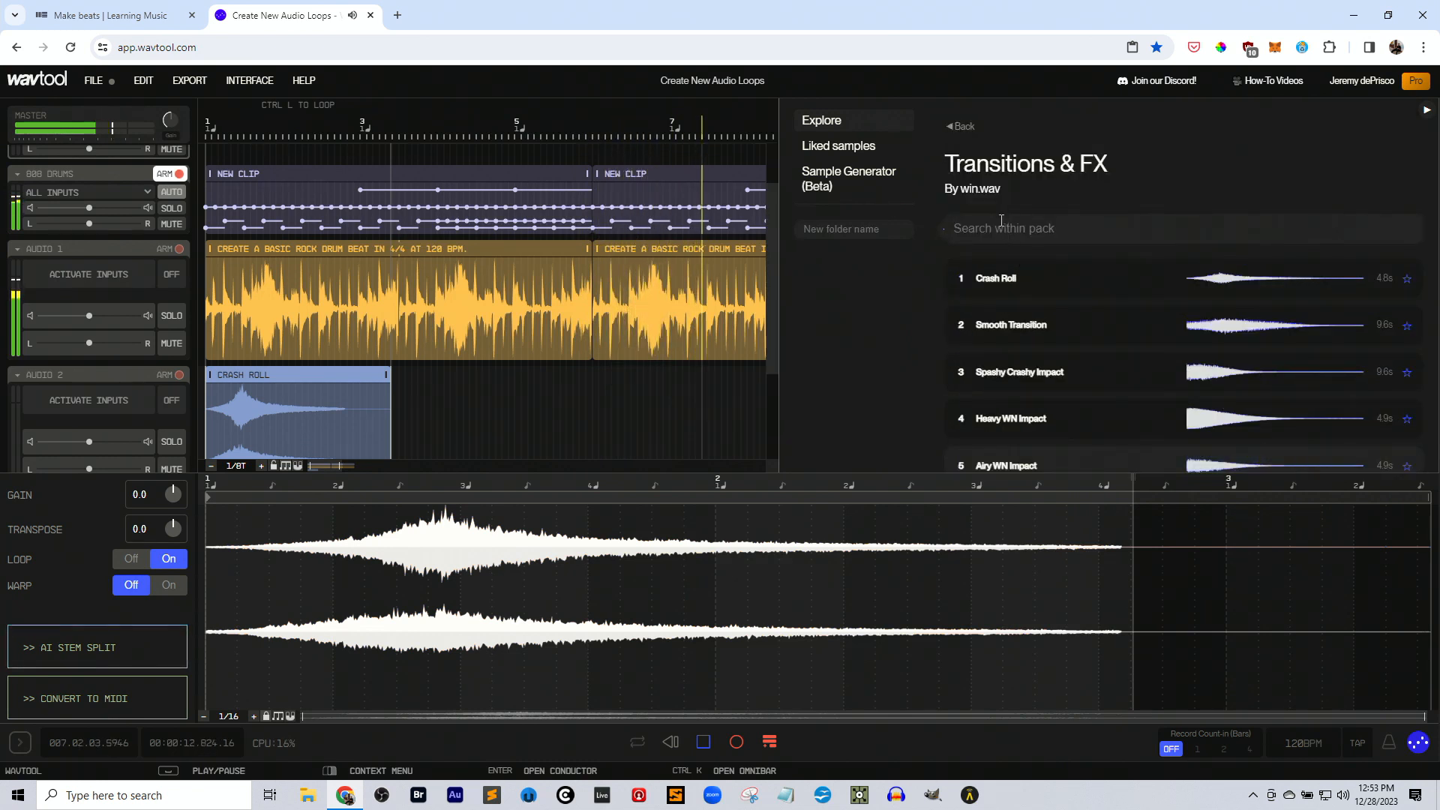
pyautogui.click(575, 405)
pyautogui.press('space')
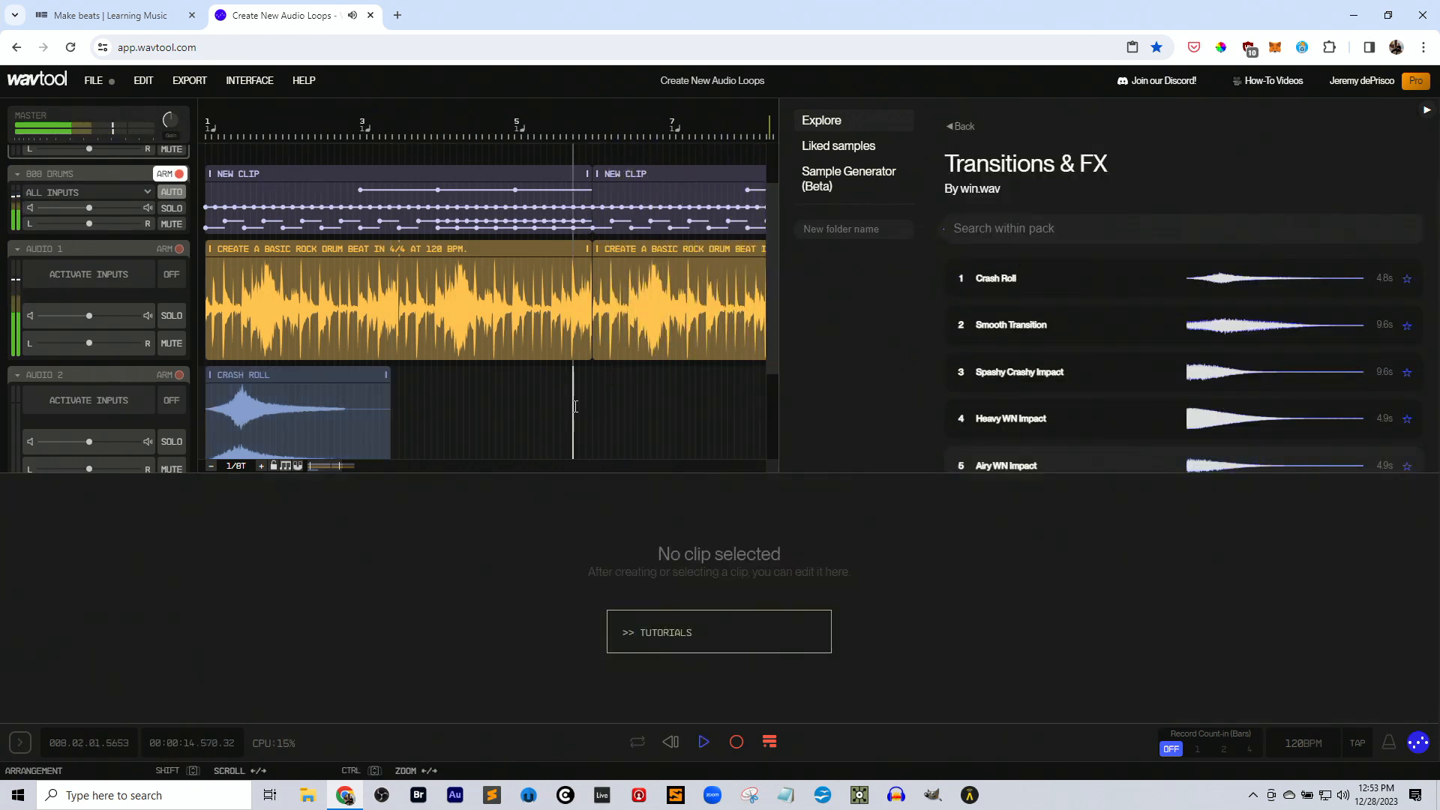
# Search the Transitions & FX pack for "kalimba".
pyautogui.click(1032, 225)
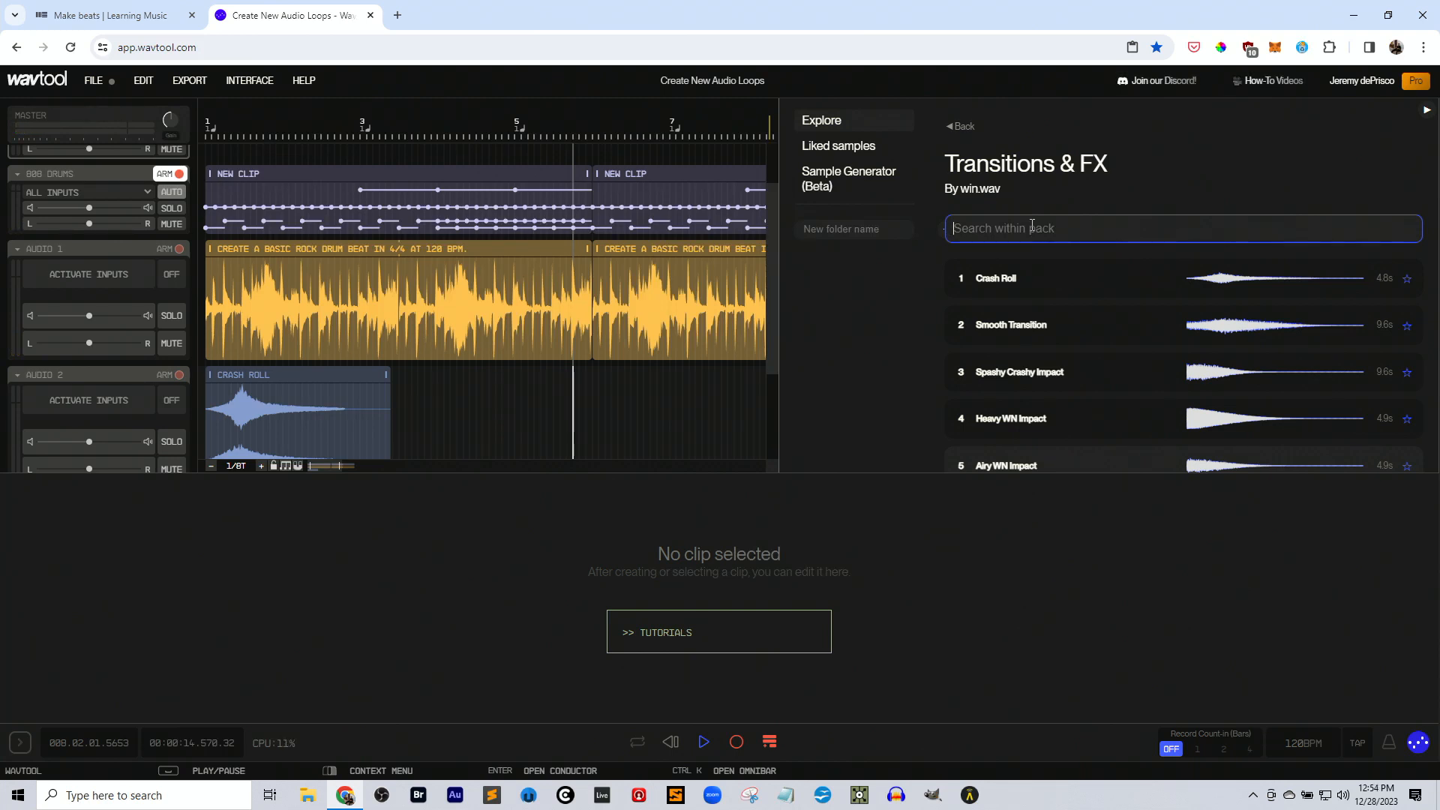
pyautogui.write('kam')
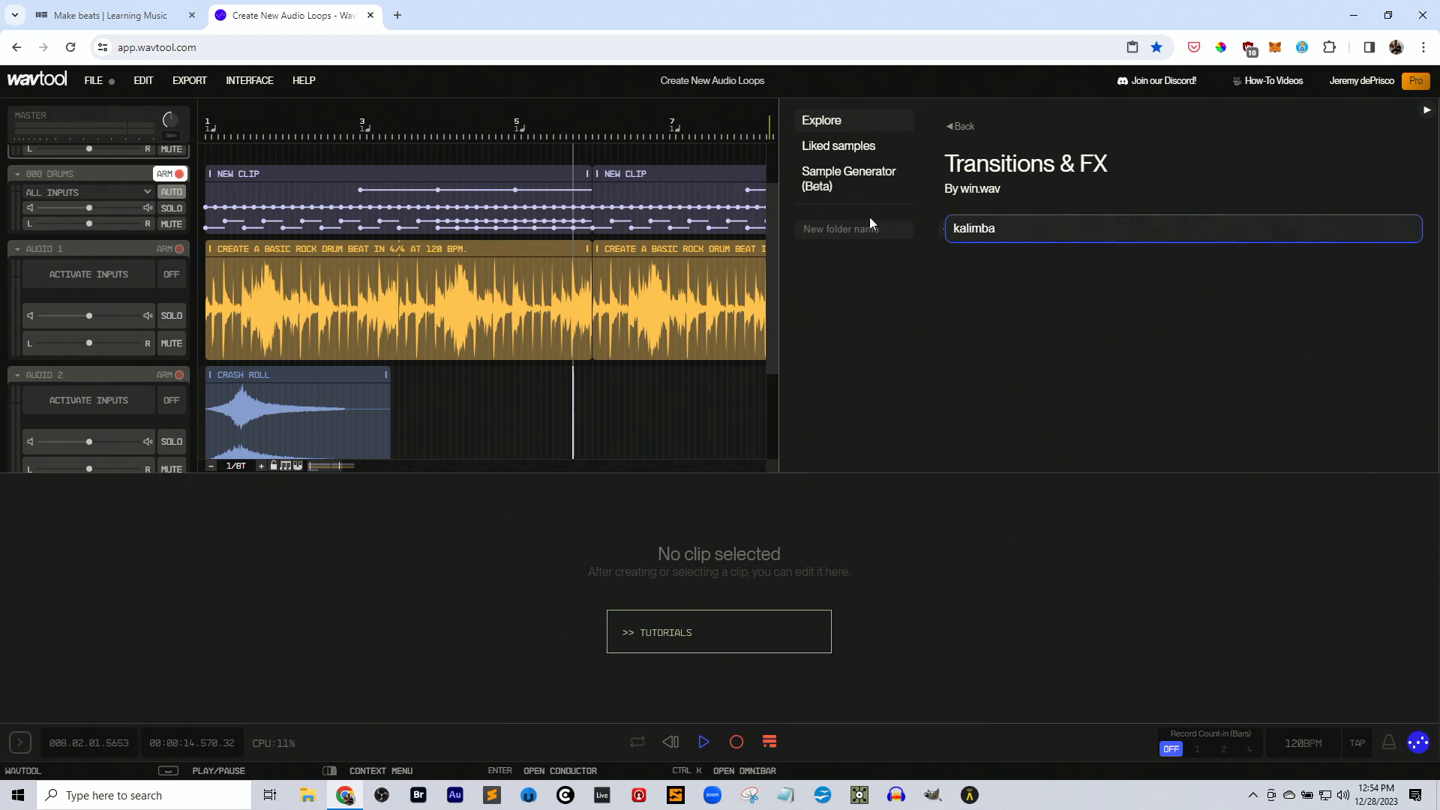
pyautogui.press('Return')
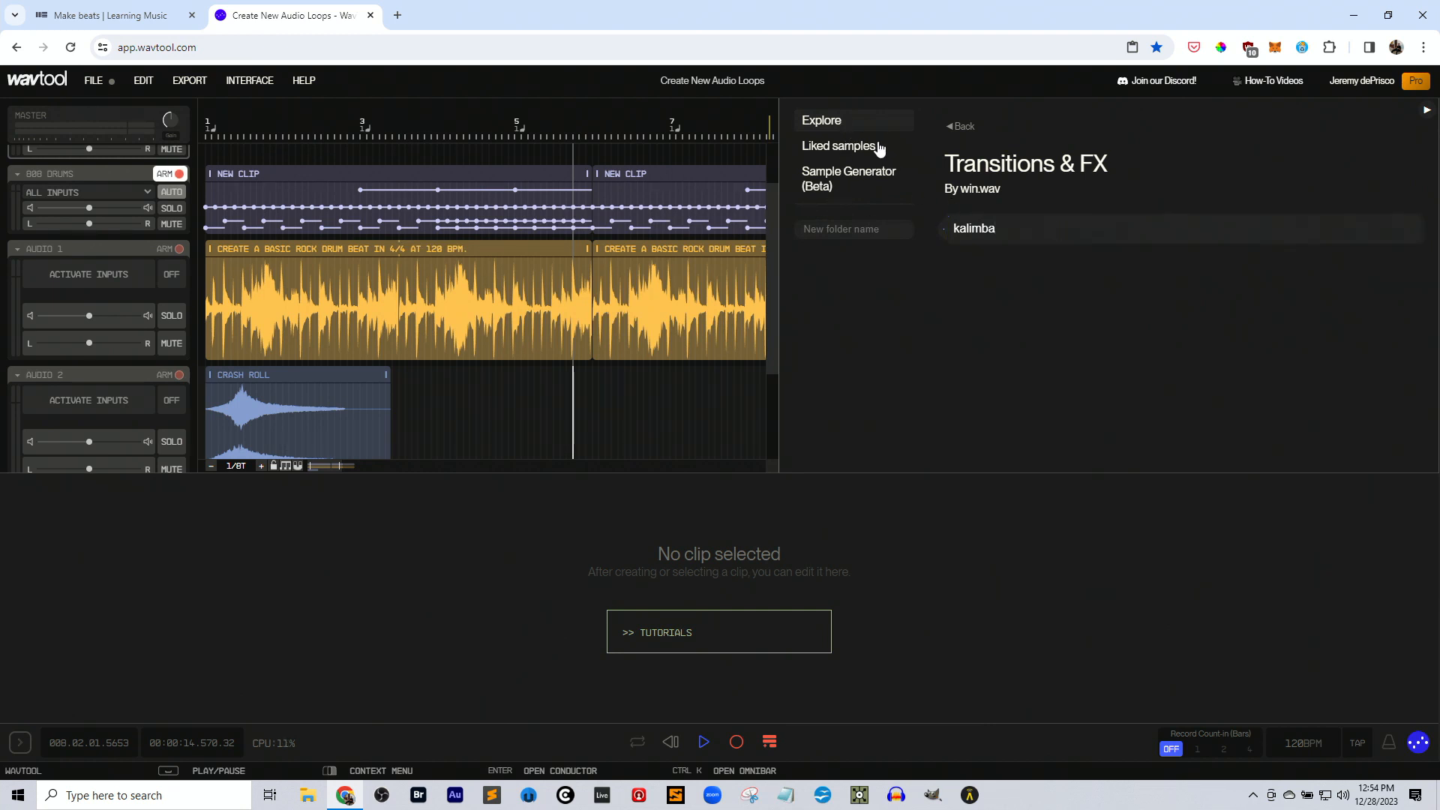
# Open the Rock & Pop Punk sample pack and clear the "kalimba" search within it.
pyautogui.click(961, 126)
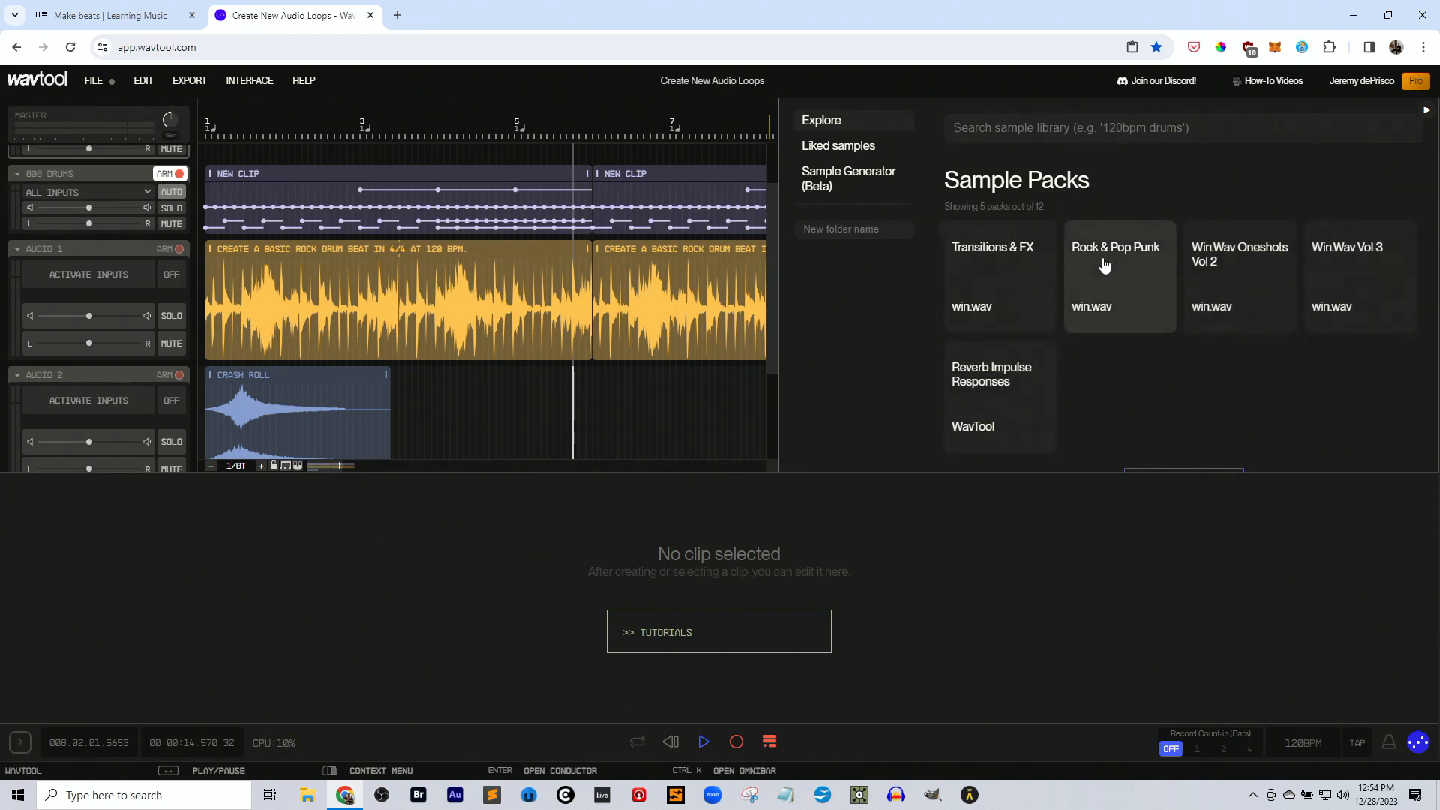
pyautogui.click(1149, 251)
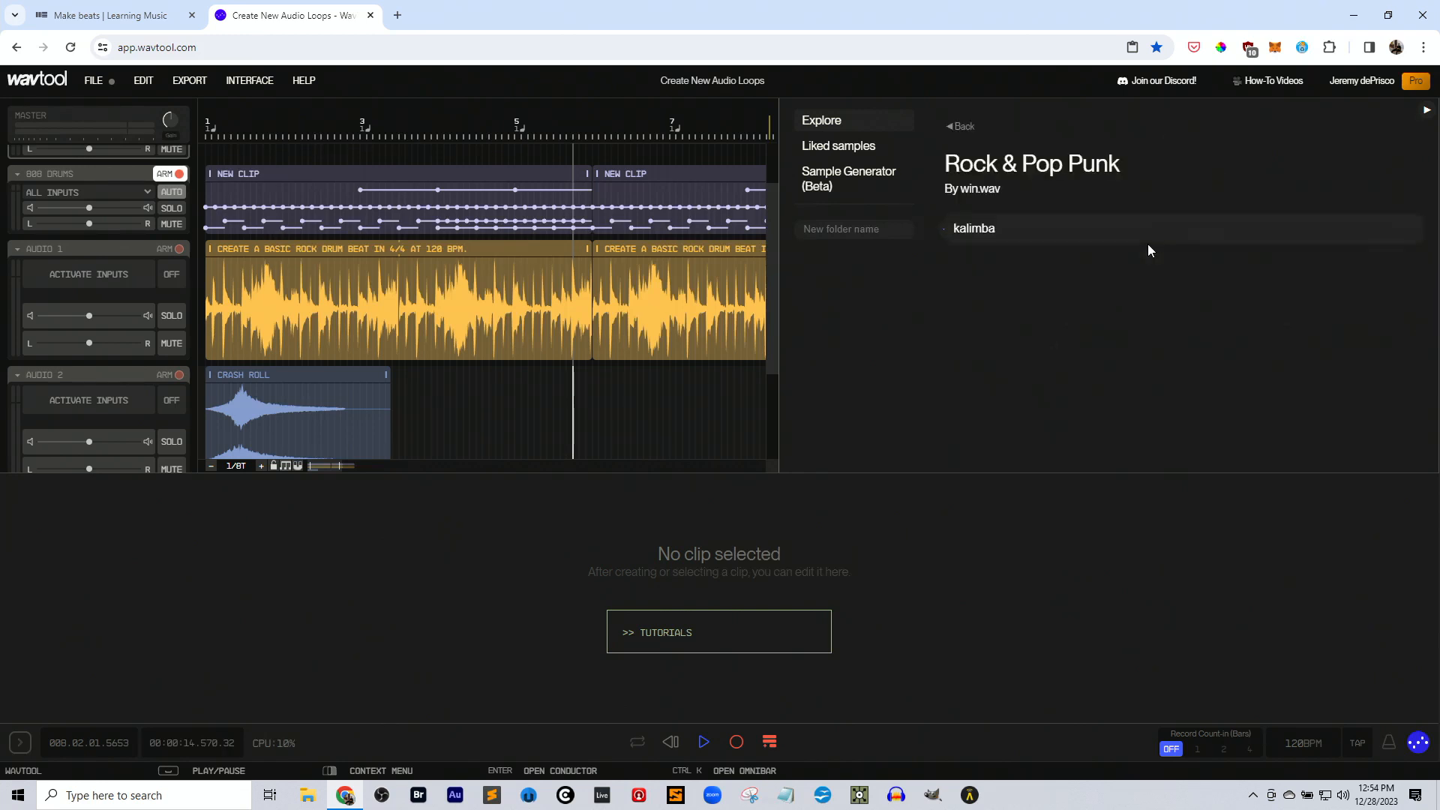
pyautogui.click(1007, 228)
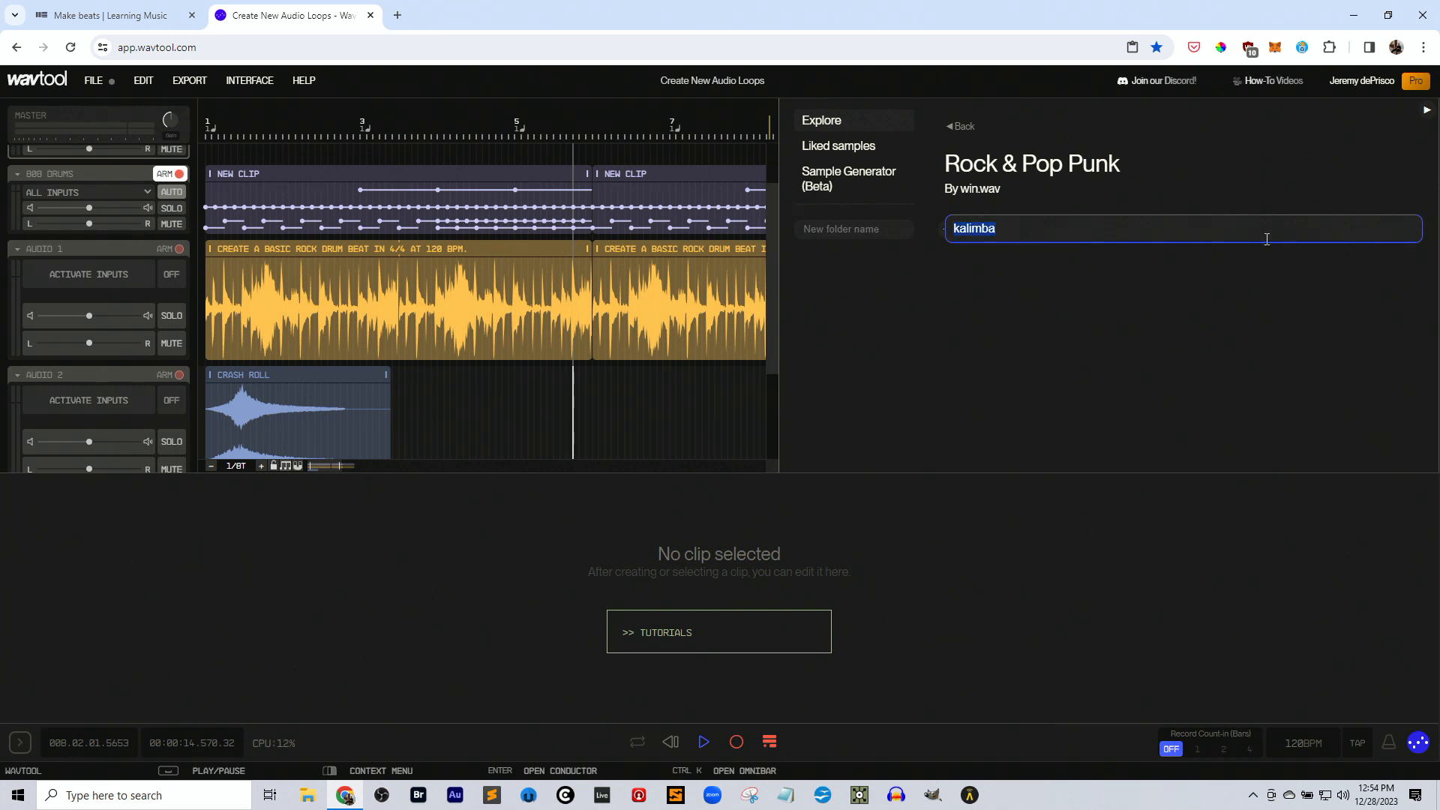
pyautogui.press('BackSpace')
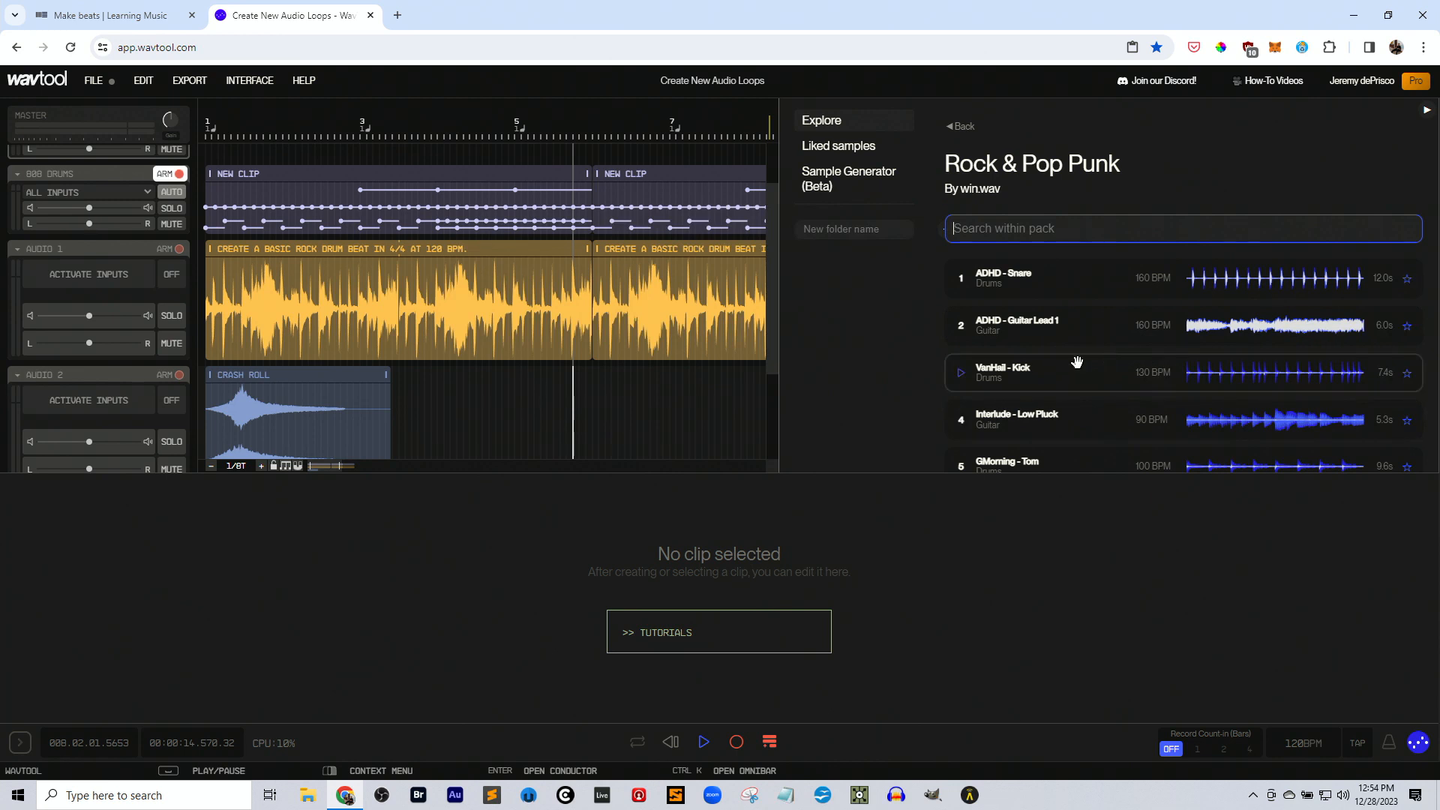
# Browse the Rock & Pop Punk sample list and preview the VanHall - Cymbal Loop sample.
pyautogui.scroll(-10, 1077, 364)
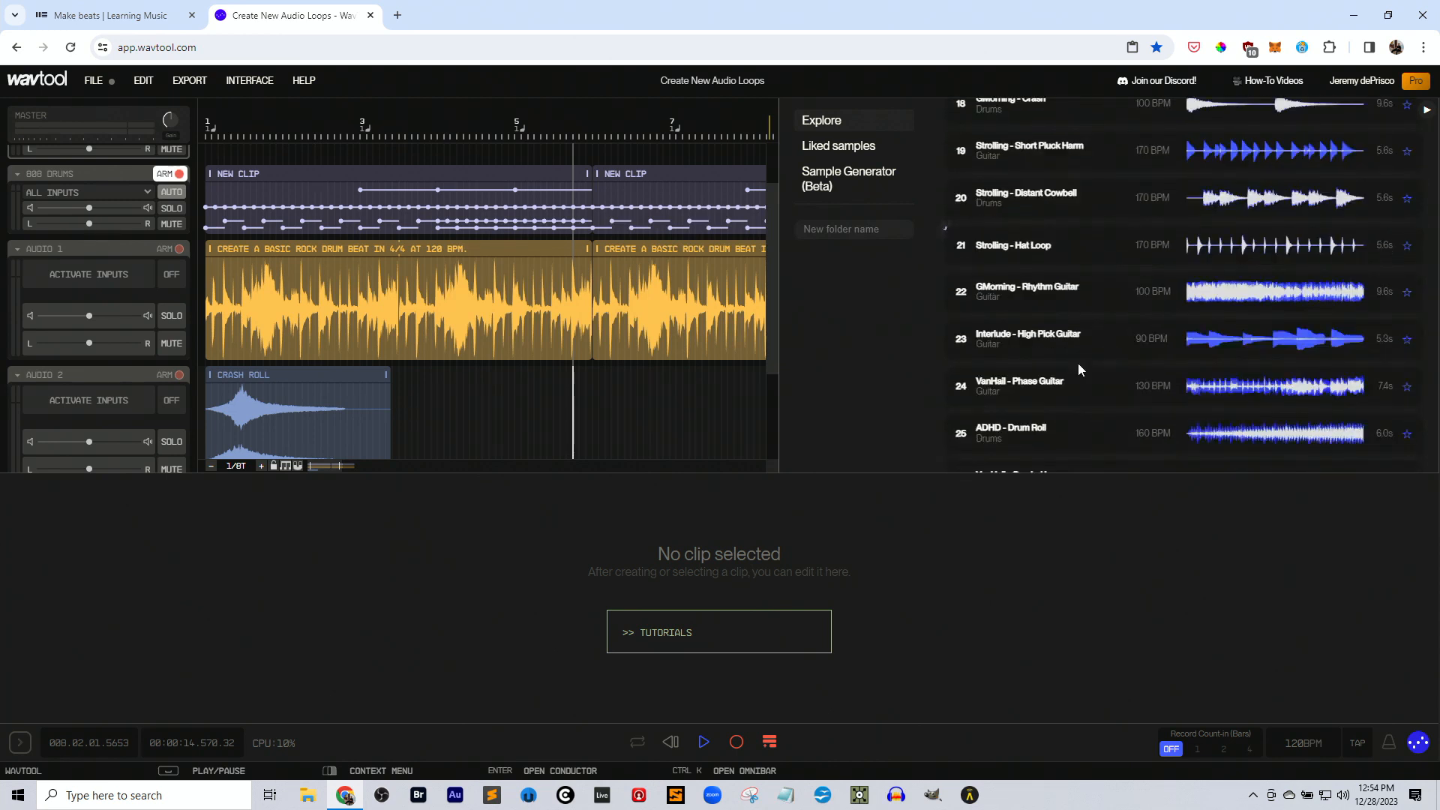
pyautogui.scroll(-6, 1078, 363)
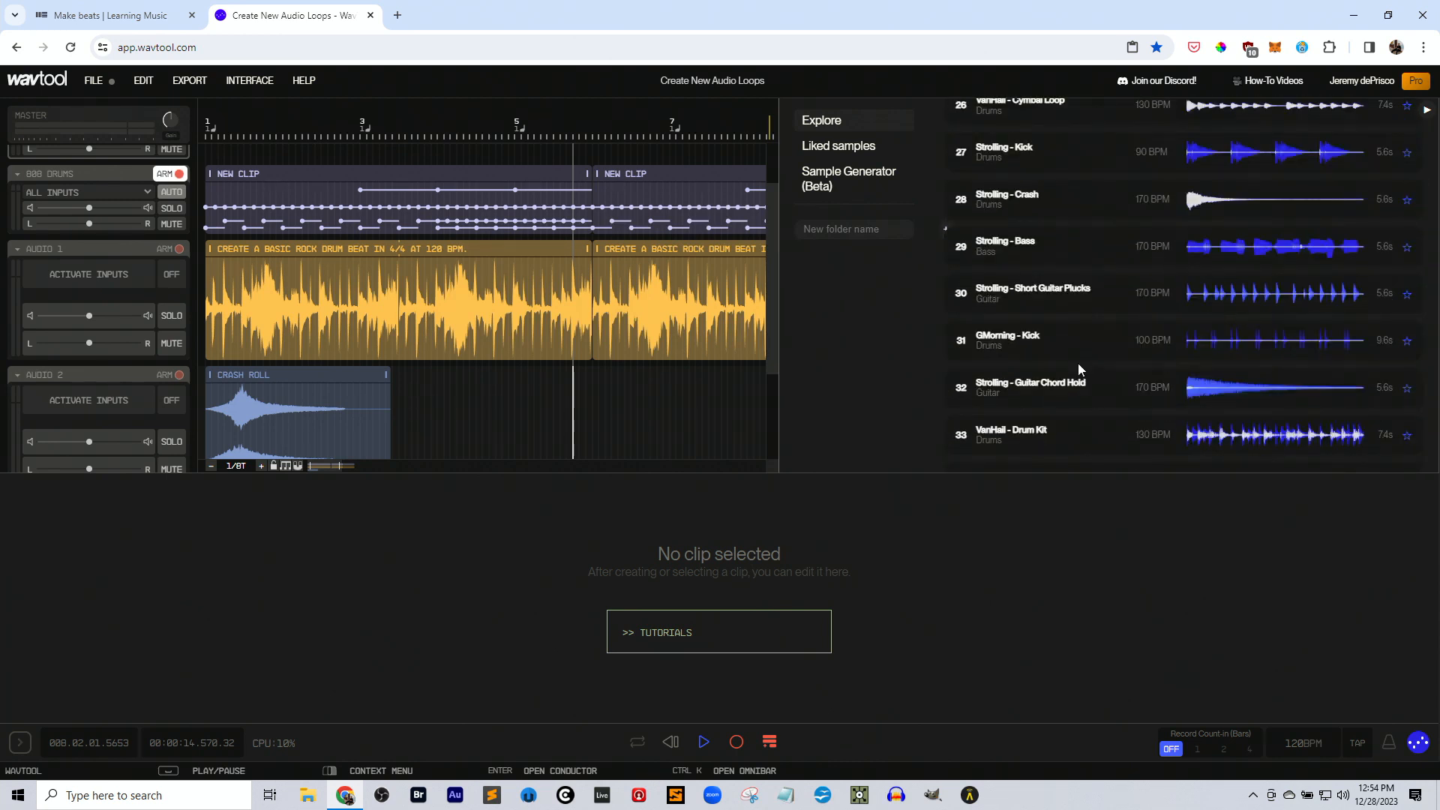
pyautogui.scroll(-7, 1077, 363)
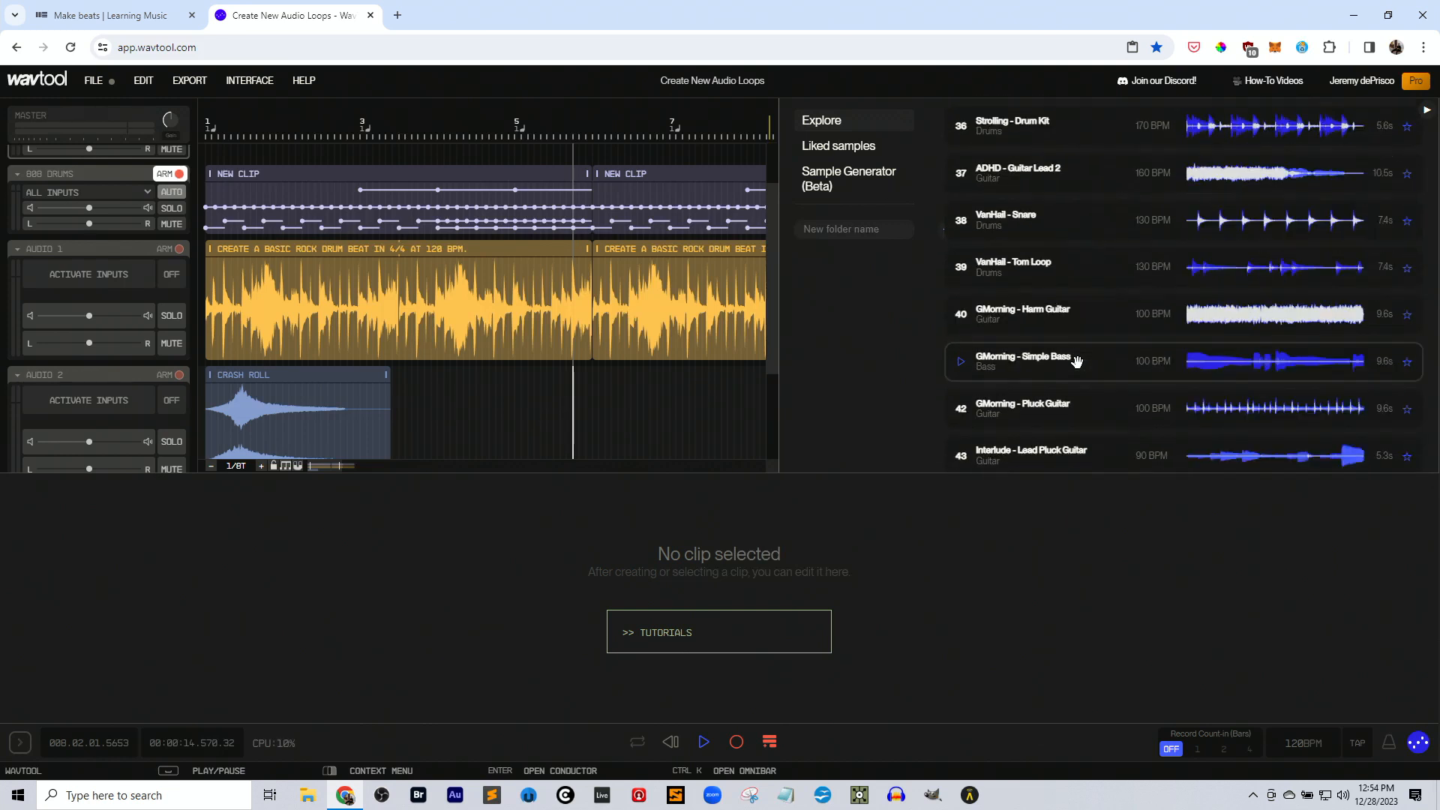
pyautogui.scroll(-2, 1077, 363)
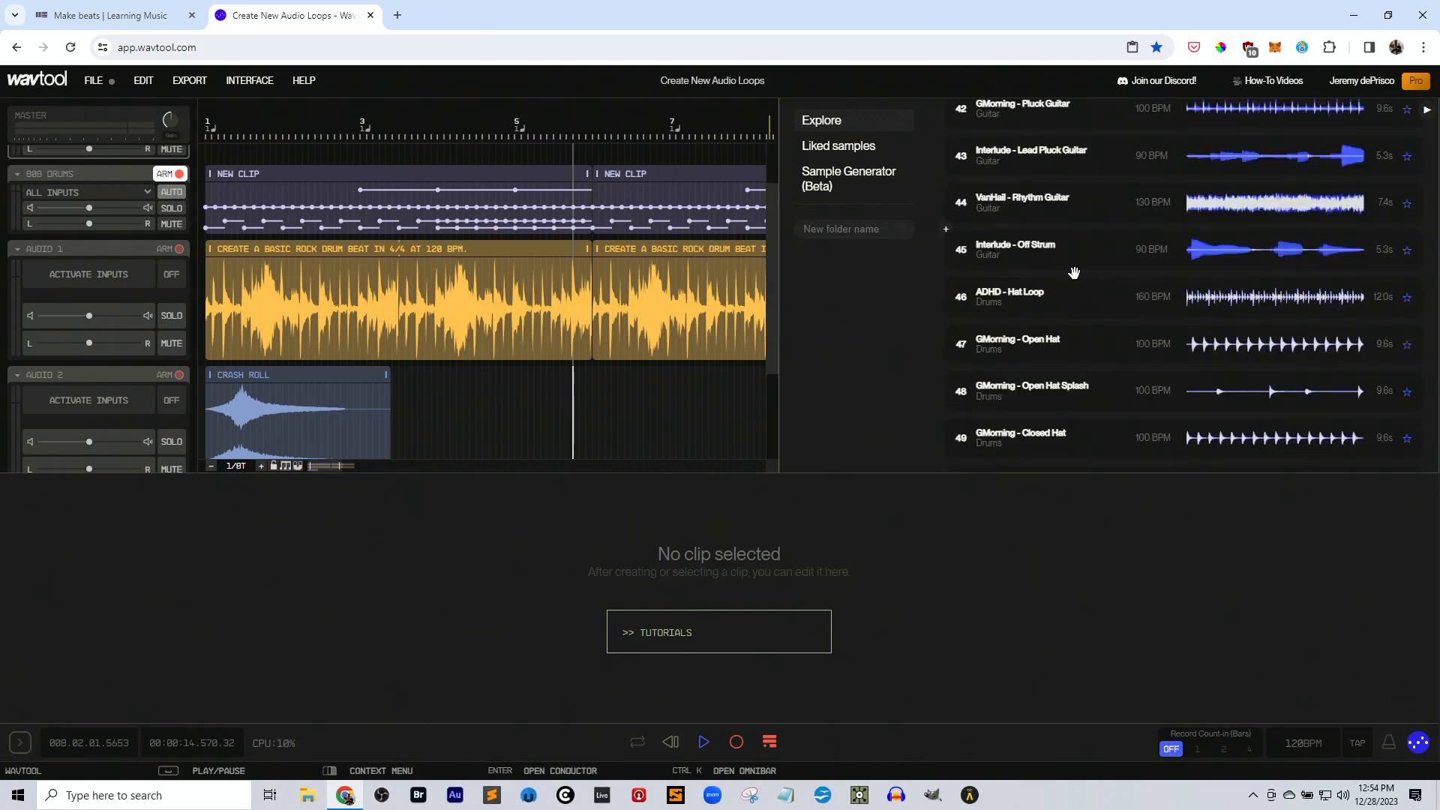
pyautogui.scroll(-3, 1080, 322)
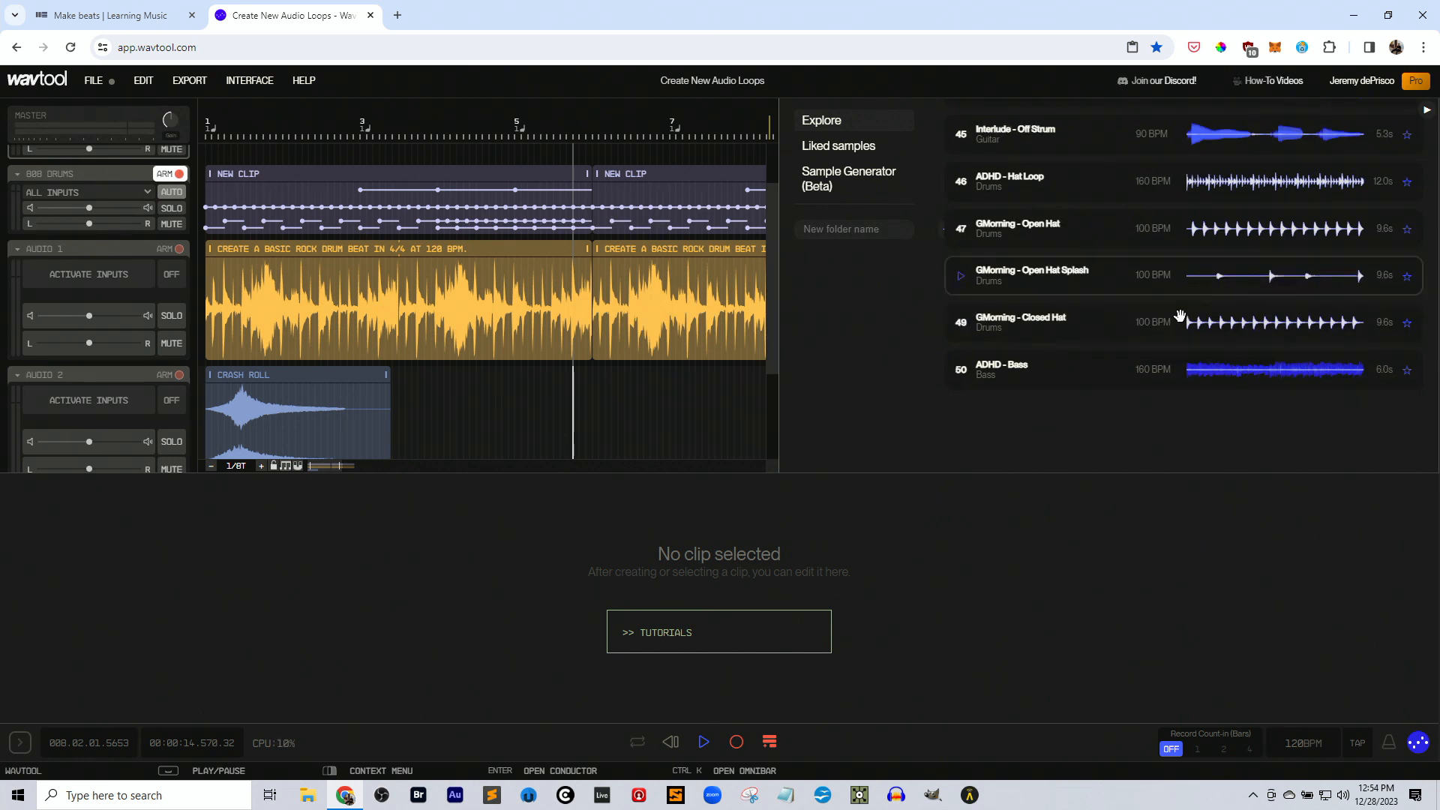
pyautogui.scroll(6, 1138, 369)
pyautogui.scroll(7, 1139, 372)
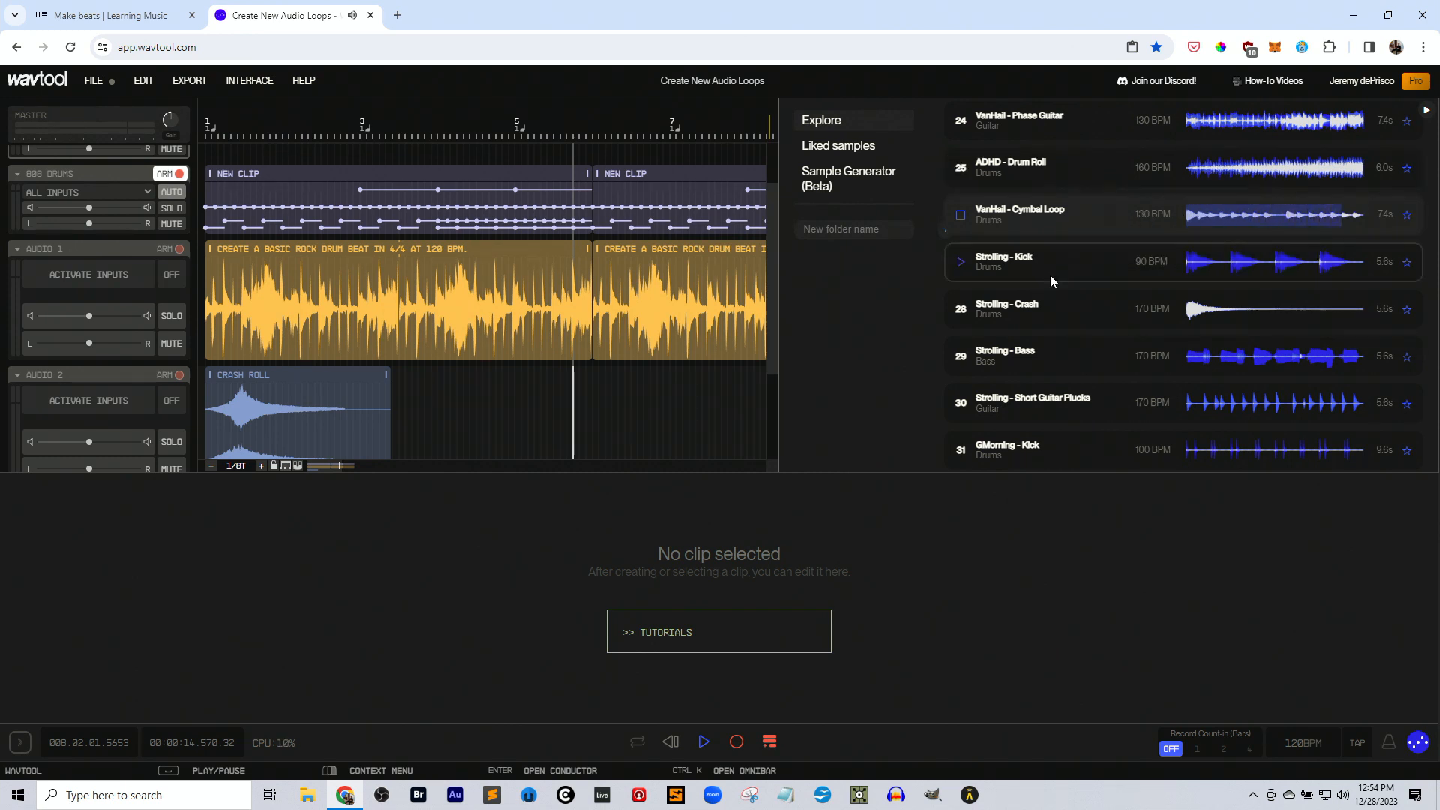
pyautogui.scroll(5, 1050, 275)
pyautogui.scroll(1, 1049, 274)
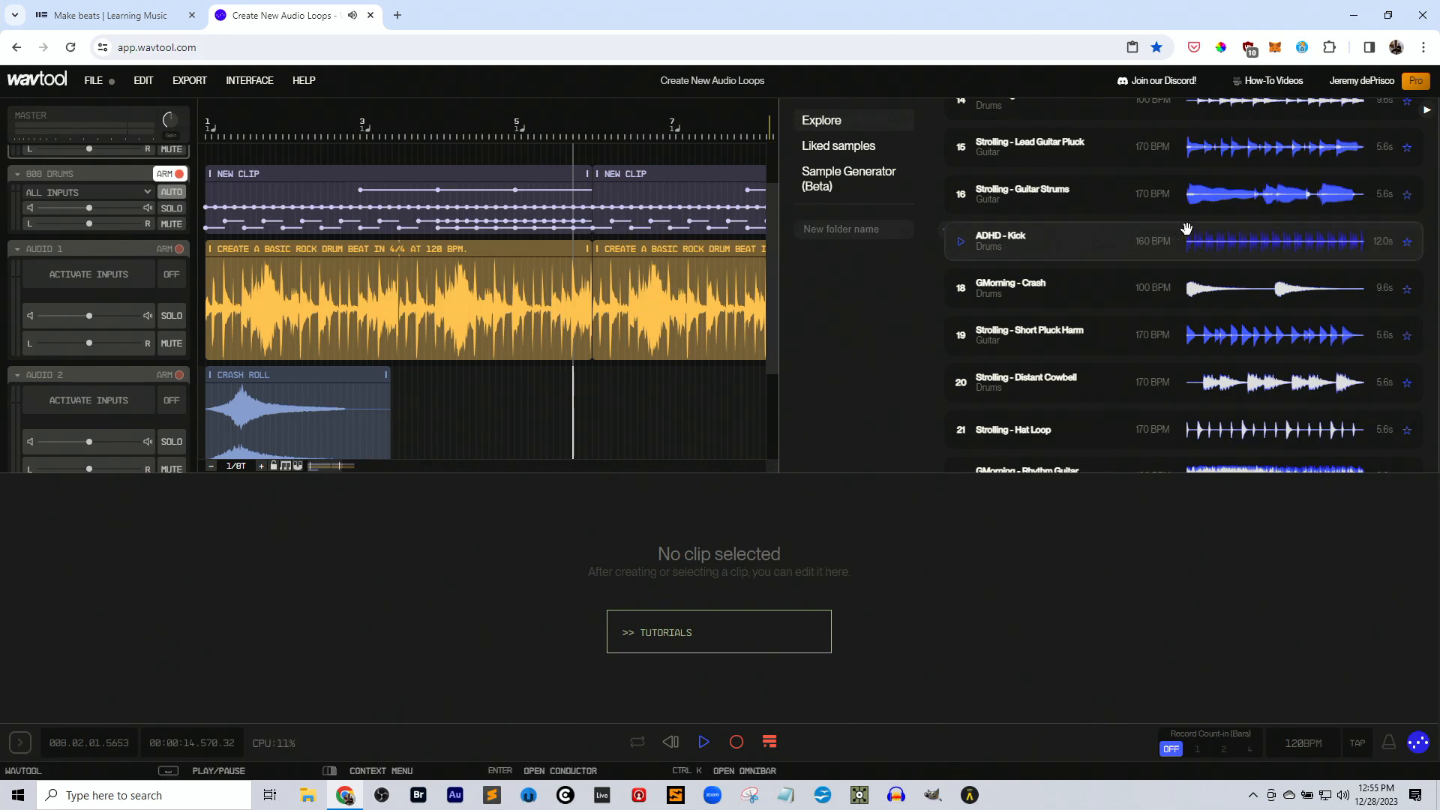
# Place the ADHD - Kick sample after the Crash Roll clip on Audio 2 and play it with the 808 Drums track muted.
pyautogui.moveTo(1087, 241); pyautogui.dragTo(405, 398)
pyautogui.press('space')
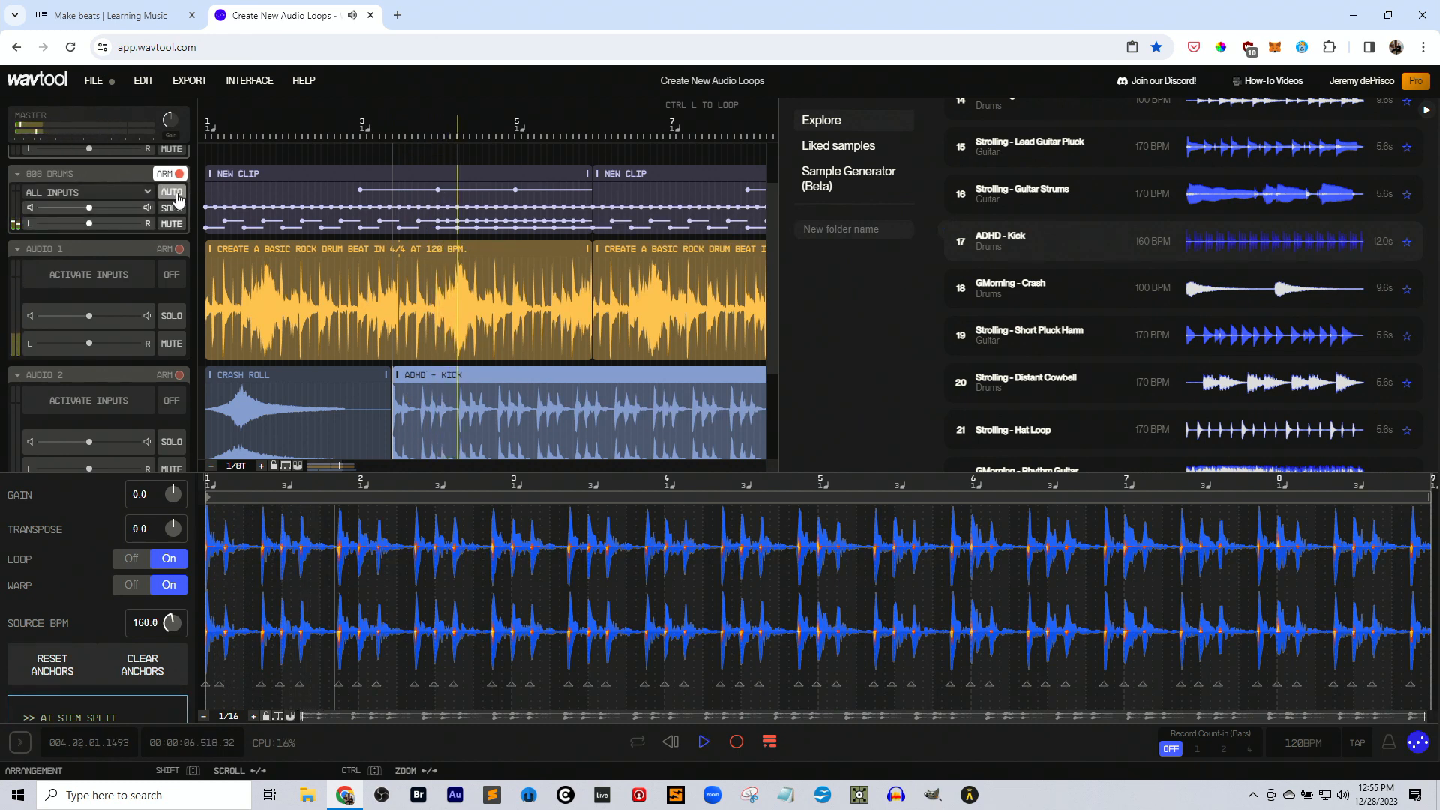
pyautogui.click(172, 224)
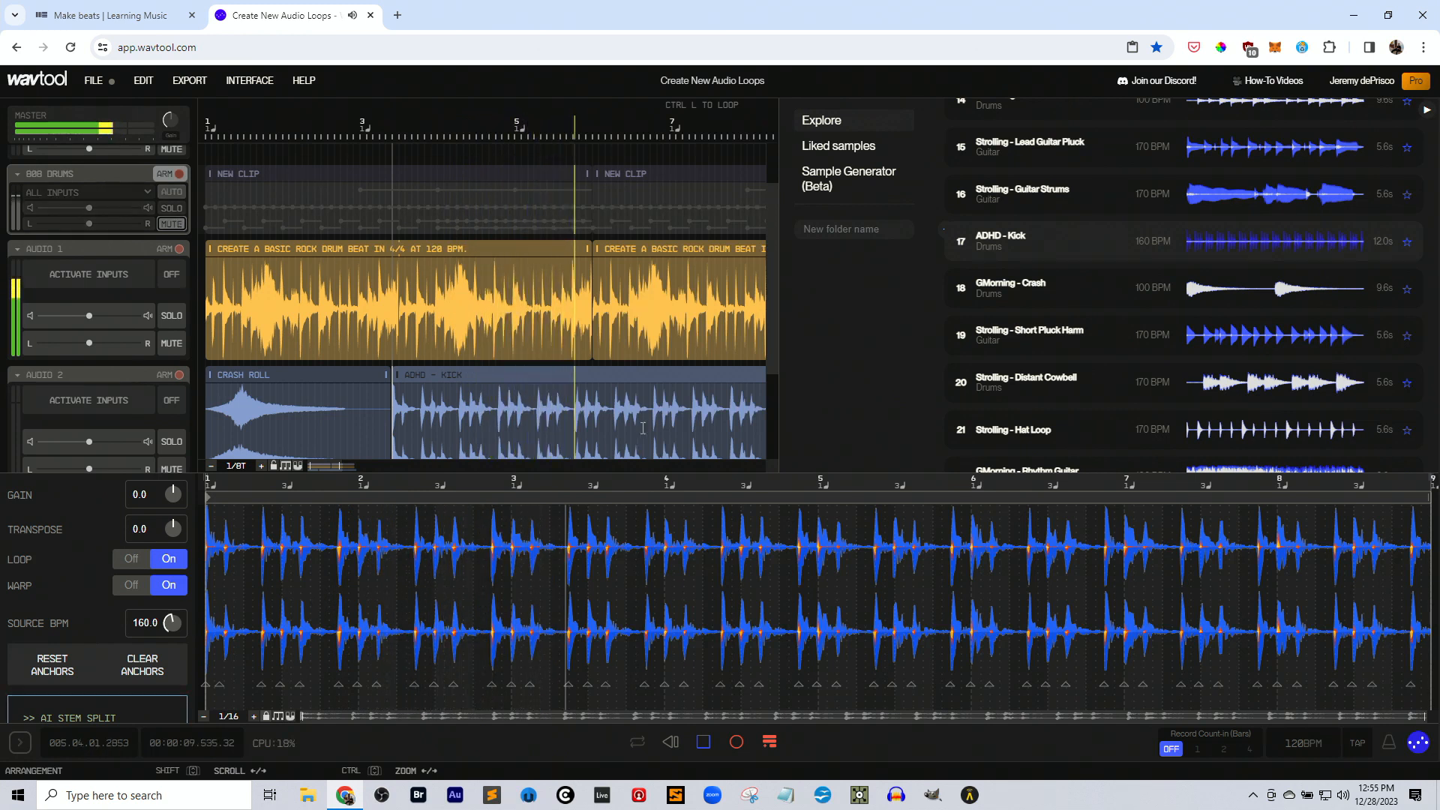
# Stop playback, delete the ADHD - Kick clip, unmute the 808 Drums track and play the arrangement again.
pyautogui.press('space')
pyautogui.click(582, 384)
pyautogui.press('Delete')
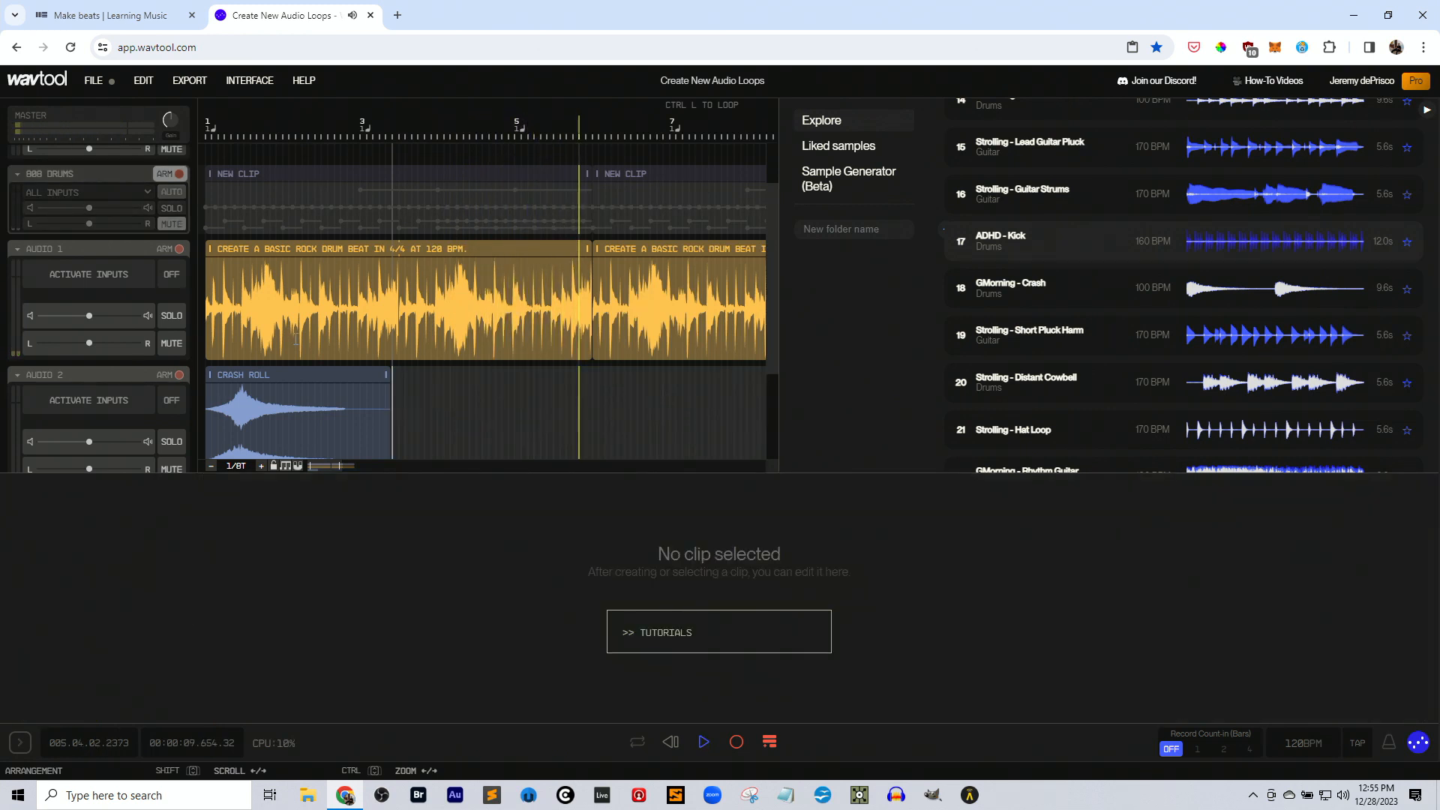
pyautogui.click(171, 223)
pyautogui.press('space')
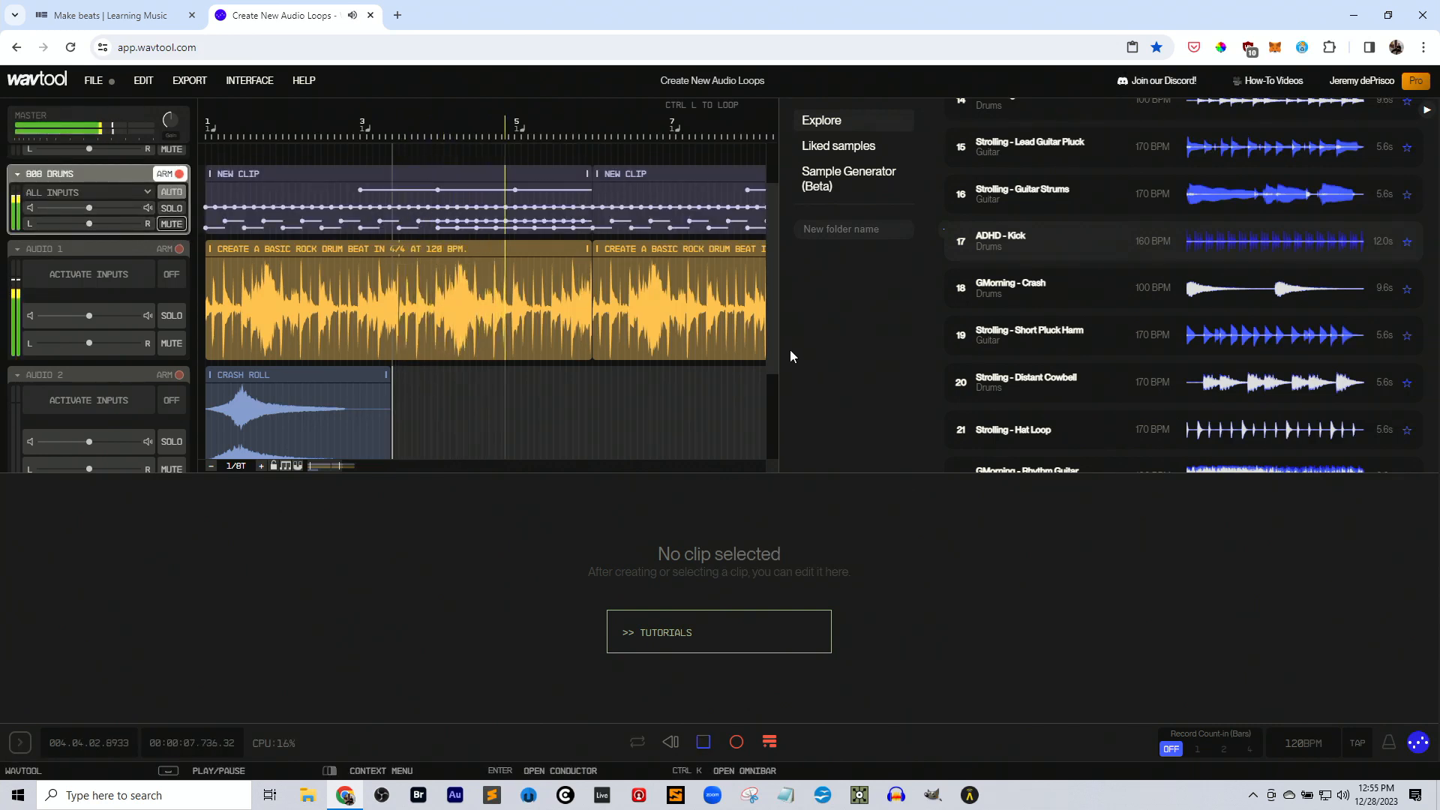
# Stop playback, widen the arrangement area slightly against the sample library and shrink the clip editor to its minimum height.
pyautogui.moveTo(780, 344); pyautogui.dragTo(938, 339)
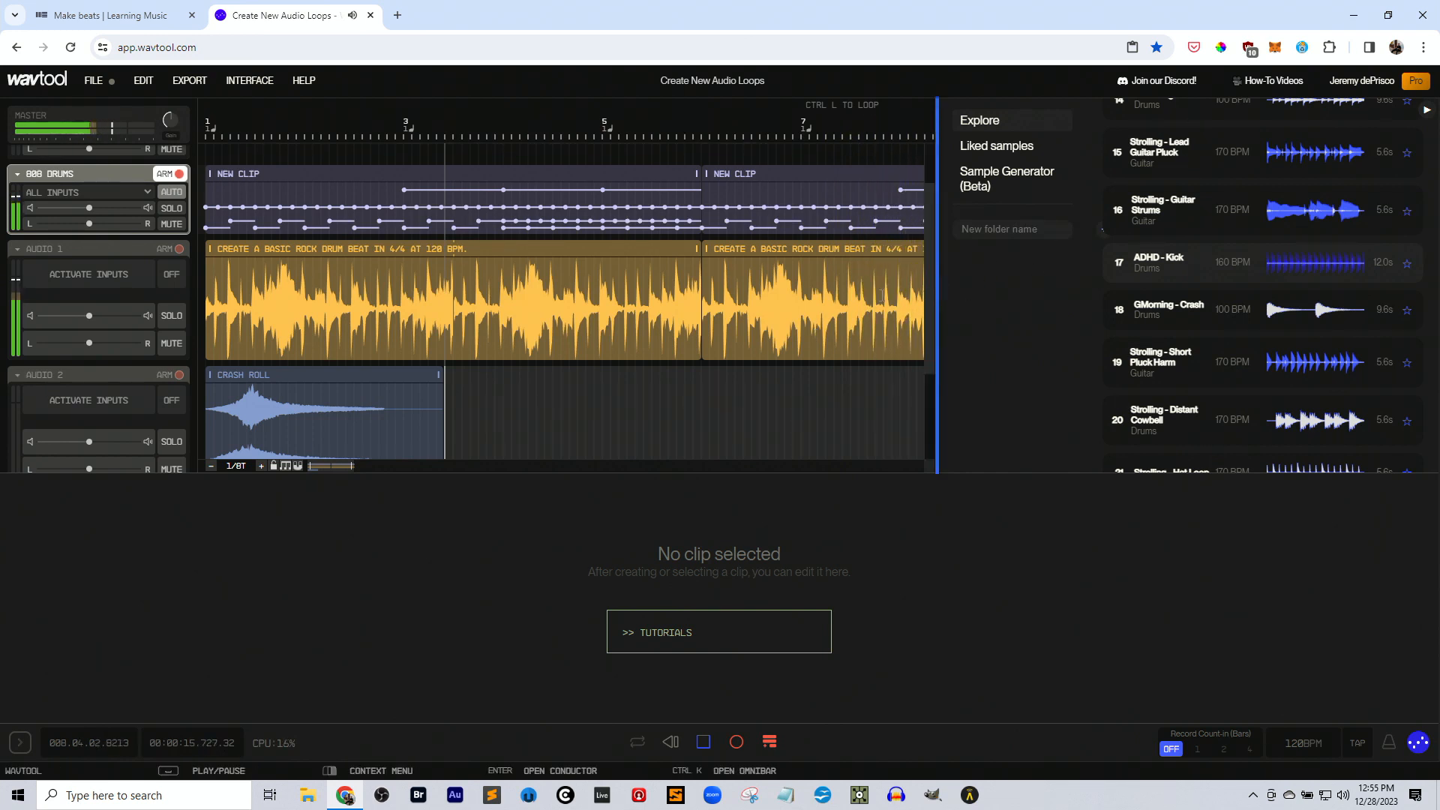
pyautogui.moveTo(937, 287); pyautogui.dragTo(804, 285)
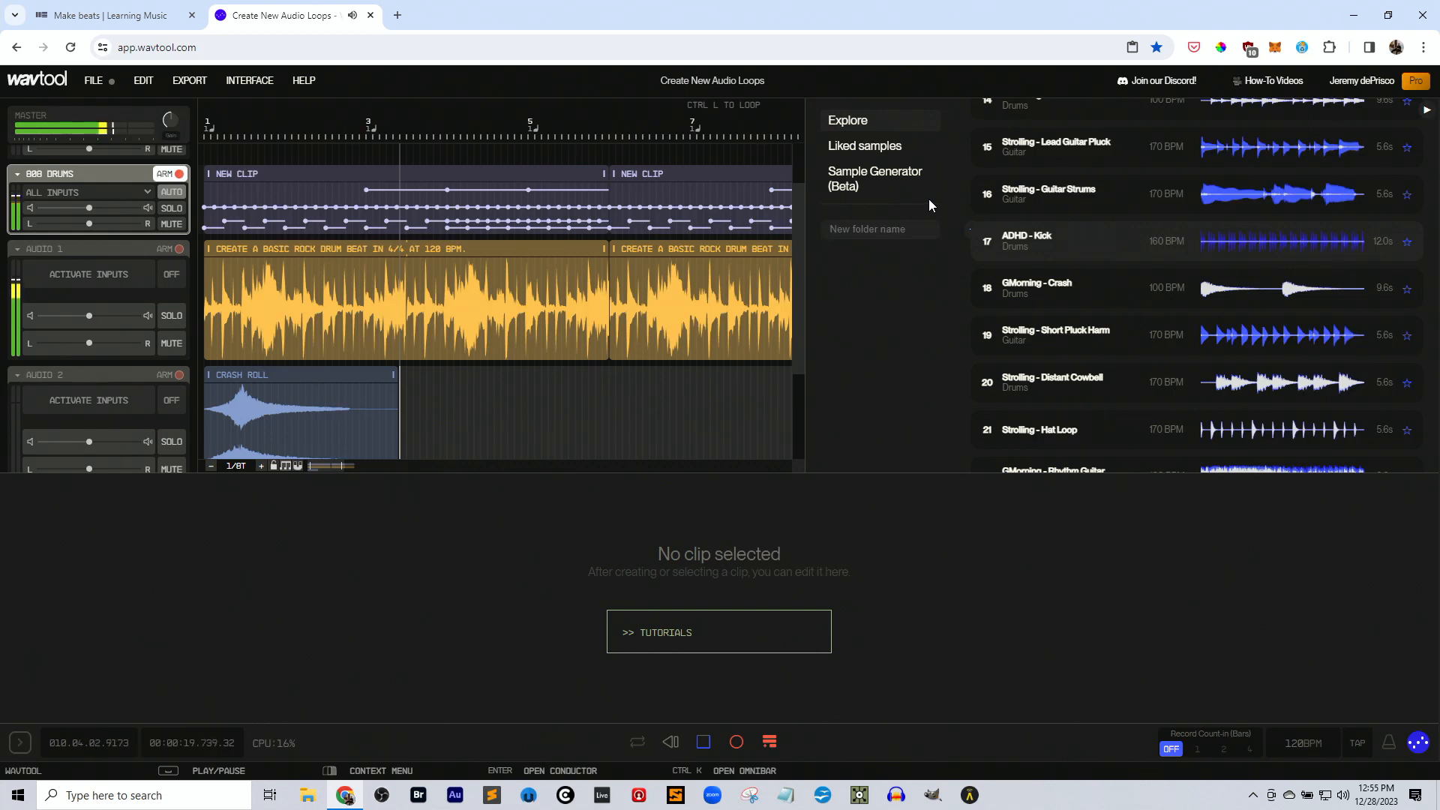
pyautogui.press('space')
pyautogui.click(521, 412)
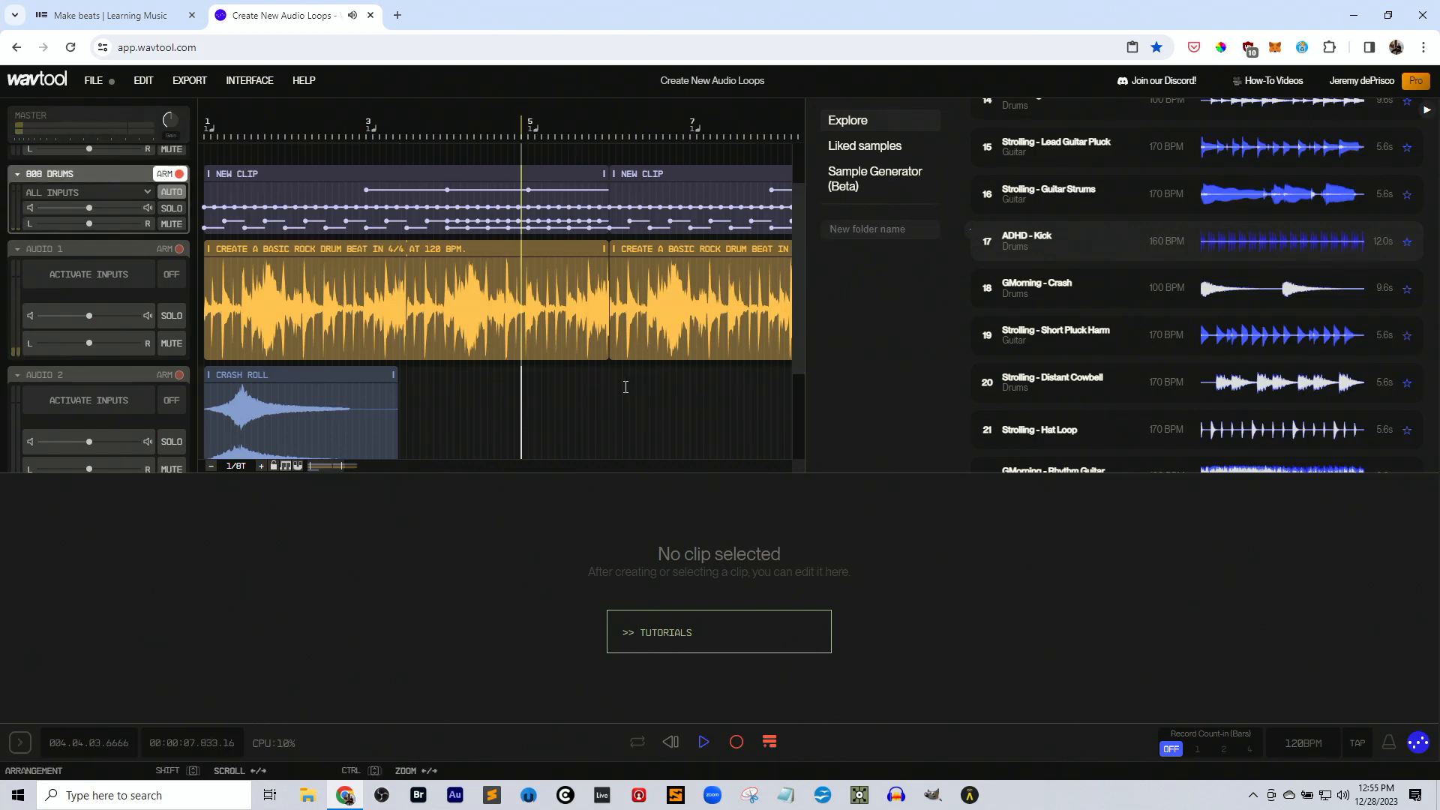
pyautogui.scroll(1, 625, 387)
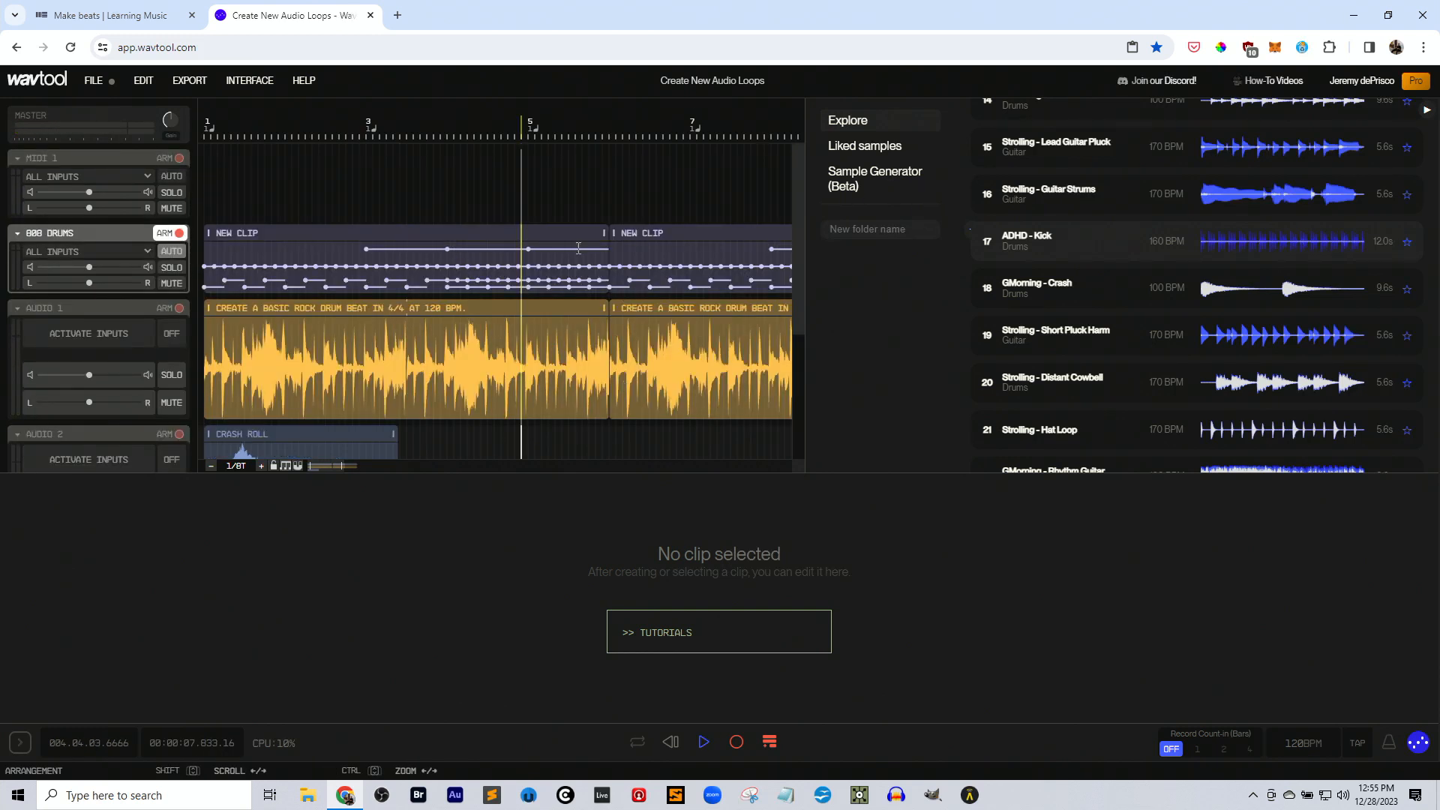
pyautogui.moveTo(807, 187); pyautogui.dragTo(850, 187)
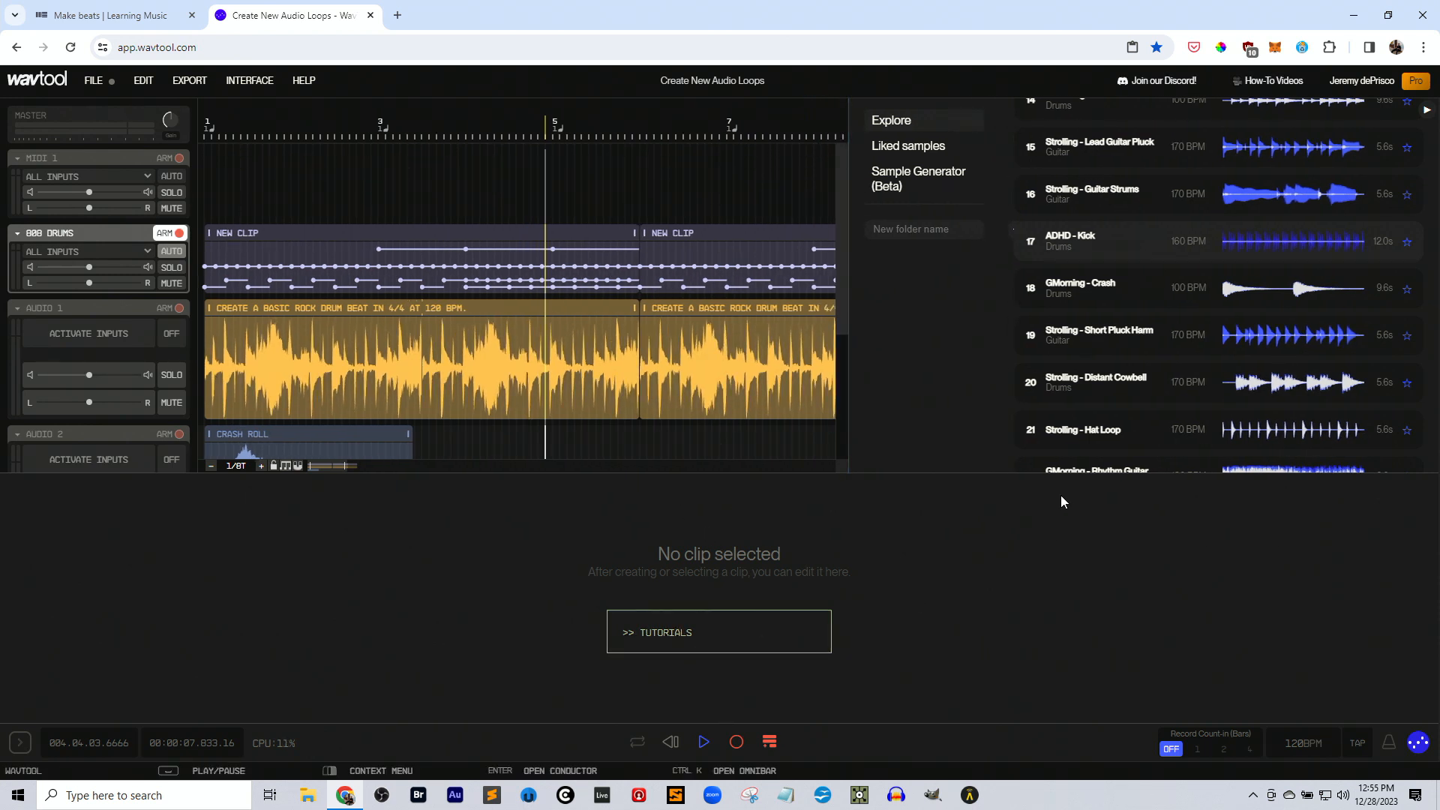
pyautogui.moveTo(1053, 474); pyautogui.dragTo(1049, 715)
# Preview the drum and bass samples from Low Tom Vintage to Slap Stick in the Win.Wav Oneshots Vol 2 pack, and return to the main sample library.
pyautogui.scroll(10, 1016, 300)
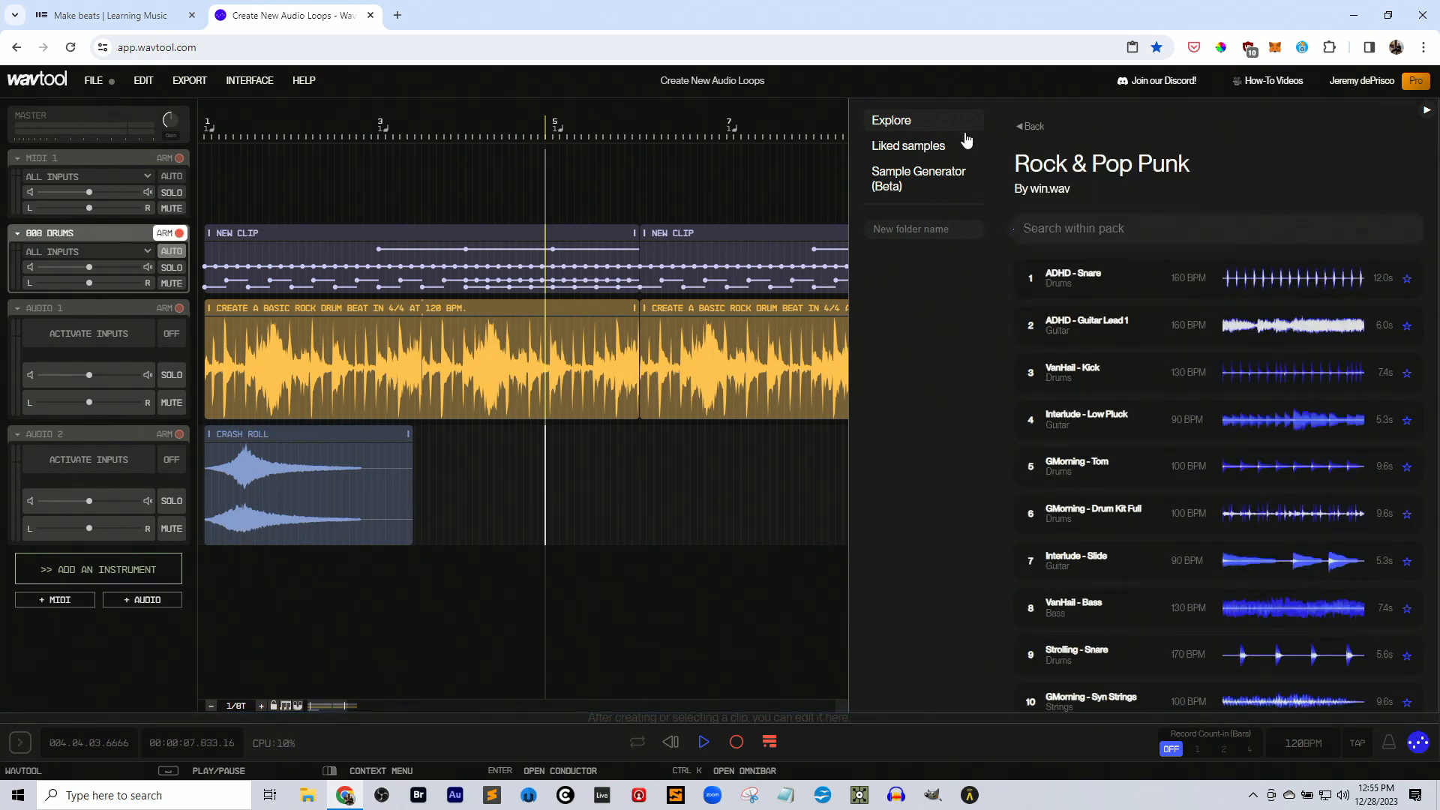
pyautogui.click(1028, 127)
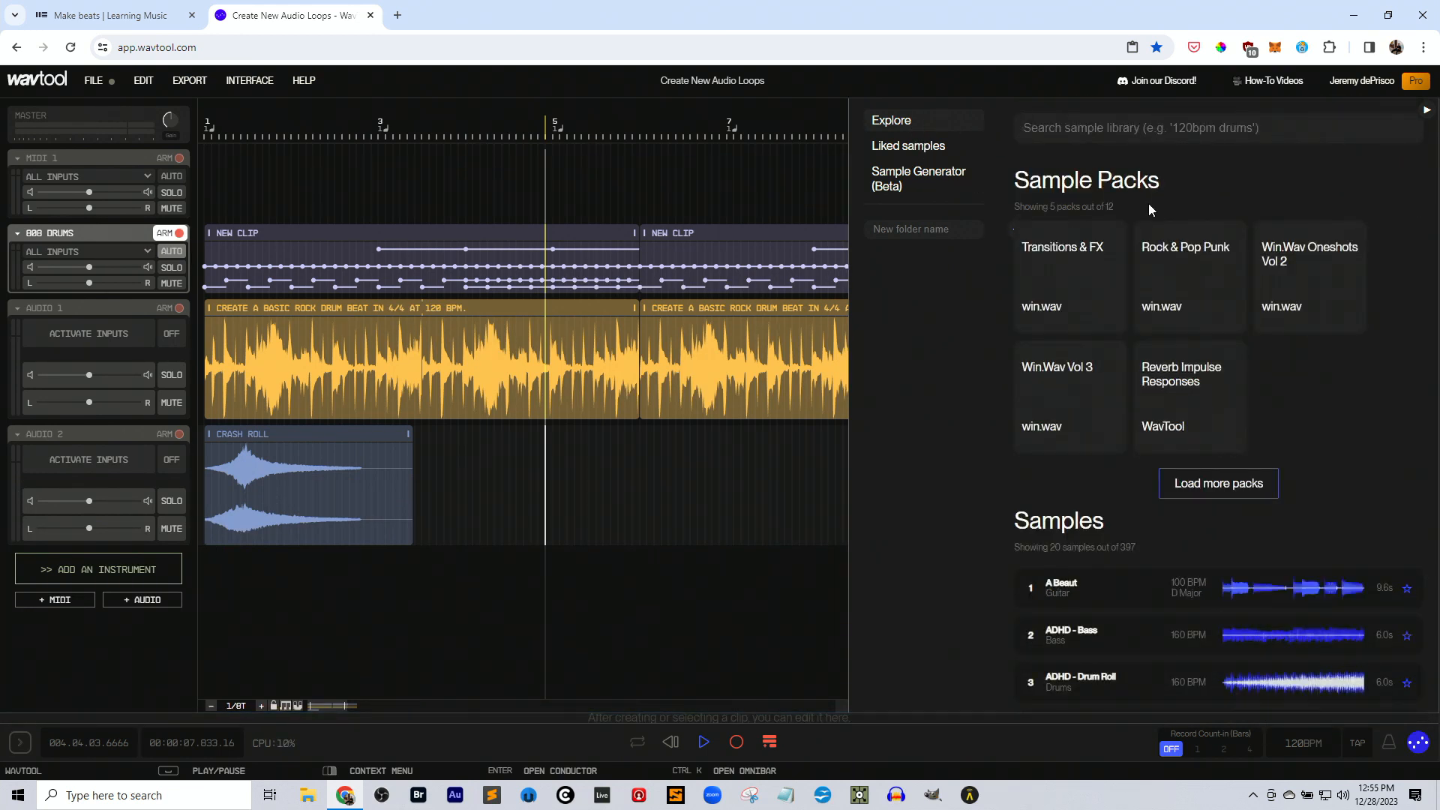
pyautogui.click(1303, 259)
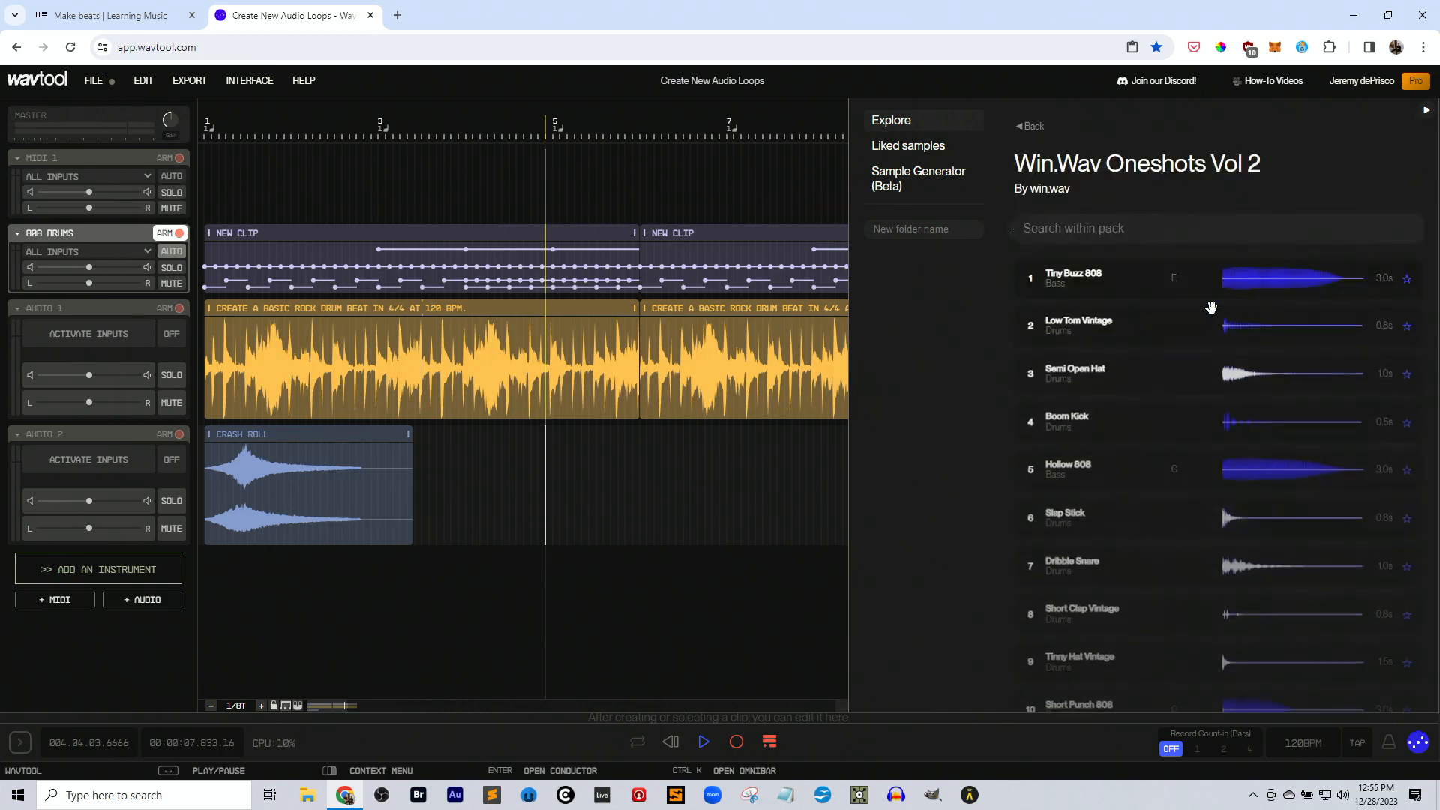
pyautogui.click(1160, 328)
pyautogui.click(1161, 371)
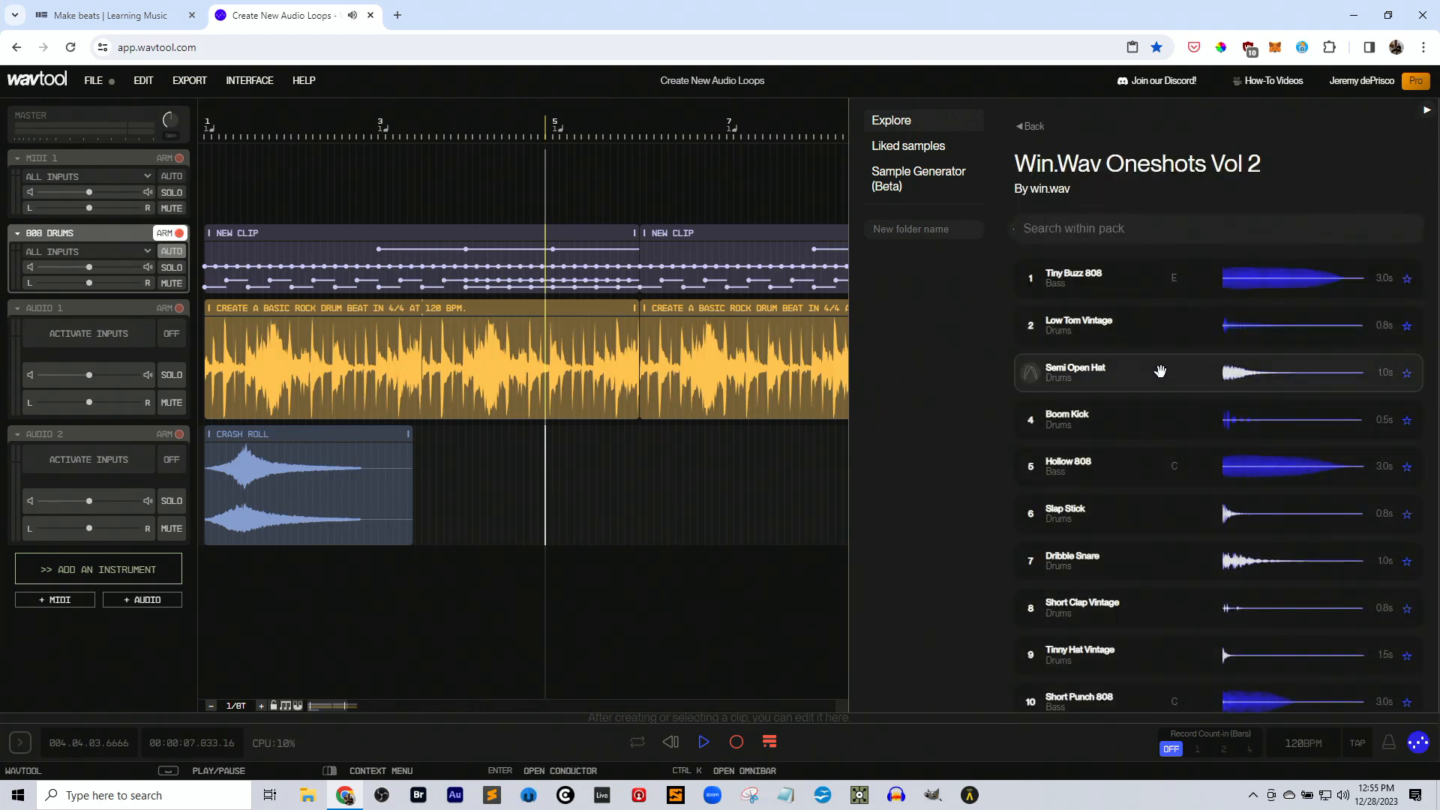
pyautogui.click(1151, 425)
pyautogui.click(1153, 469)
pyautogui.click(1154, 516)
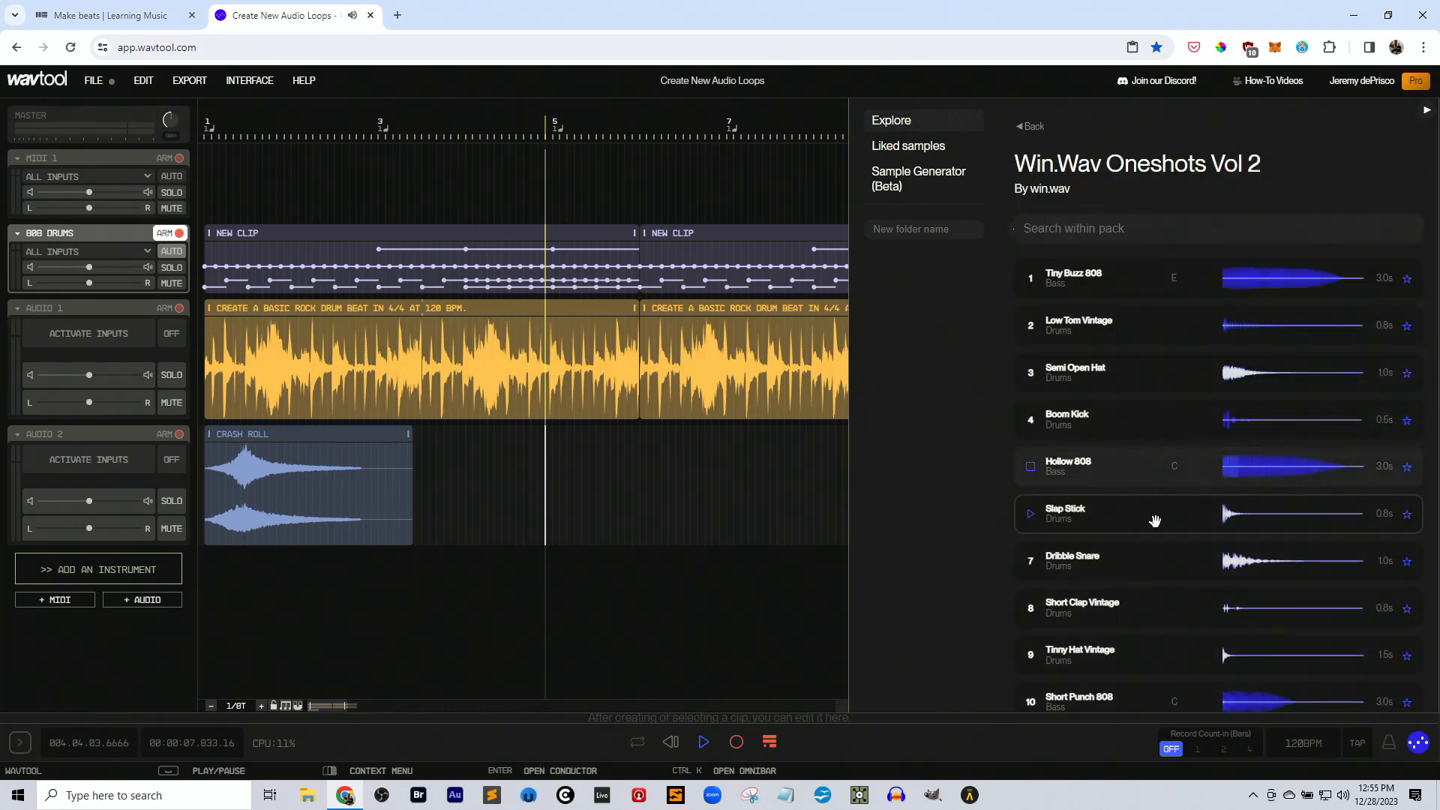
pyautogui.scroll(-7, 1234, 450)
pyautogui.scroll(7, 1233, 444)
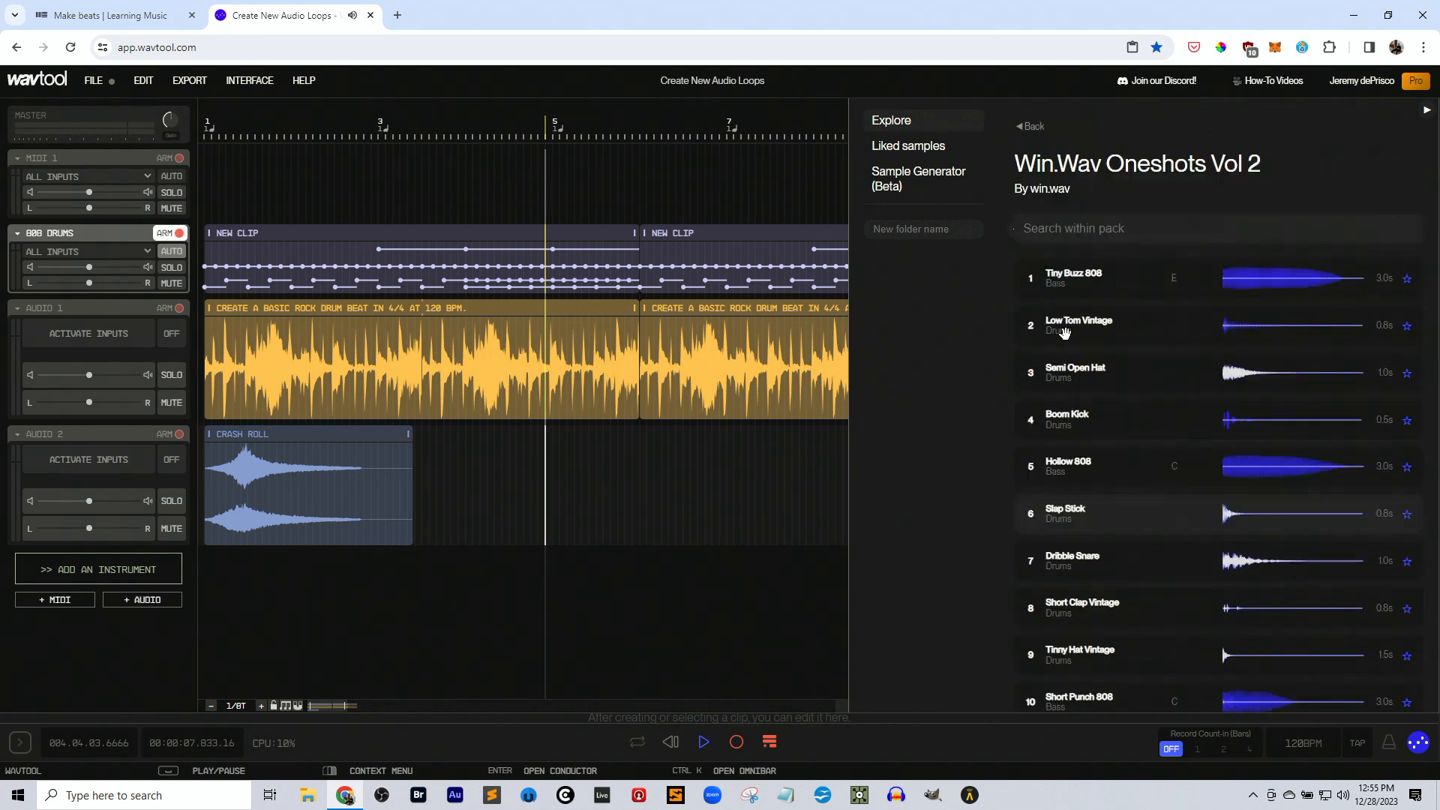
pyautogui.click(1027, 126)
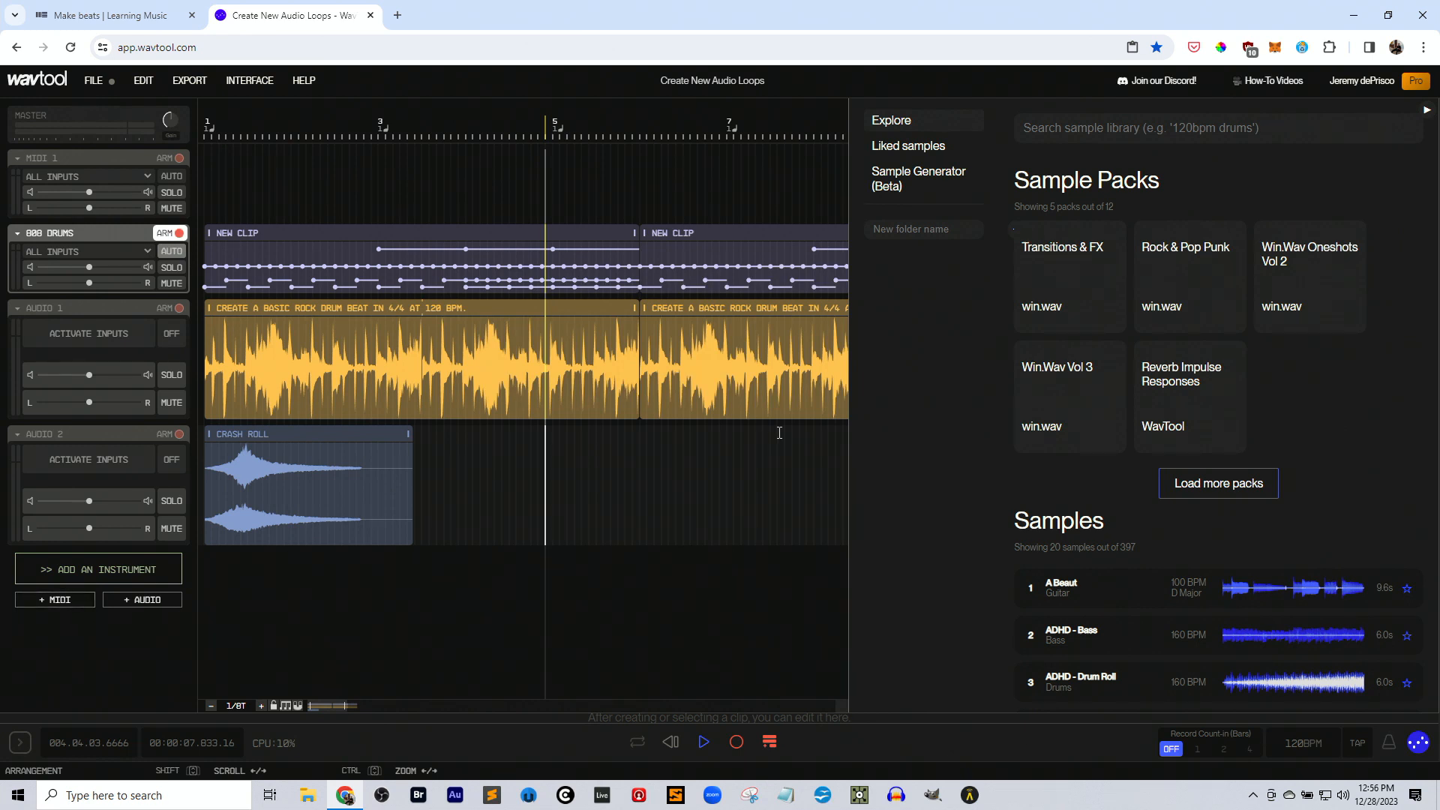
pyautogui.scroll(-5, 1064, 480)
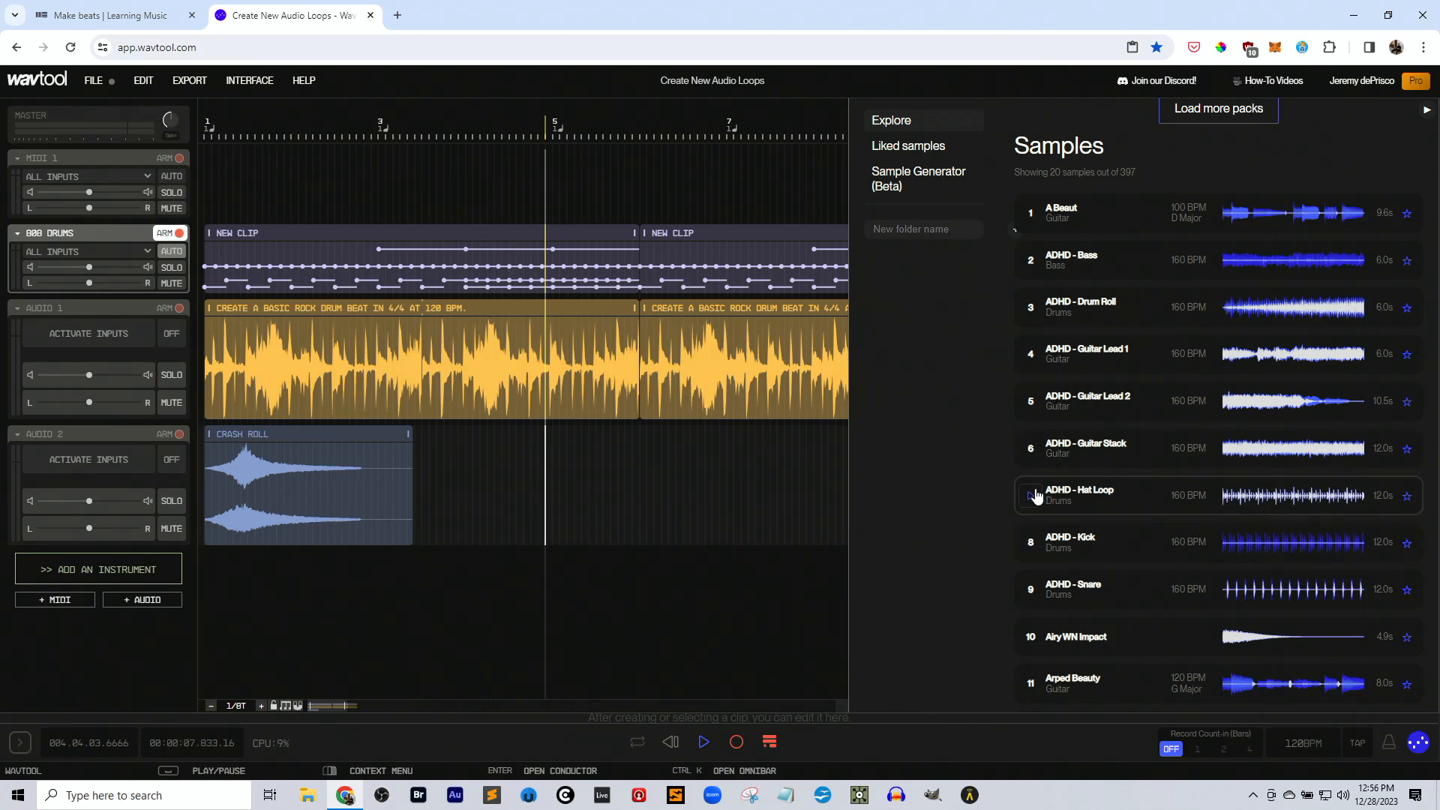
# Add a new MIDI track and an instrument track, and assign the Heavy Drums instrument to the latter.
pyautogui.click(63, 600)
pyautogui.click(119, 643)
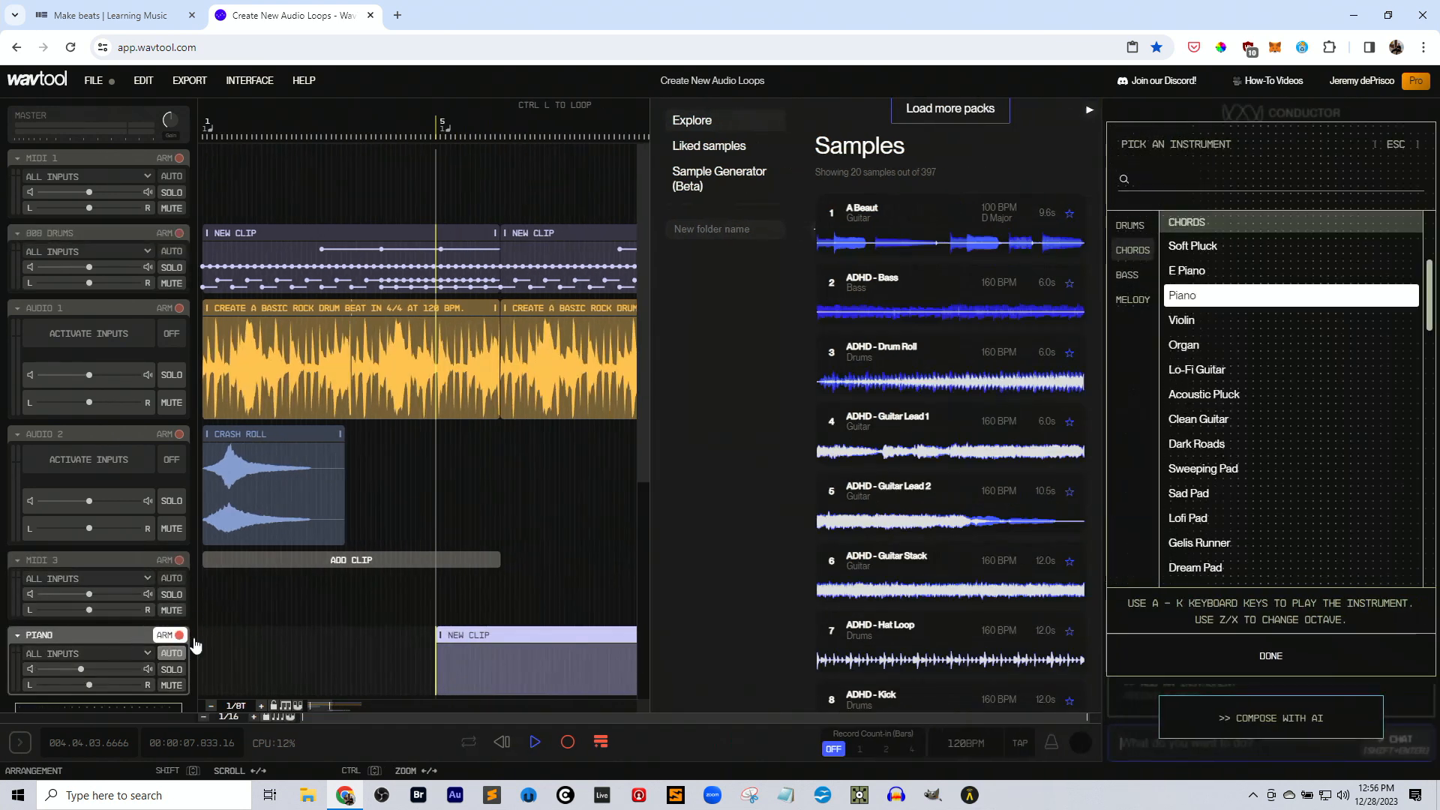
pyautogui.click(1130, 225)
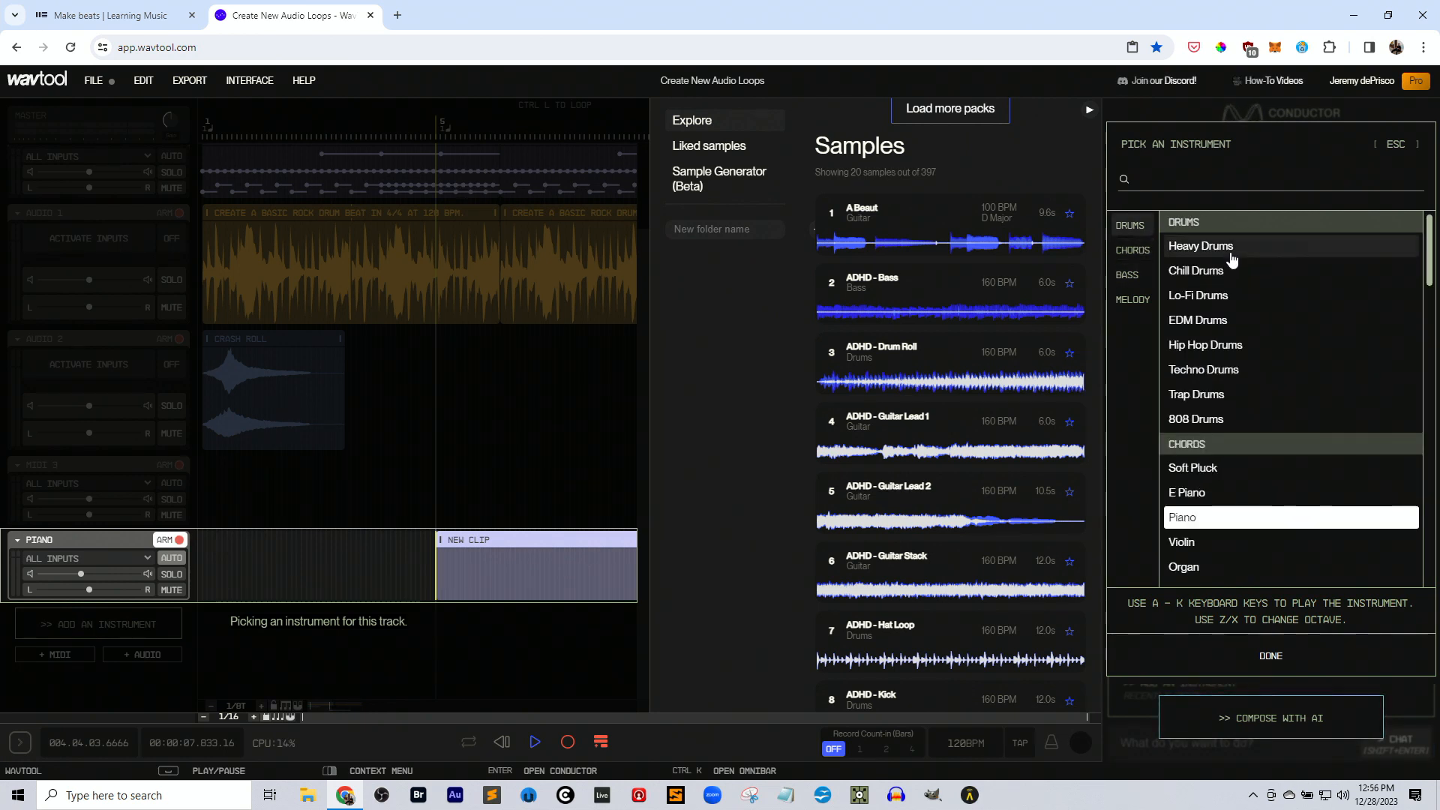
pyautogui.click(1230, 254)
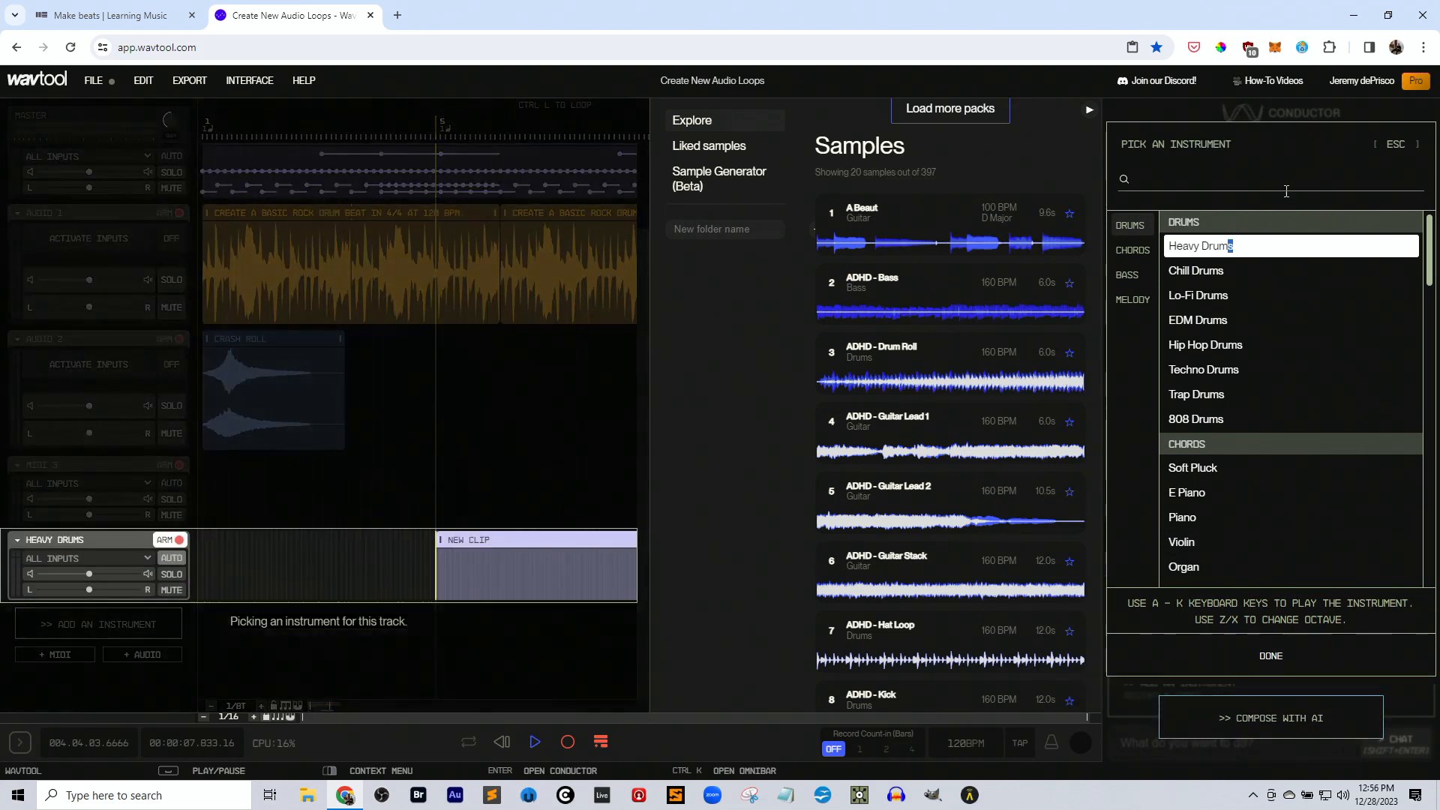
pyautogui.click(1402, 149)
pyautogui.click(1426, 119)
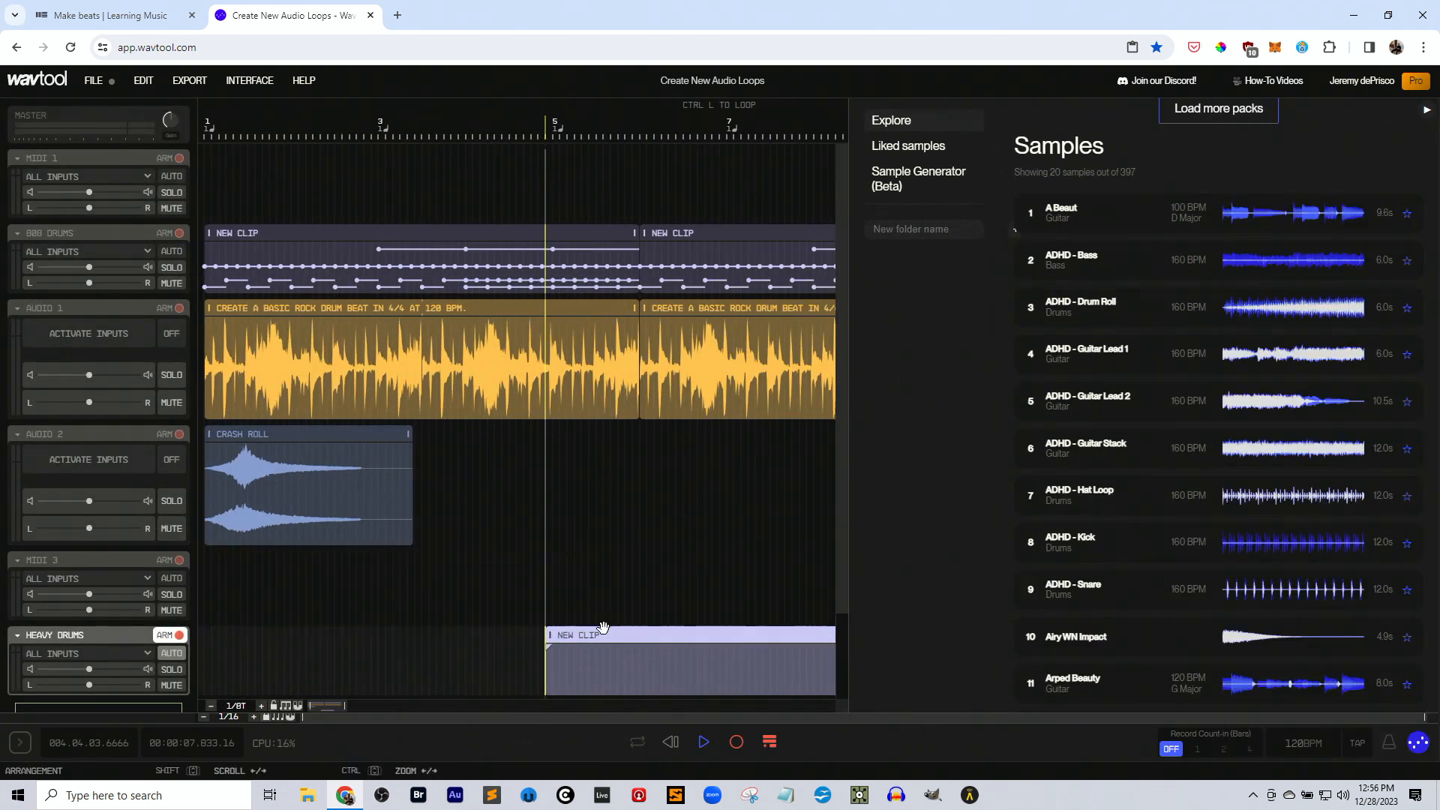
# Delete the empty clip on the Heavy Drums track and place the playhead within bar 1 on the MIDI 3 track.
pyautogui.press('Delete')
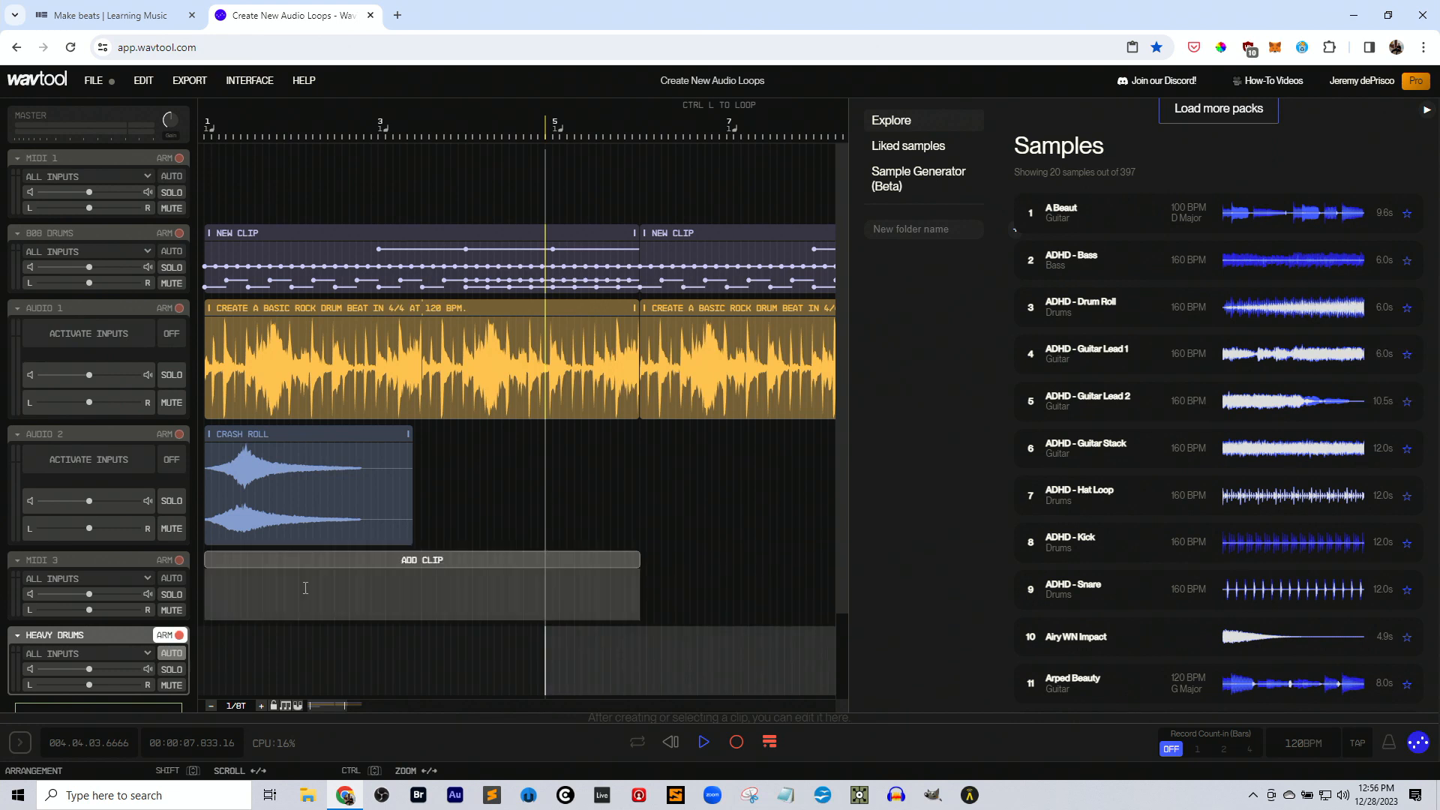
pyautogui.click(281, 589)
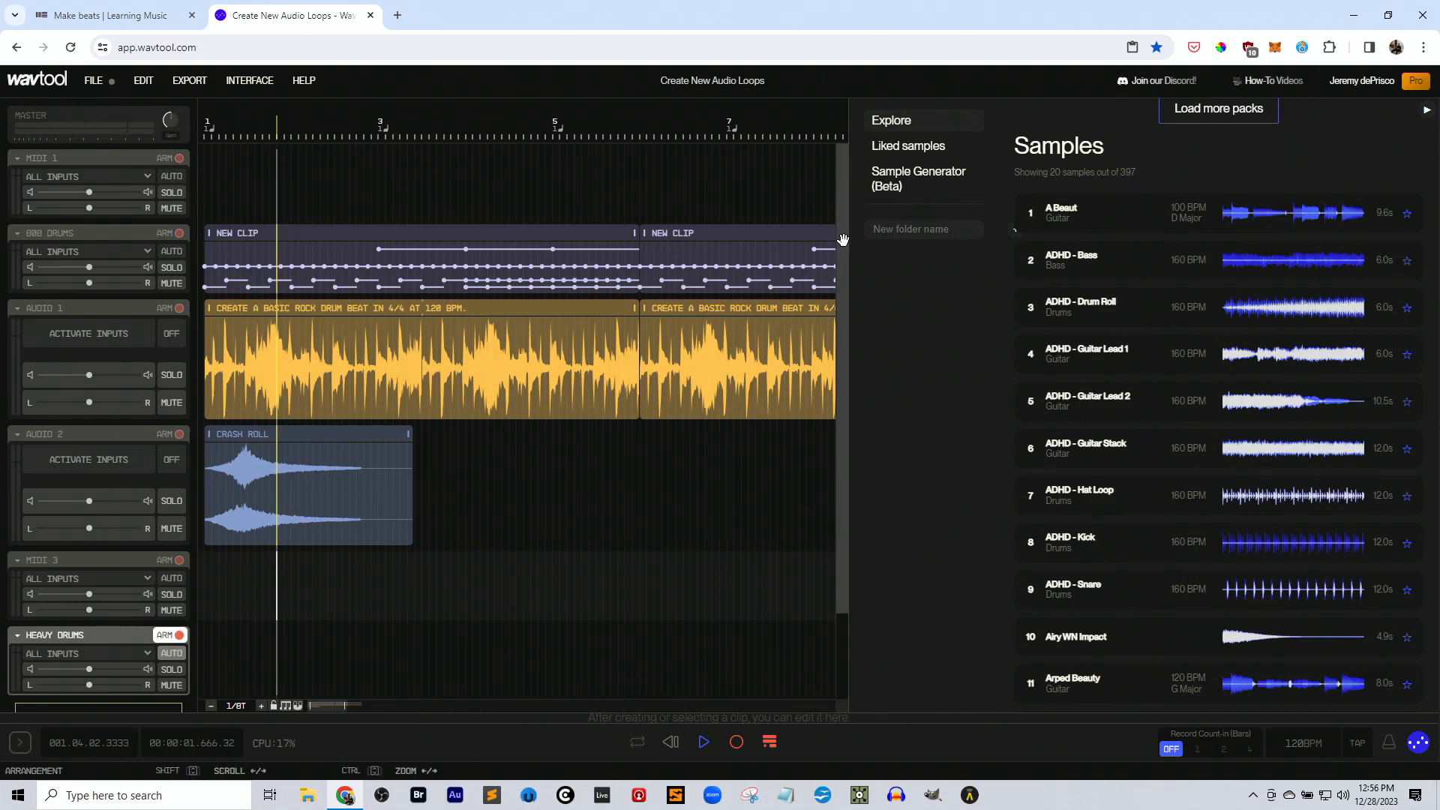
pyautogui.moveTo(842, 238); pyautogui.dragTo(848, 165)
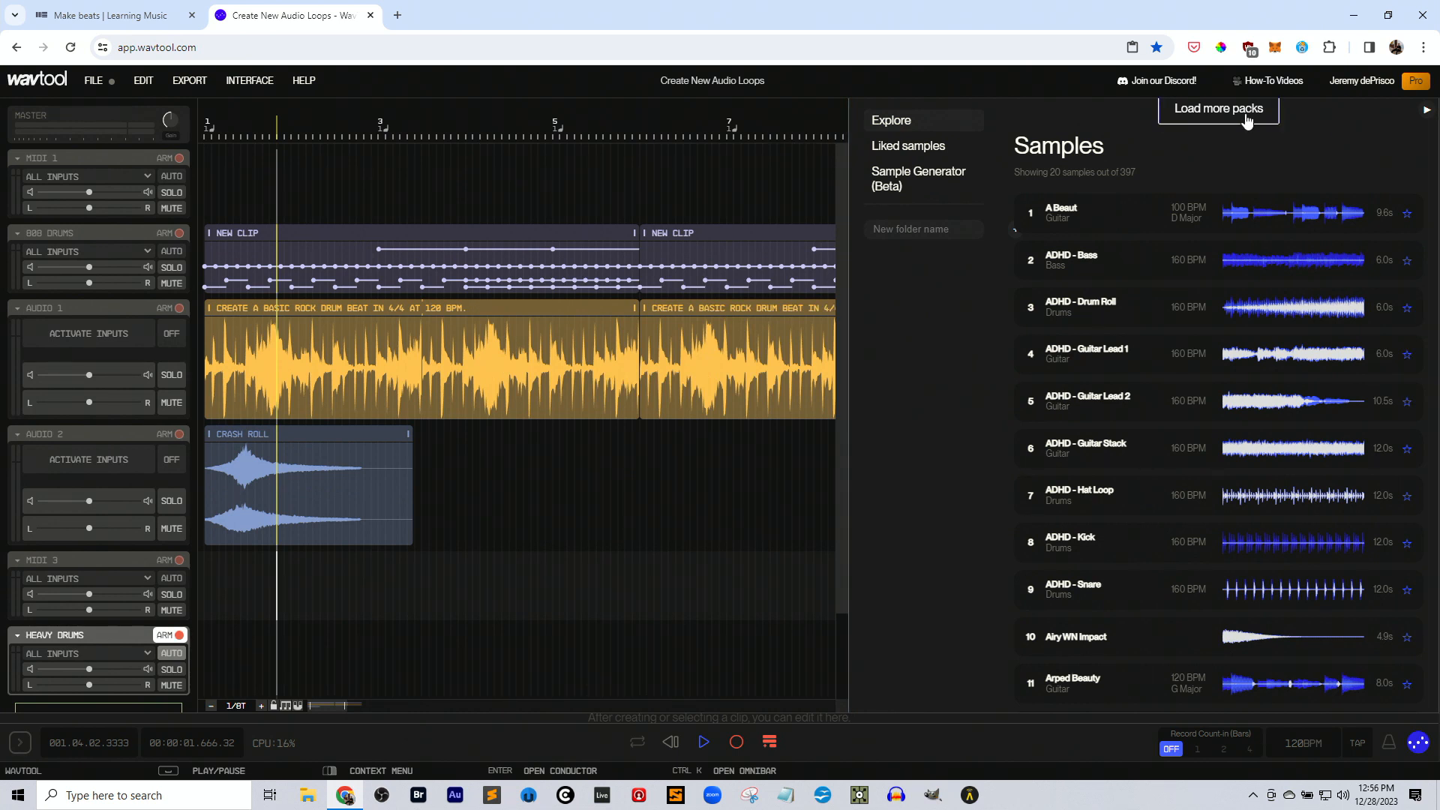
# Collapse and reopen the sample library, then load all the remaining sample packs and open the Neural Techno pack.
pyautogui.click(1427, 111)
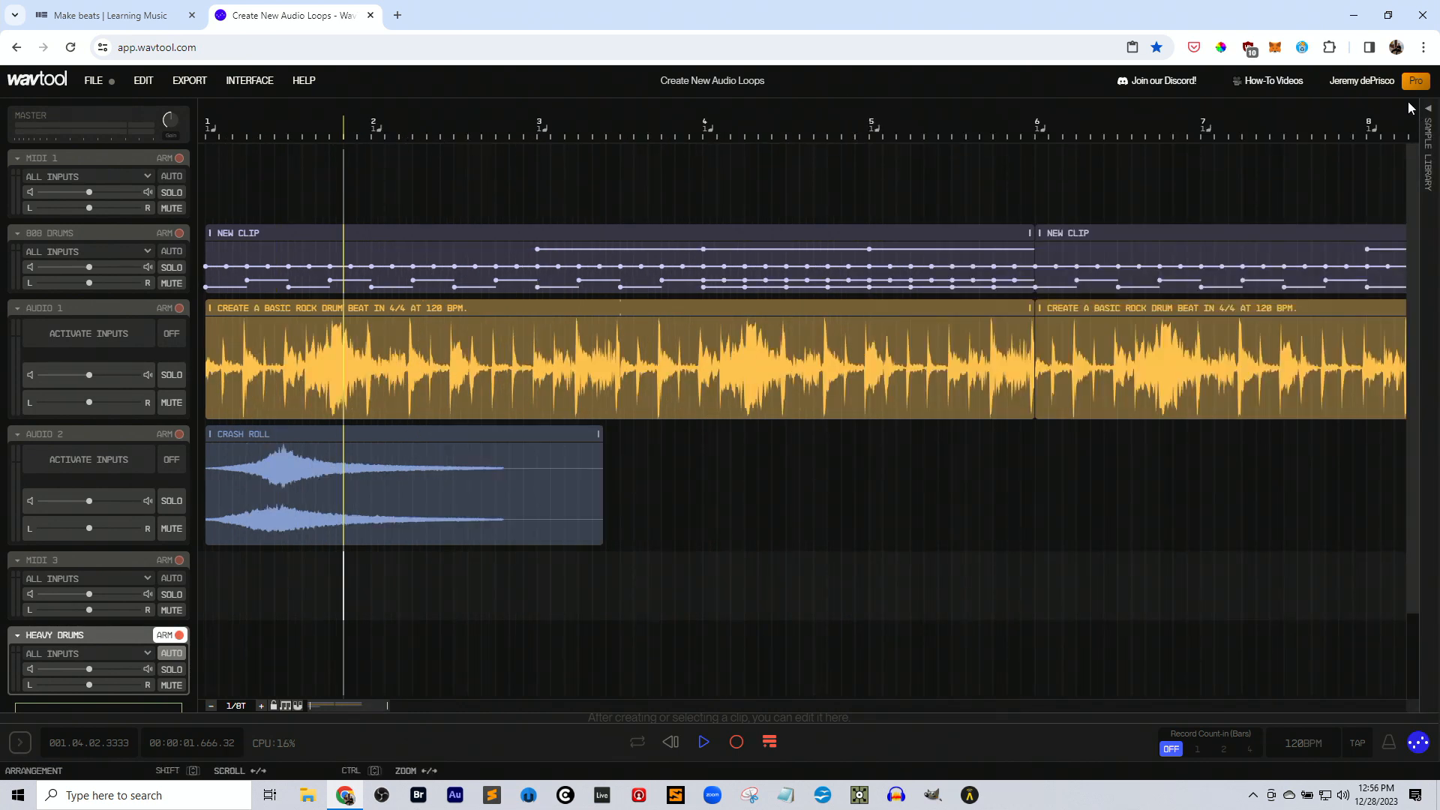
pyautogui.click(1427, 112)
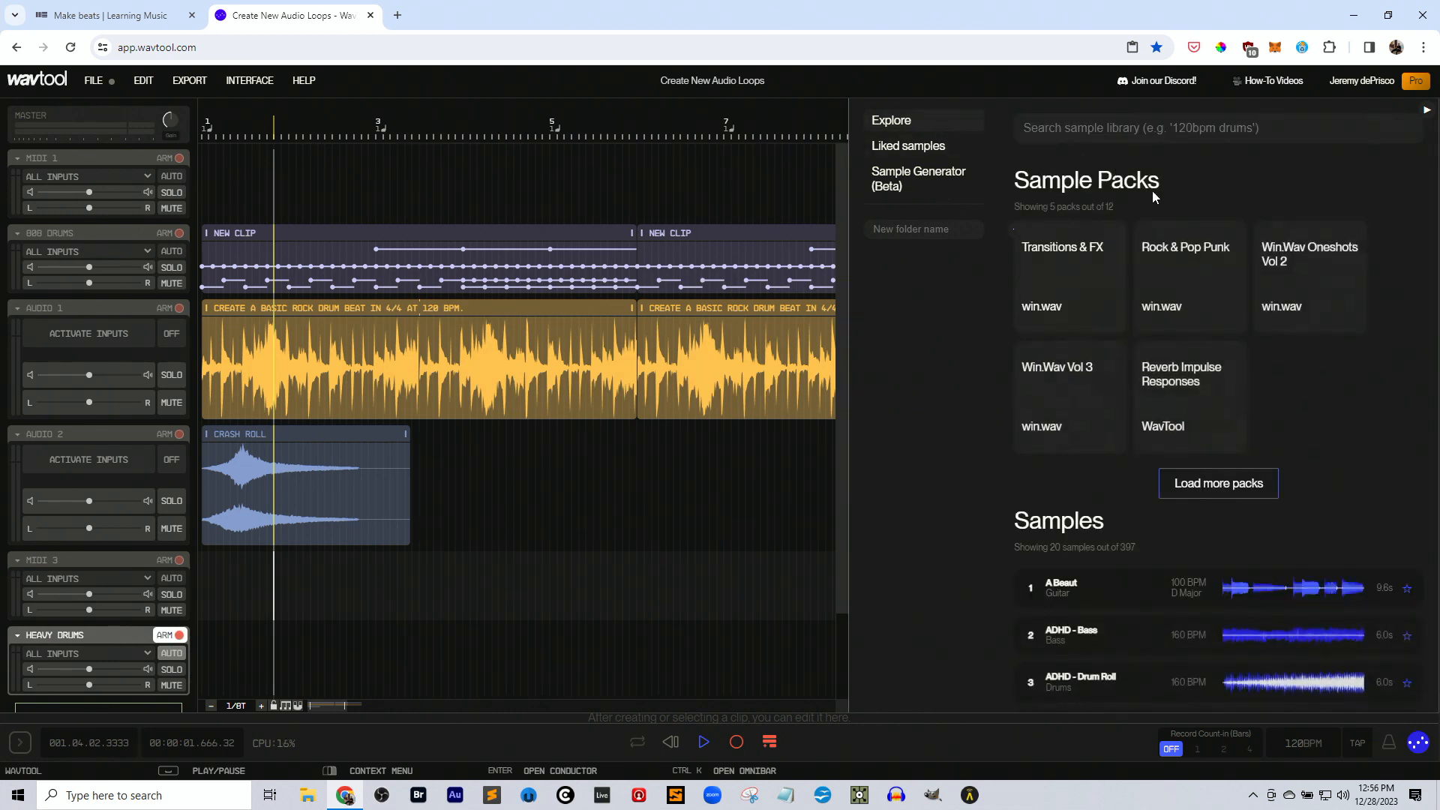
pyautogui.click(1222, 483)
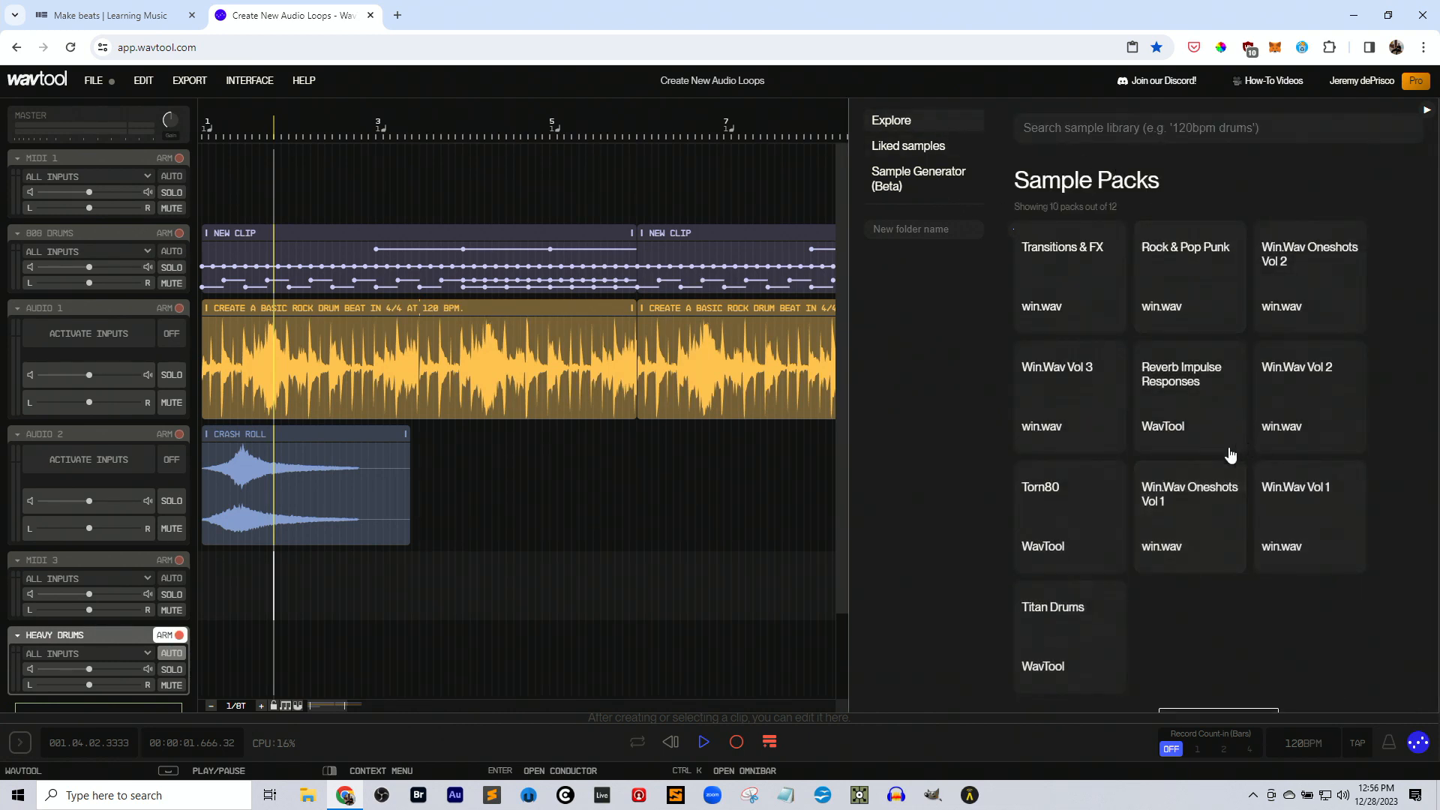
pyautogui.scroll(-1, 1230, 455)
pyautogui.scroll(-1, 1231, 455)
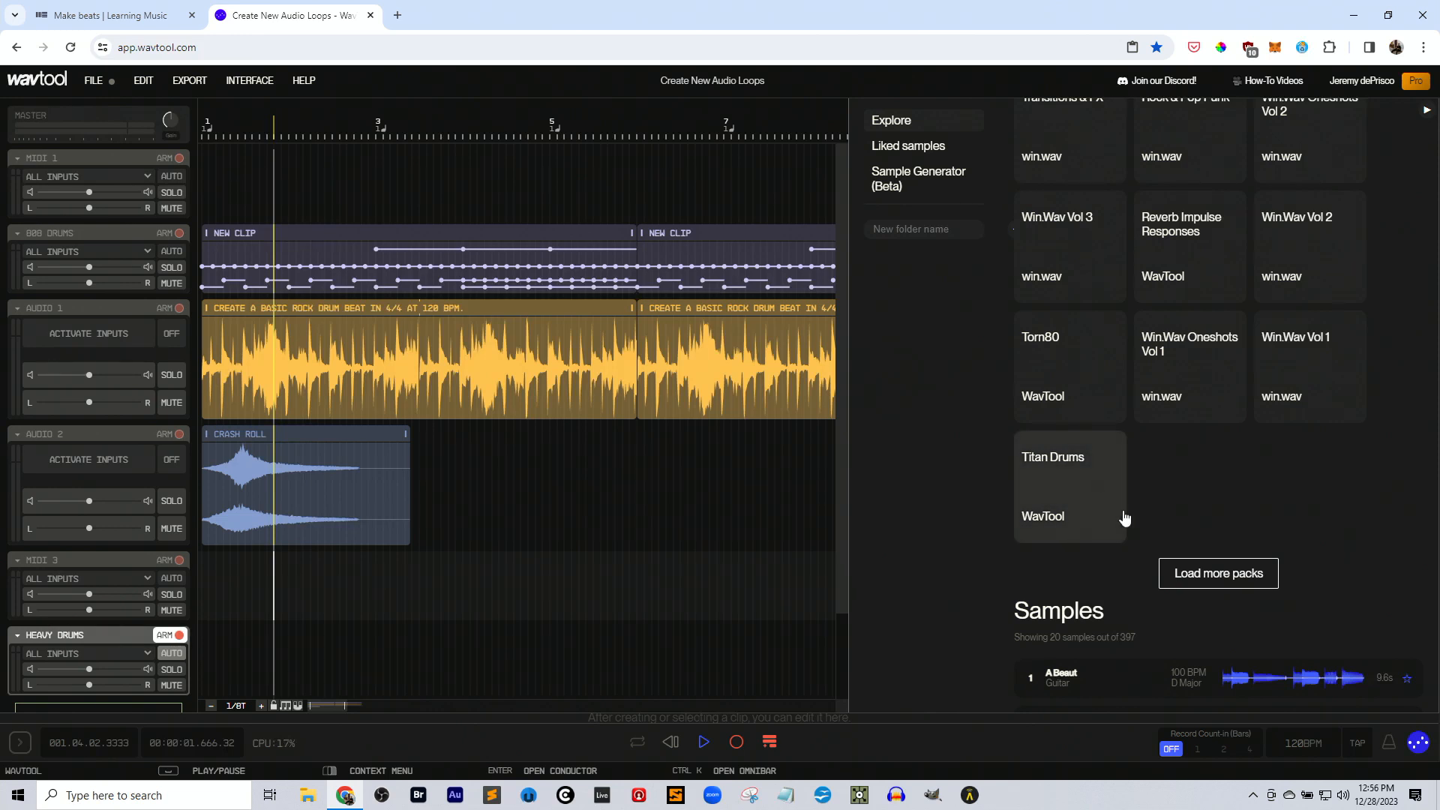
pyautogui.click(1250, 585)
pyautogui.scroll(-3, 1267, 548)
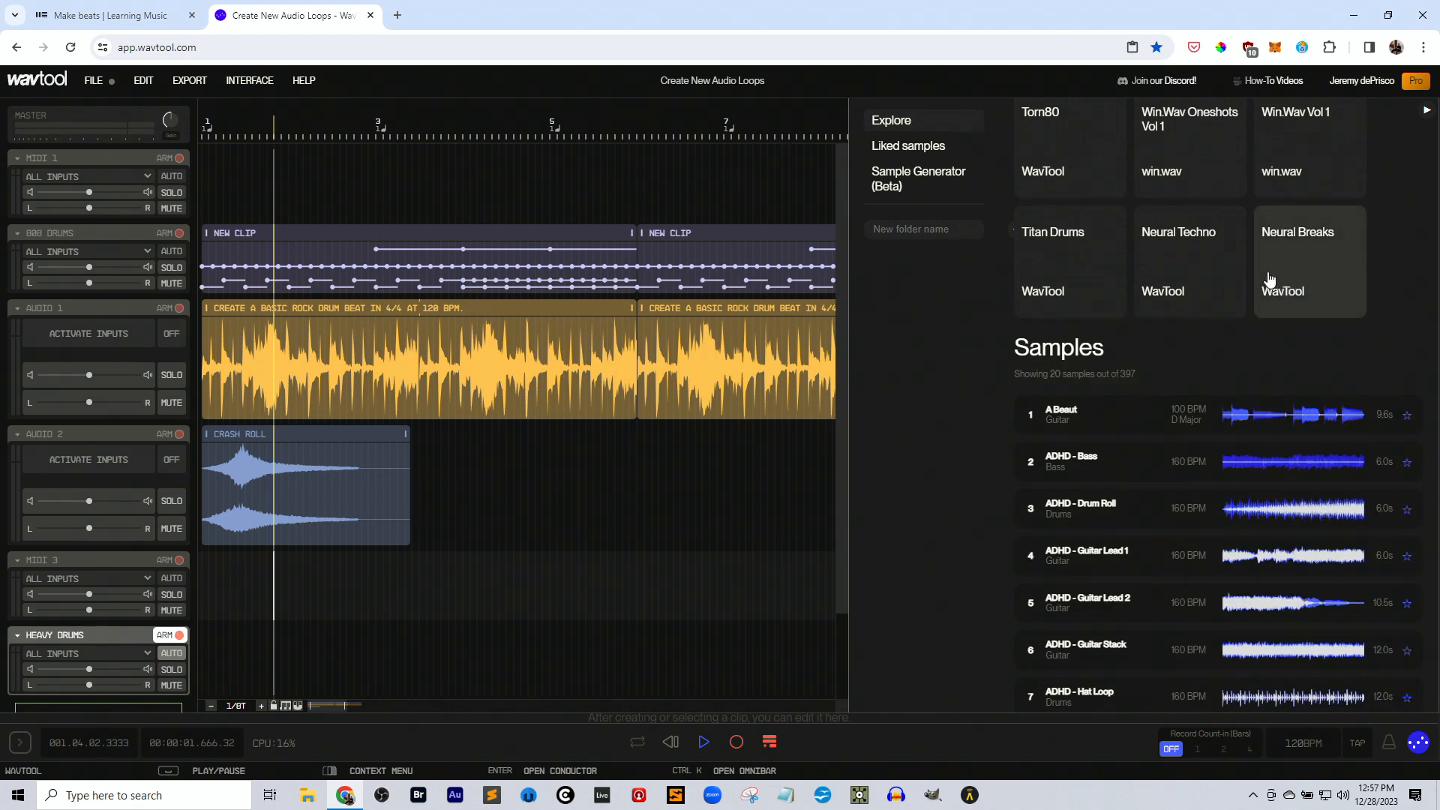
pyautogui.click(1192, 234)
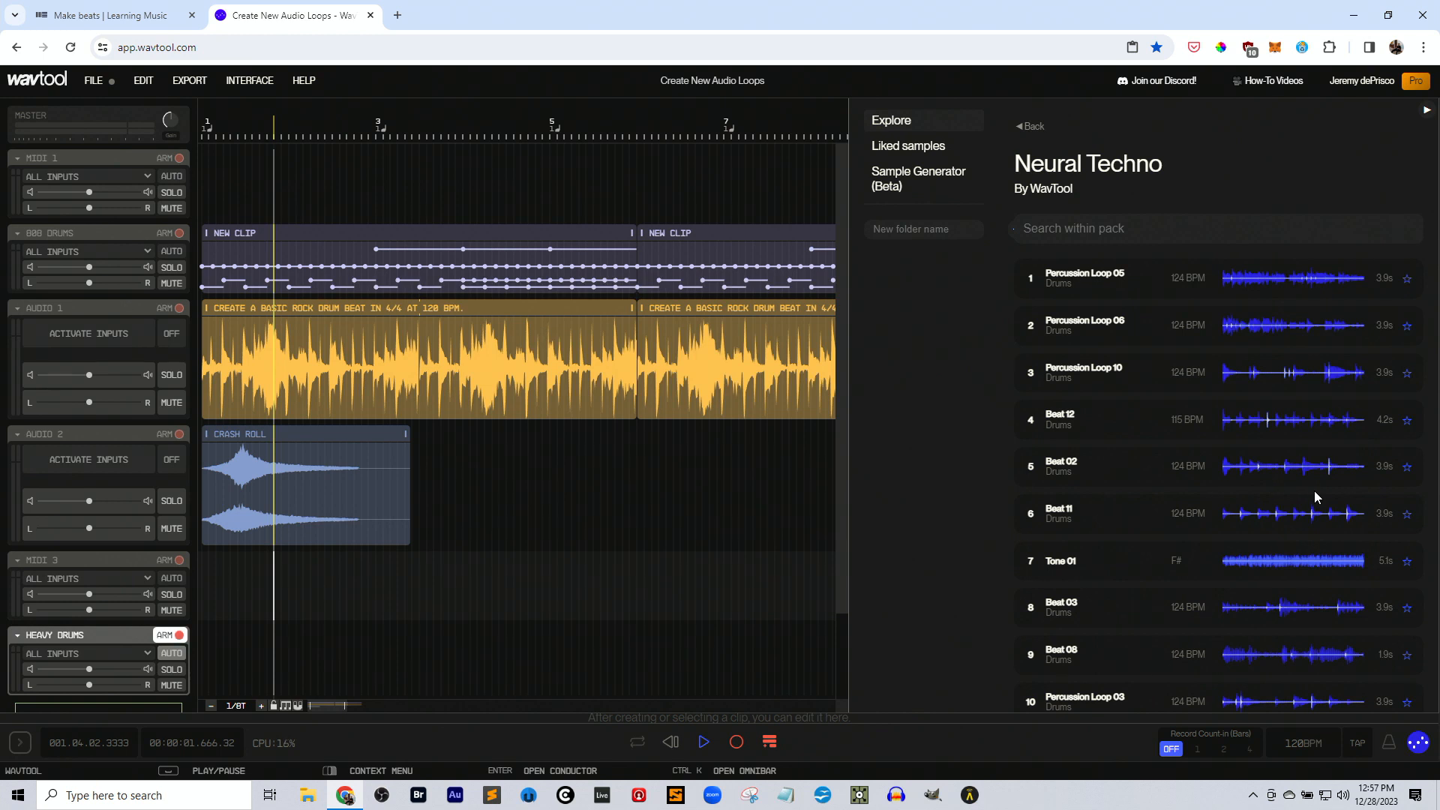
# Preview the Tone 01 and Beat 05 samples in the Neural Techno pack, and switch to the Sample Generator (Beta).
pyautogui.scroll(-2, 1277, 452)
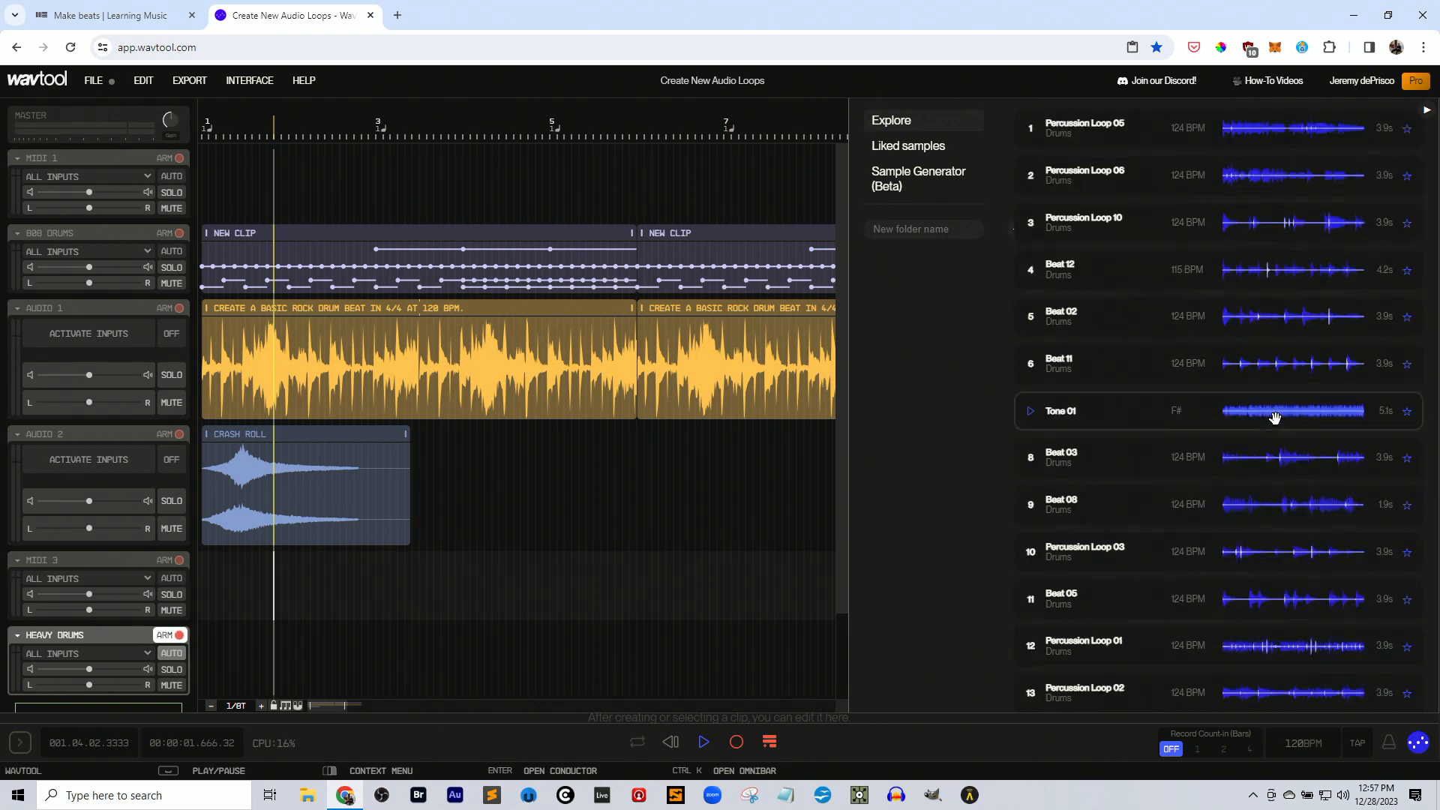
pyautogui.click(1275, 417)
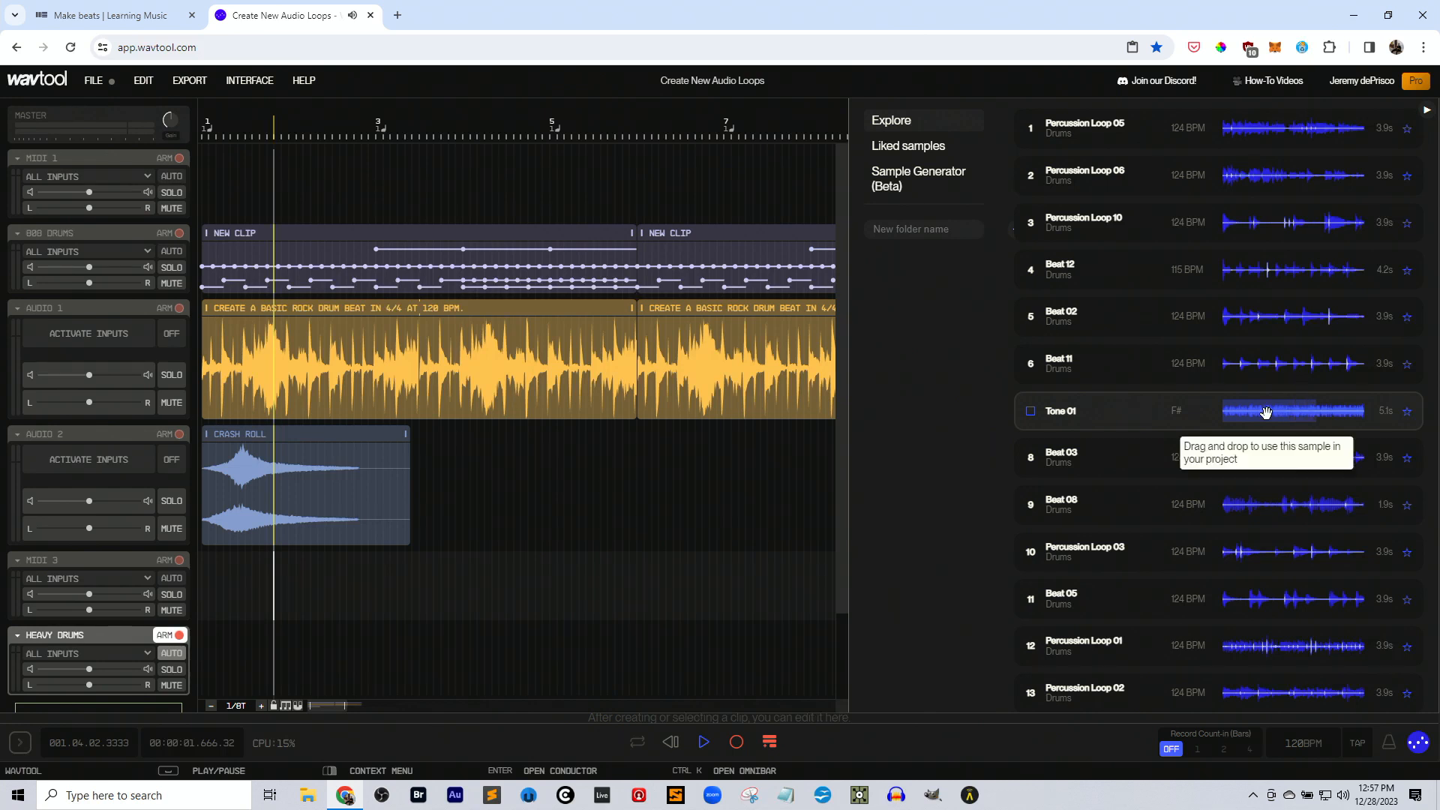
pyautogui.scroll(-3, 1273, 370)
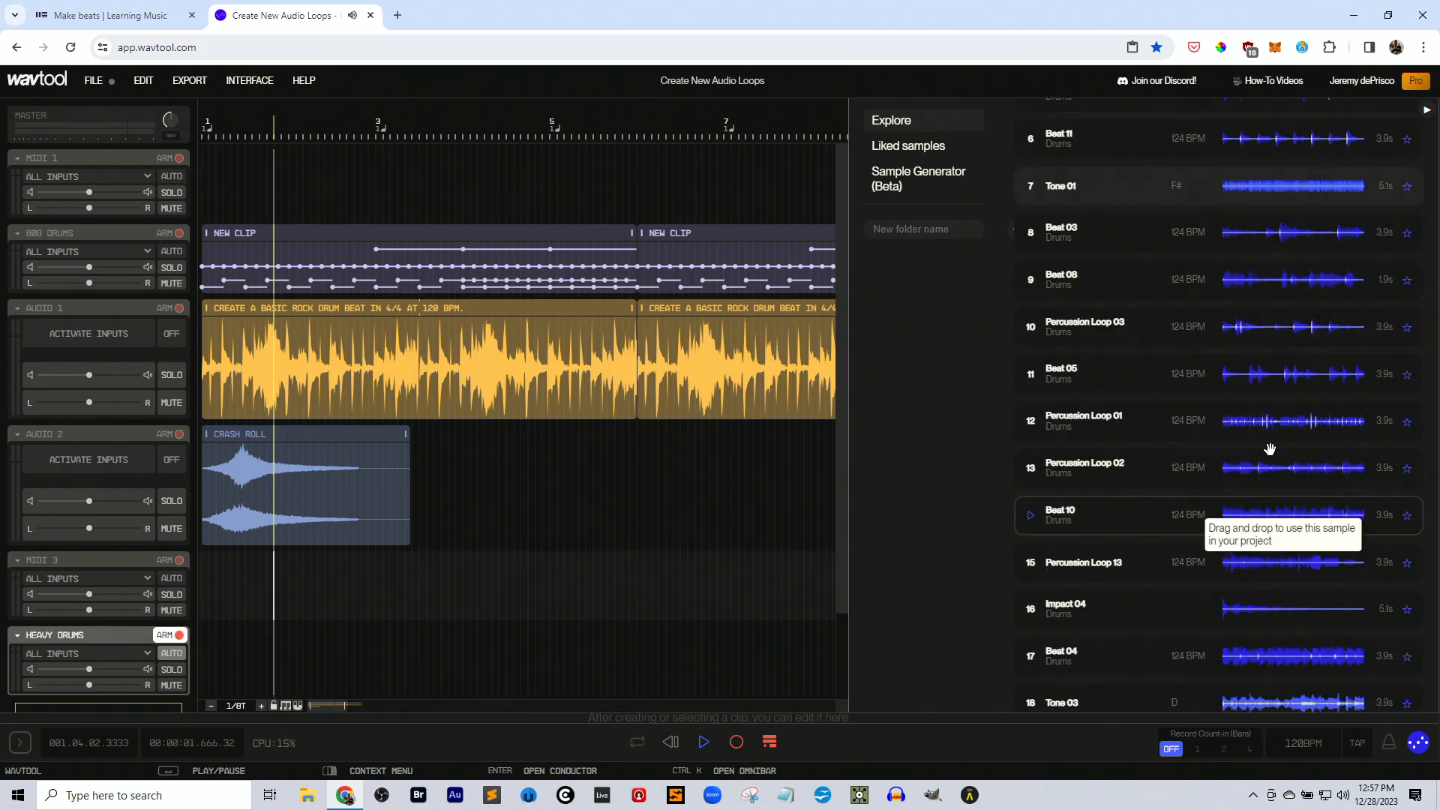
pyautogui.click(1271, 377)
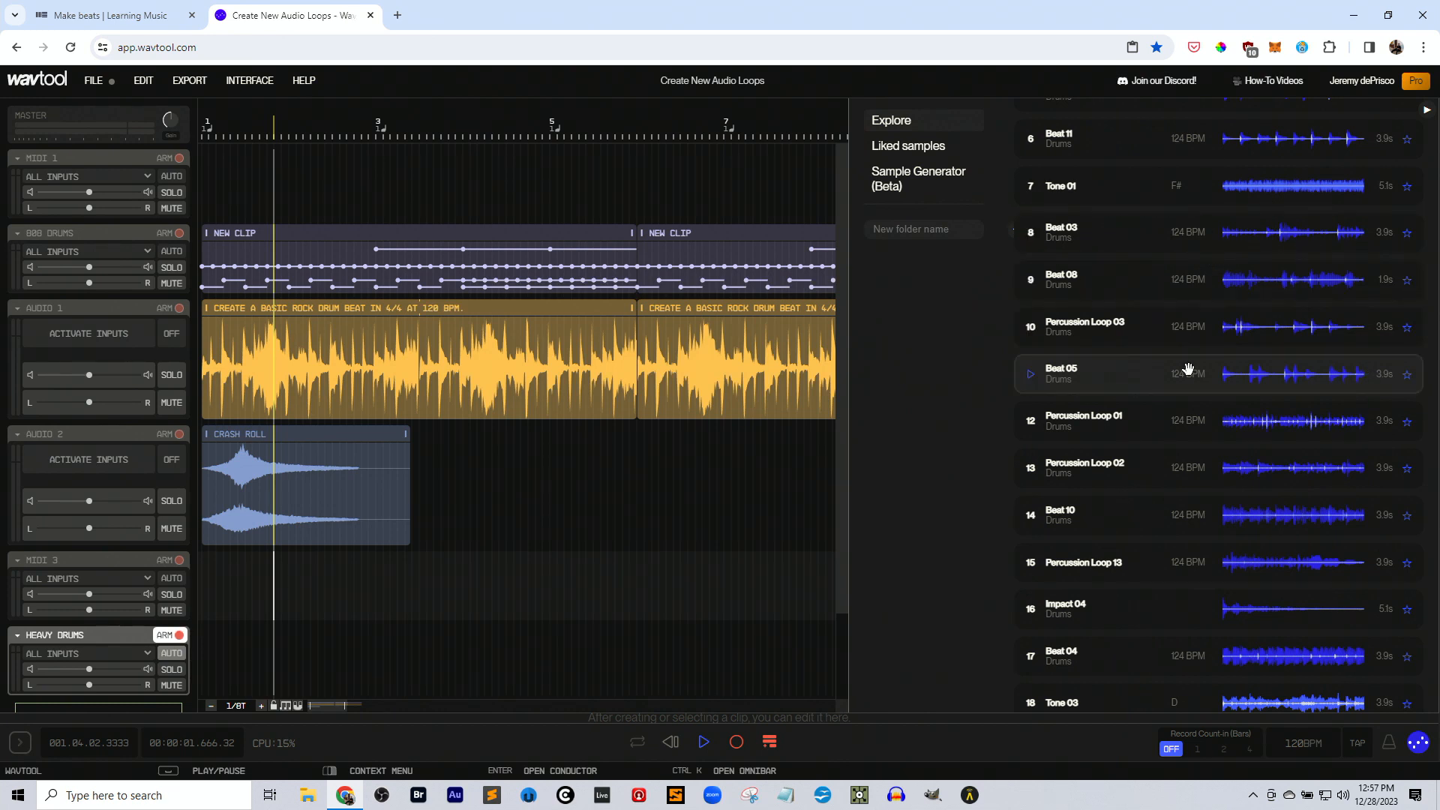
pyautogui.scroll(5, 1189, 370)
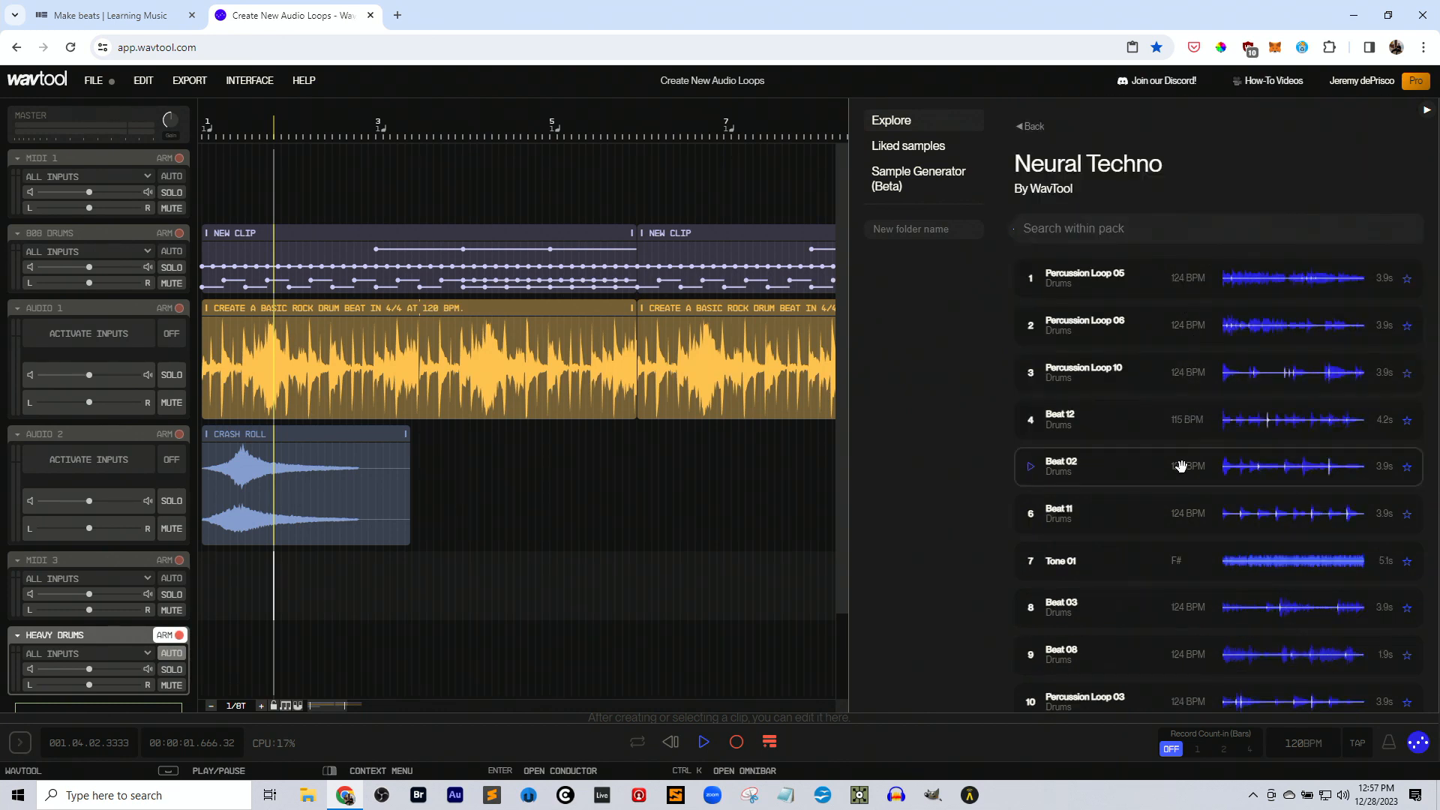
pyautogui.click(920, 178)
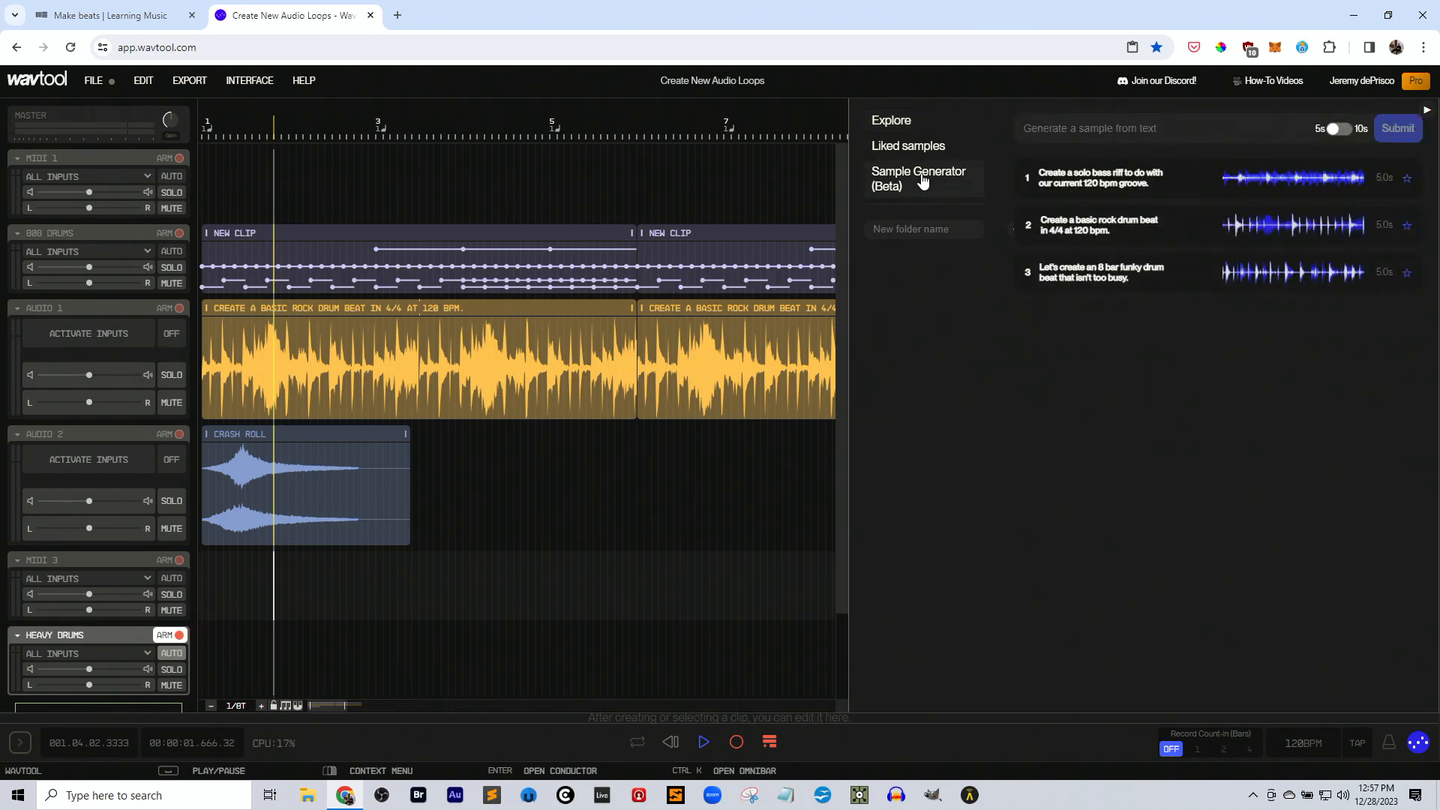